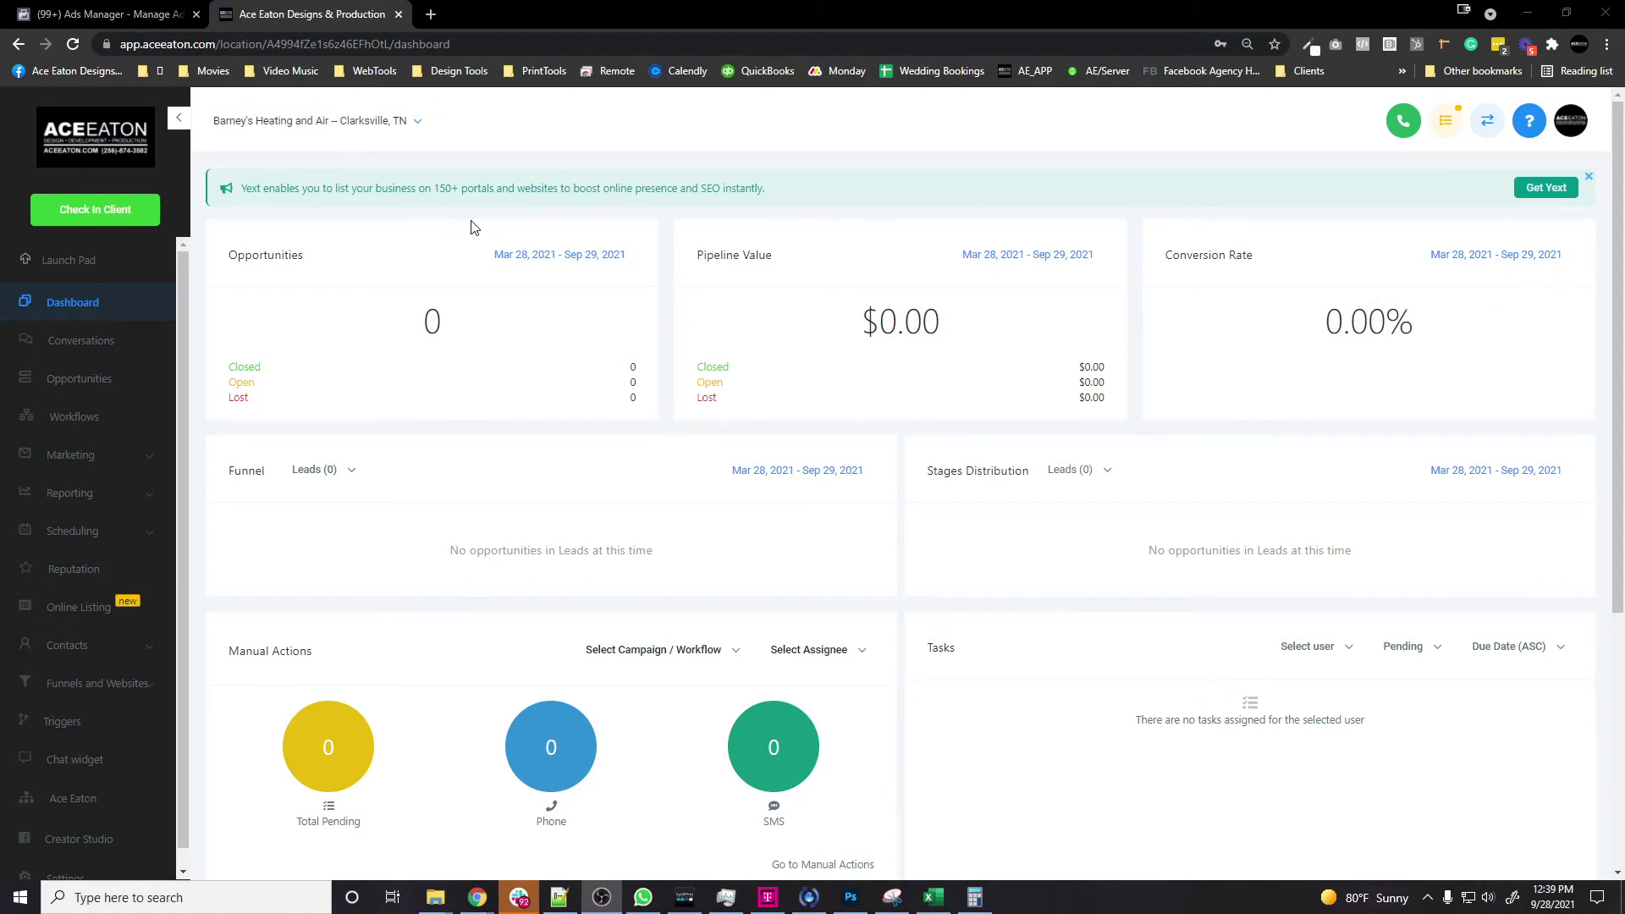
Step: Switch from the HighLevel dashboard to the Facebook Ads Manager campaigns list for Barney's Heating and Air
{"action": "left_click", "coordinate": [158, 24]}
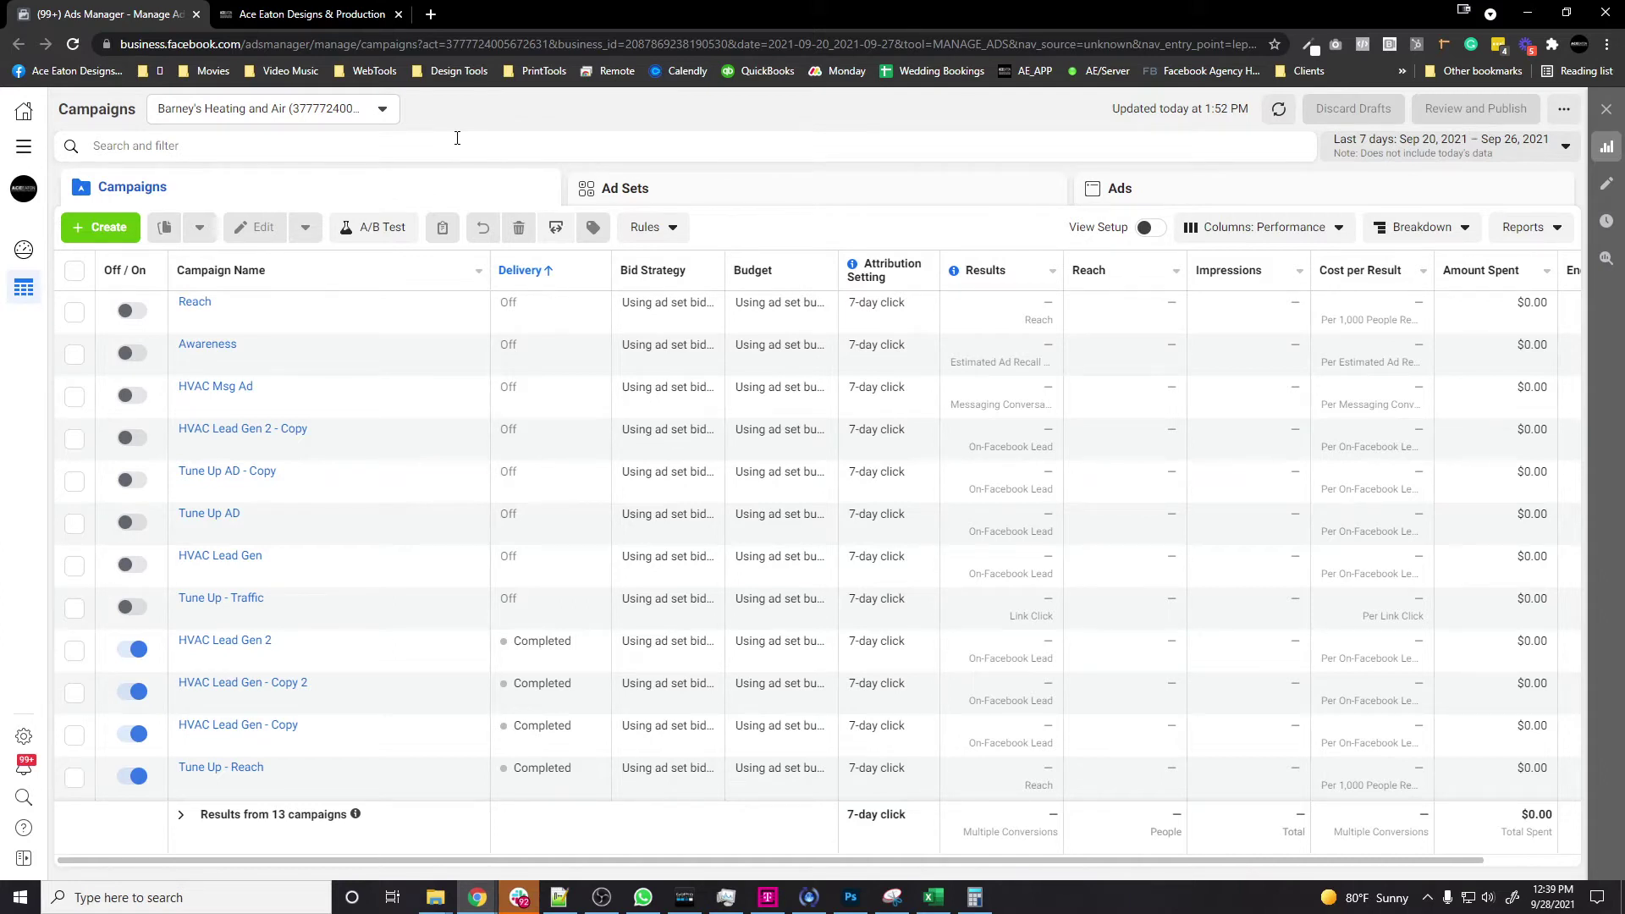
Step: Start a new Facebook campaign with the Lead generation objective
{"action": "left_click", "coordinate": [102, 227]}
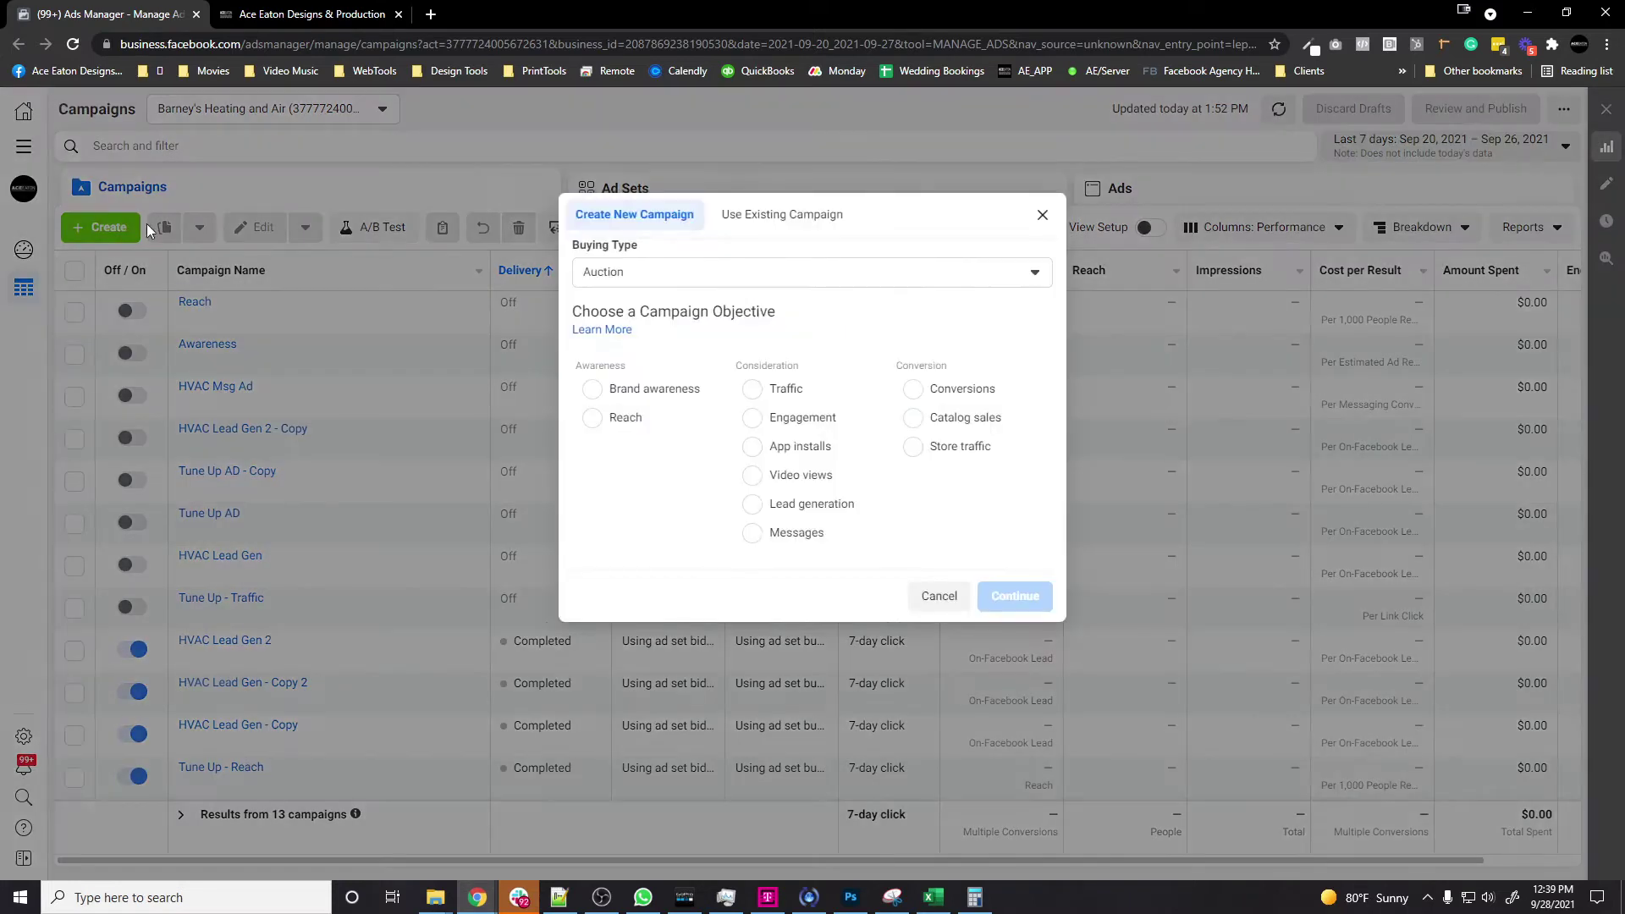
{"action": "left_click", "coordinate": [763, 526]}
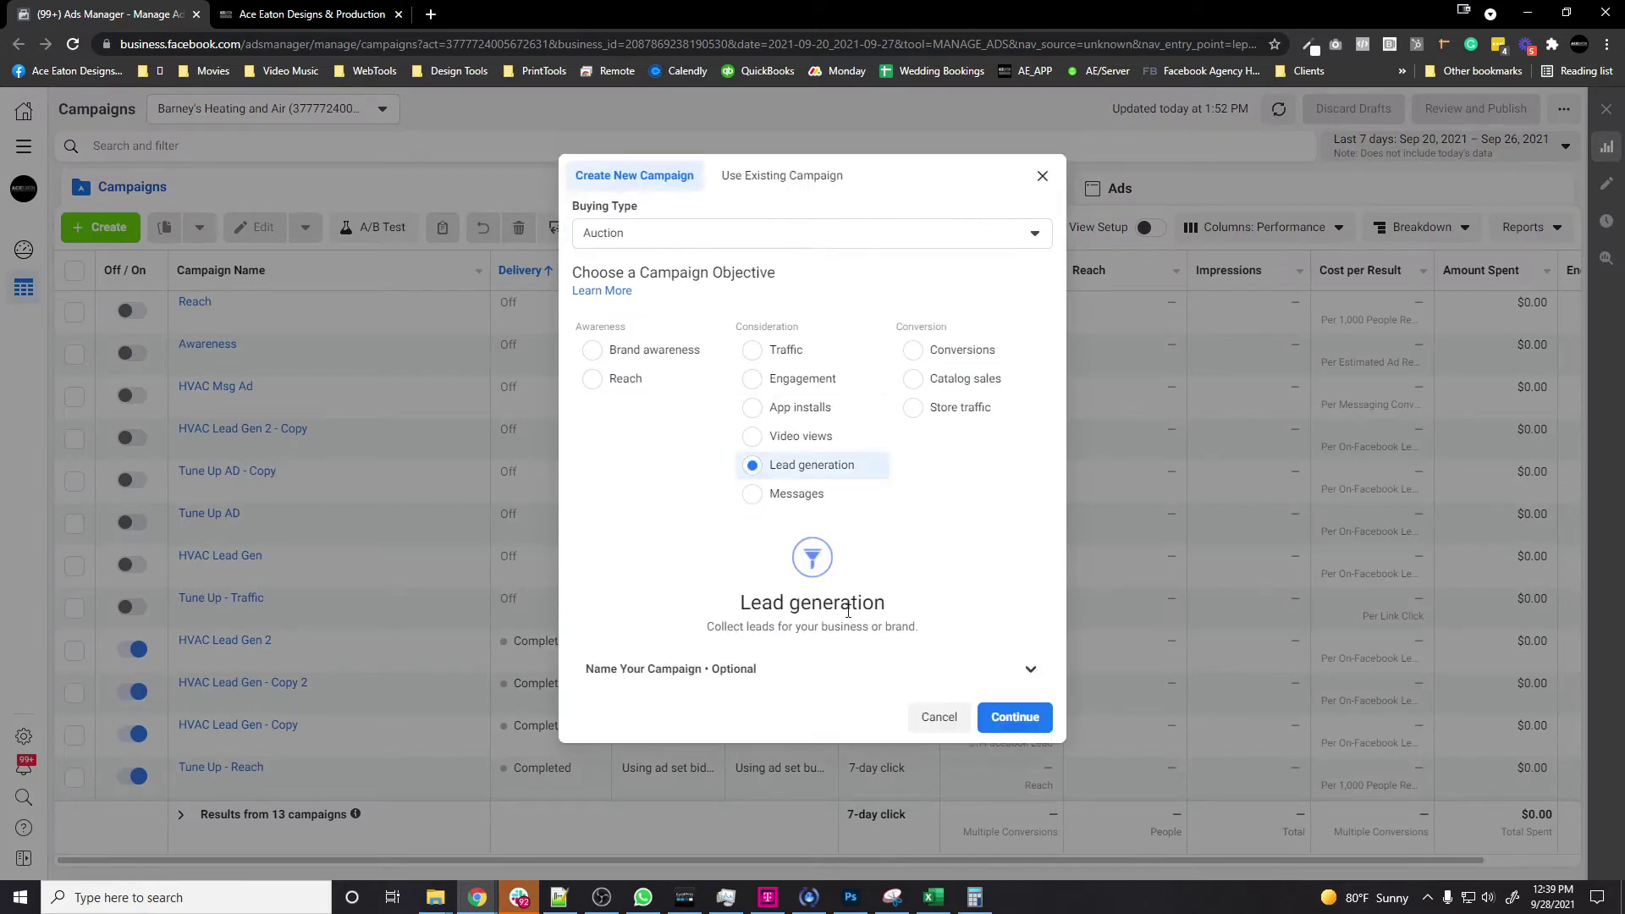
{"action": "scroll", "coordinate": [648, 550], "scroll_direction": "down", "scroll_amount": 2}
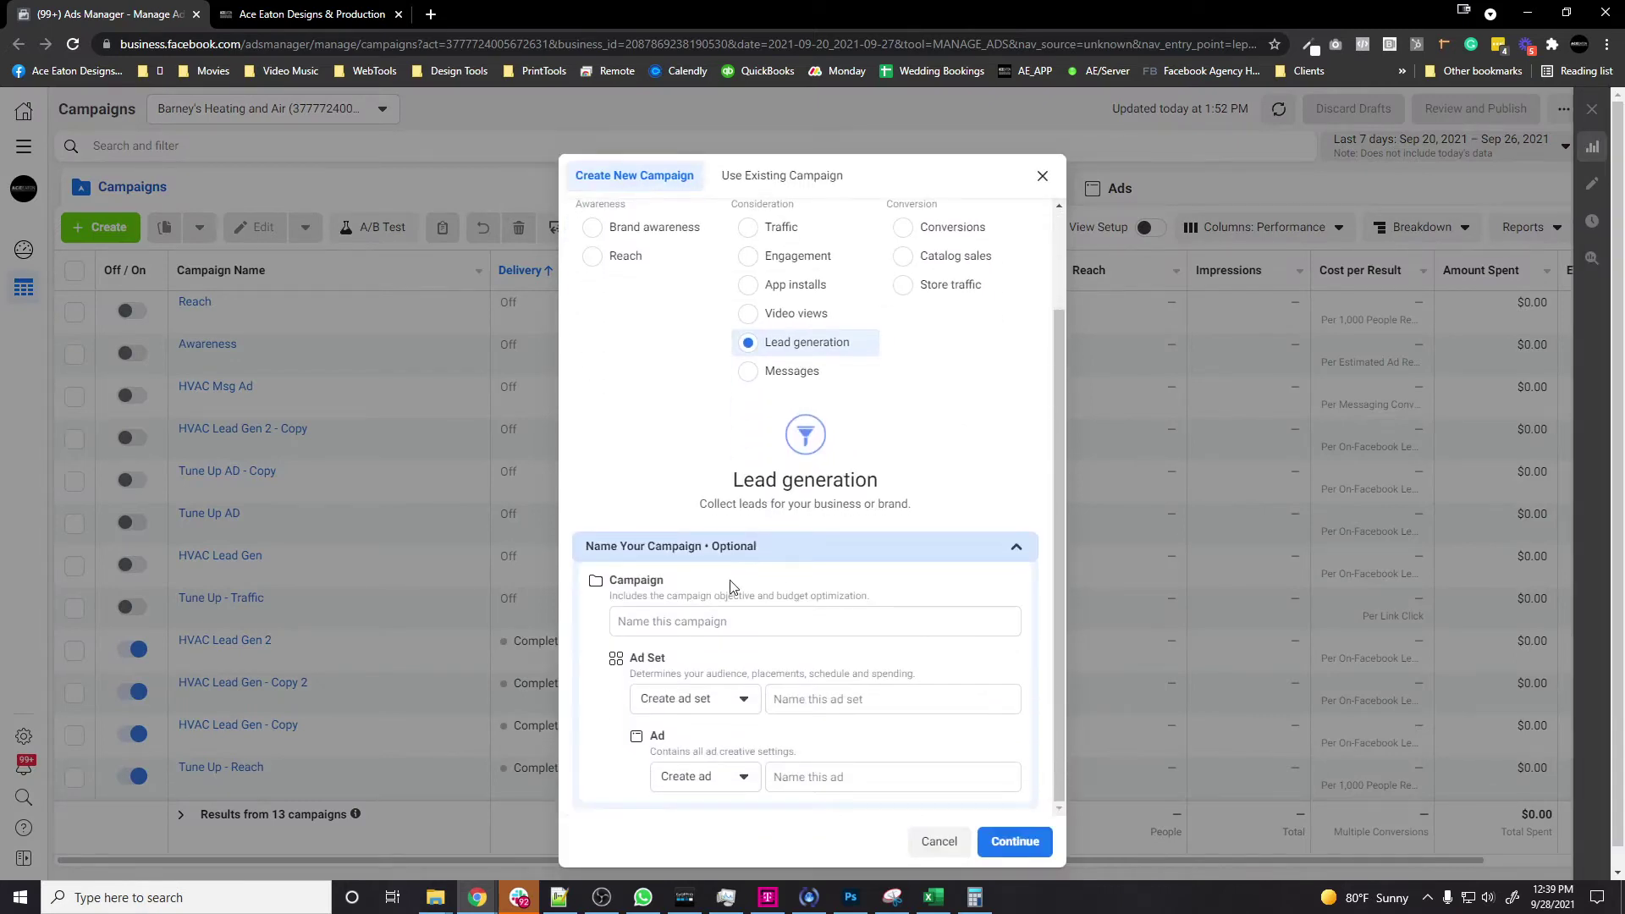
Step: Name the campaign, ad set and ad SEP_LeadGen and create the draft
{"action": "left_click", "coordinate": [748, 601]}
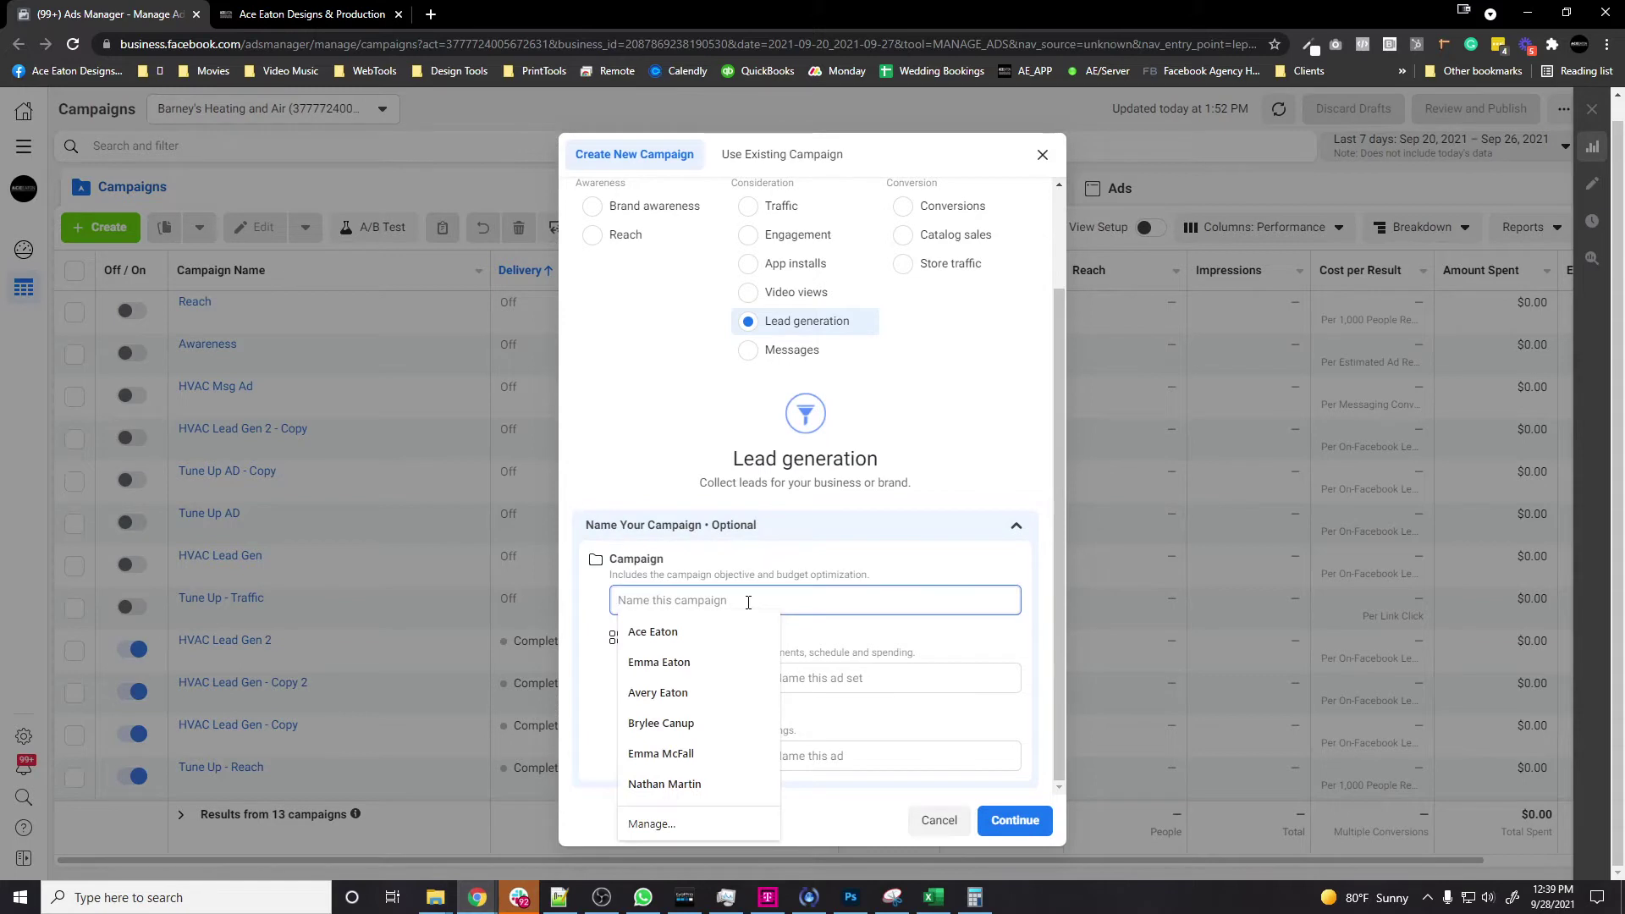
{"action": "type", "text": "SEP_LeadGen"}
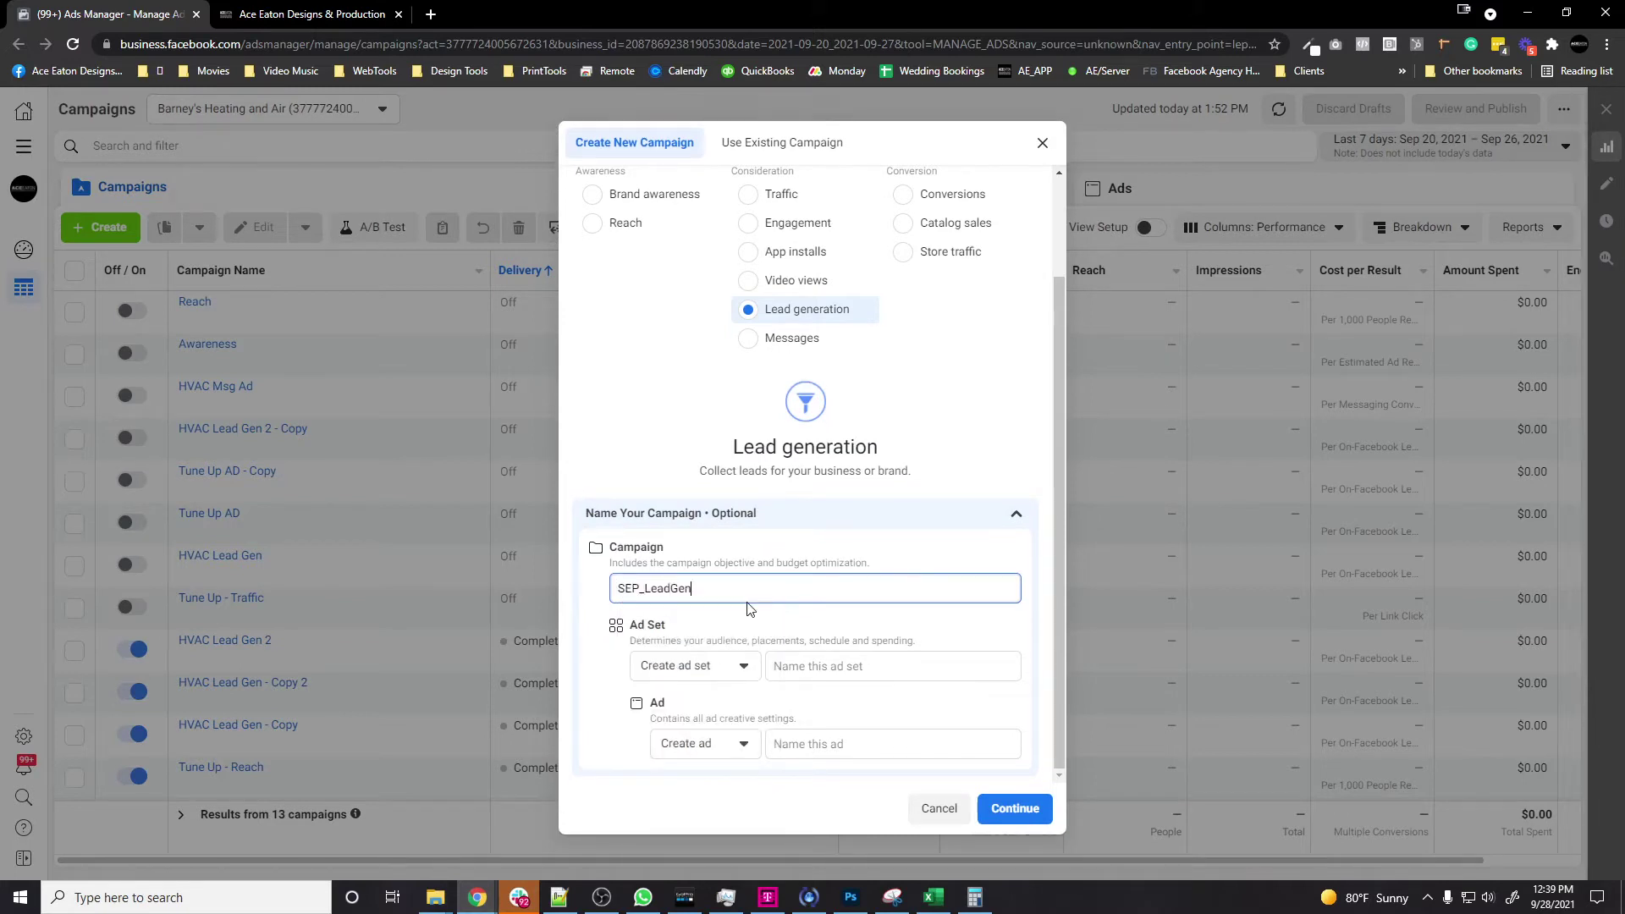
{"action": "key", "text": "ctrl+a"}
{"action": "key", "text": "ctrl+c"}
{"action": "left_click", "coordinate": [821, 666]}
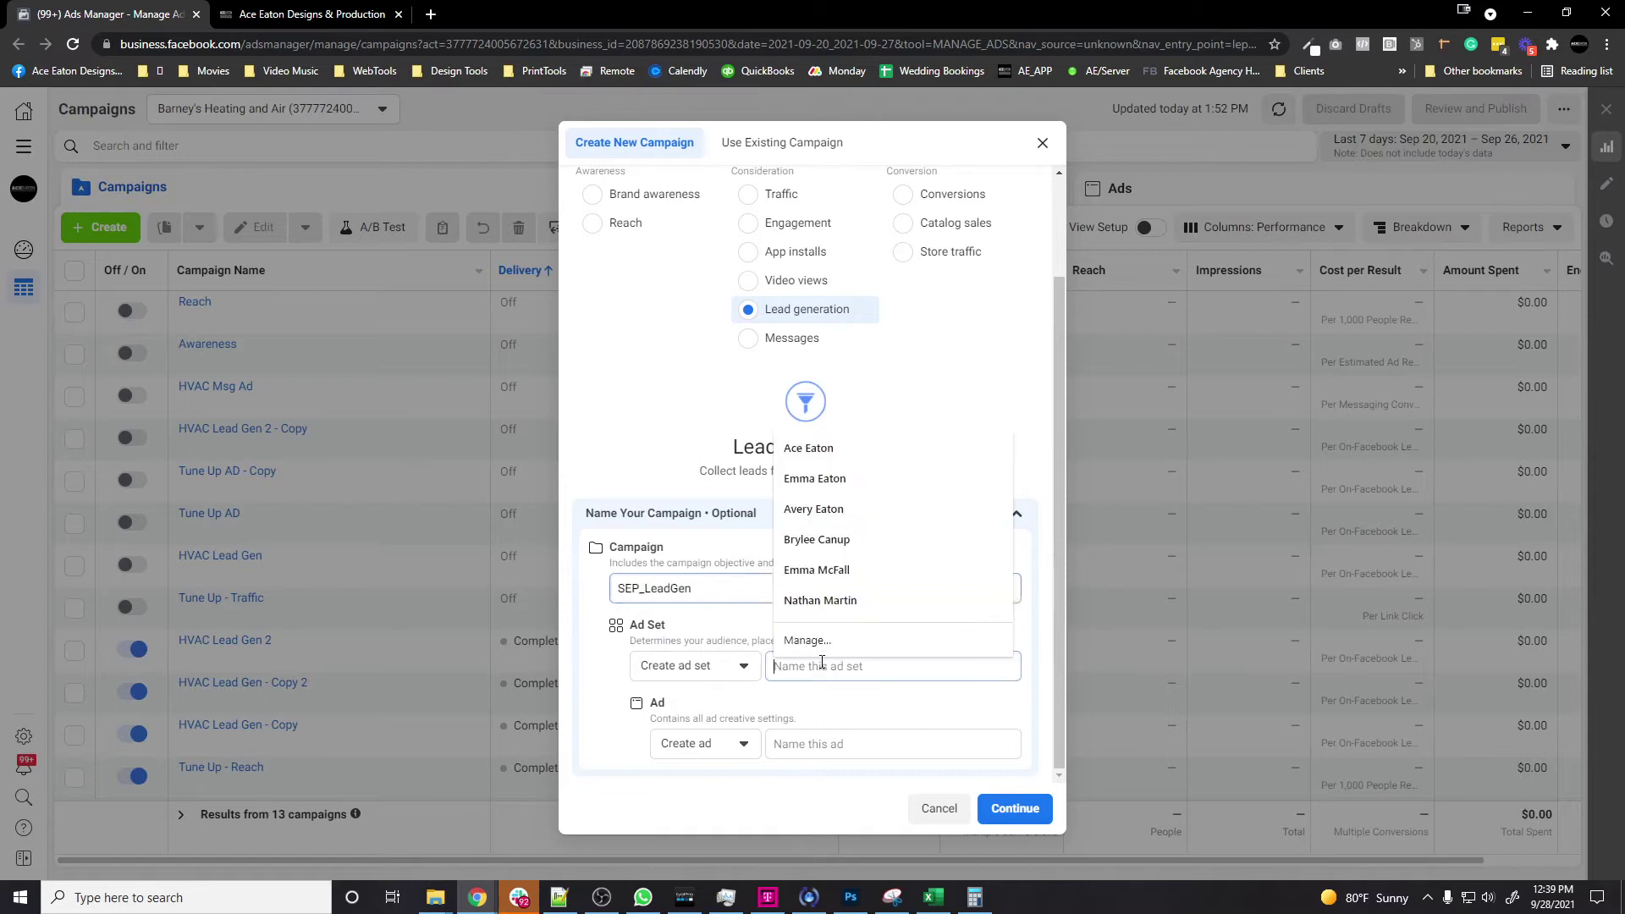
{"action": "key", "text": "ctrl+v"}
{"action": "left_click", "coordinate": [812, 744]}
{"action": "key", "text": "ctrl+v"}
{"action": "left_click", "coordinate": [1034, 815]}
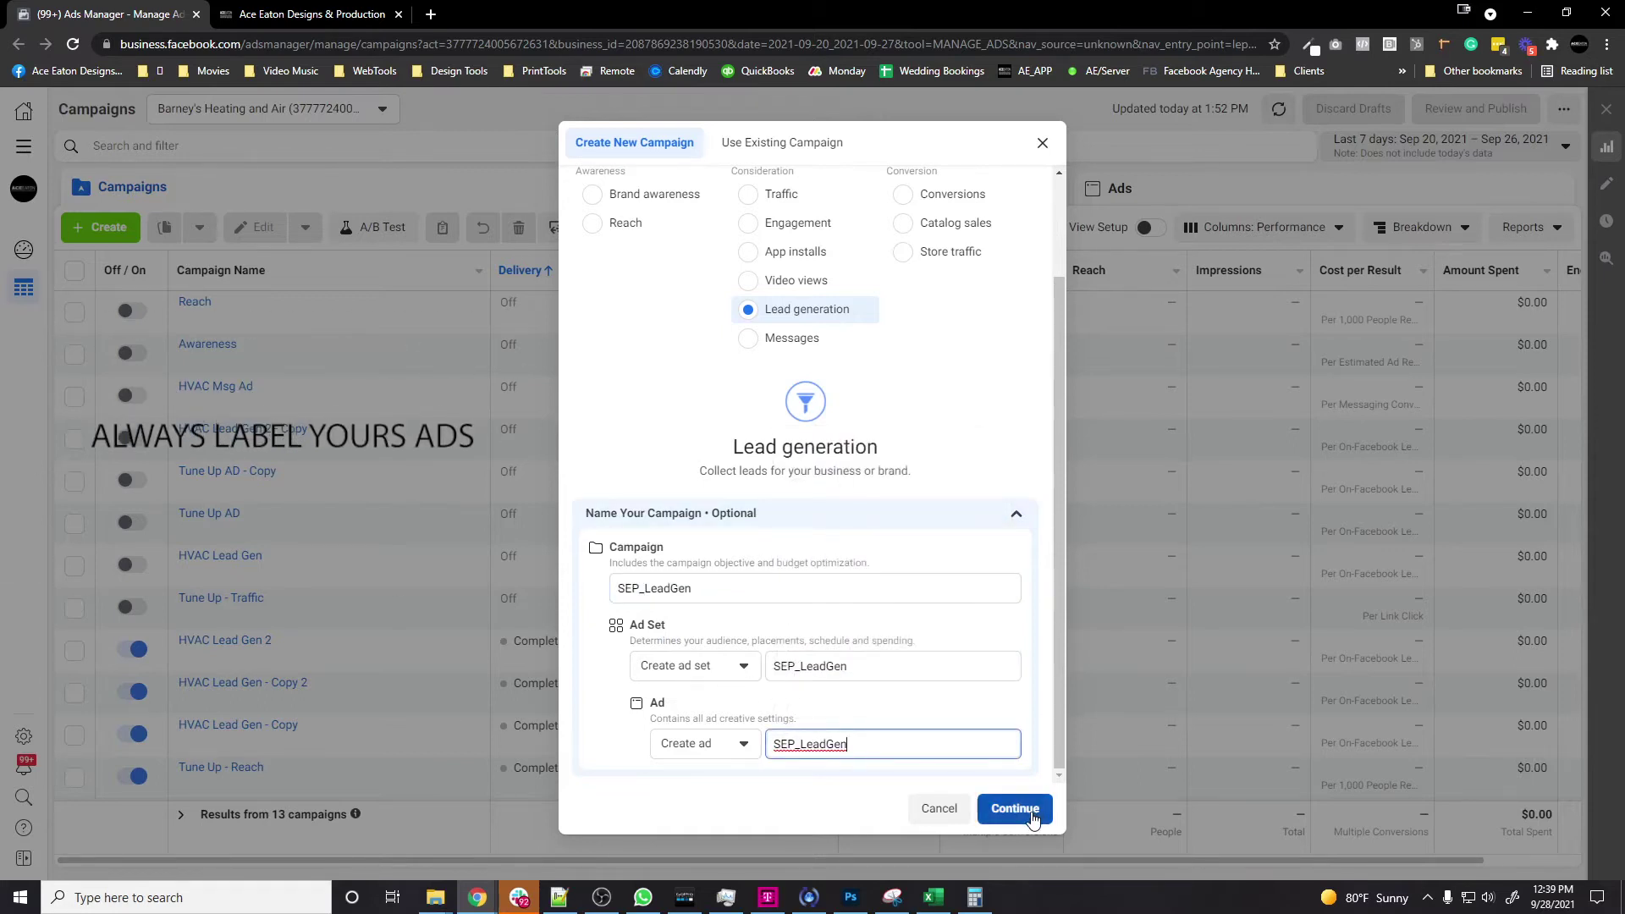
{"action": "left_click", "coordinate": [1032, 815]}
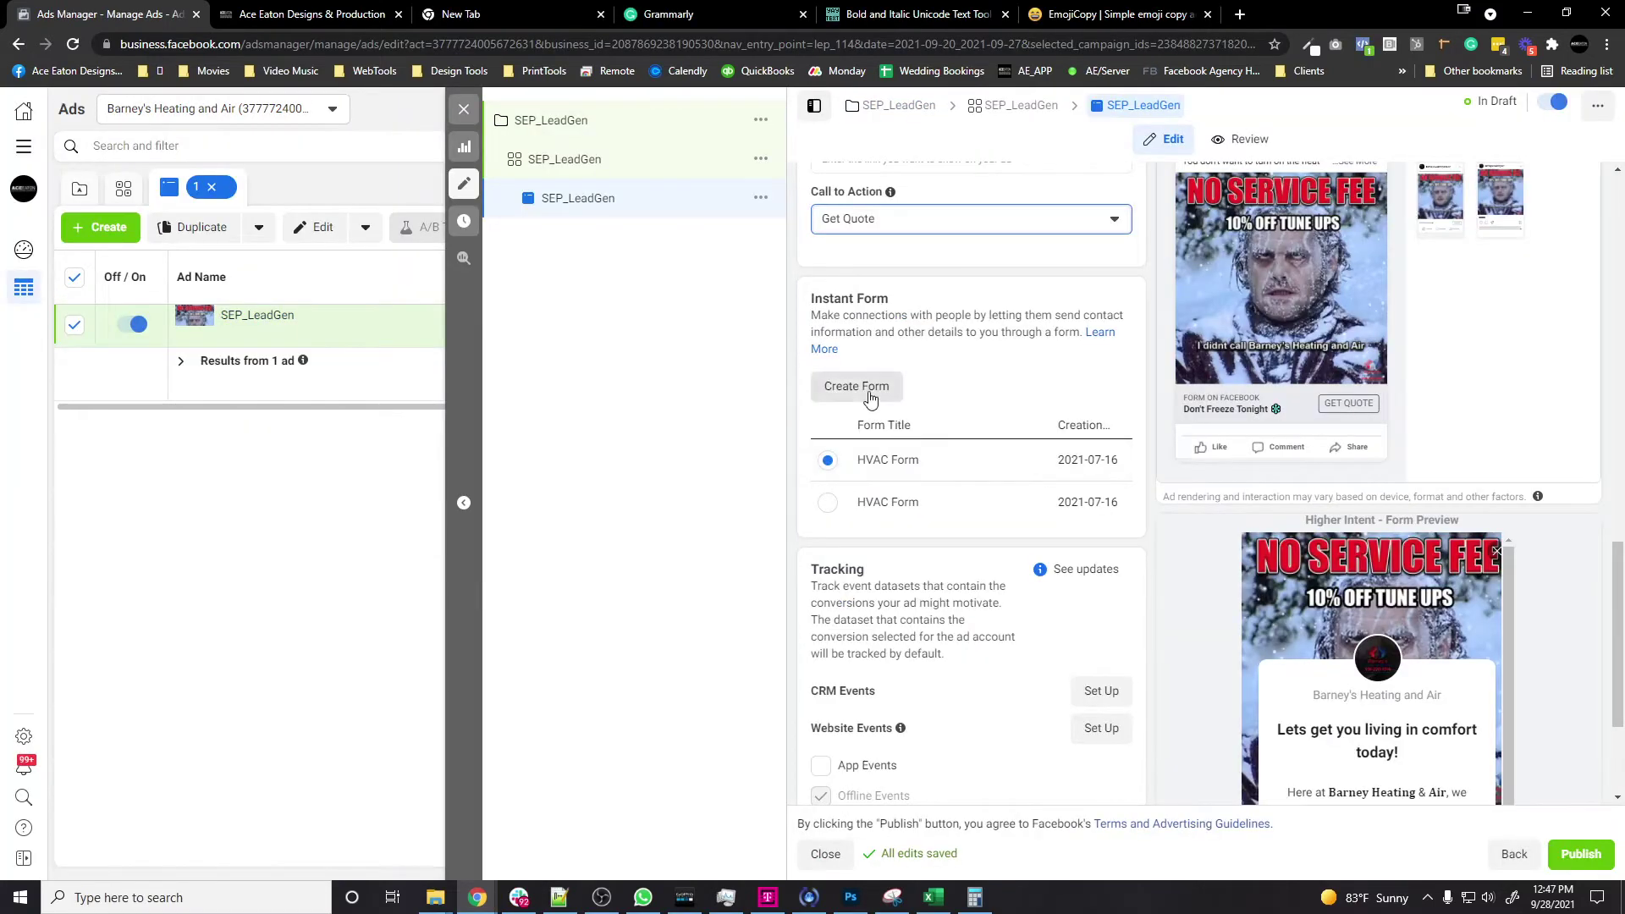
Step: Create a Higher Intent lead form headed 'Get a quote today for your home HVAC System'
{"action": "left_click", "coordinate": [870, 399]}
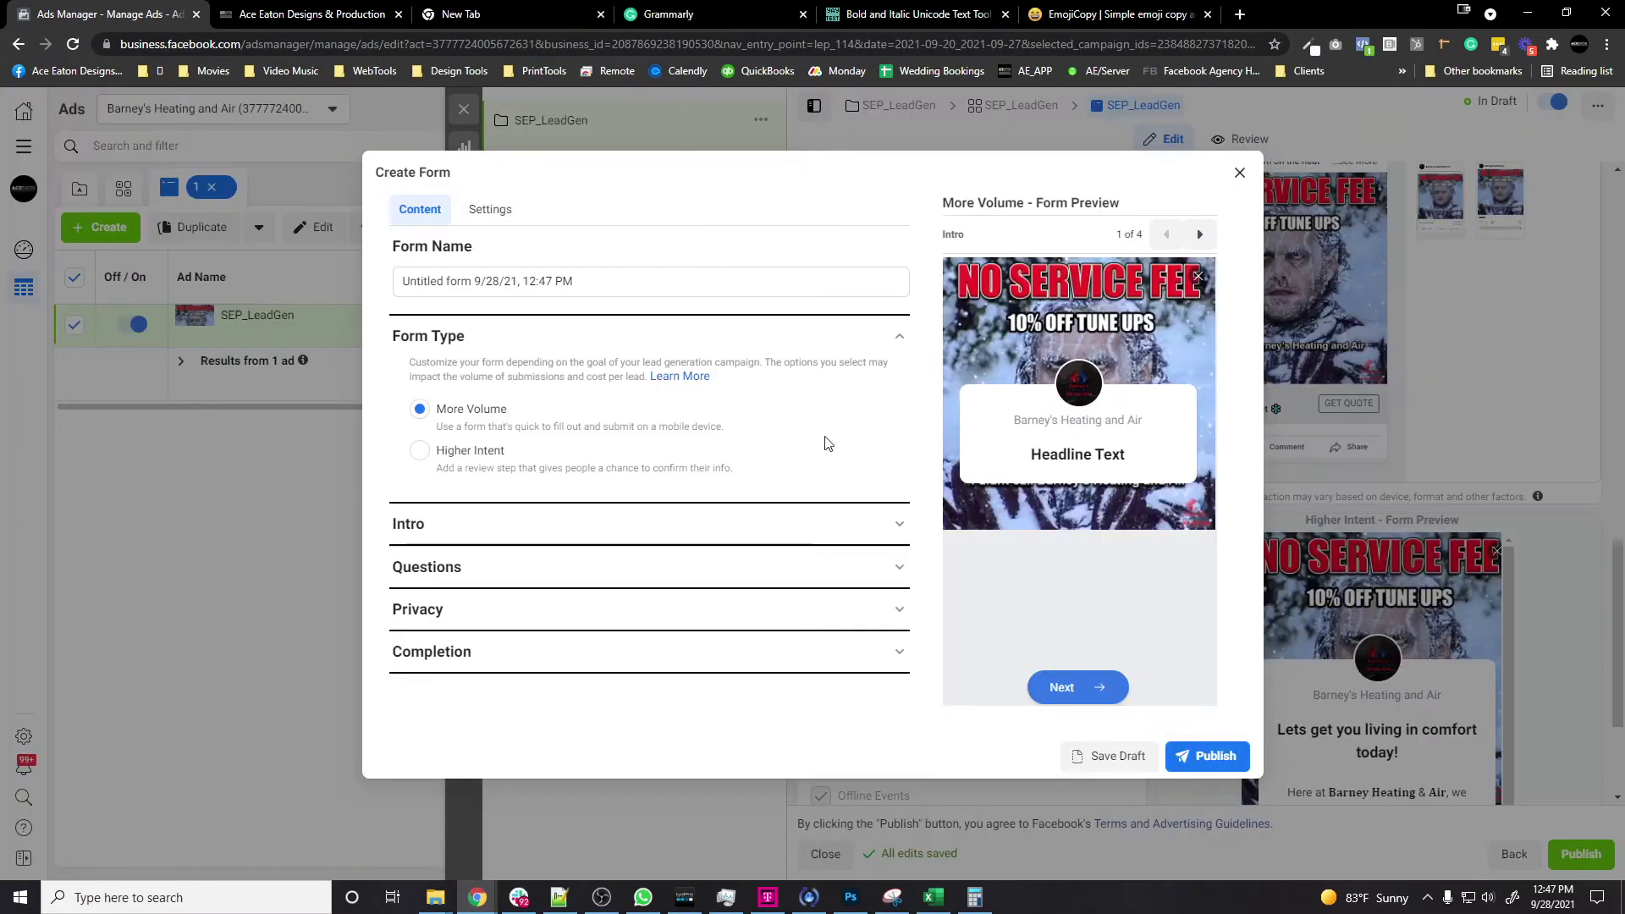
{"action": "left_click", "coordinate": [453, 457]}
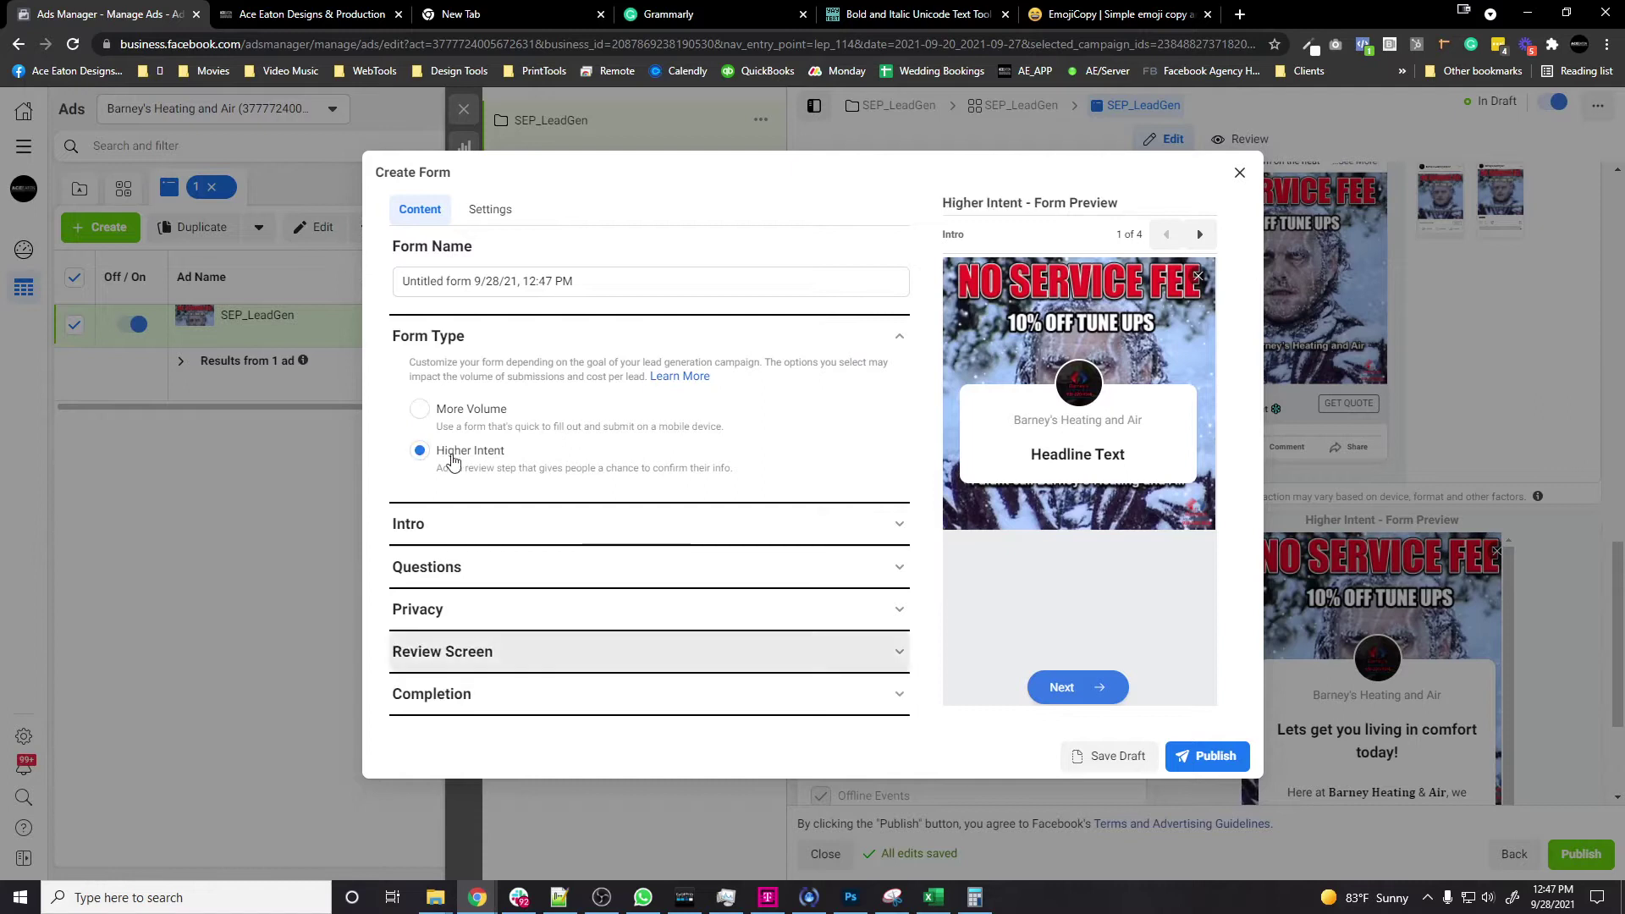
{"action": "left_click", "coordinate": [643, 524]}
{"action": "scroll", "coordinate": [643, 474], "scroll_direction": "down", "scroll_amount": 3}
{"action": "left_click", "coordinate": [614, 435]}
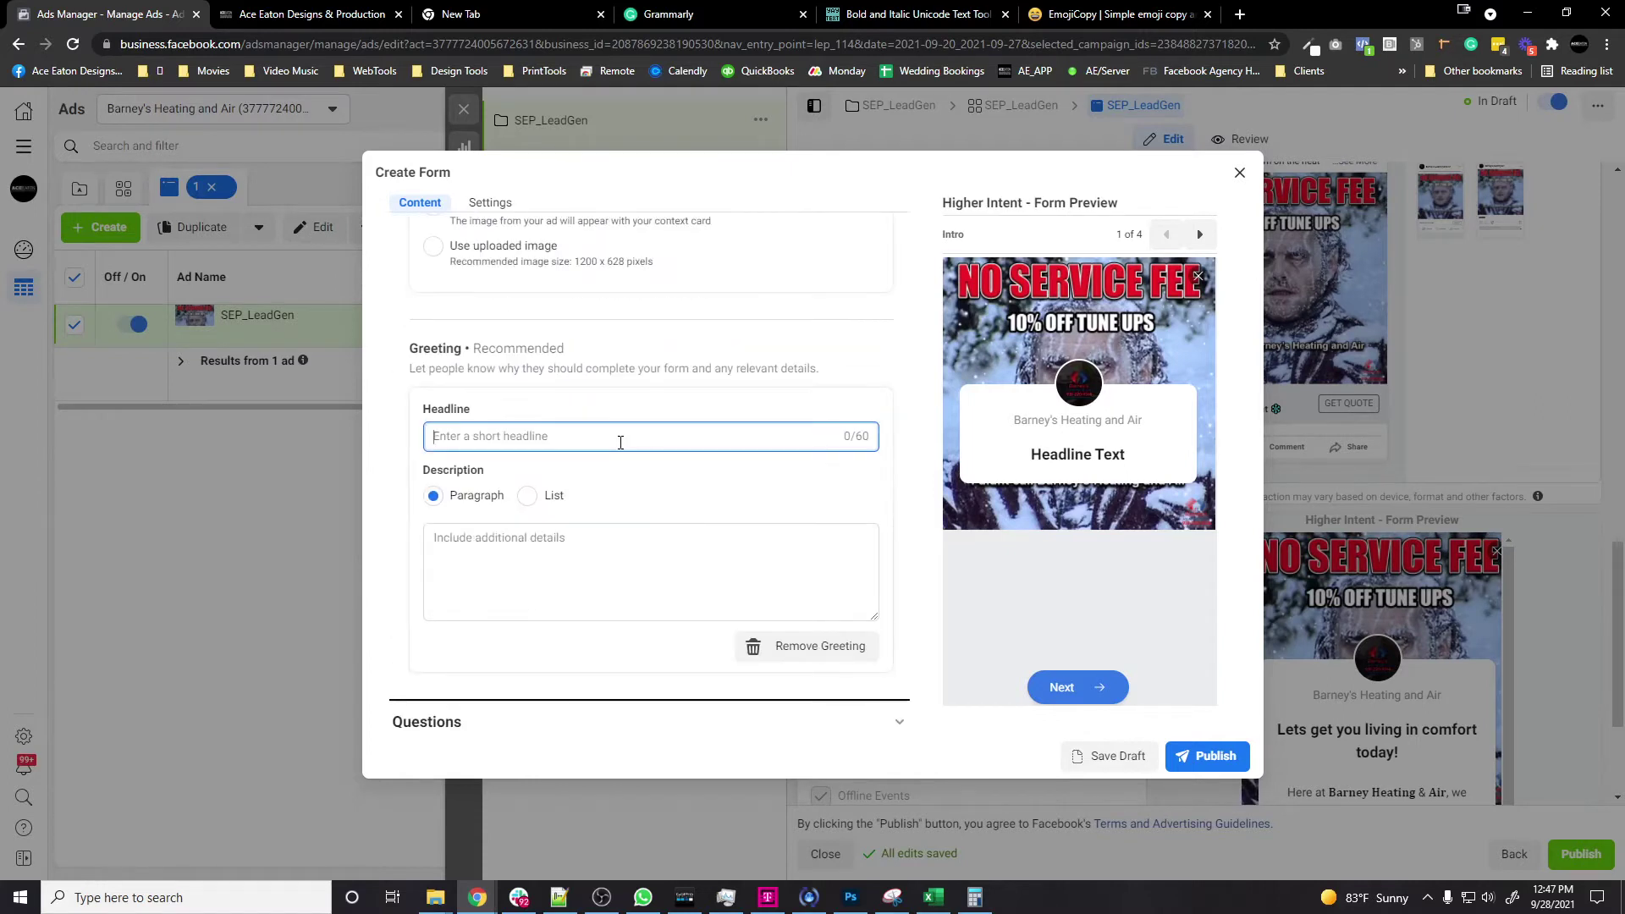
{"action": "type", "text": "Get a quote today for your home HVAC"}
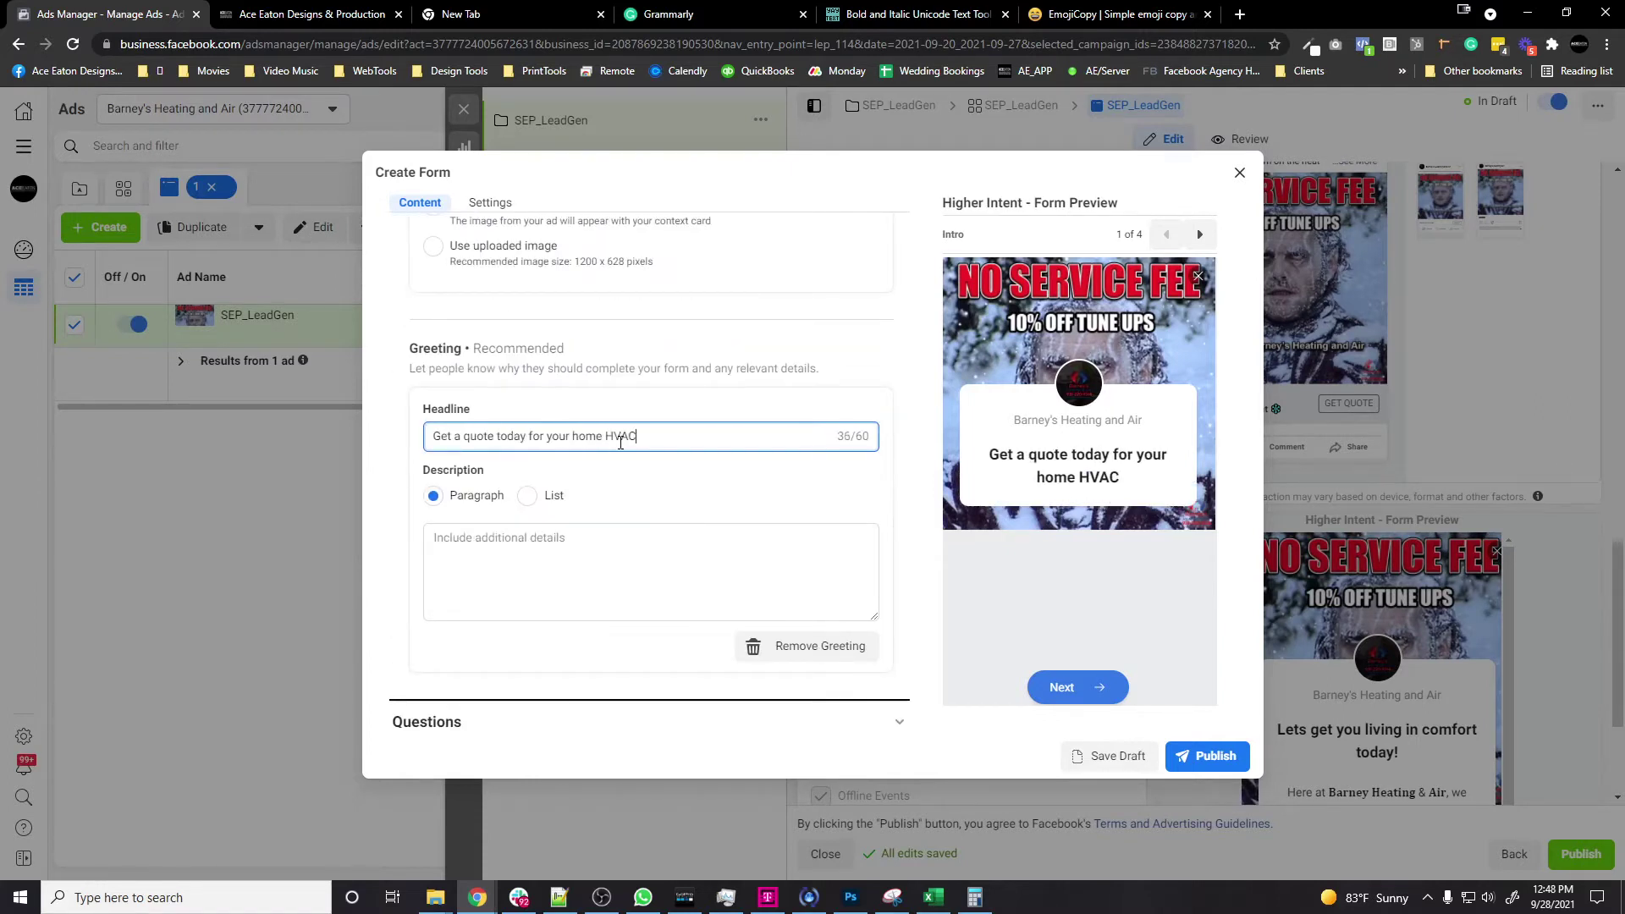
{"action": "type", "text": " System"}
Step: Add a Phone number question to the form and move it up the field order
{"action": "scroll", "coordinate": [584, 507], "scroll_direction": "down", "scroll_amount": 2}
{"action": "left_click", "coordinate": [562, 573]}
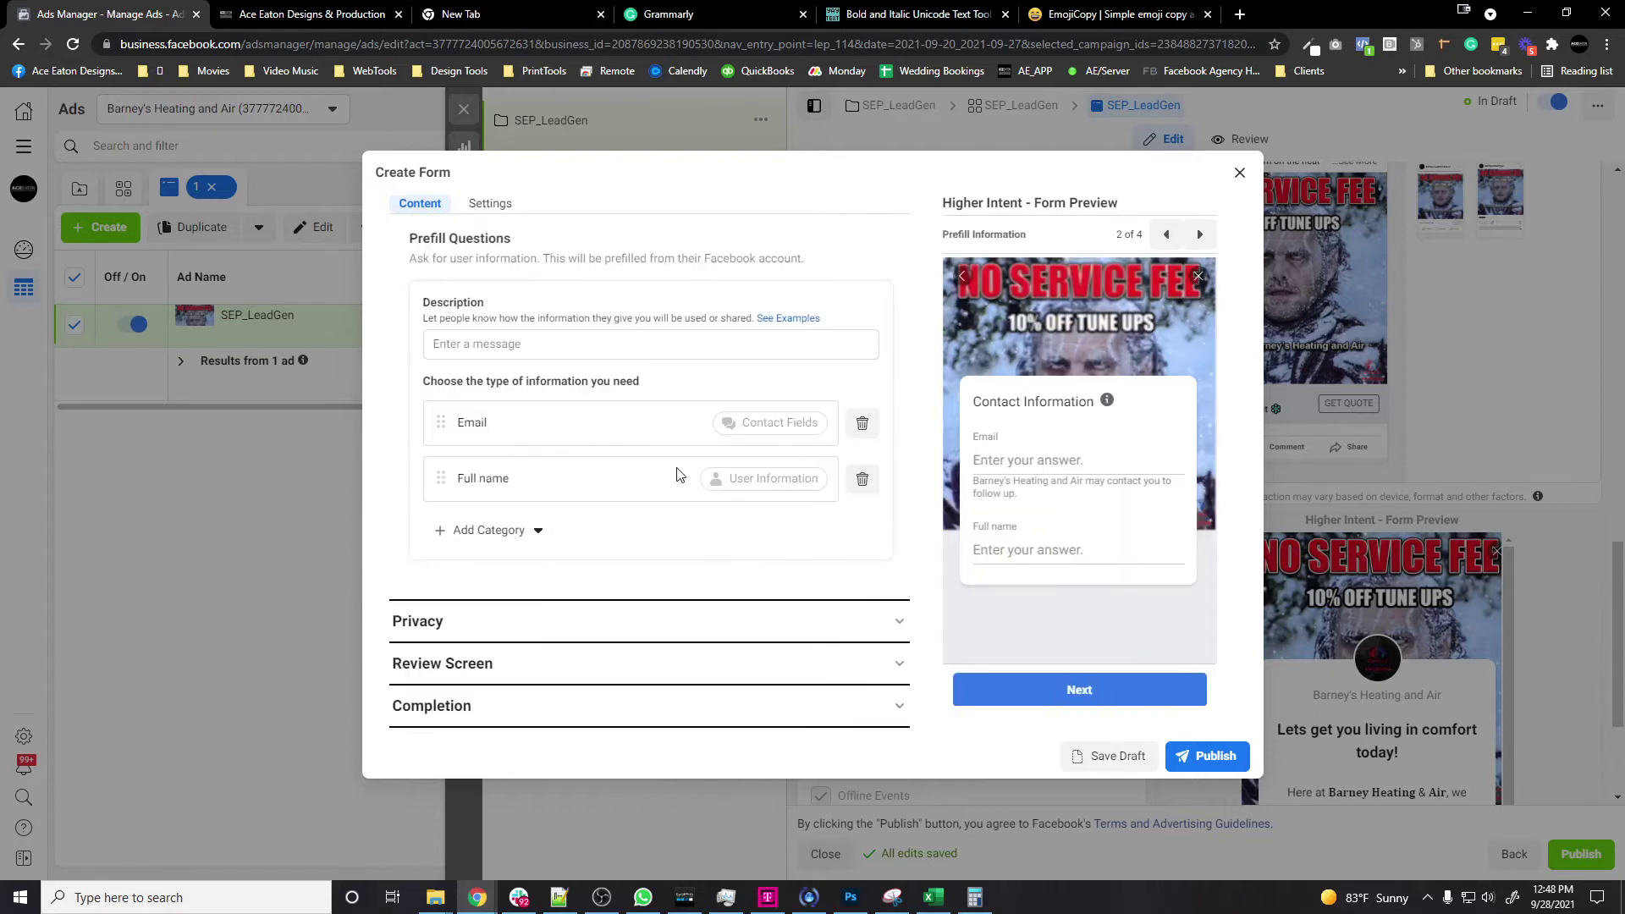
{"action": "scroll", "coordinate": [570, 446], "scroll_direction": "up", "scroll_amount": 1}
{"action": "left_click", "coordinate": [474, 617]}
{"action": "mouse_move", "coordinate": [537, 747]}
{"action": "left_click", "coordinate": [678, 677]}
{"action": "left_click_drag", "start_coordinate": [441, 619], "coordinate": [441, 505]}
{"action": "left_click_drag", "start_coordinate": [441, 561], "coordinate": [442, 506]}
Step: Add a City contact field to the form's questions
{"action": "scroll", "coordinate": [519, 533], "scroll_direction": "down", "scroll_amount": 2}
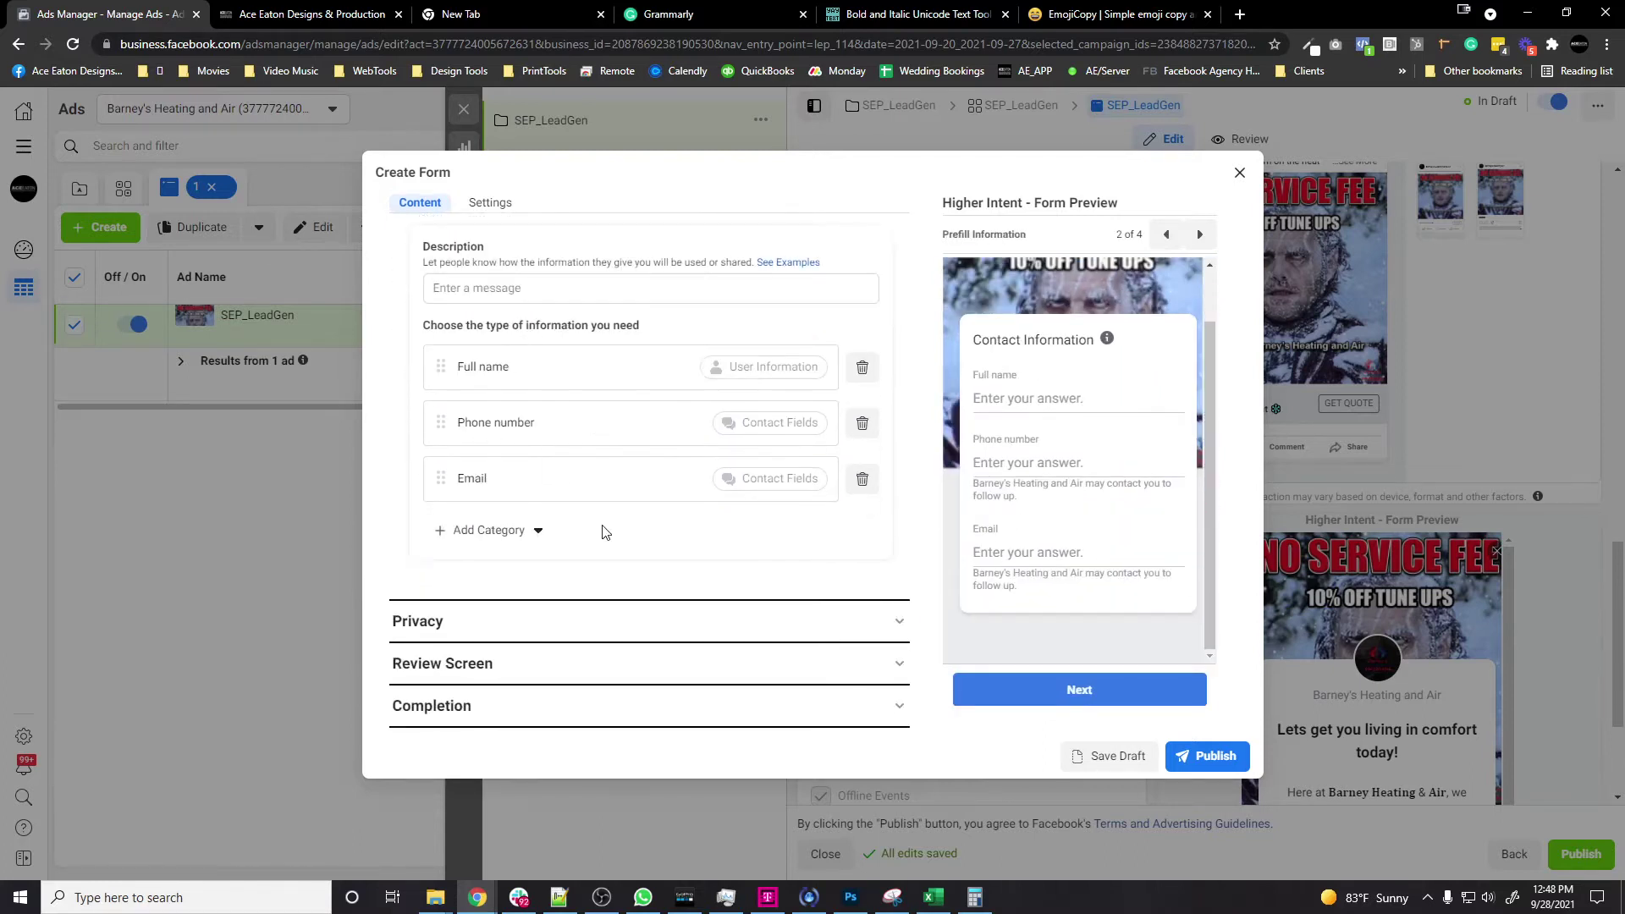
{"action": "left_click", "coordinate": [542, 529]}
{"action": "mouse_move", "coordinate": [592, 567]}
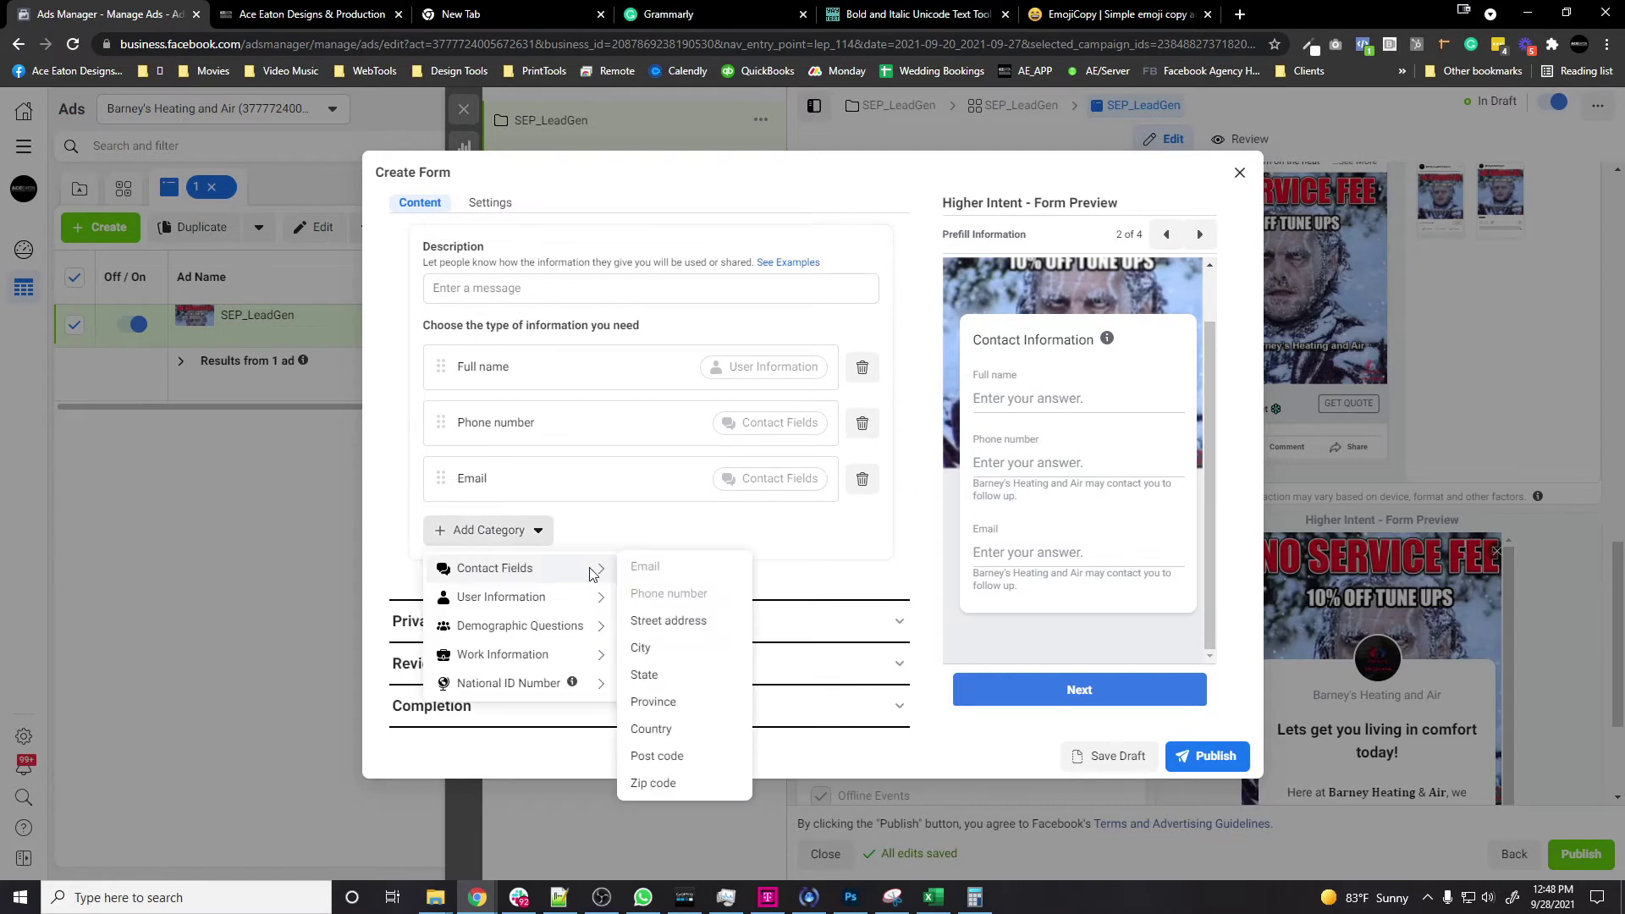
{"action": "left_click", "coordinate": [696, 653]}
{"action": "scroll", "coordinate": [702, 579], "scroll_direction": "down", "scroll_amount": 1}
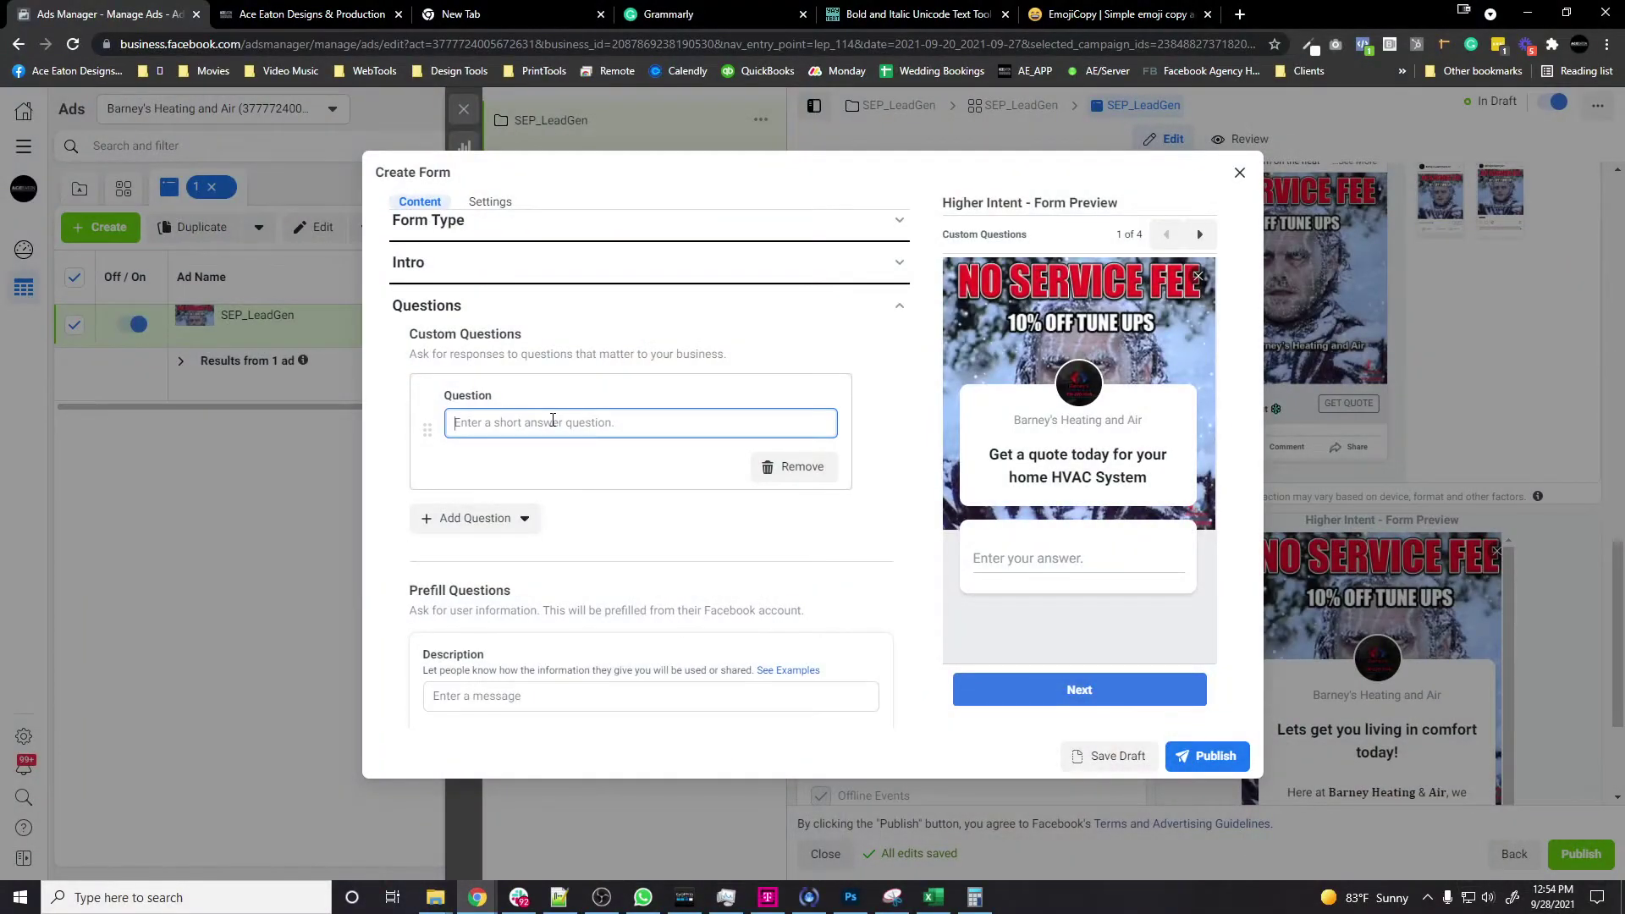
Step: Add a 'Best time of day to contact you' question and a multiple-choice 'Best way to reach you?' question
{"action": "type", "text": "Best time of day to contact you?"}
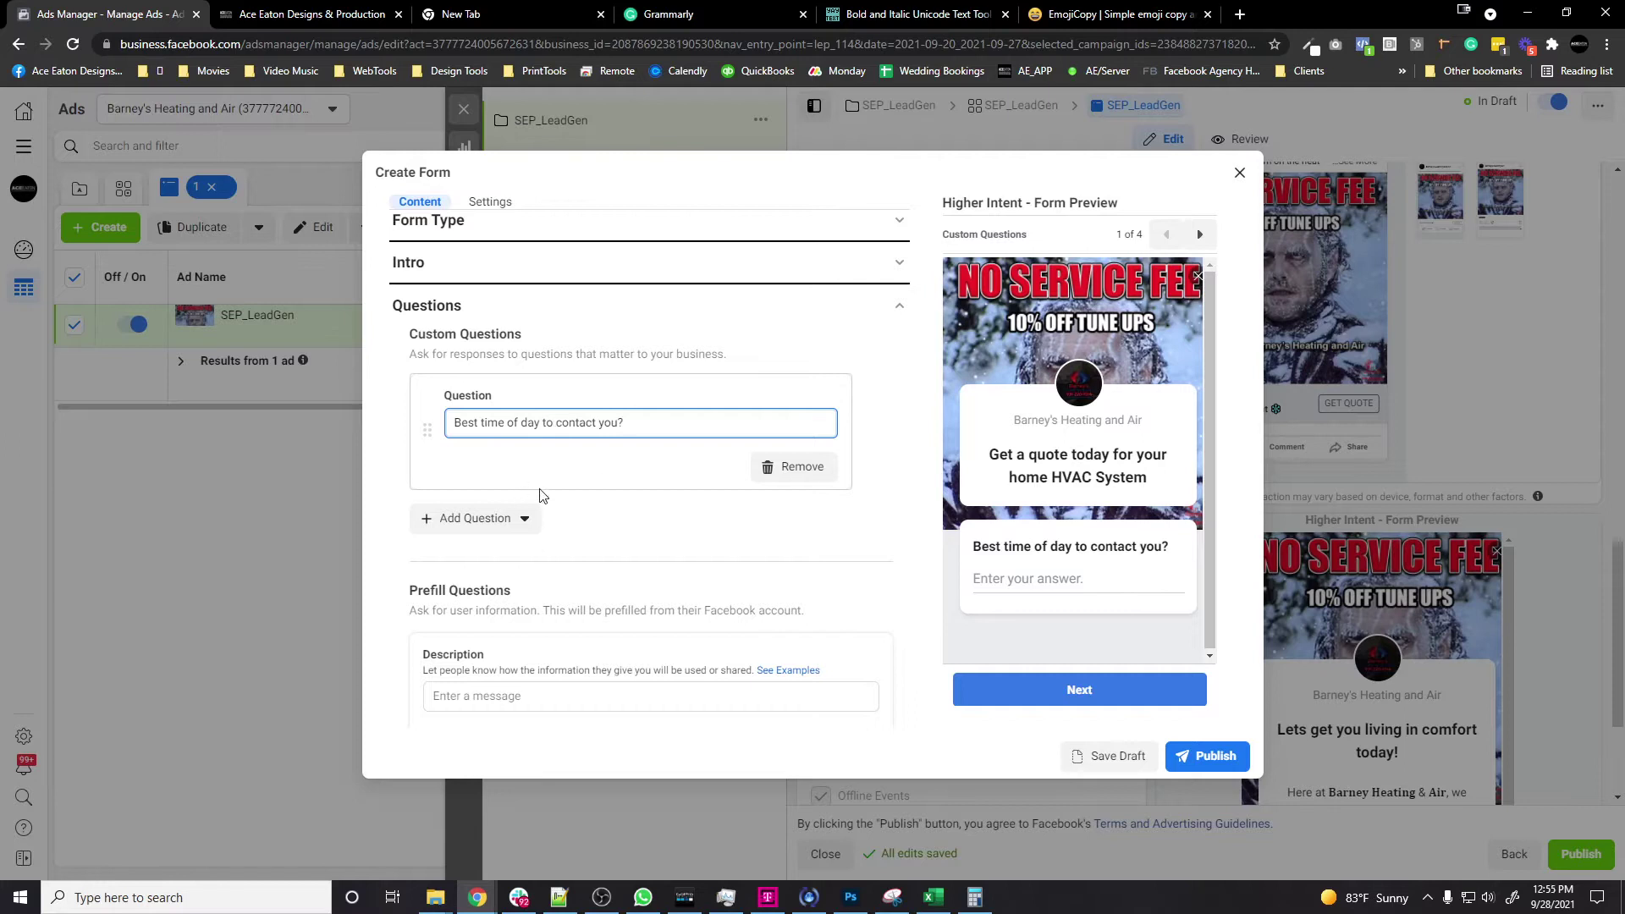
{"action": "left_click", "coordinate": [508, 518]}
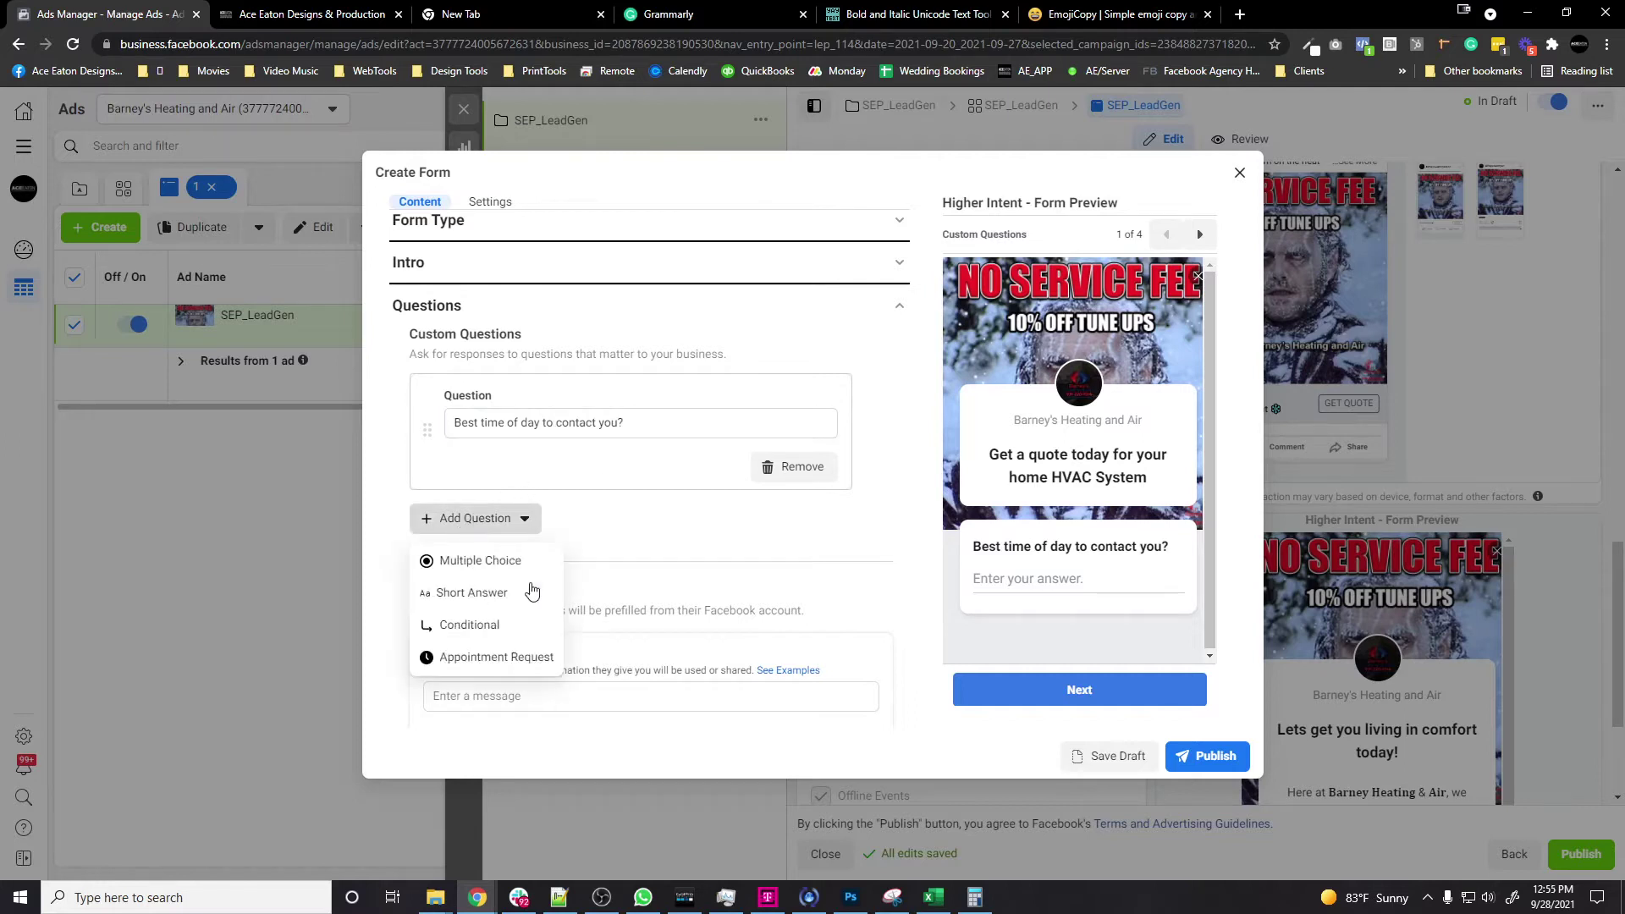
{"action": "left_click", "coordinate": [457, 562]}
{"action": "left_click", "coordinate": [623, 421]}
{"action": "type", "text": "Best way to reach you?"}
Step: Give 'Best way to reach you?' the answers Call, Text and Email, then publish the form
{"action": "key", "text": "Tab"}
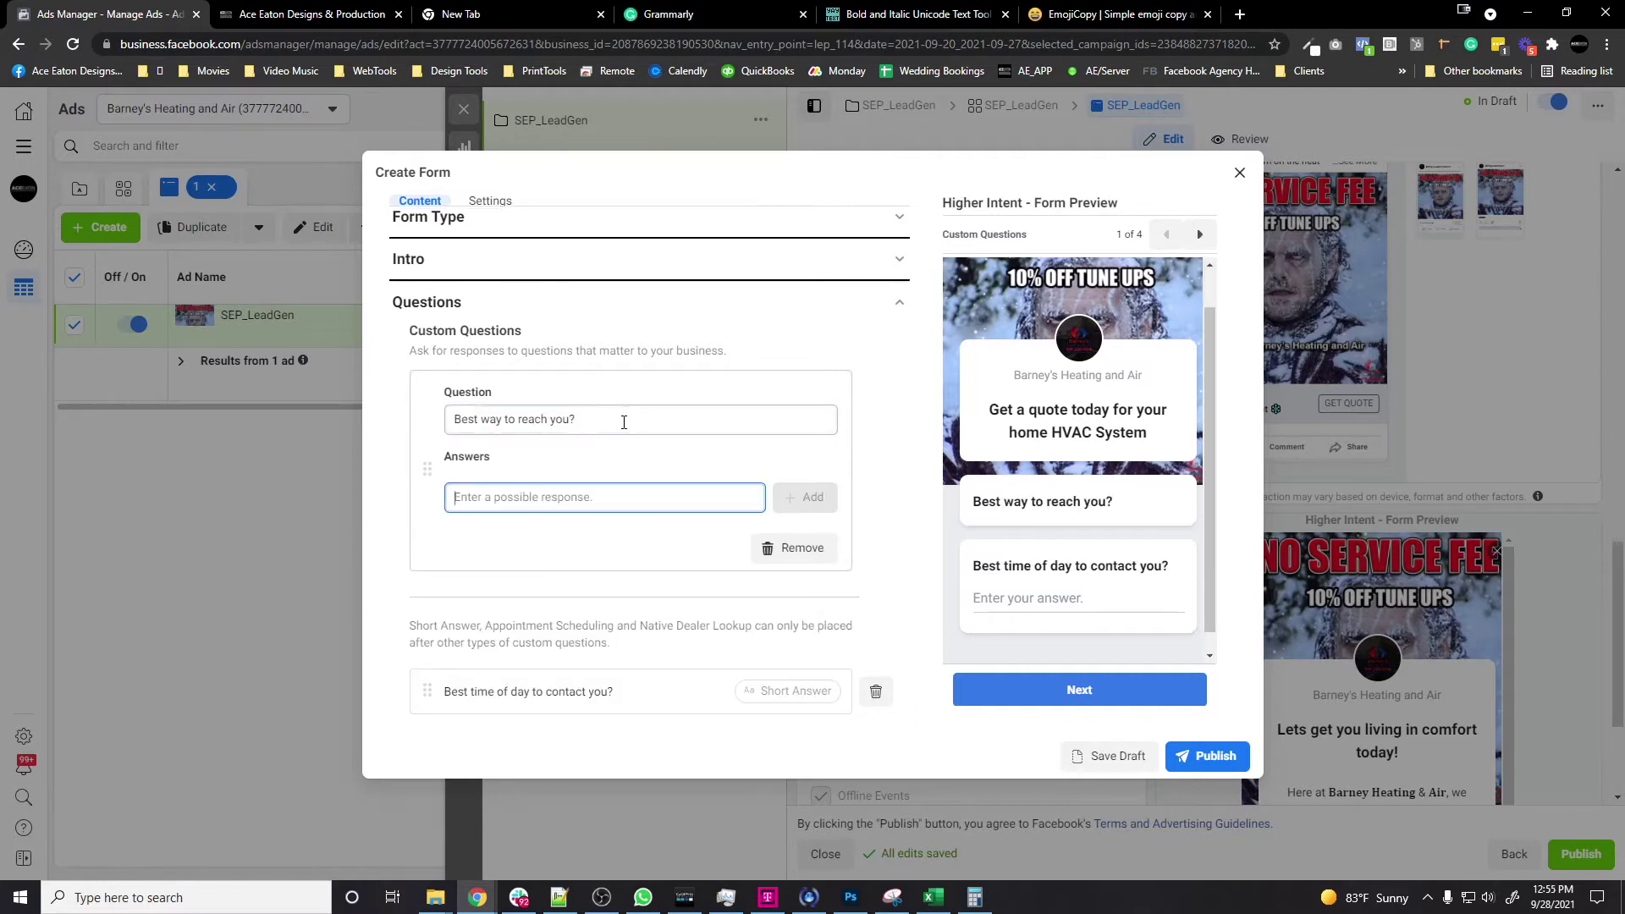
{"action": "type", "text": "Call or"}
{"action": "key", "text": "Return"}
{"action": "type", "text": "Text"}
{"action": "key", "text": "Return"}
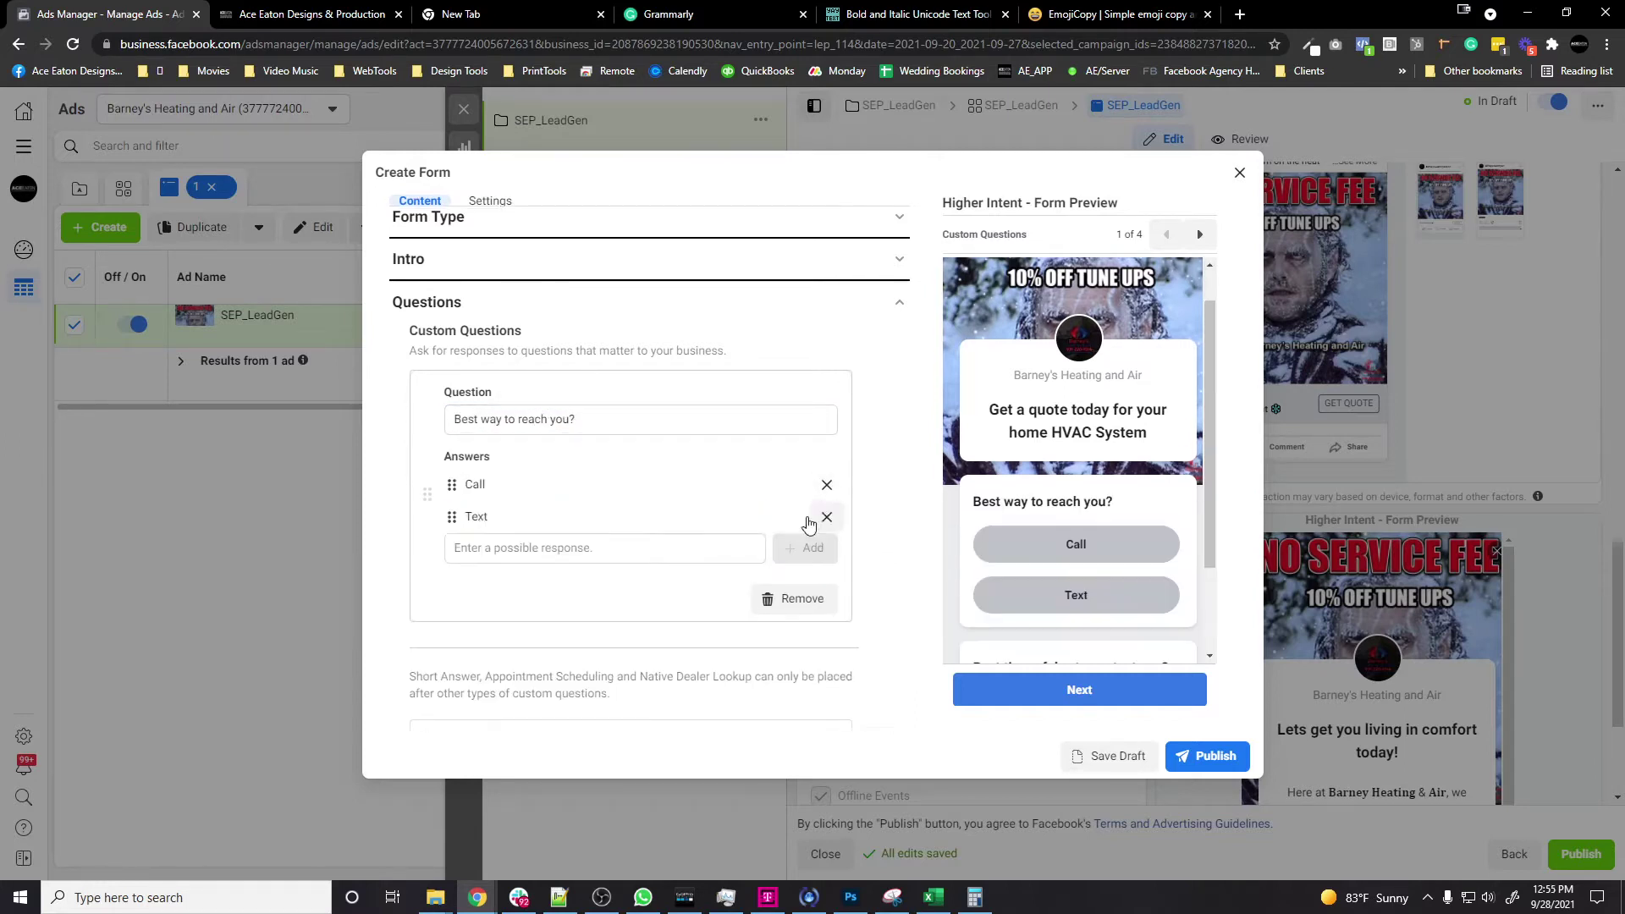
{"action": "type", "text": "Email"}
{"action": "scroll", "coordinate": [826, 479], "scroll_direction": "down", "scroll_amount": 2}
{"action": "key", "text": "Return"}
{"action": "scroll", "coordinate": [826, 478], "scroll_direction": "down", "scroll_amount": 10}
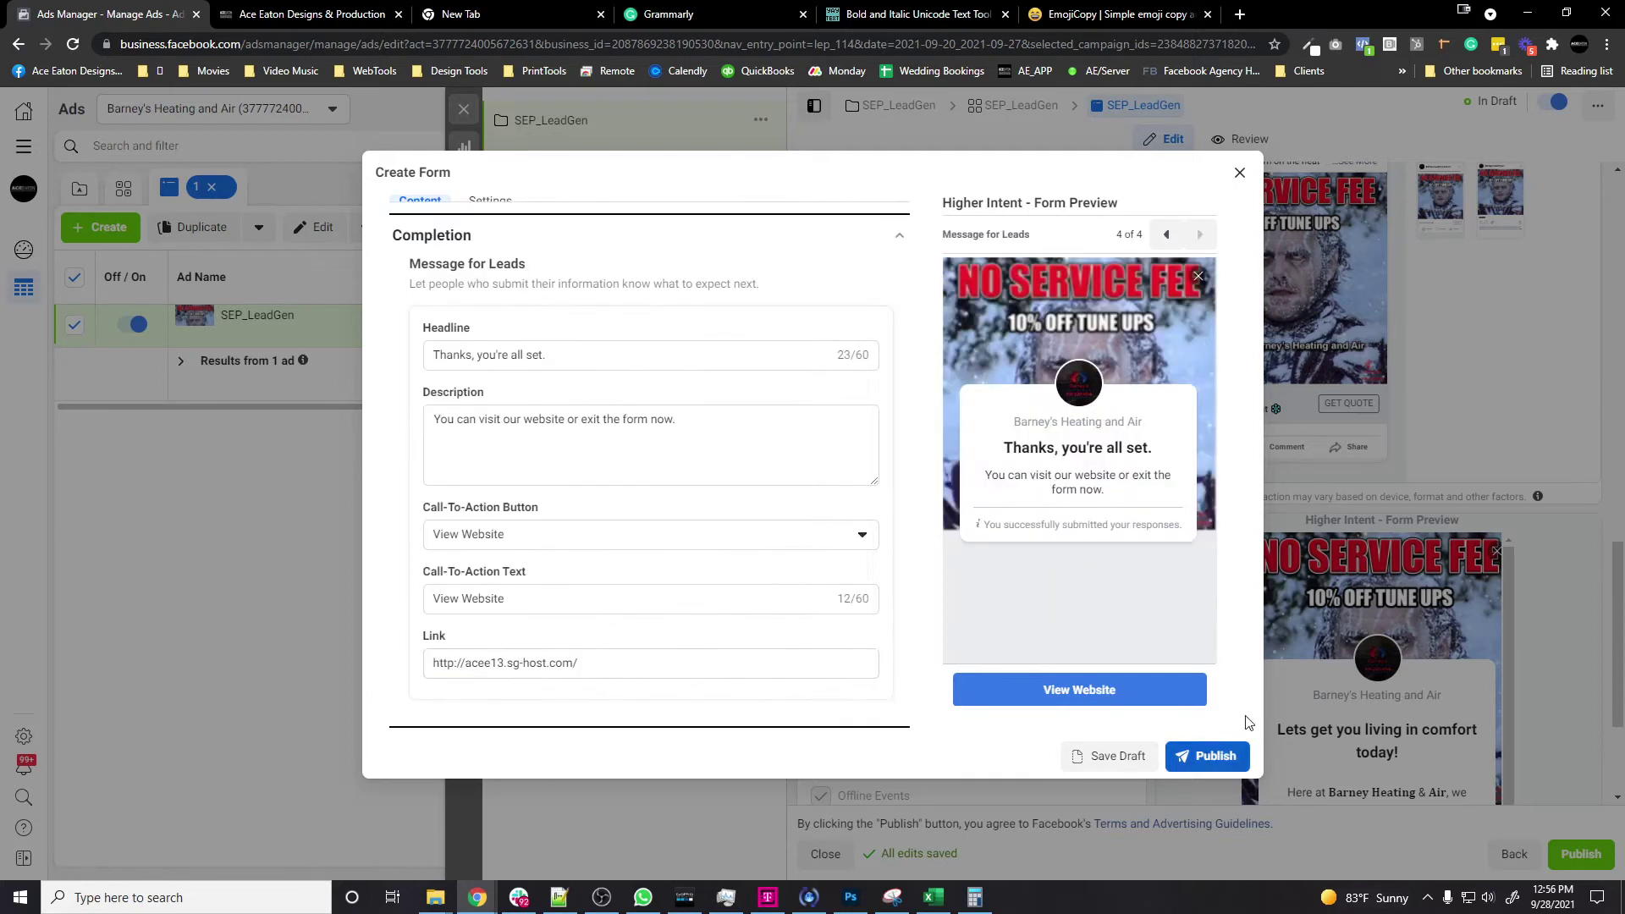
{"action": "left_click", "coordinate": [1208, 756]}
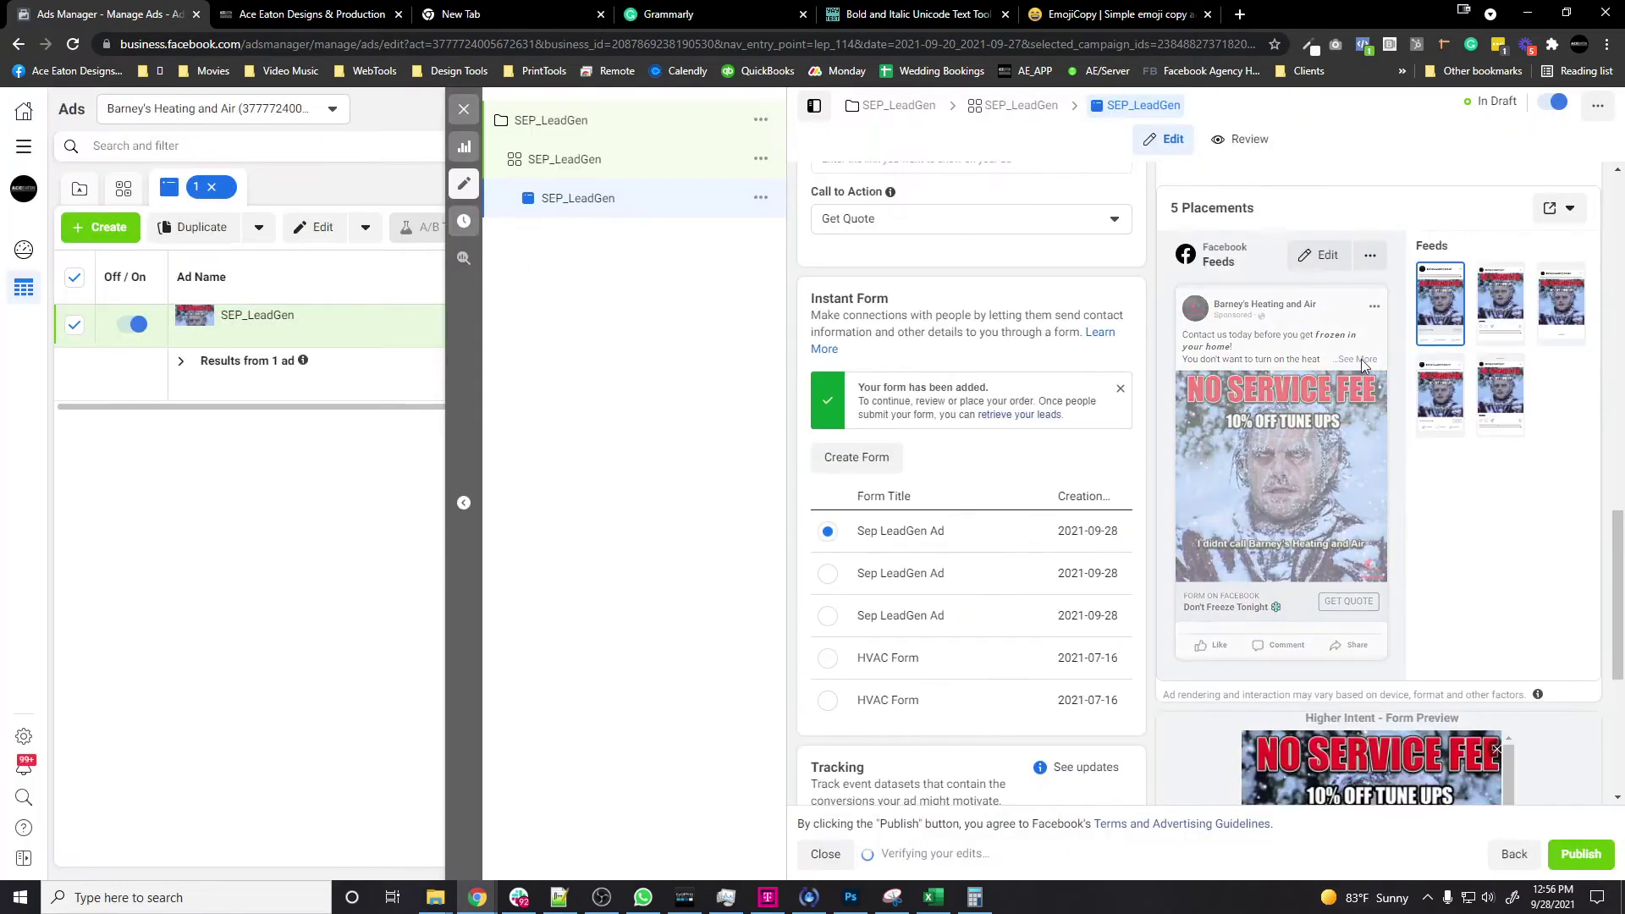
Step: Review the ad, publish the SEP_LeadGen campaign, ad set and ad, then return to HighLevel
{"action": "scroll", "coordinate": [1029, 484], "scroll_direction": "down", "scroll_amount": 5}
{"action": "scroll", "coordinate": [1063, 457], "scroll_direction": "up", "scroll_amount": 3}
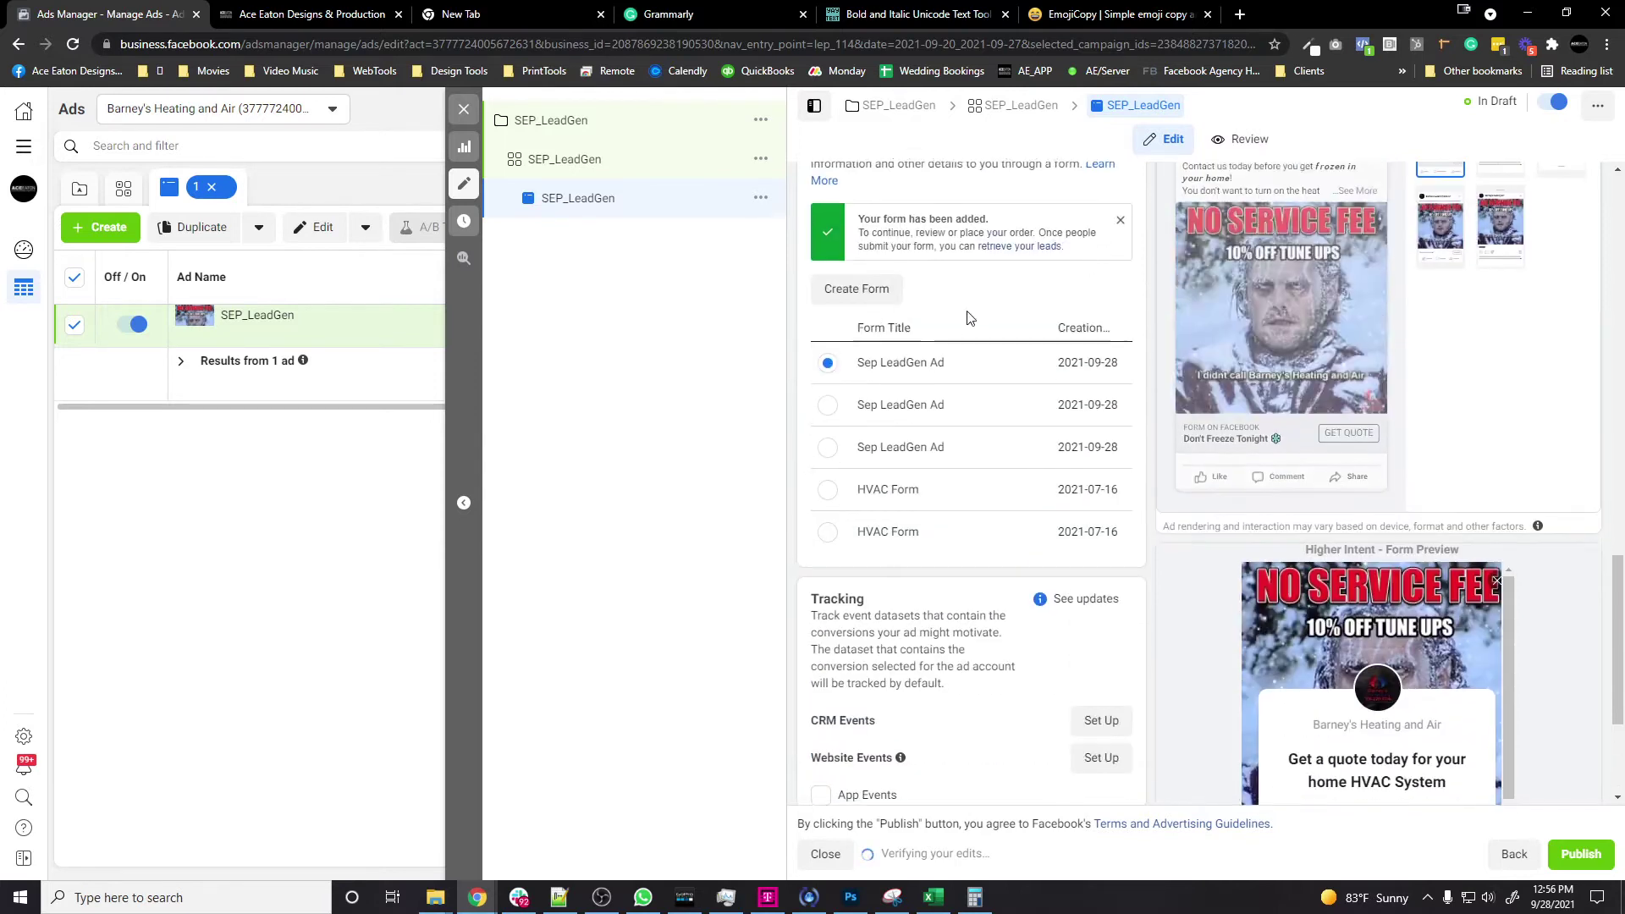
{"action": "scroll", "coordinate": [1015, 454], "scroll_direction": "down", "scroll_amount": 3}
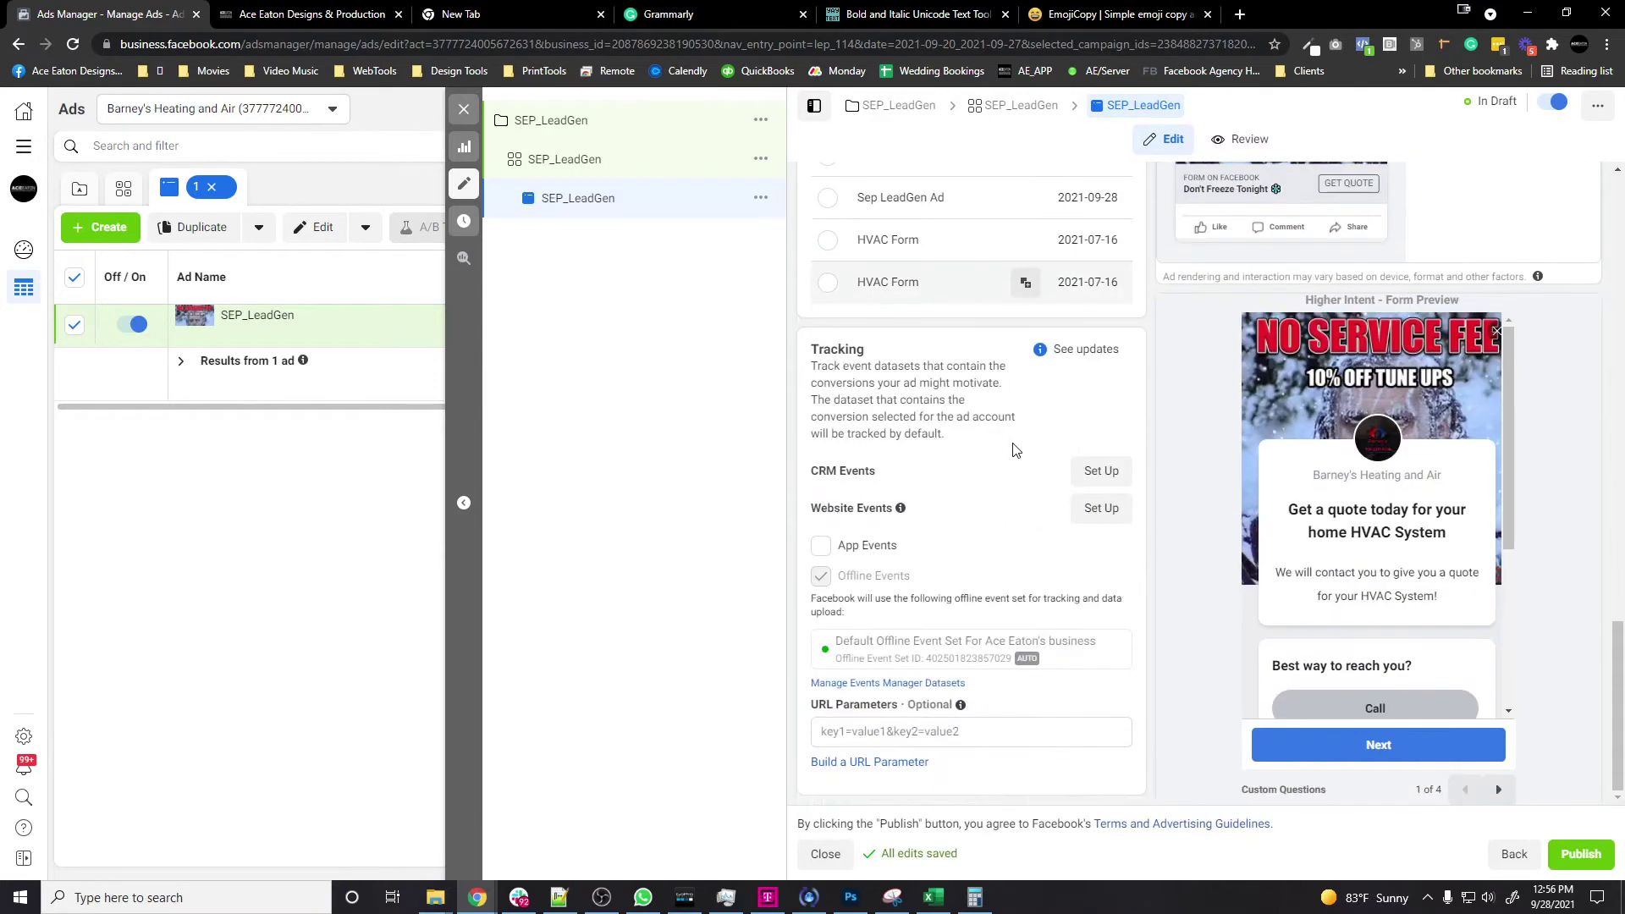
{"action": "scroll", "coordinate": [1034, 443], "scroll_direction": "up", "scroll_amount": 4}
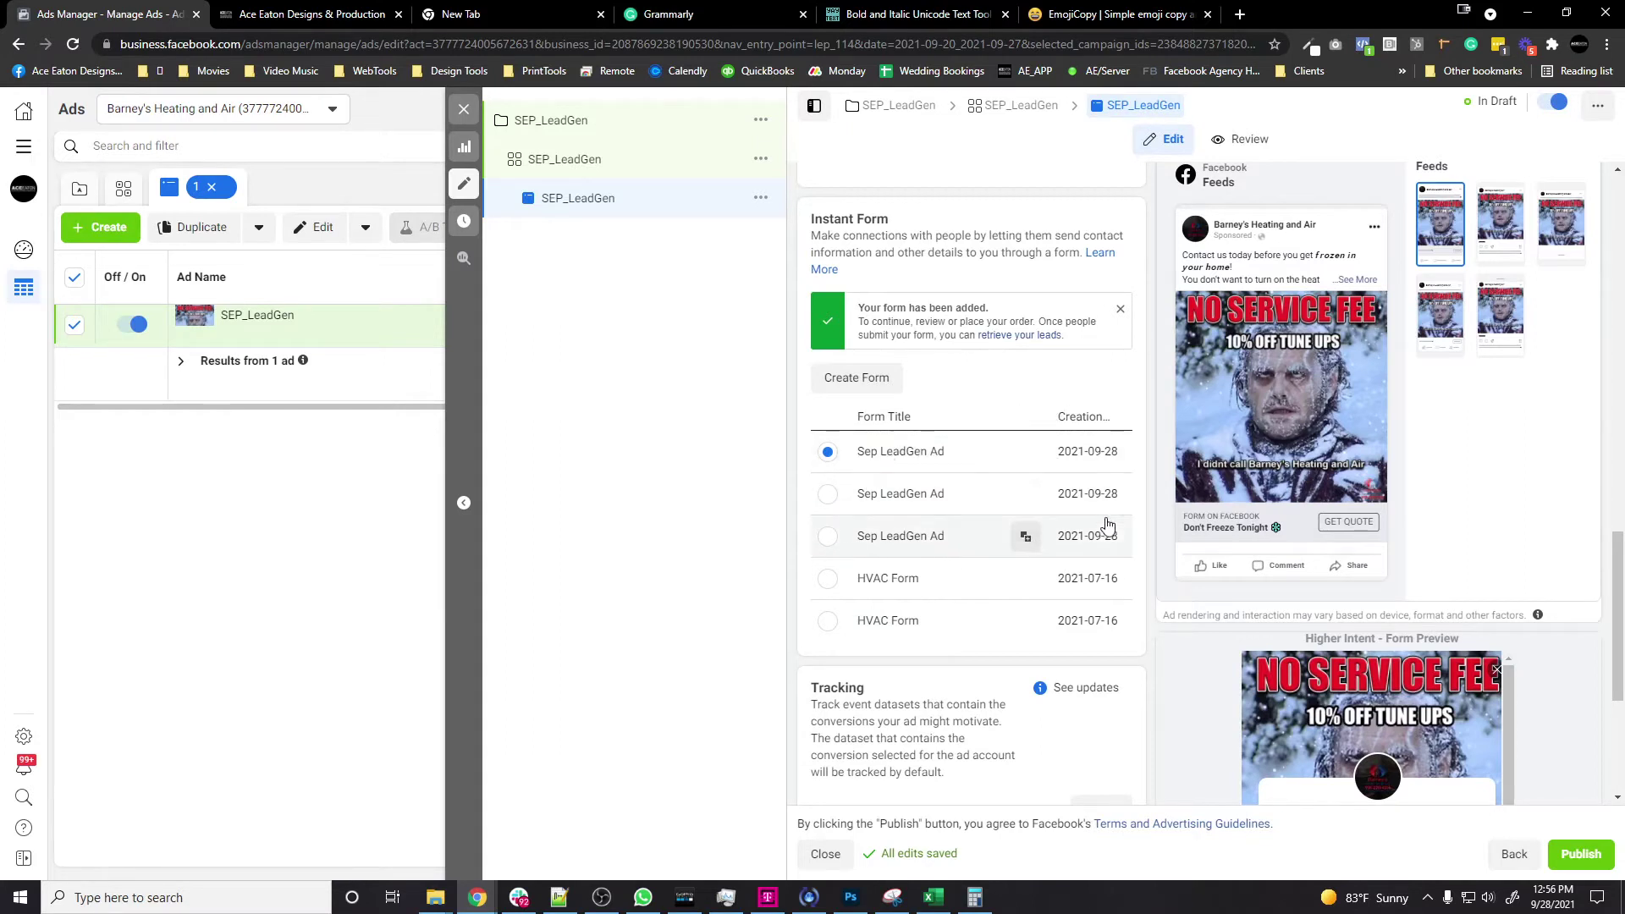
{"action": "scroll", "coordinate": [1106, 527], "scroll_direction": "down", "scroll_amount": 4}
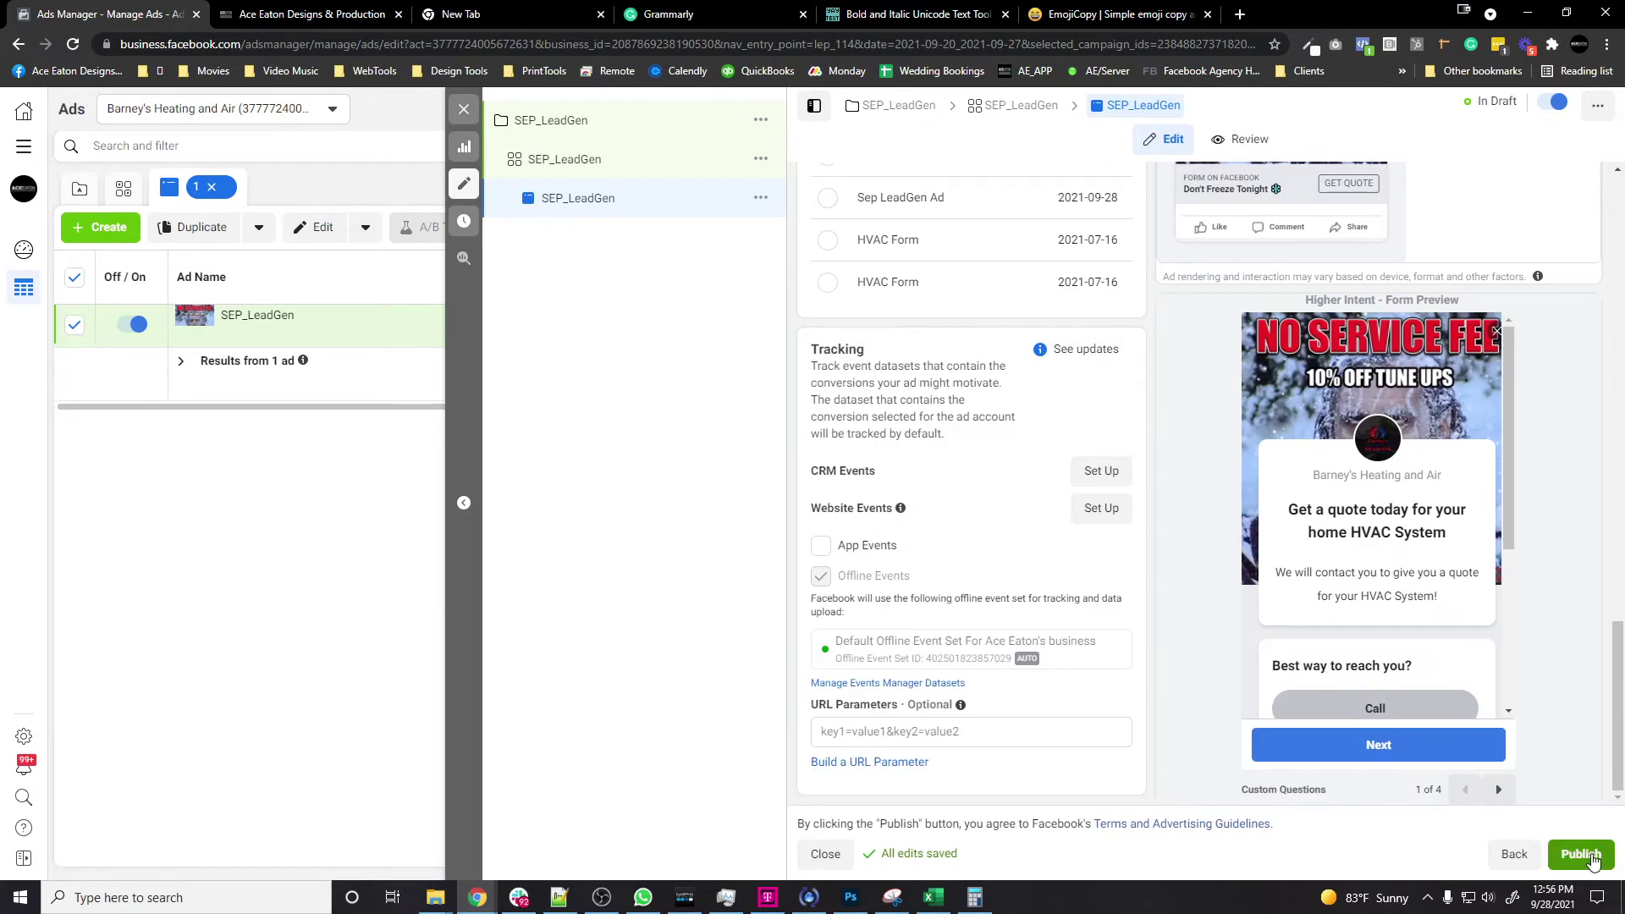
{"action": "left_click", "coordinate": [1581, 855]}
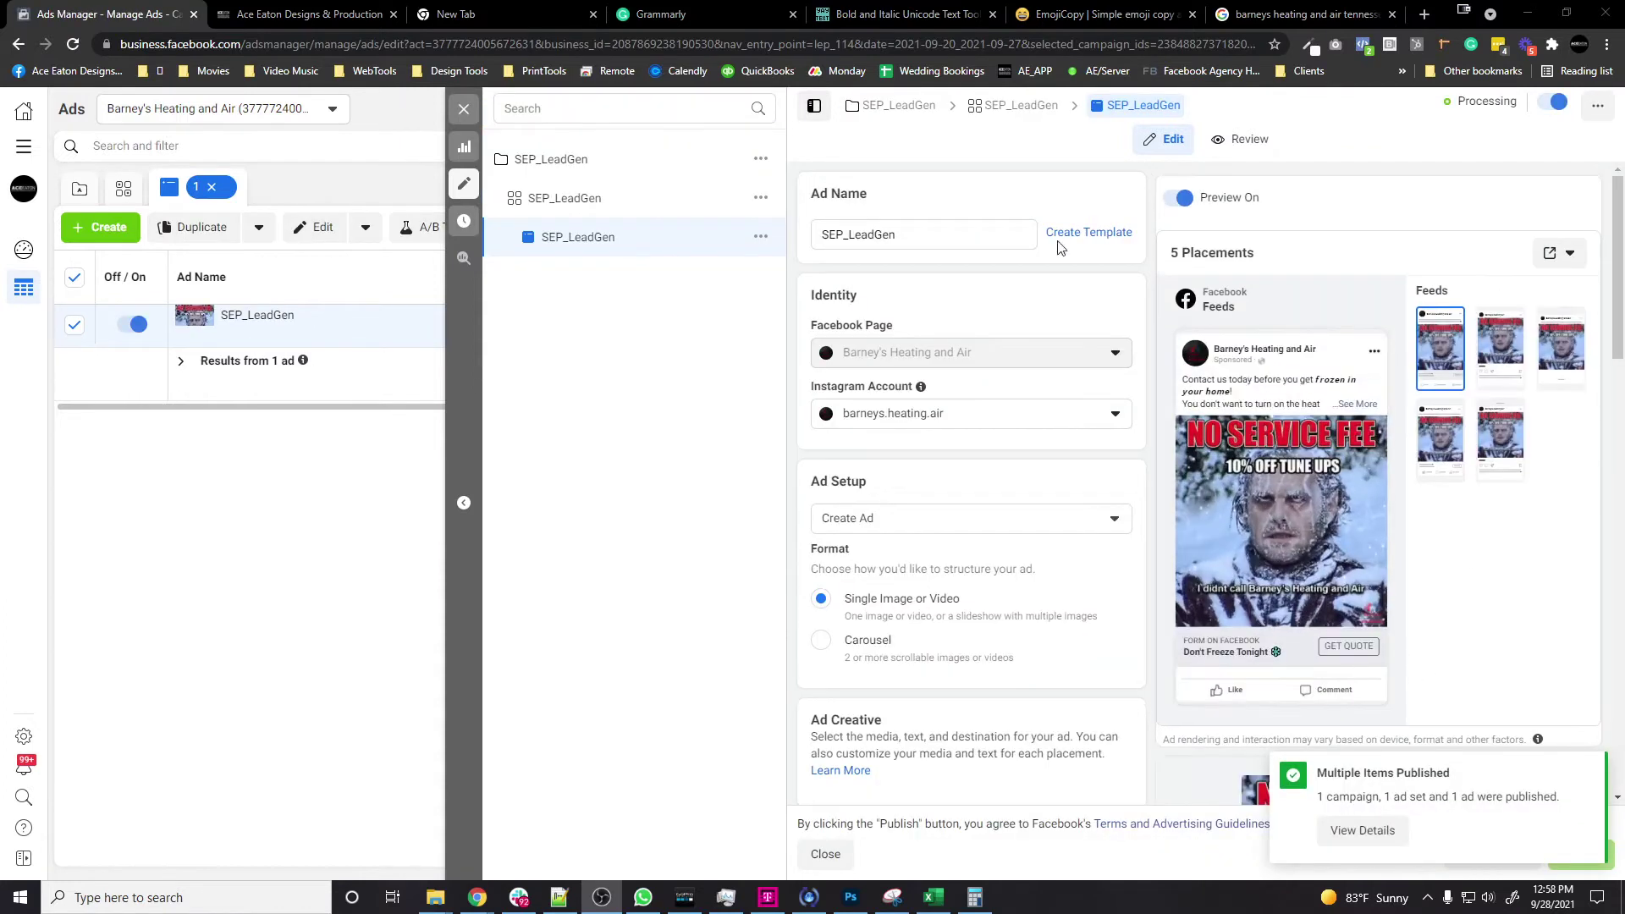
{"action": "left_click", "coordinate": [312, 18]}
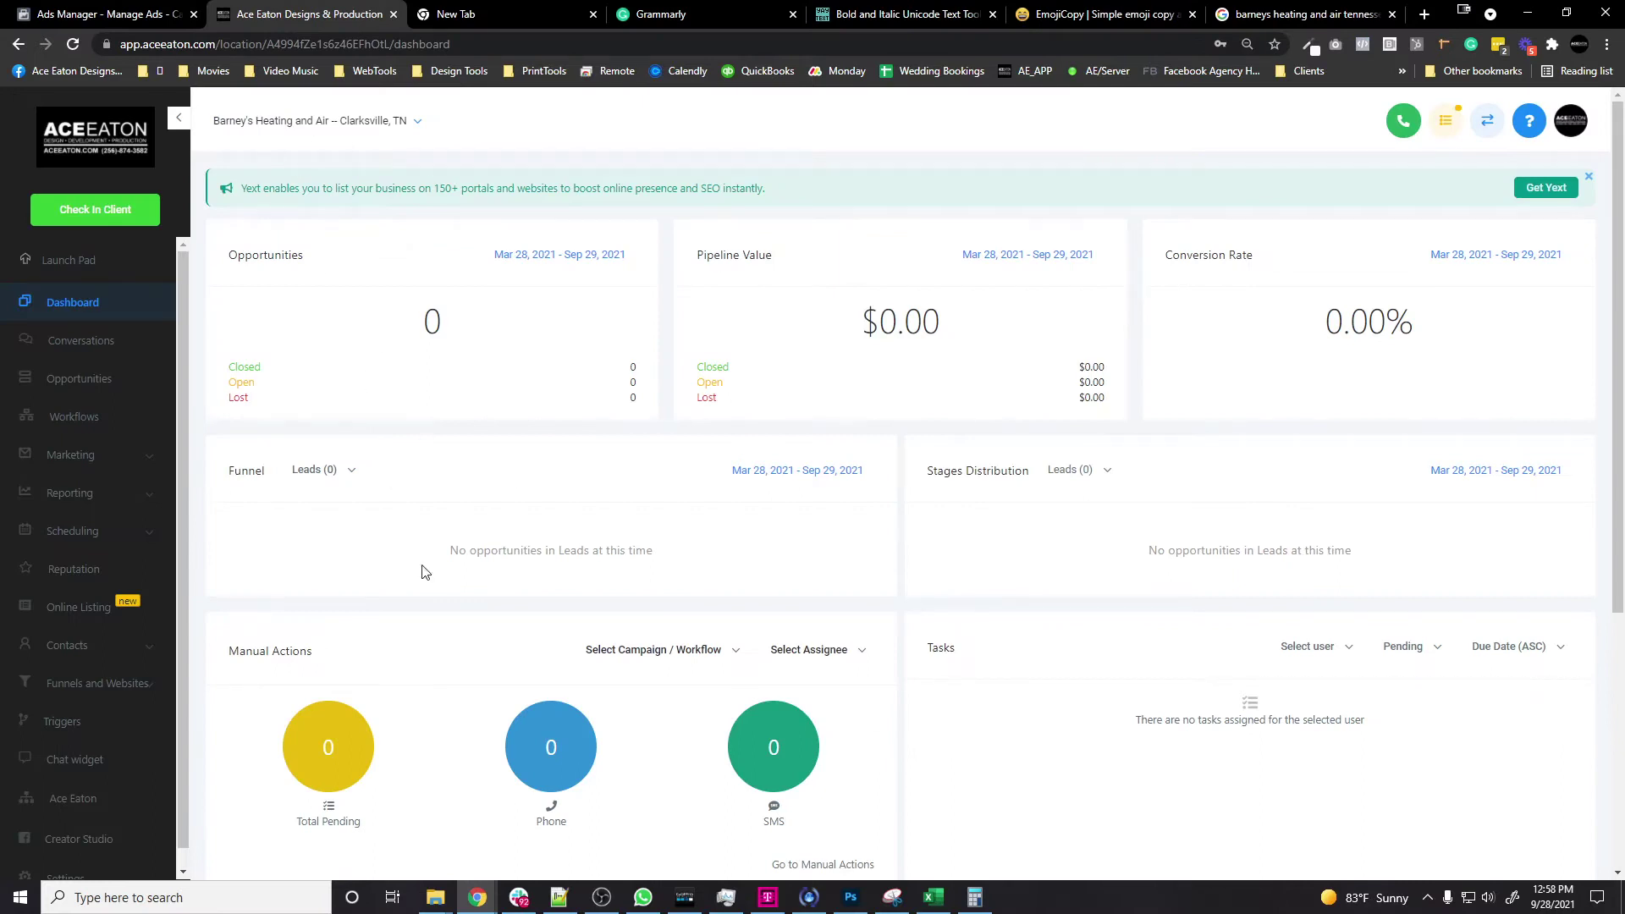
Step: Open HighLevel settings at the Facebook Form Fields Mapping list
{"action": "scroll", "coordinate": [82, 673], "scroll_direction": "down", "scroll_amount": 1}
{"action": "left_click", "coordinate": [63, 863]}
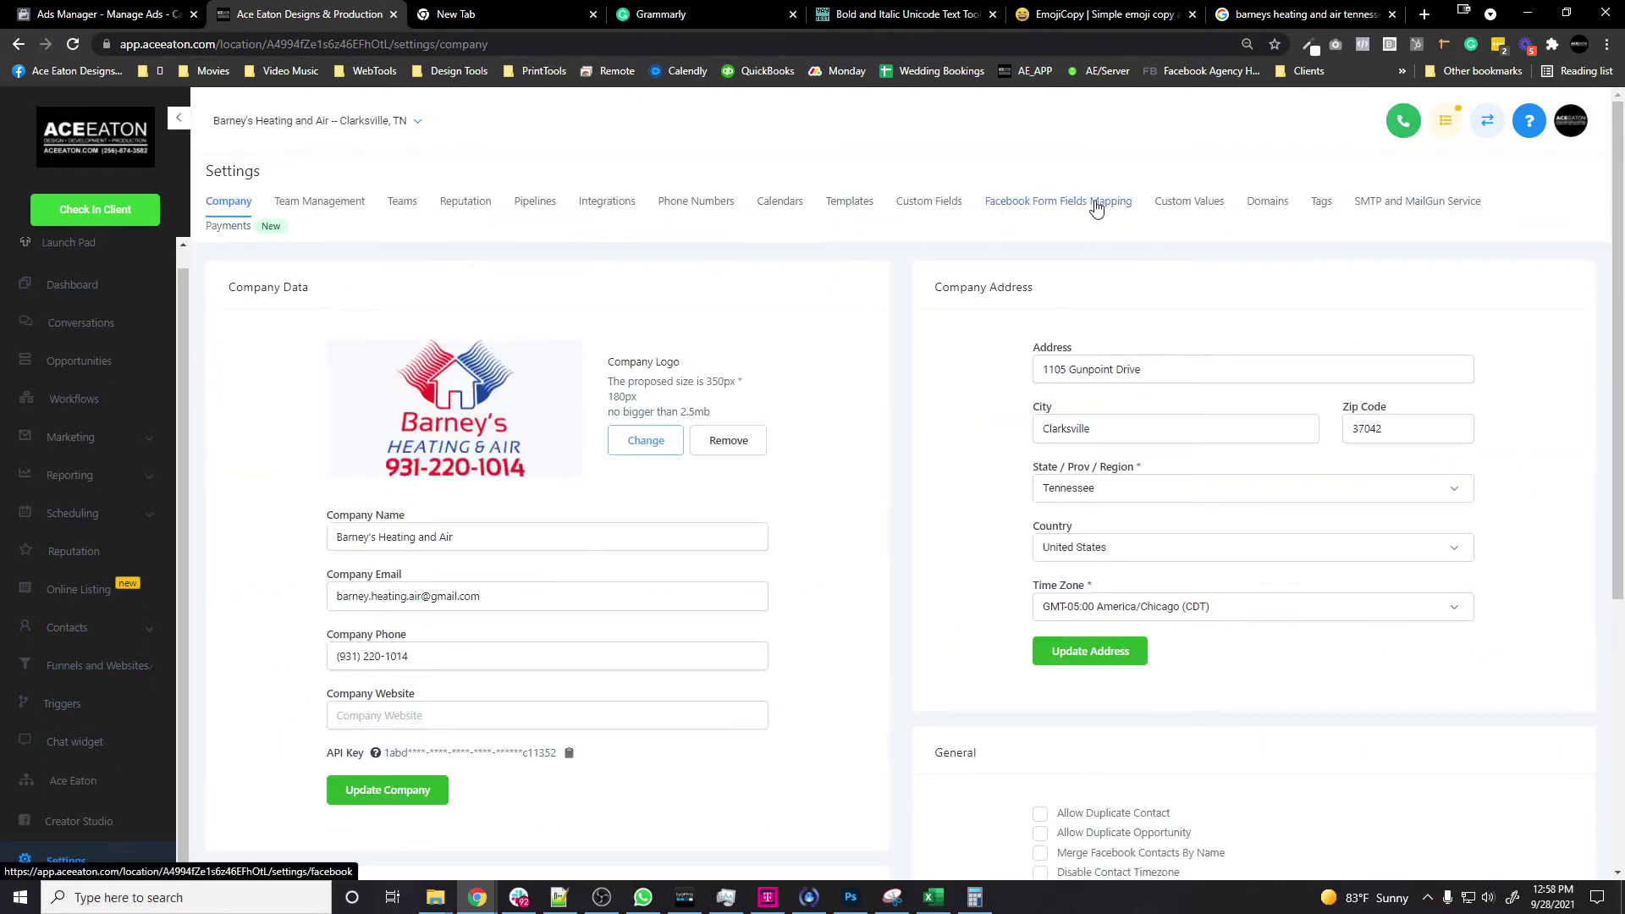
{"action": "left_click", "coordinate": [1096, 208]}
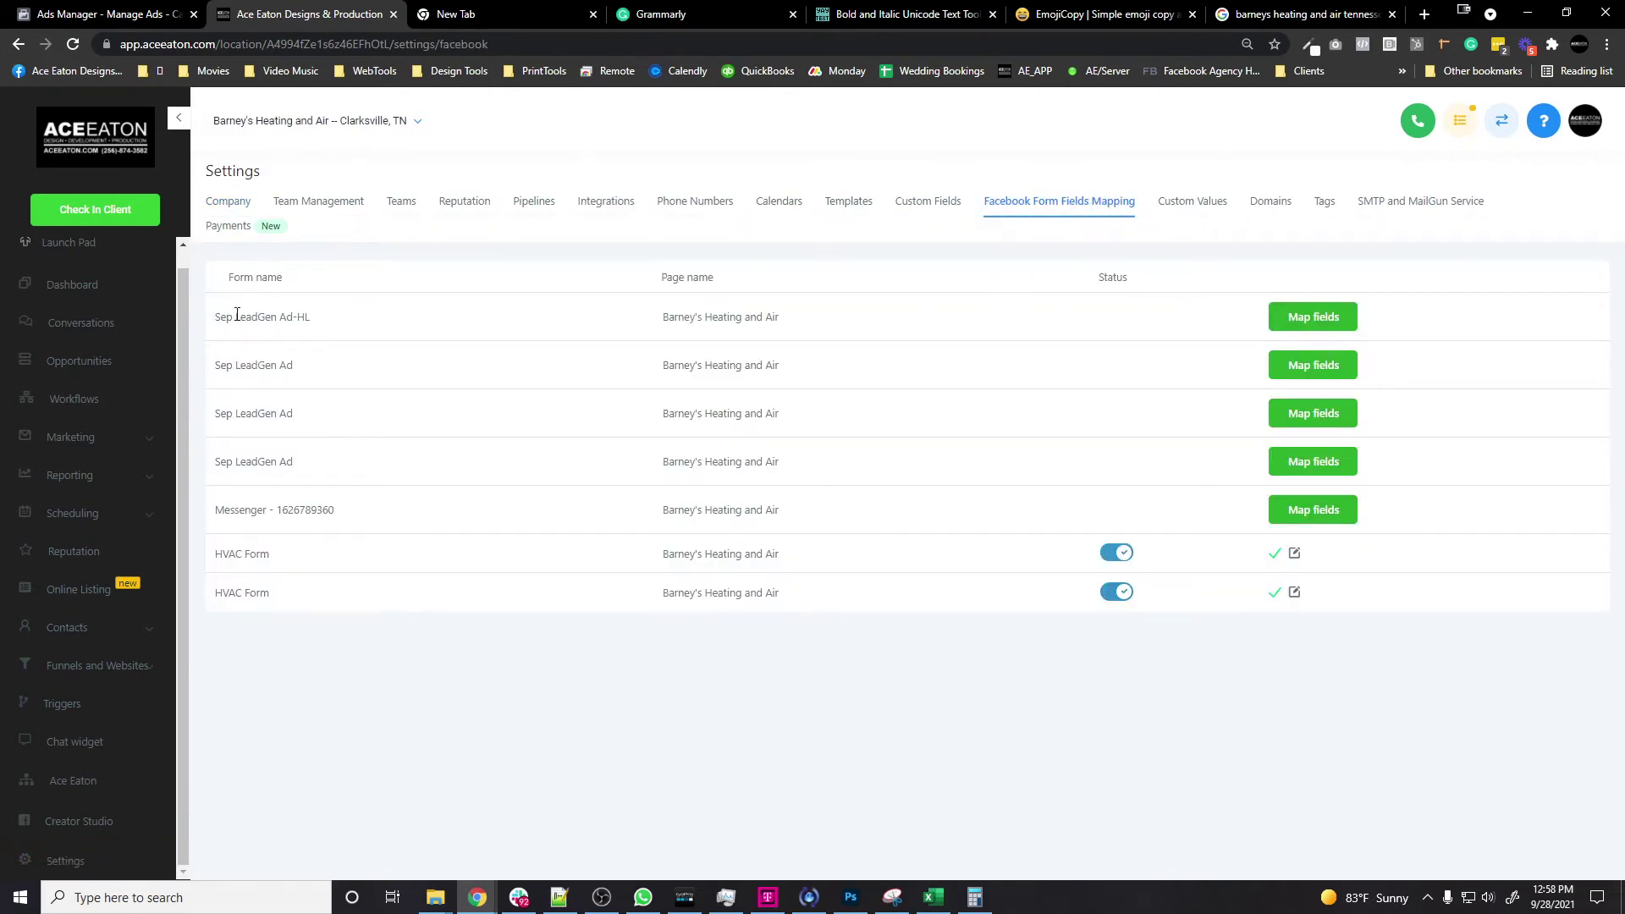
Step: Map the Sep LeadGen Ad-HL best-time question to Best time to contact and save
{"action": "left_click", "coordinate": [1301, 321]}
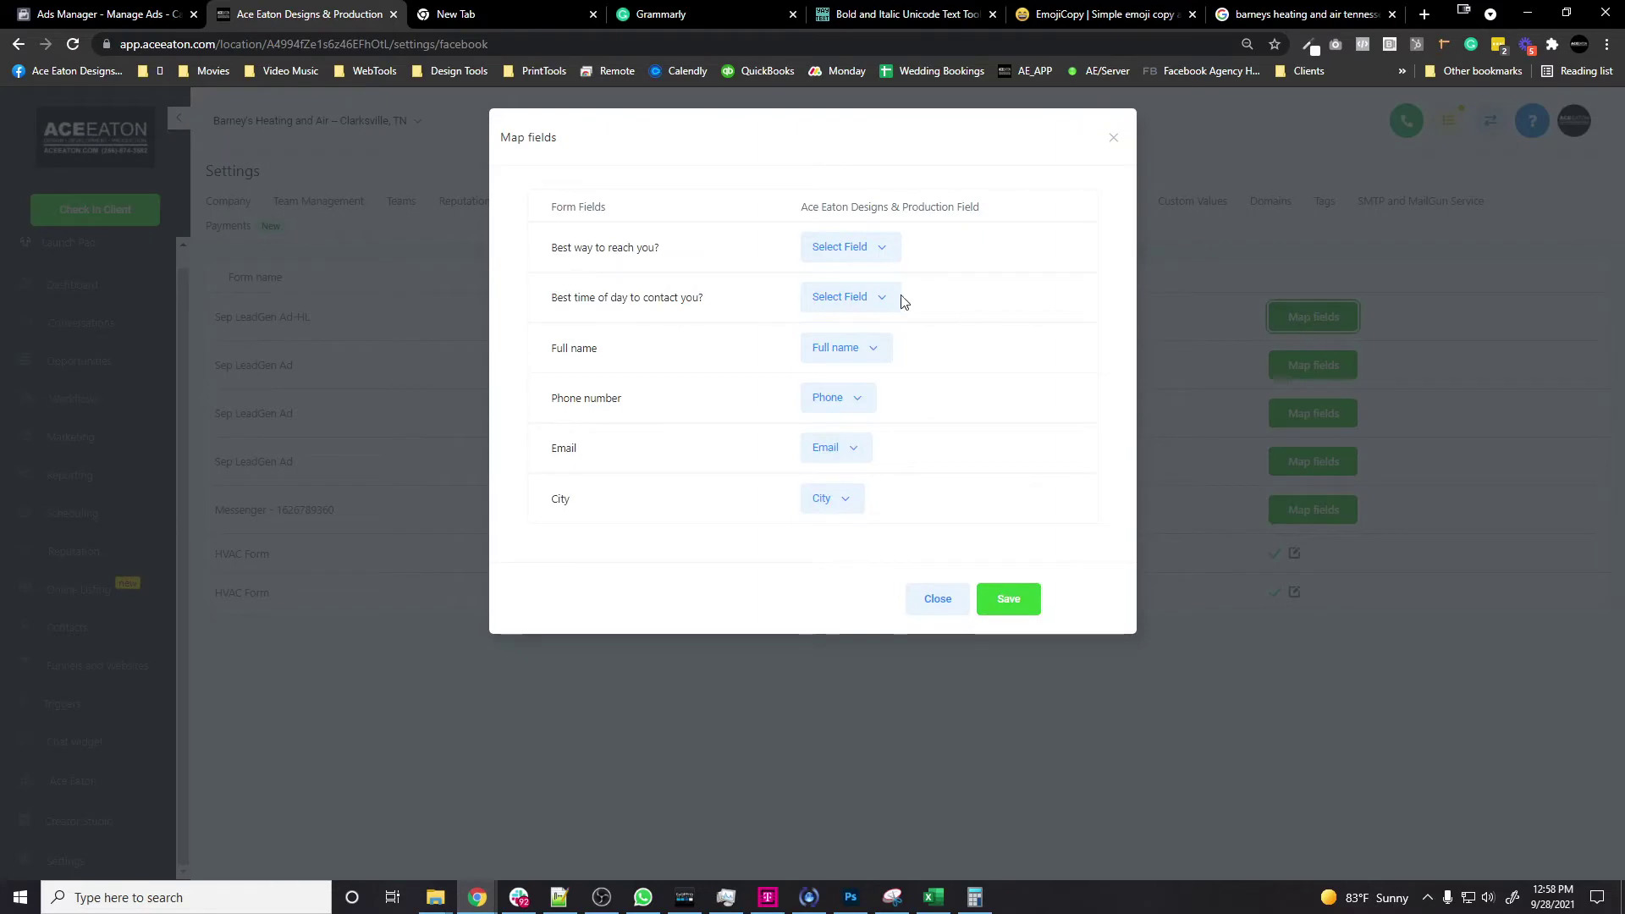
{"action": "left_click", "coordinate": [813, 248]}
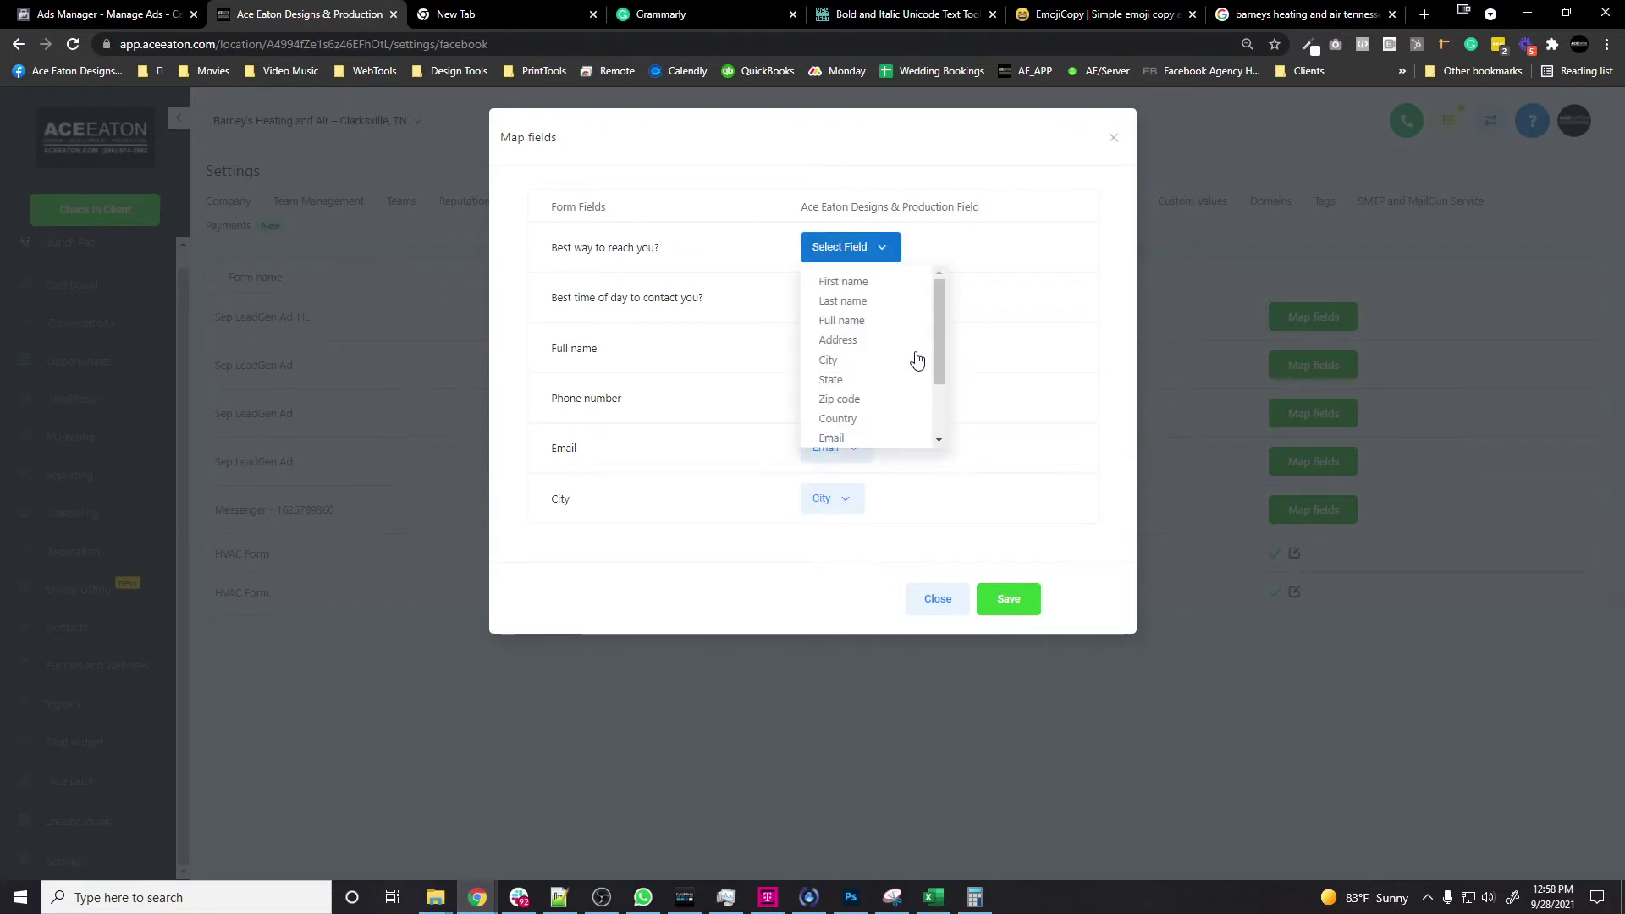
{"action": "scroll", "coordinate": [910, 357], "scroll_direction": "down", "scroll_amount": 2}
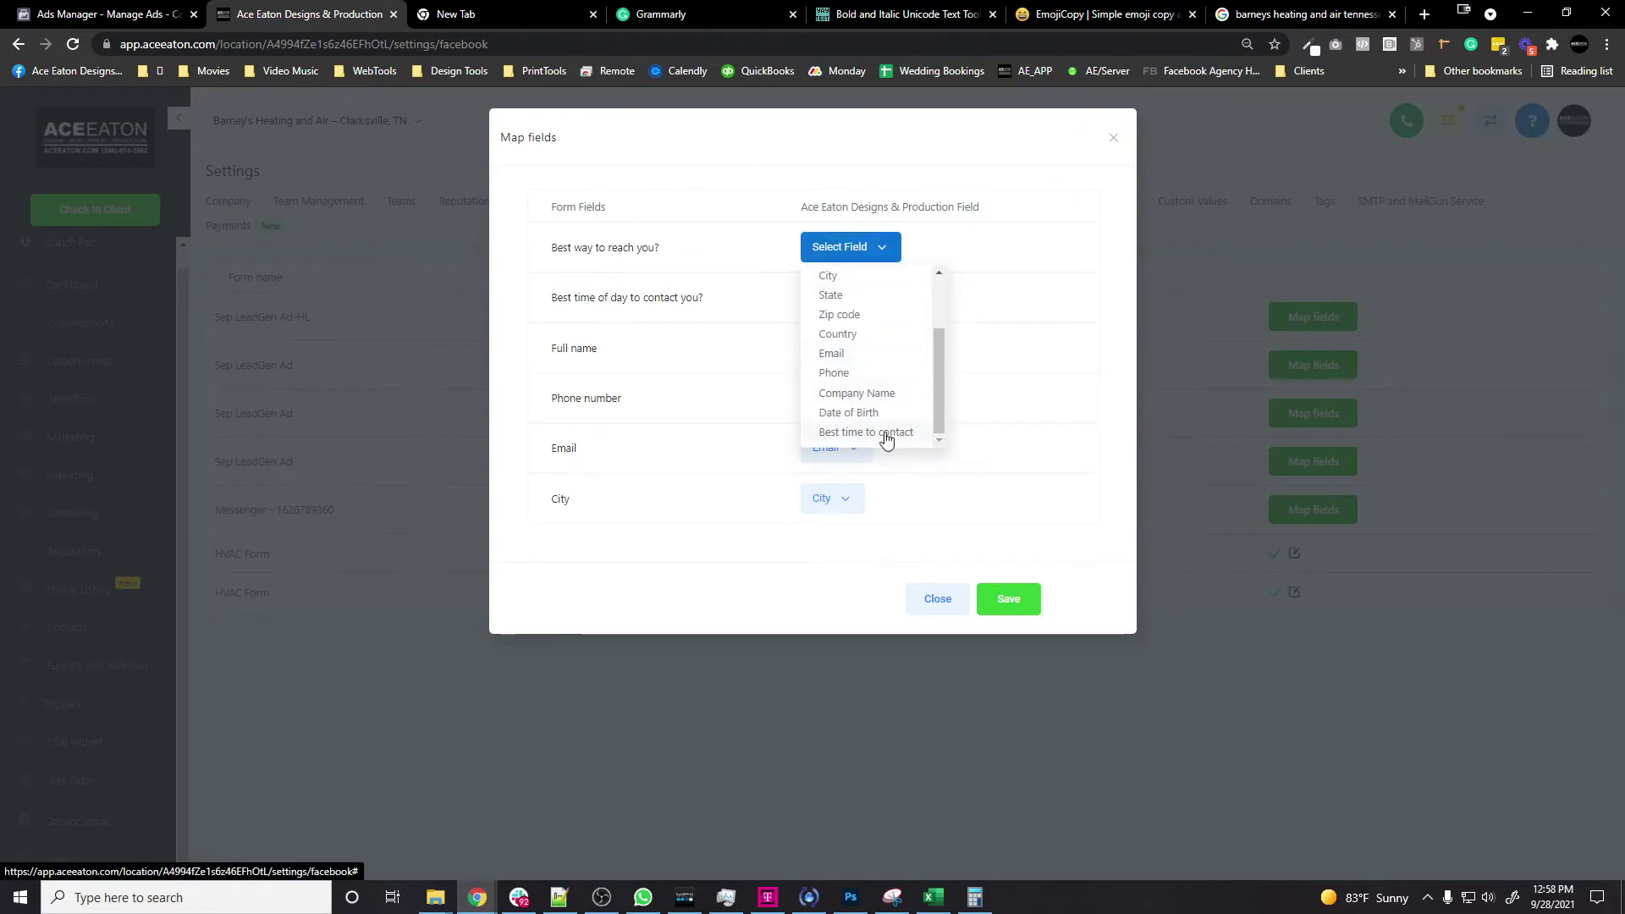
{"action": "left_click", "coordinate": [965, 272]}
{"action": "left_click", "coordinate": [849, 298]}
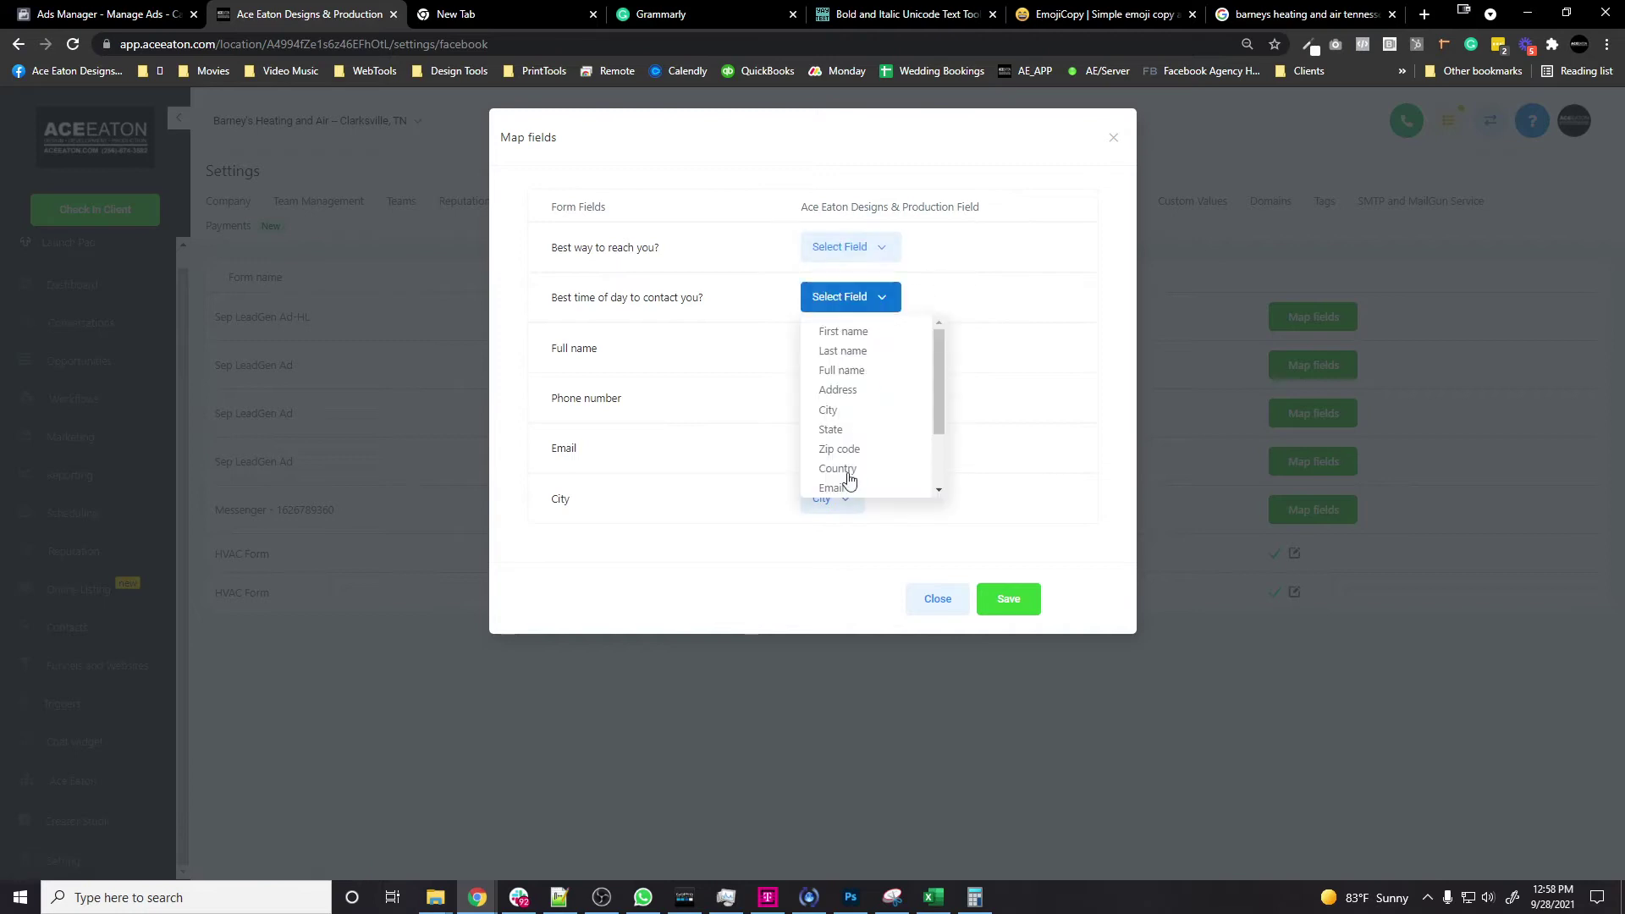
{"action": "scroll", "coordinate": [849, 479], "scroll_direction": "down", "scroll_amount": 2}
{"action": "left_click", "coordinate": [892, 486]}
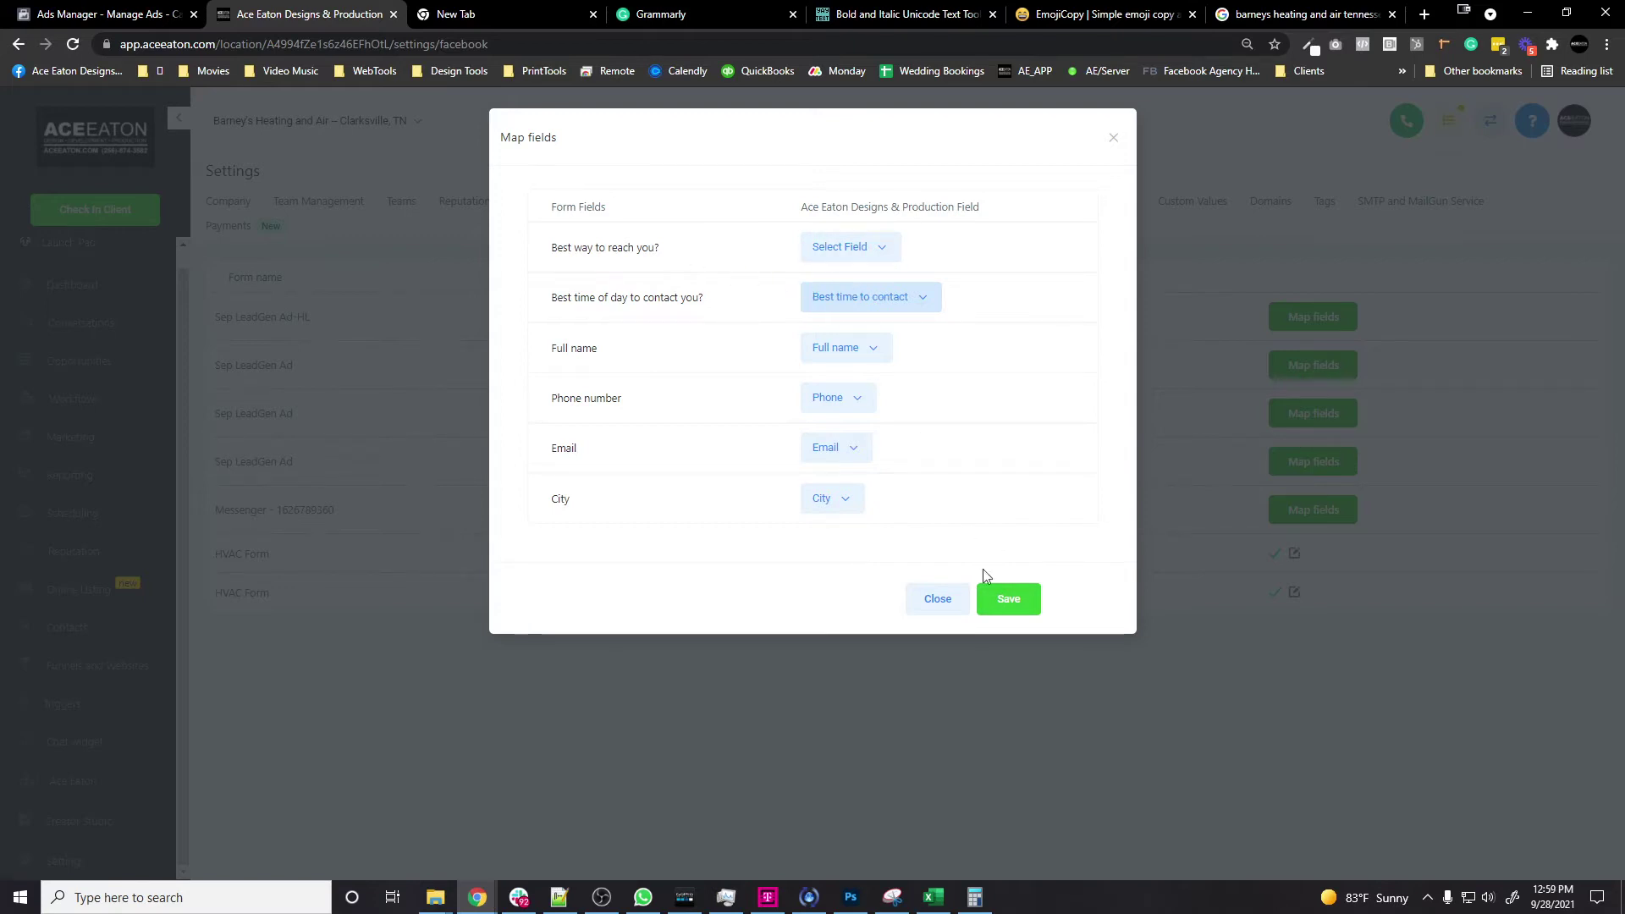
{"action": "left_click", "coordinate": [1002, 601]}
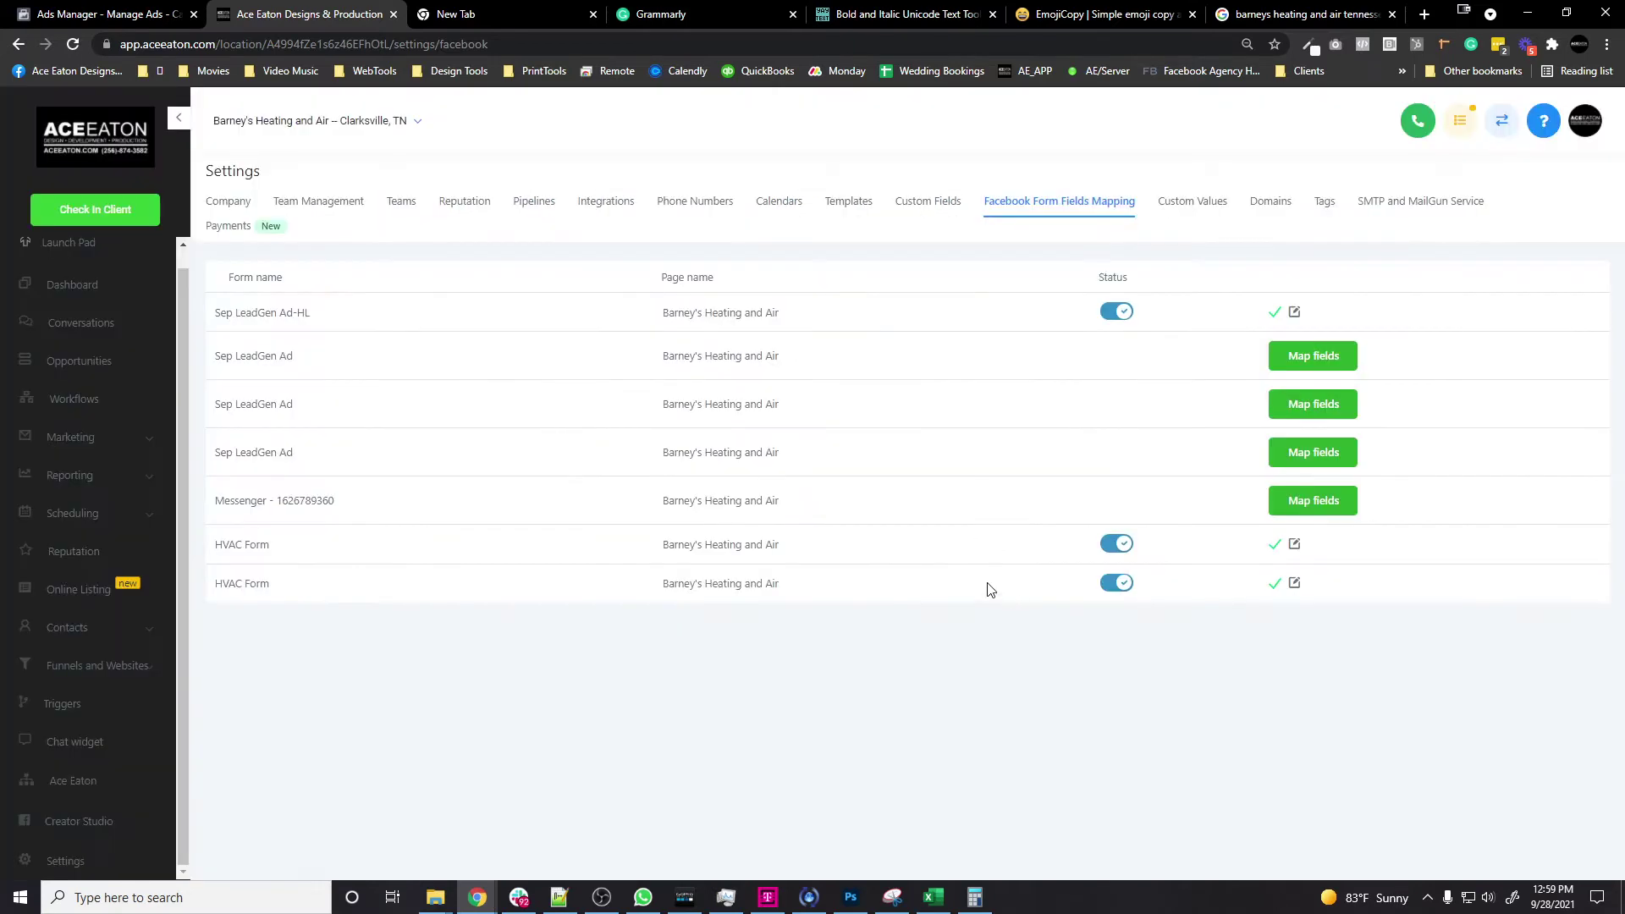
Step: Create a text contact custom field named 'Best way to reach you', then return to the form mappings
{"action": "left_click", "coordinate": [929, 201]}
{"action": "left_click", "coordinate": [1479, 268]}
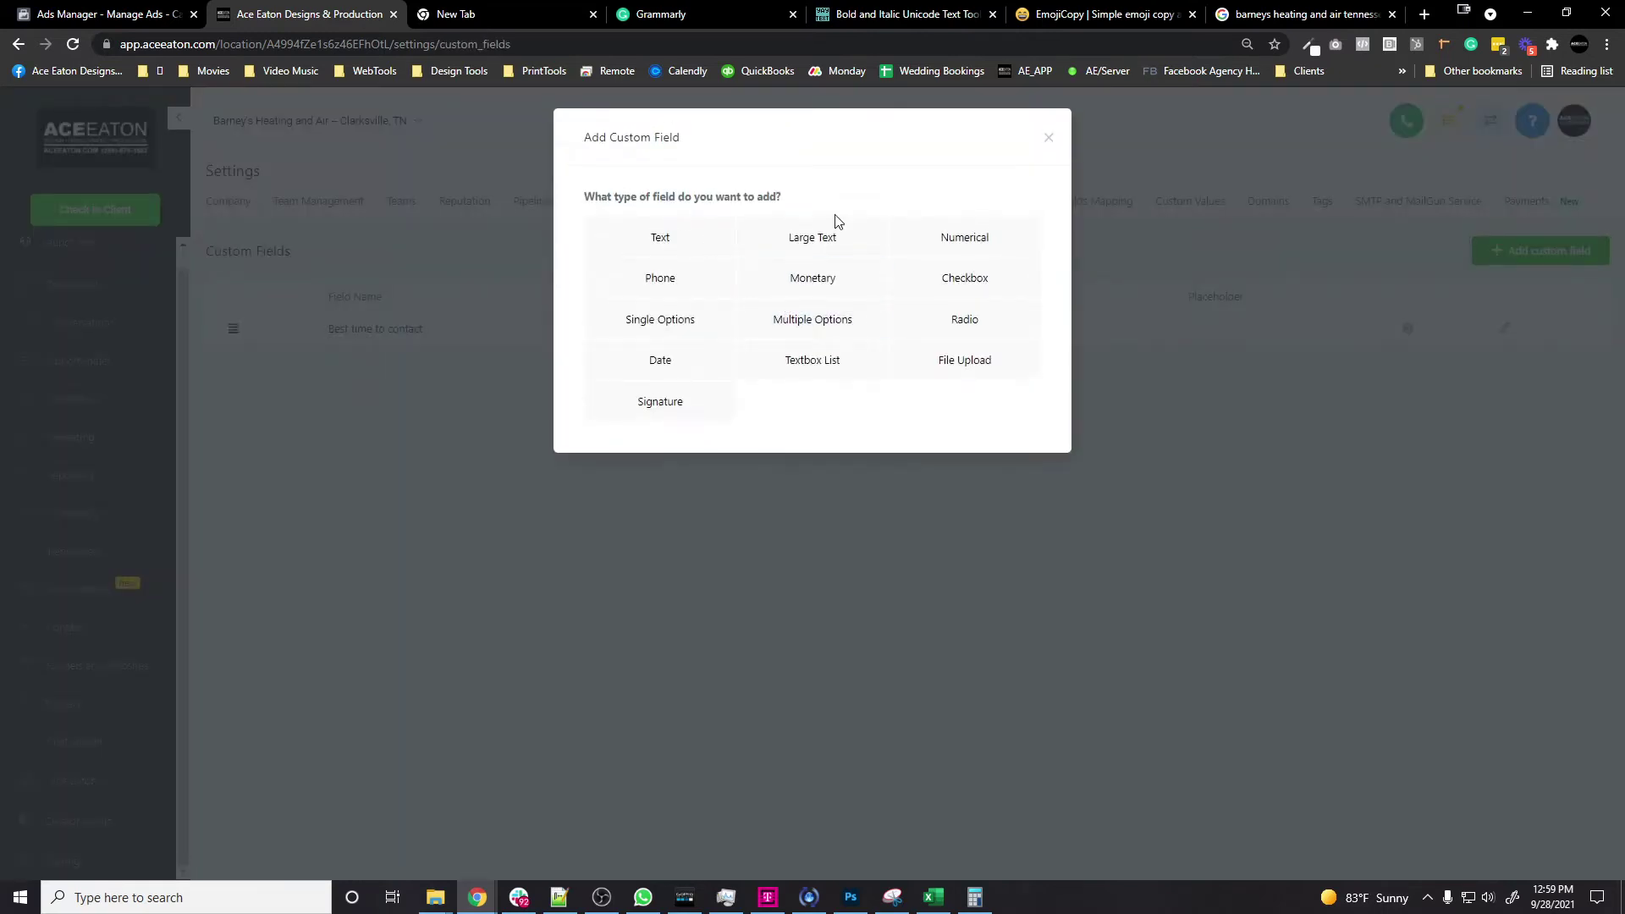
{"action": "left_click", "coordinate": [660, 237]}
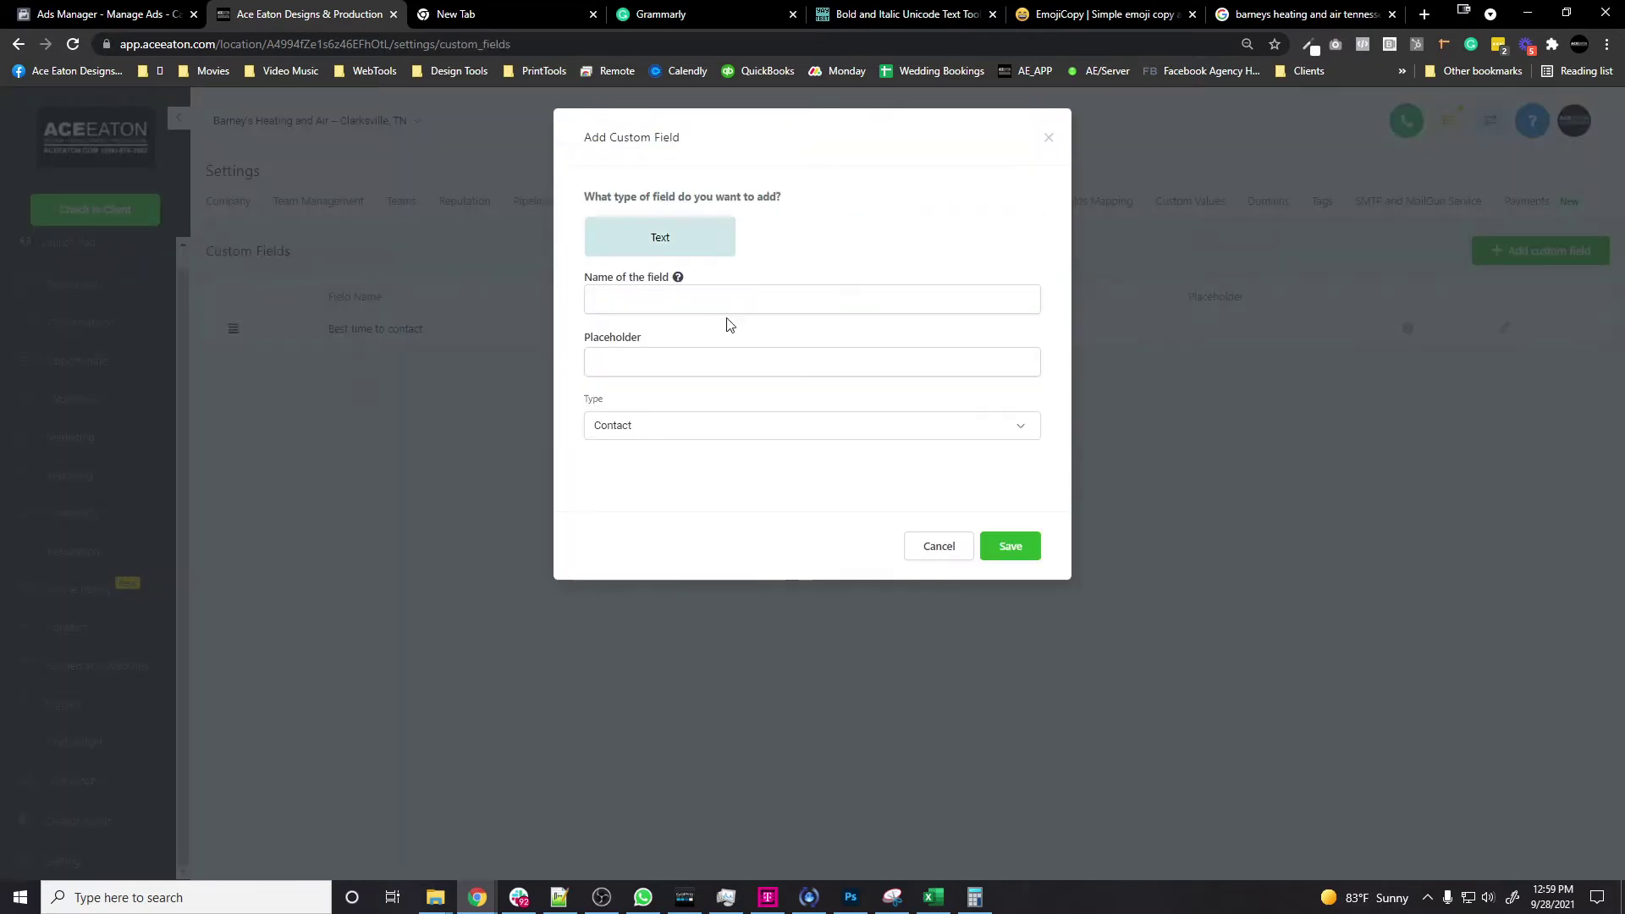
{"action": "left_click", "coordinate": [732, 305]}
{"action": "type", "text": "Best way to reach you"}
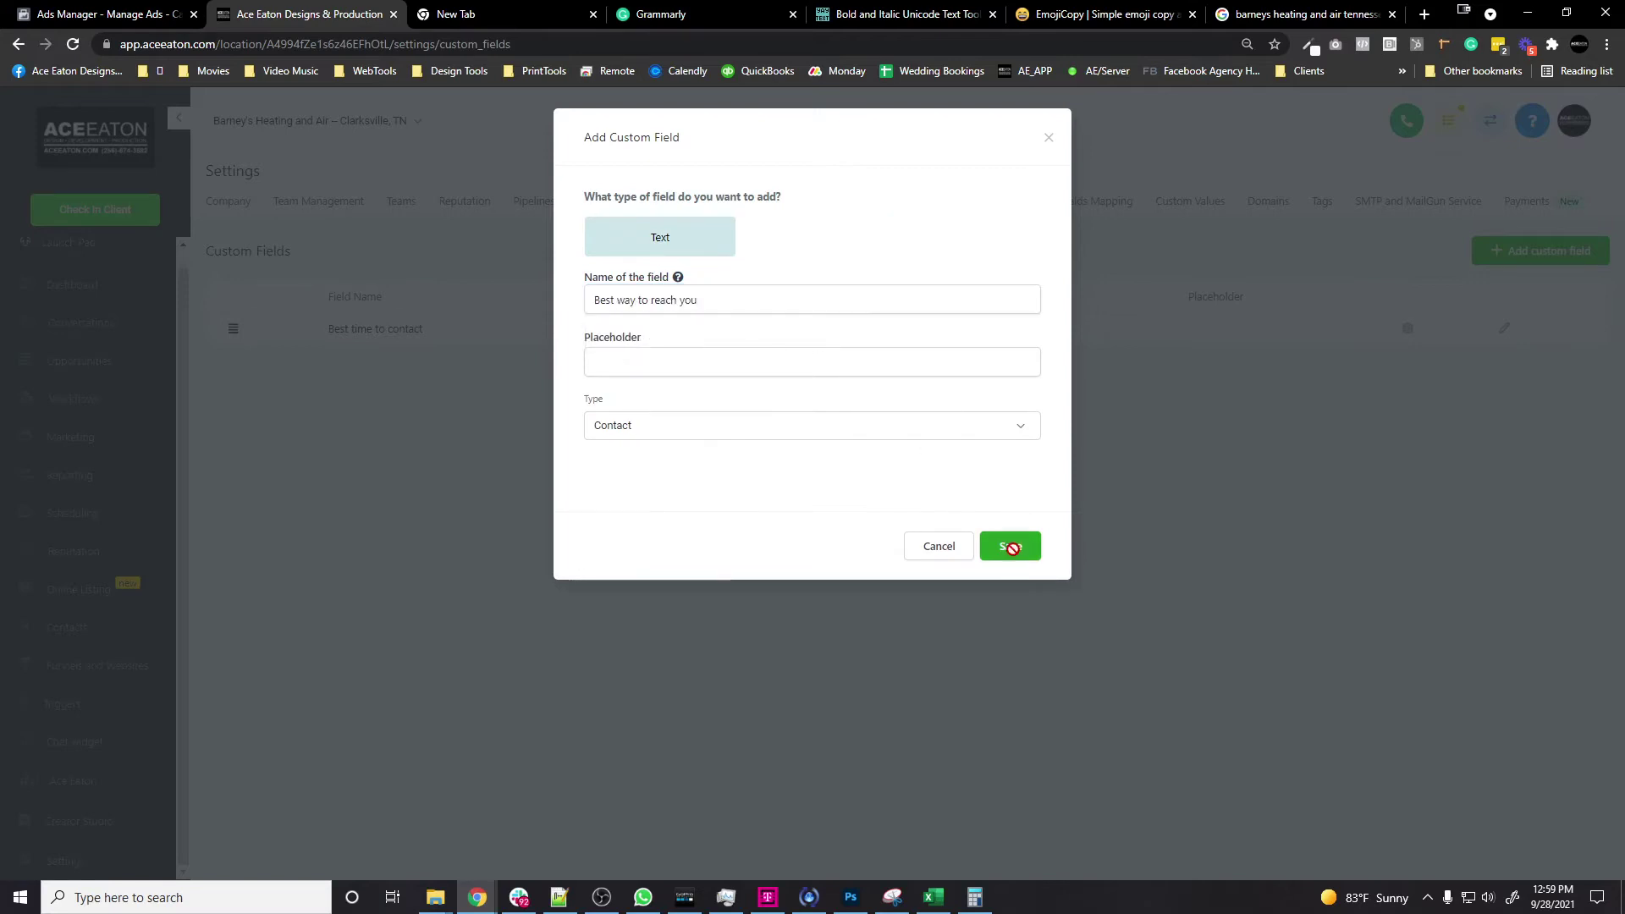
{"action": "left_click", "coordinate": [1009, 546]}
{"action": "left_click", "coordinate": [1055, 199]}
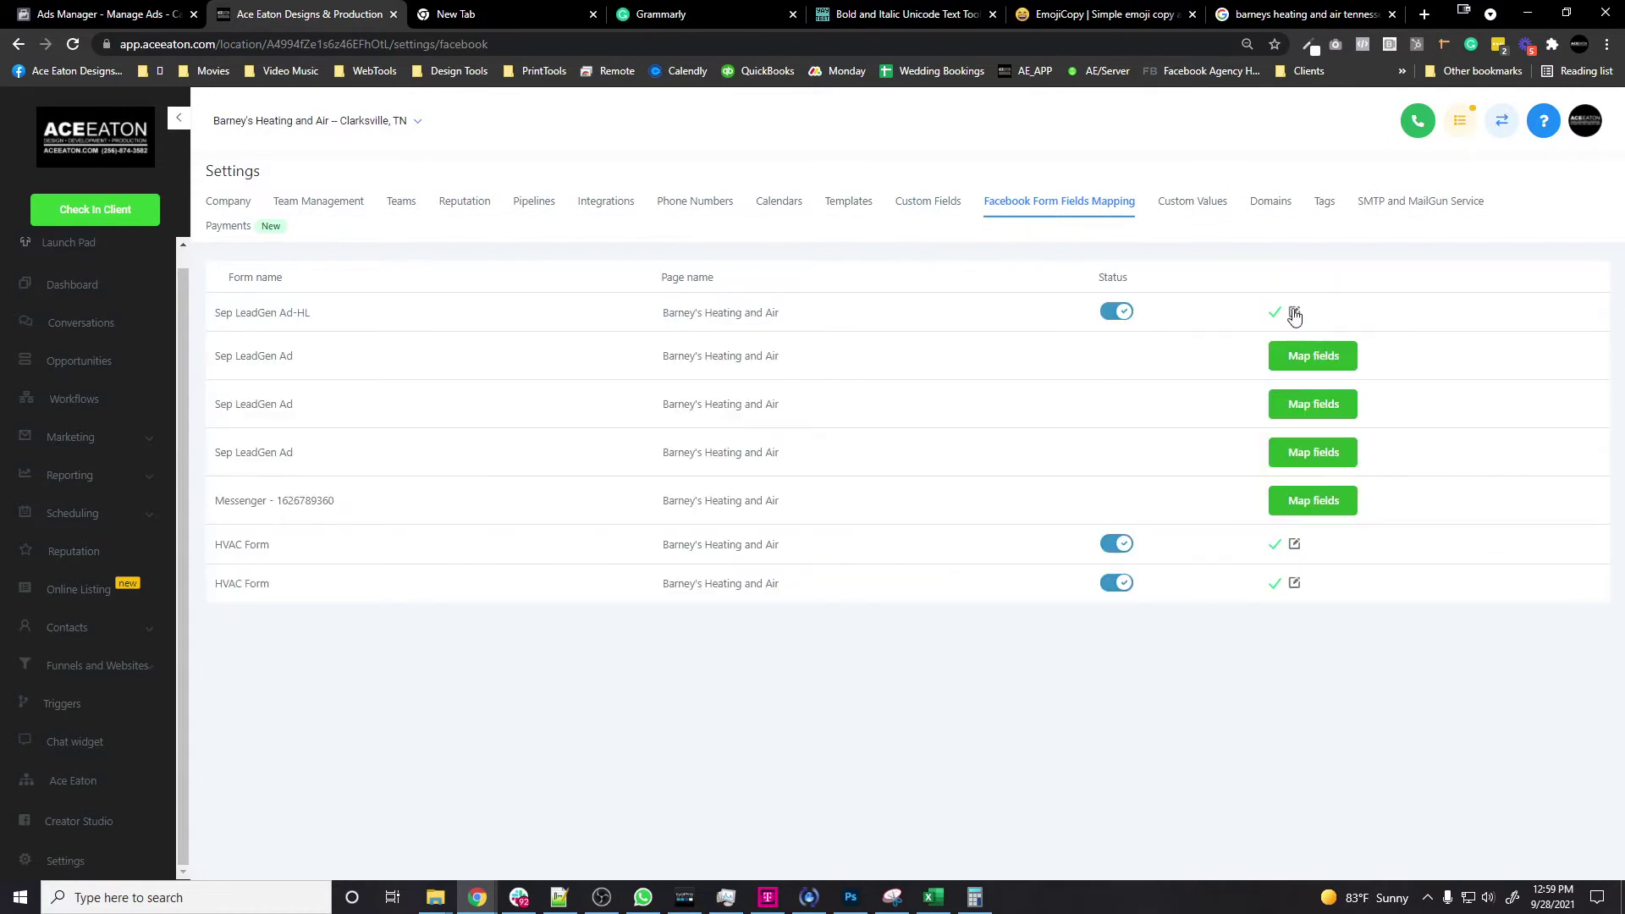
Step: Map the 'Best way to reach you?' question on Sep LeadGen Ad-HL to the Best way to reach you field
{"action": "left_click", "coordinate": [1295, 314]}
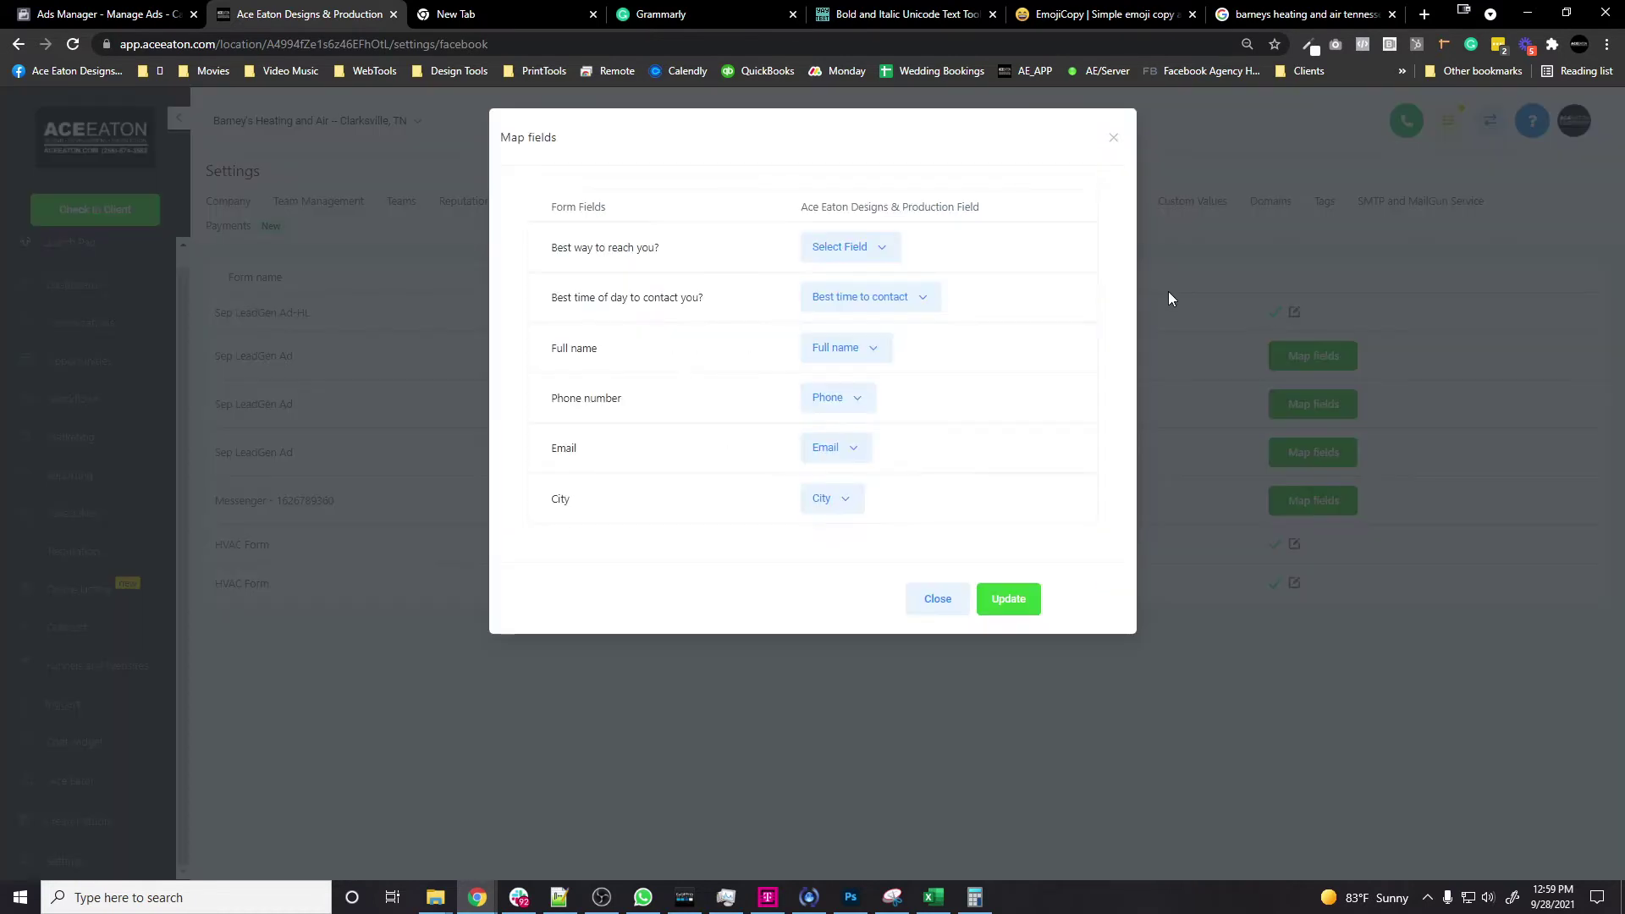
{"action": "left_click", "coordinate": [841, 253]}
{"action": "scroll", "coordinate": [923, 404], "scroll_direction": "down", "scroll_amount": 3}
{"action": "left_click", "coordinate": [885, 431]}
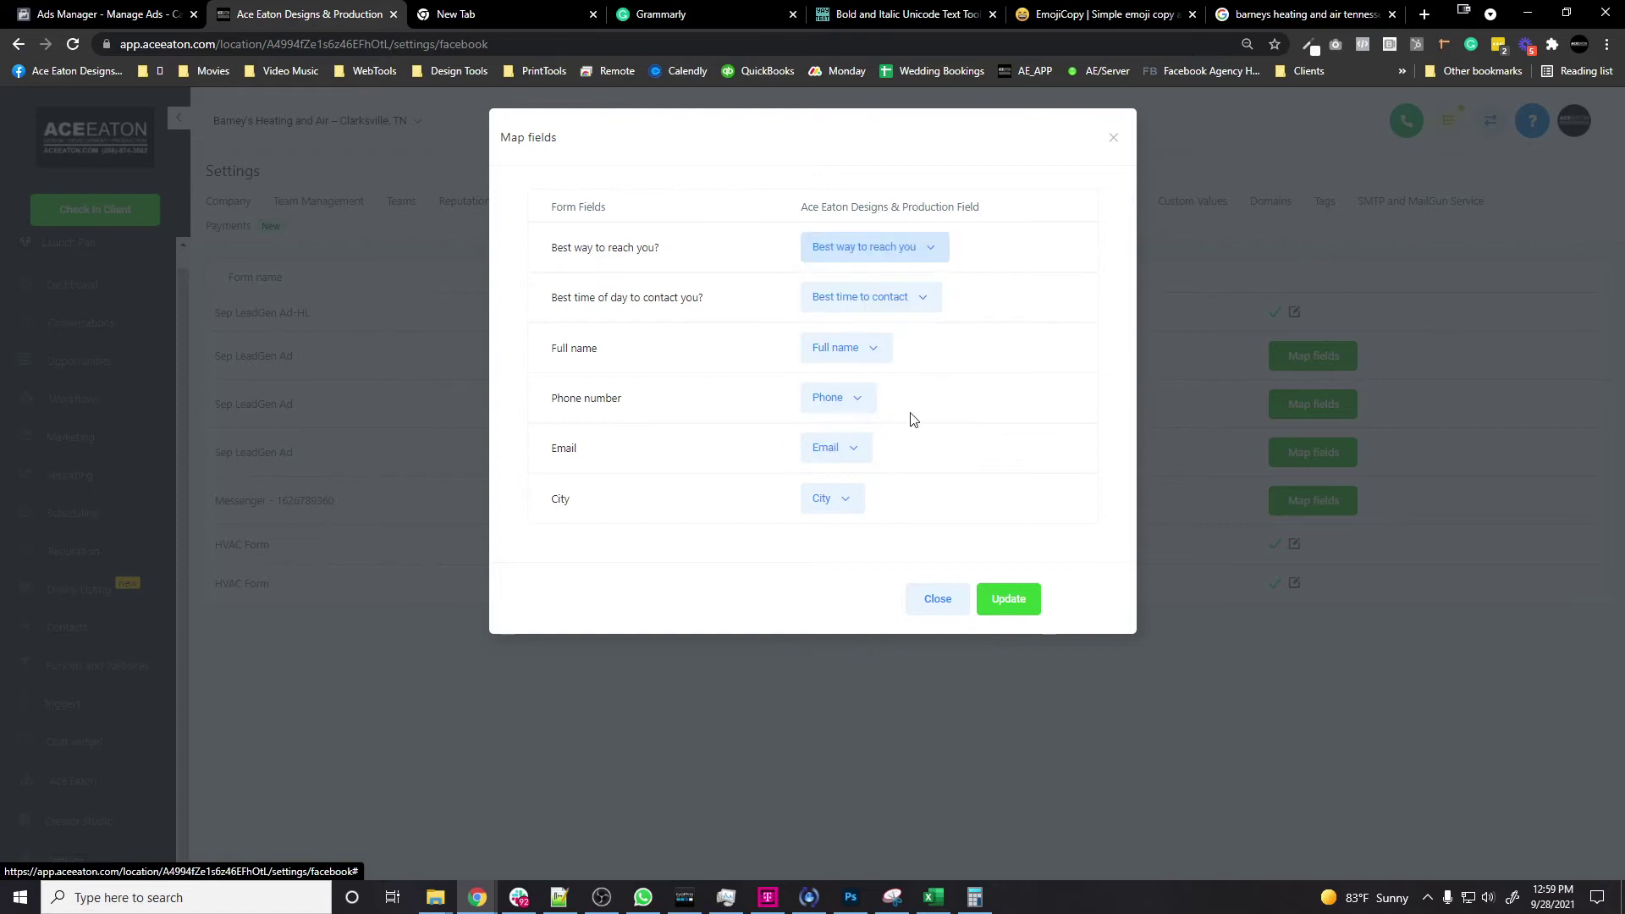
{"action": "left_click", "coordinate": [1006, 596]}
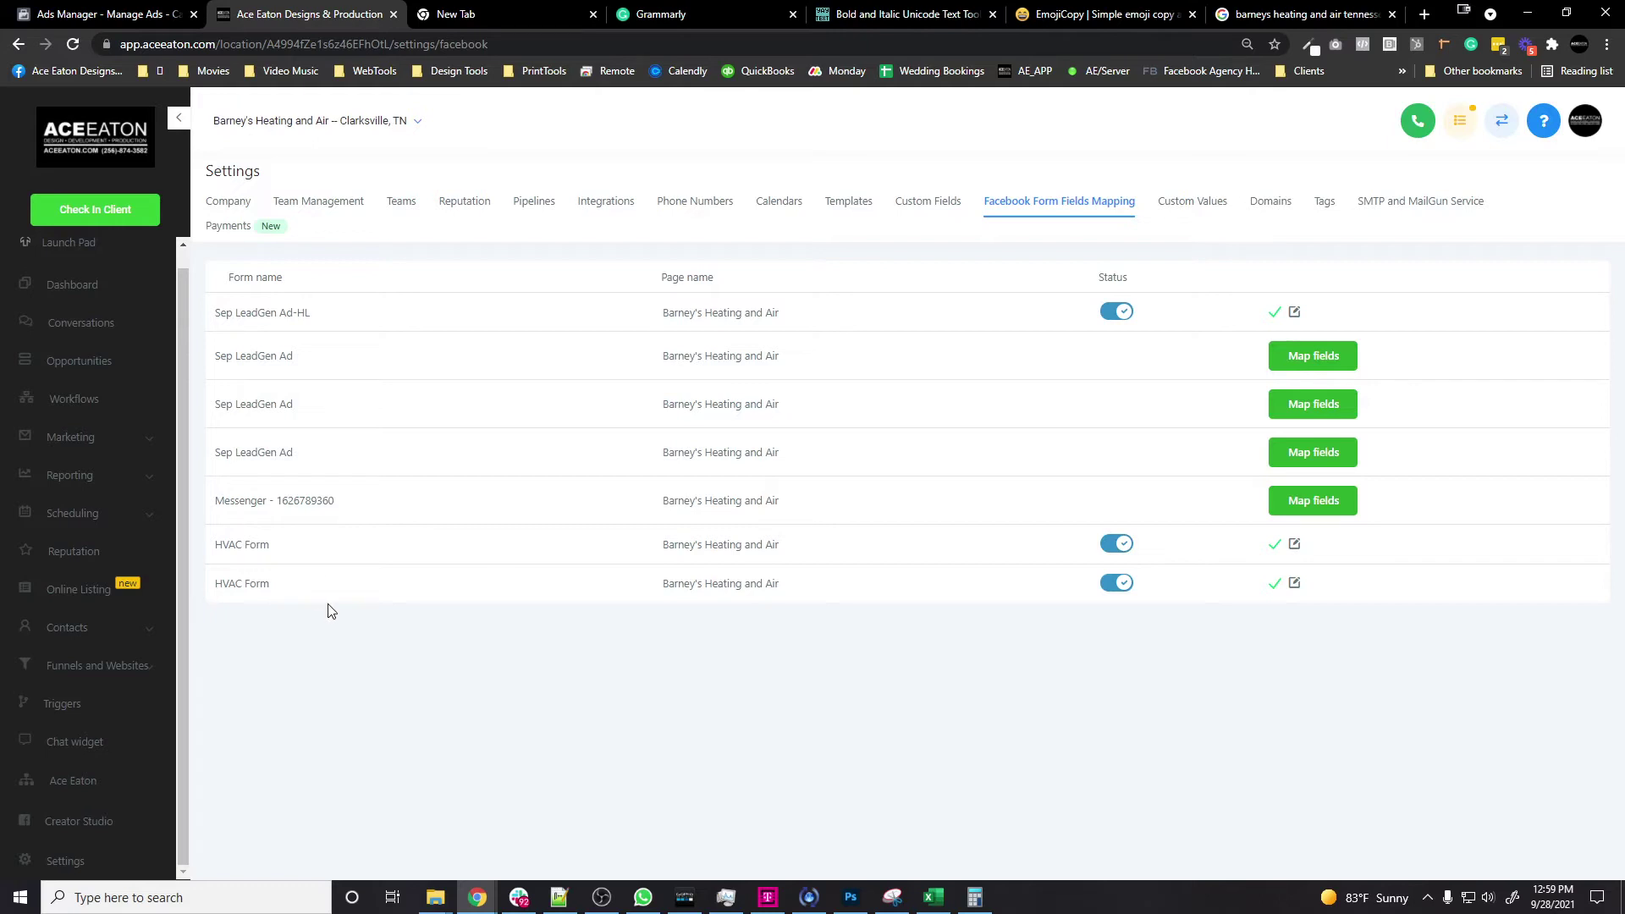
{"action": "left_click", "coordinate": [90, 709]}
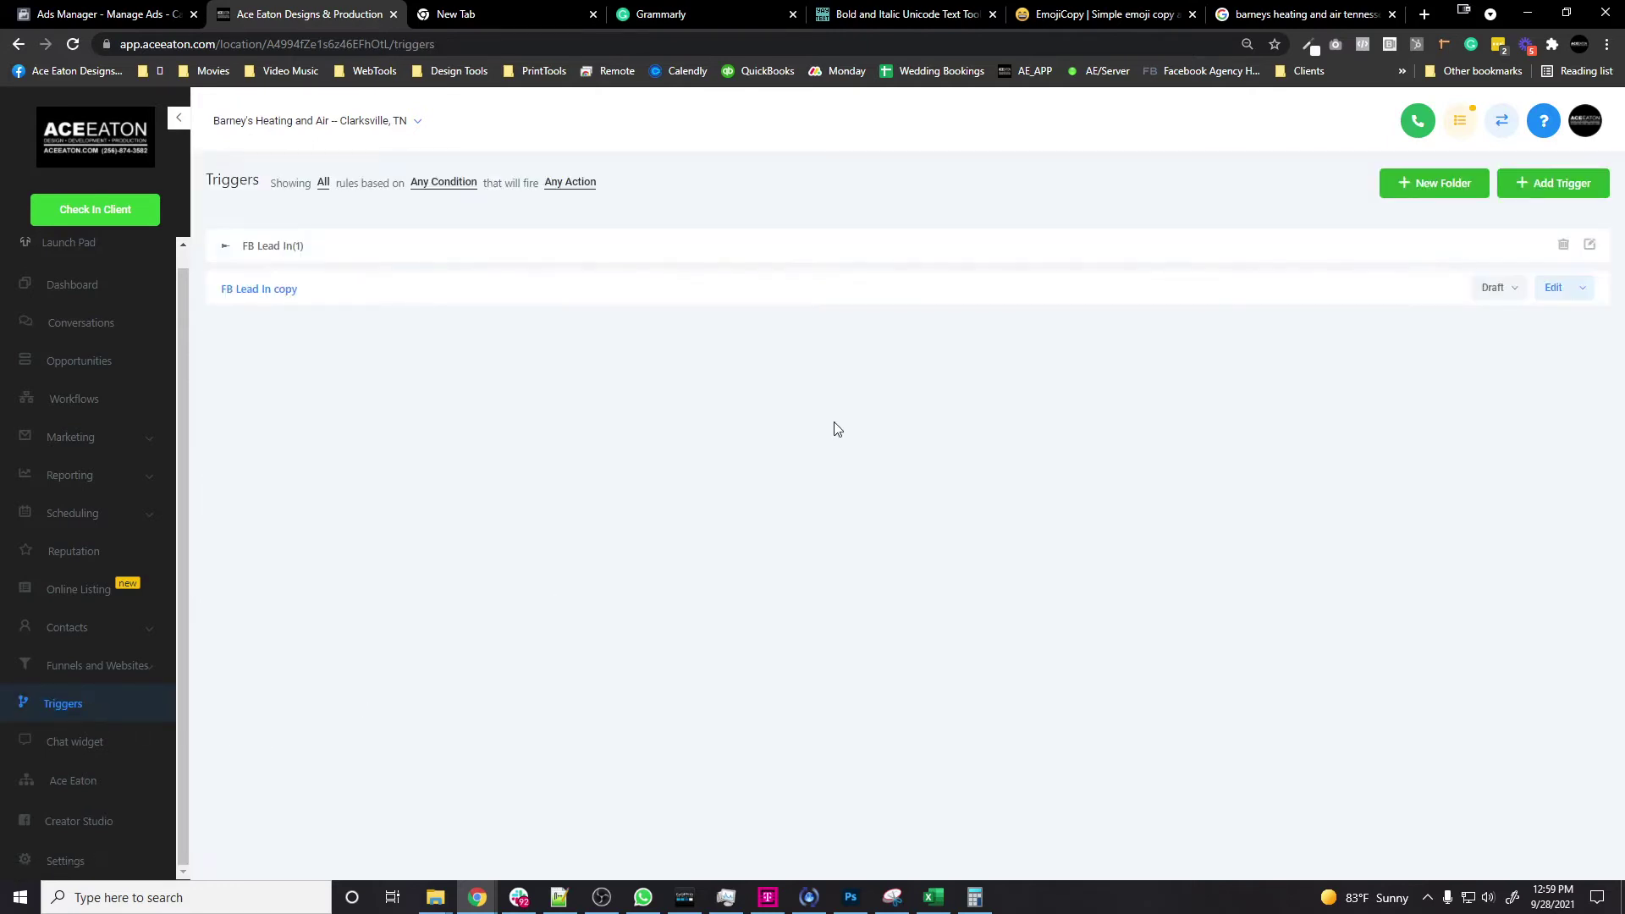
Step: Create a new trigger named 'Sep Lead Gen - LeadIn'
{"action": "left_click", "coordinate": [228, 253]}
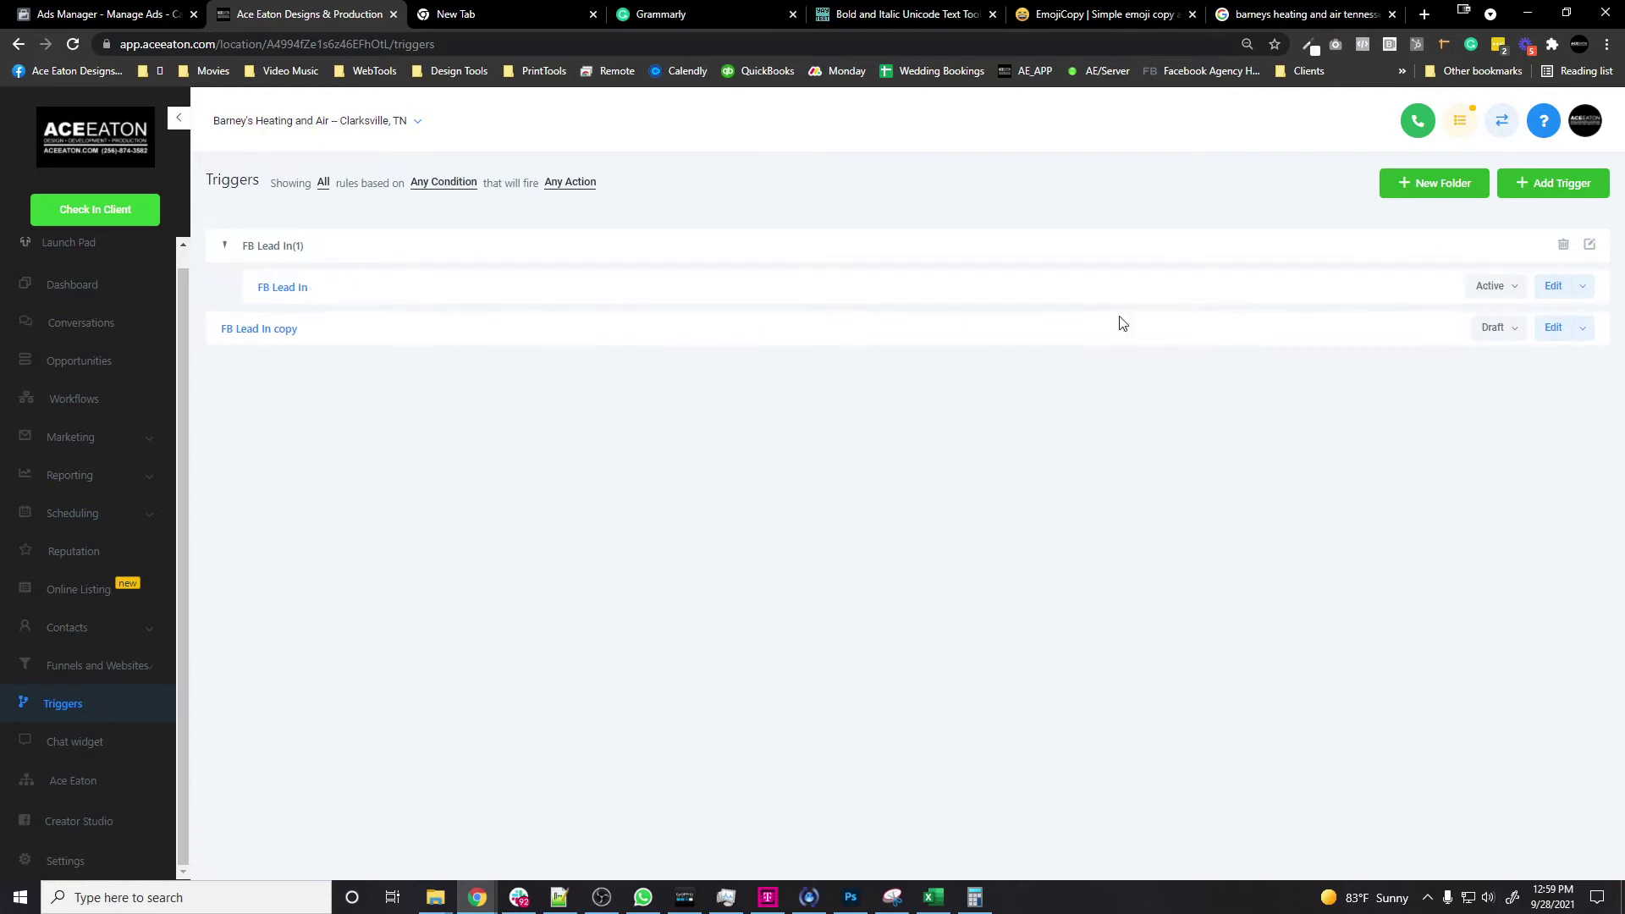
{"action": "left_click", "coordinate": [1545, 183]}
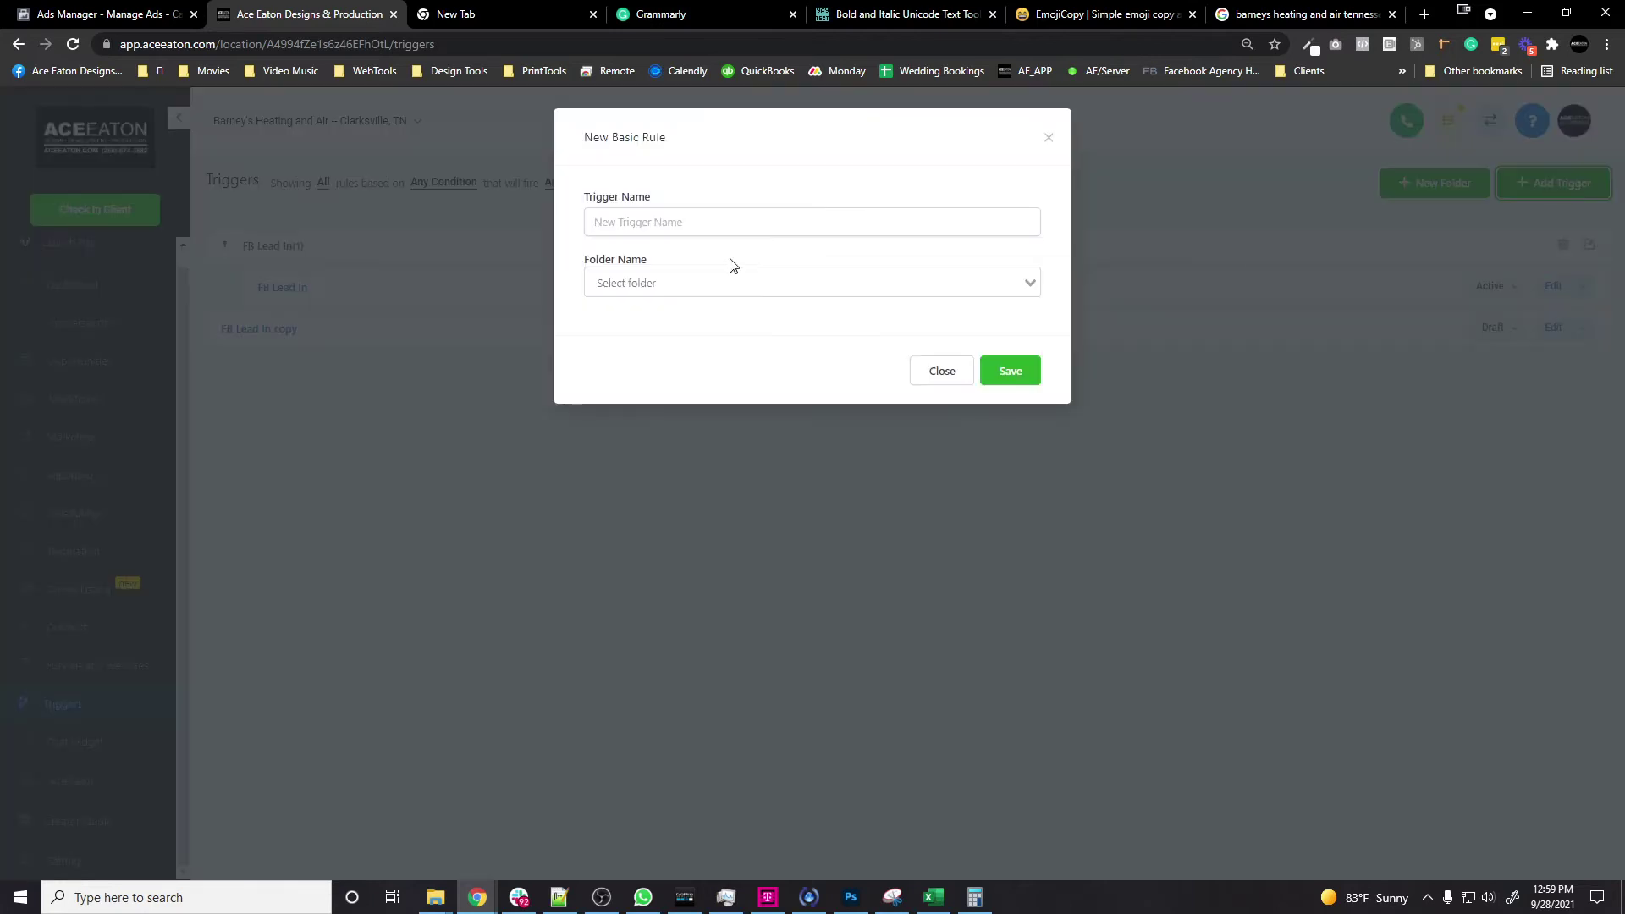
{"action": "left_click", "coordinate": [747, 218]}
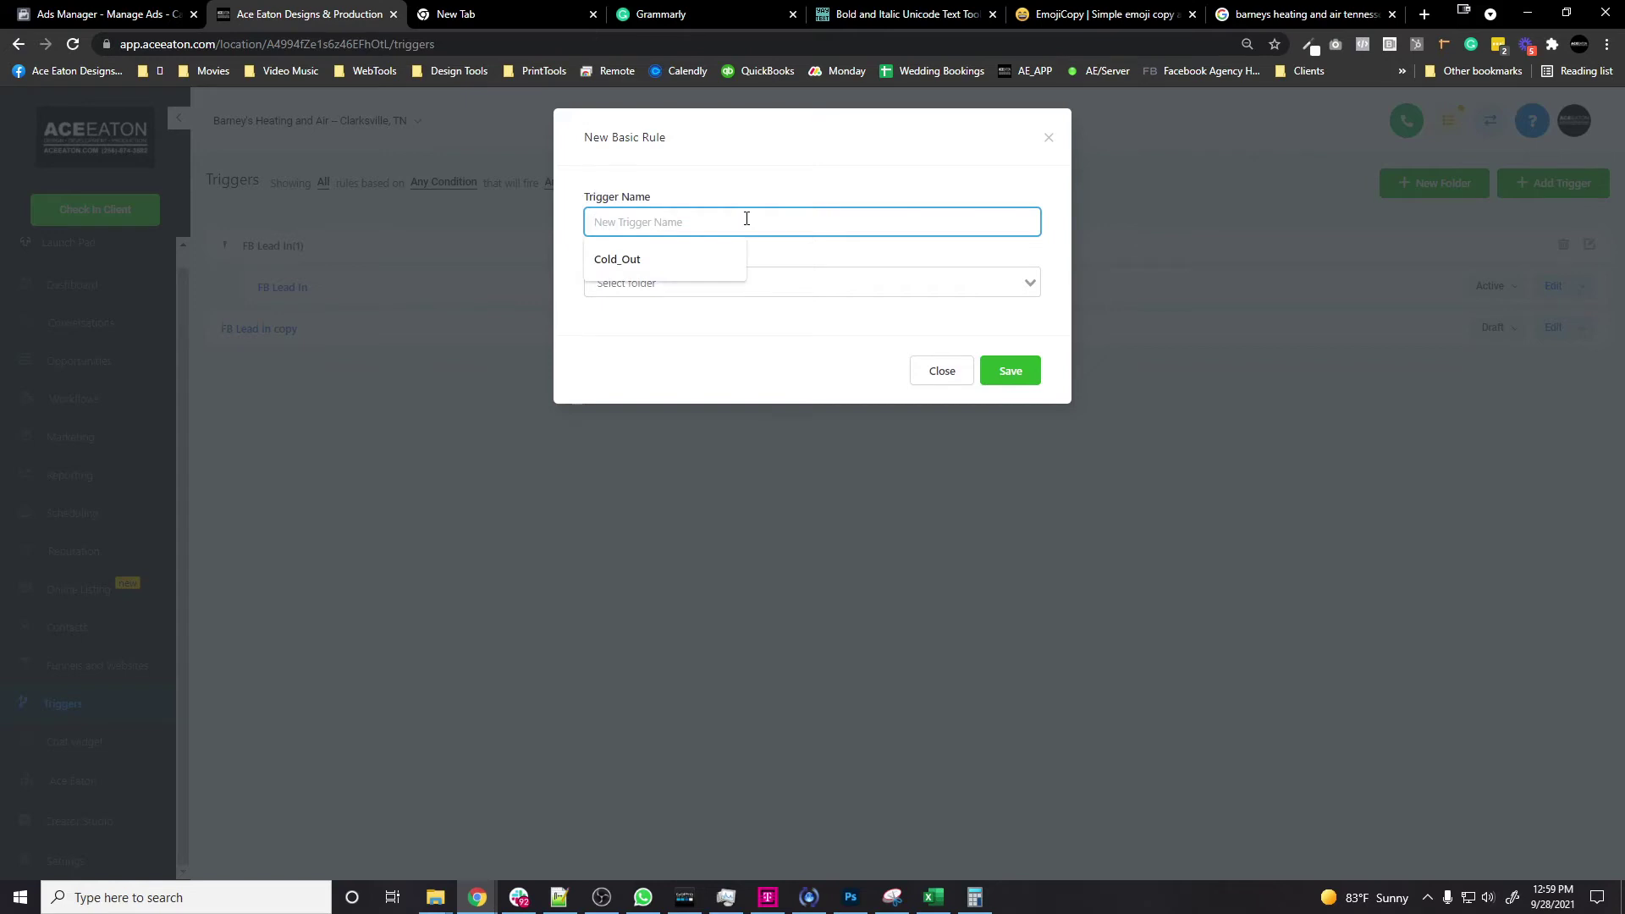
{"action": "type", "text": "Sep Lead"}
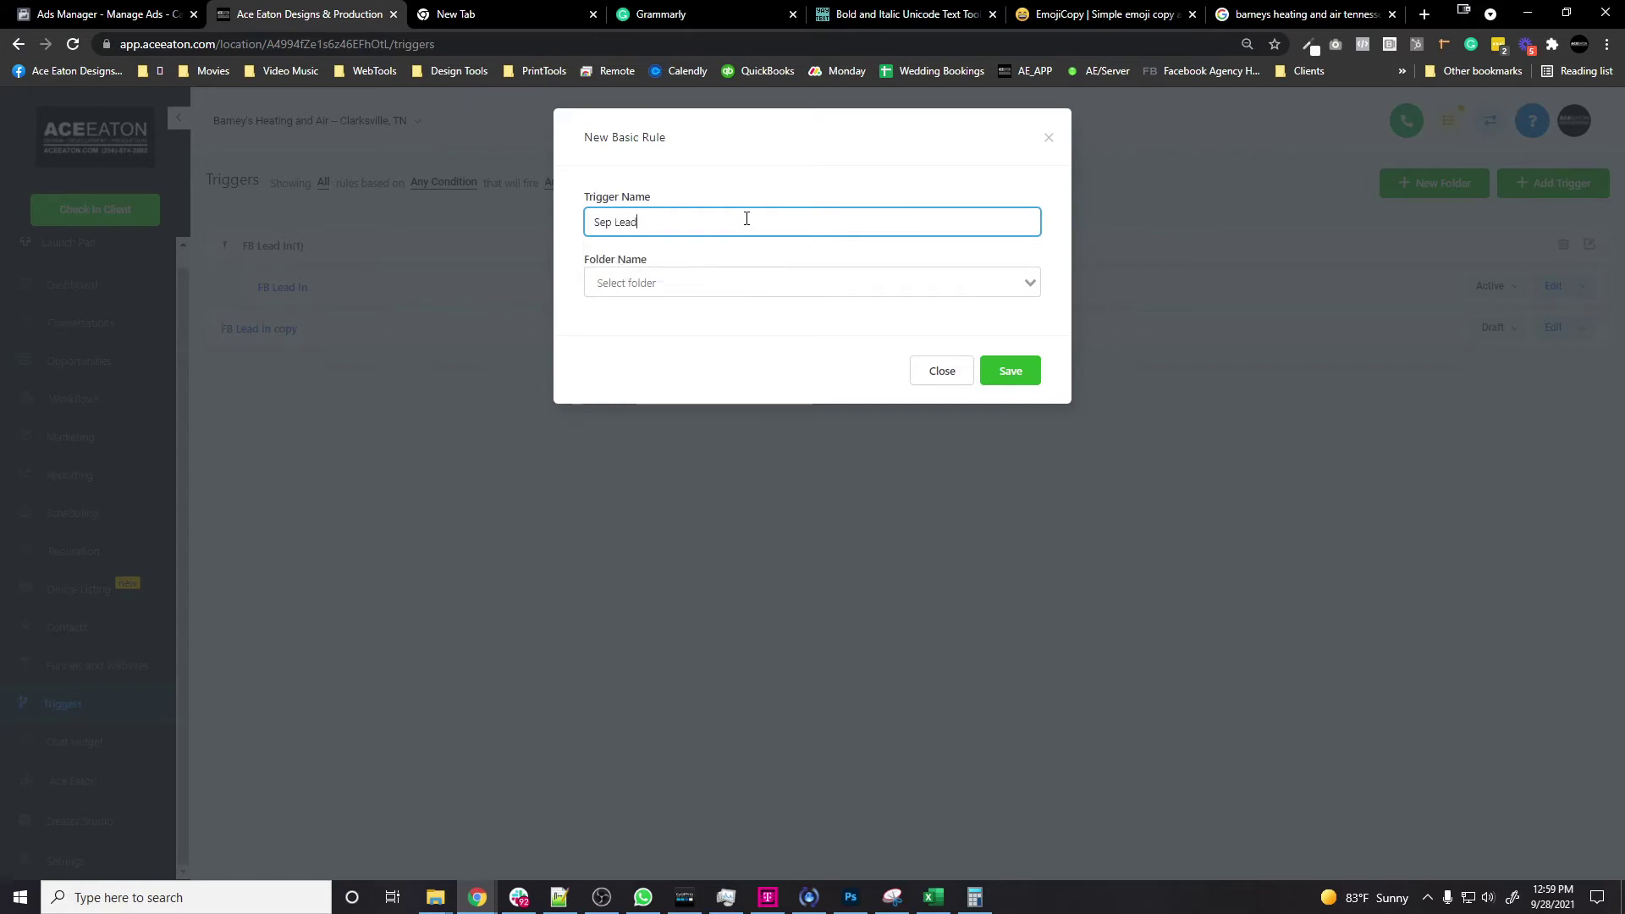
{"action": "type", "text": " Gen - LeadIn"}
{"action": "left_click", "coordinate": [998, 373]}
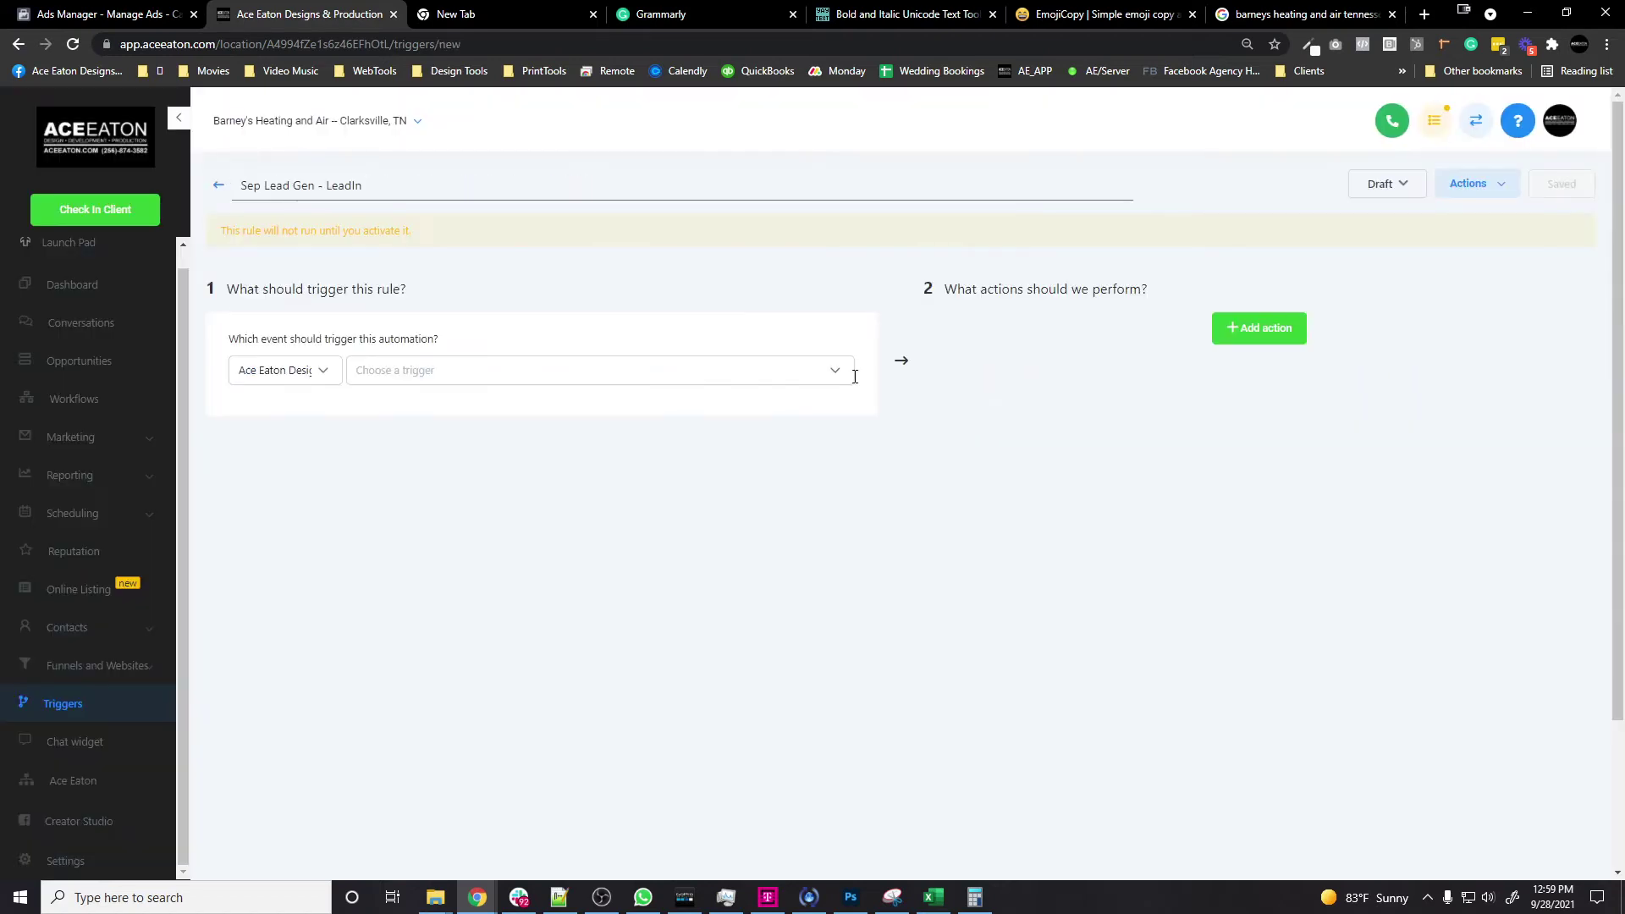
Step: Set the trigger source to Facebook with the Facebook lead form submitted event
{"action": "left_click", "coordinate": [318, 373]}
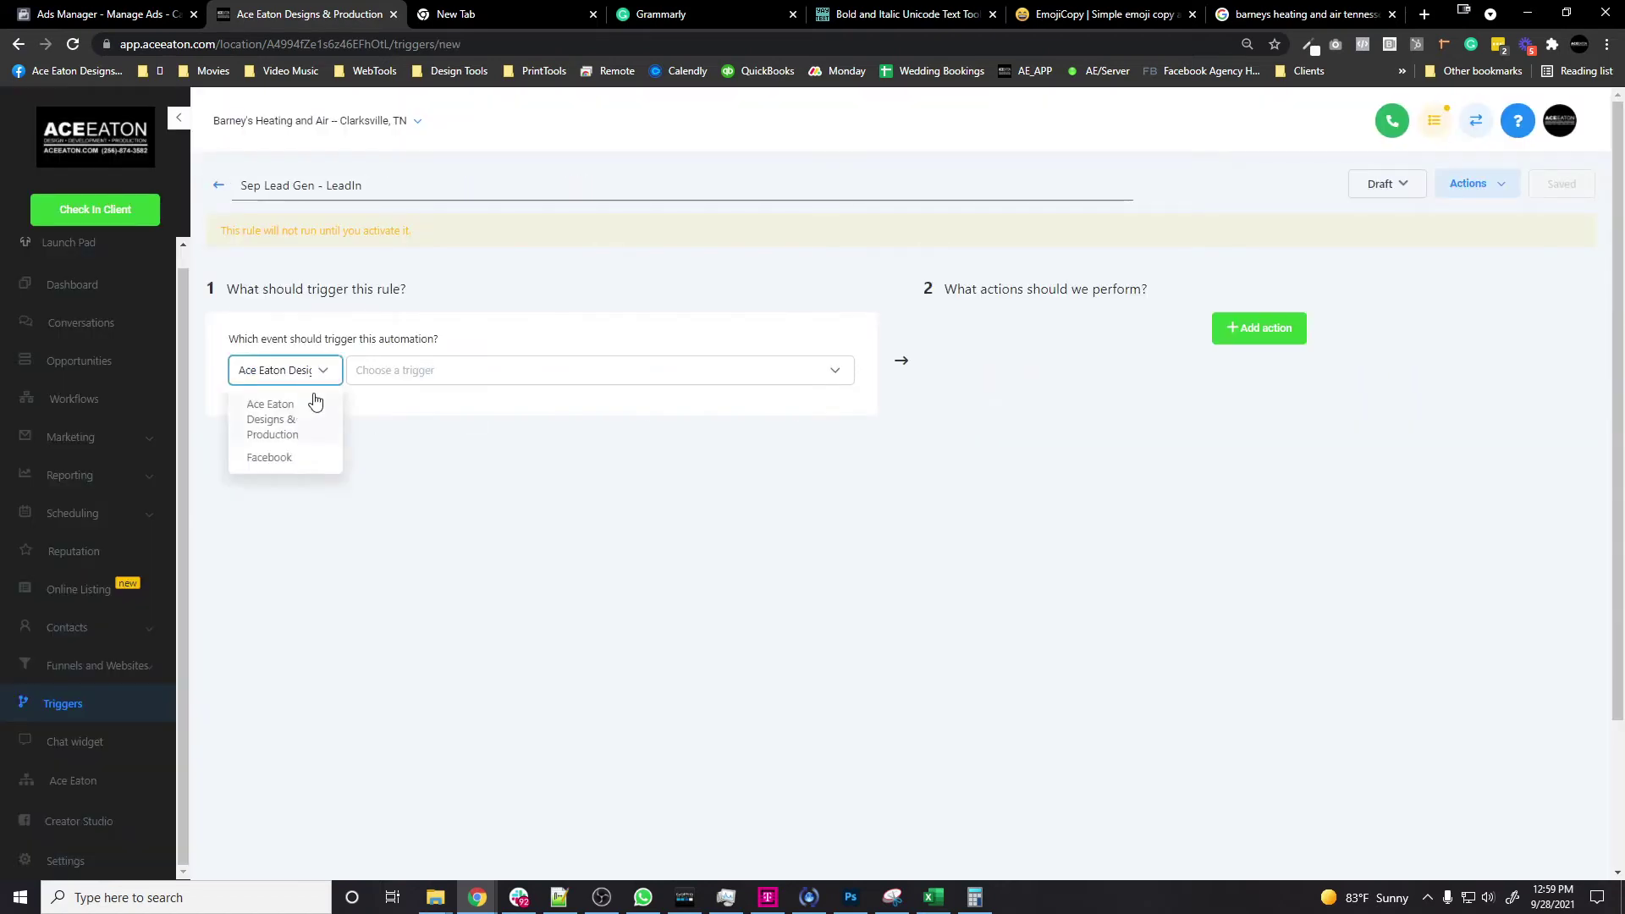
{"action": "left_click", "coordinate": [275, 457]}
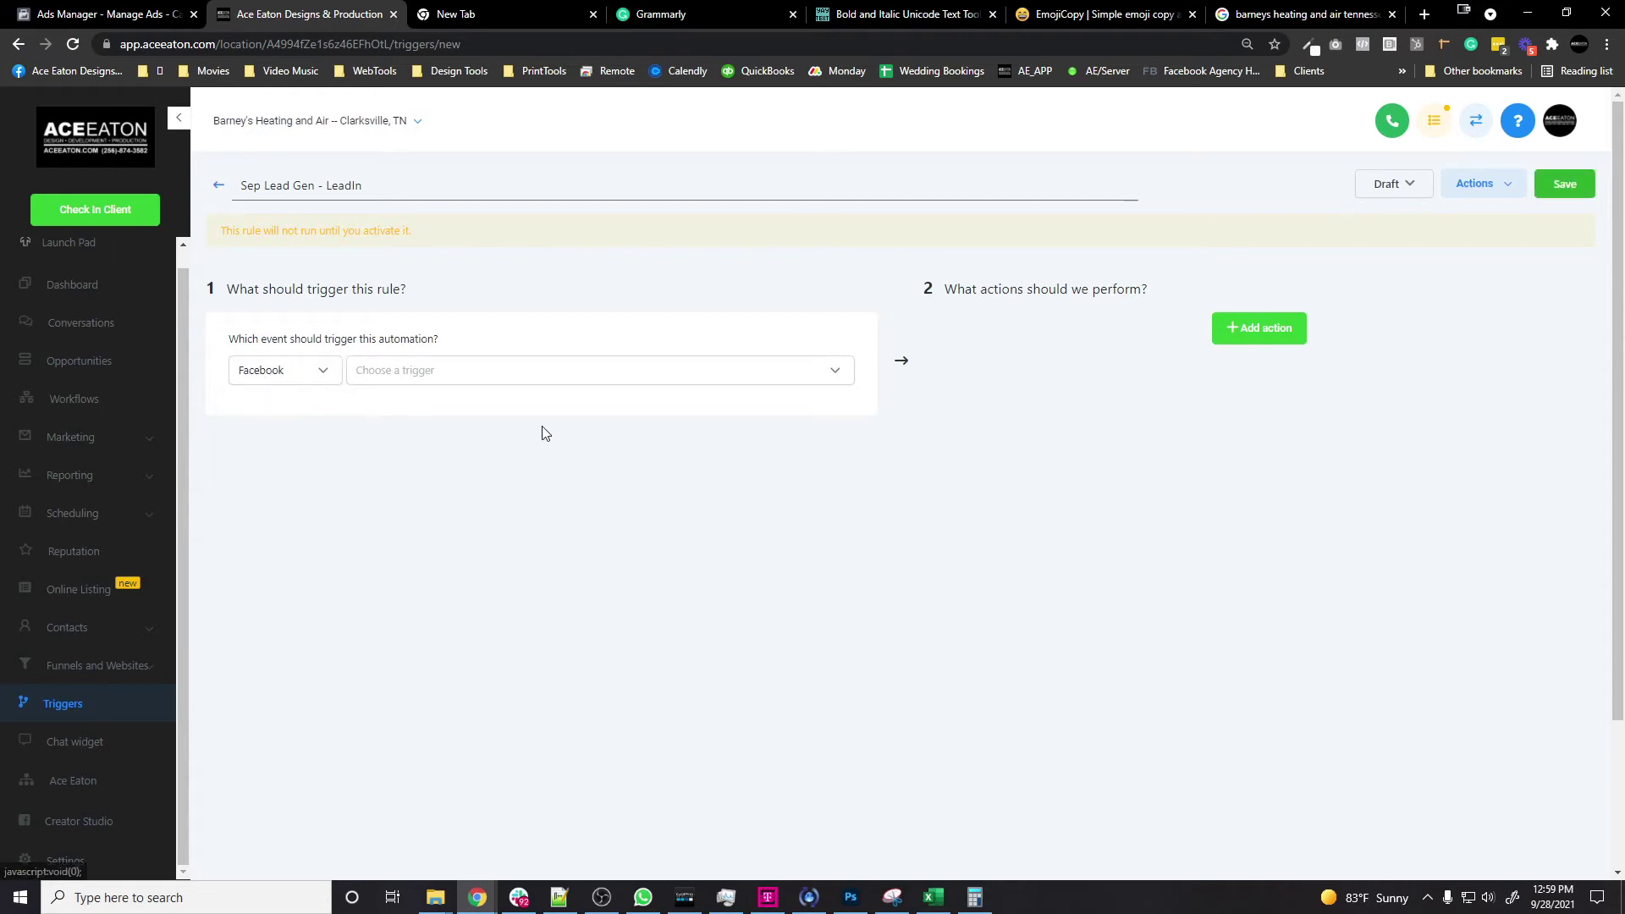
{"action": "left_click", "coordinate": [838, 375]}
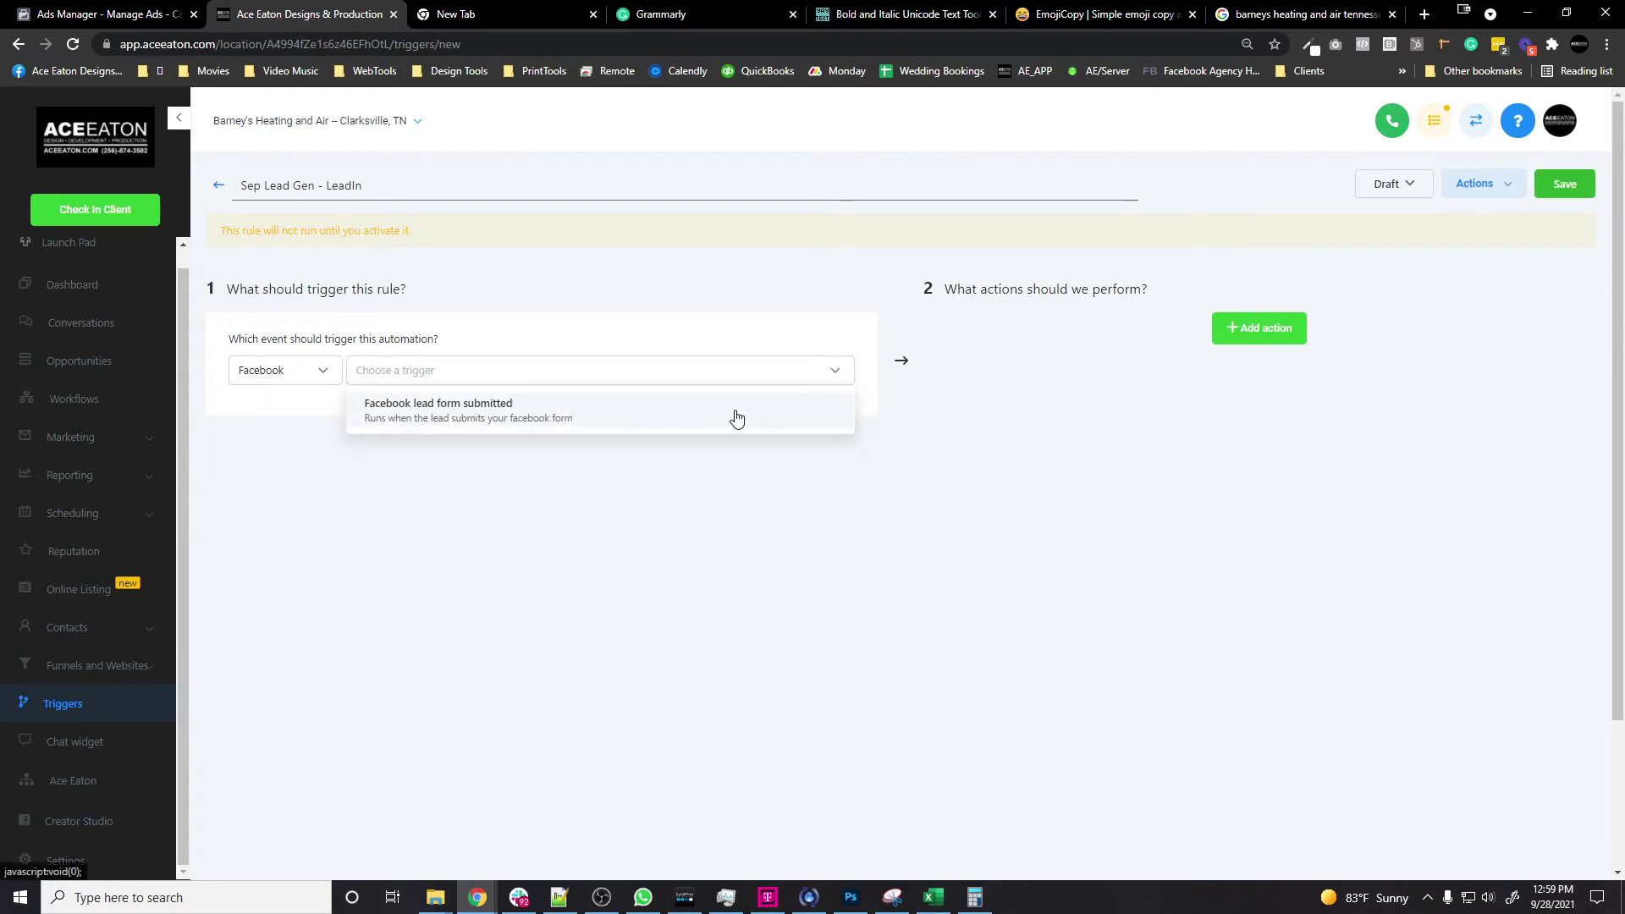
{"action": "left_click", "coordinate": [493, 423]}
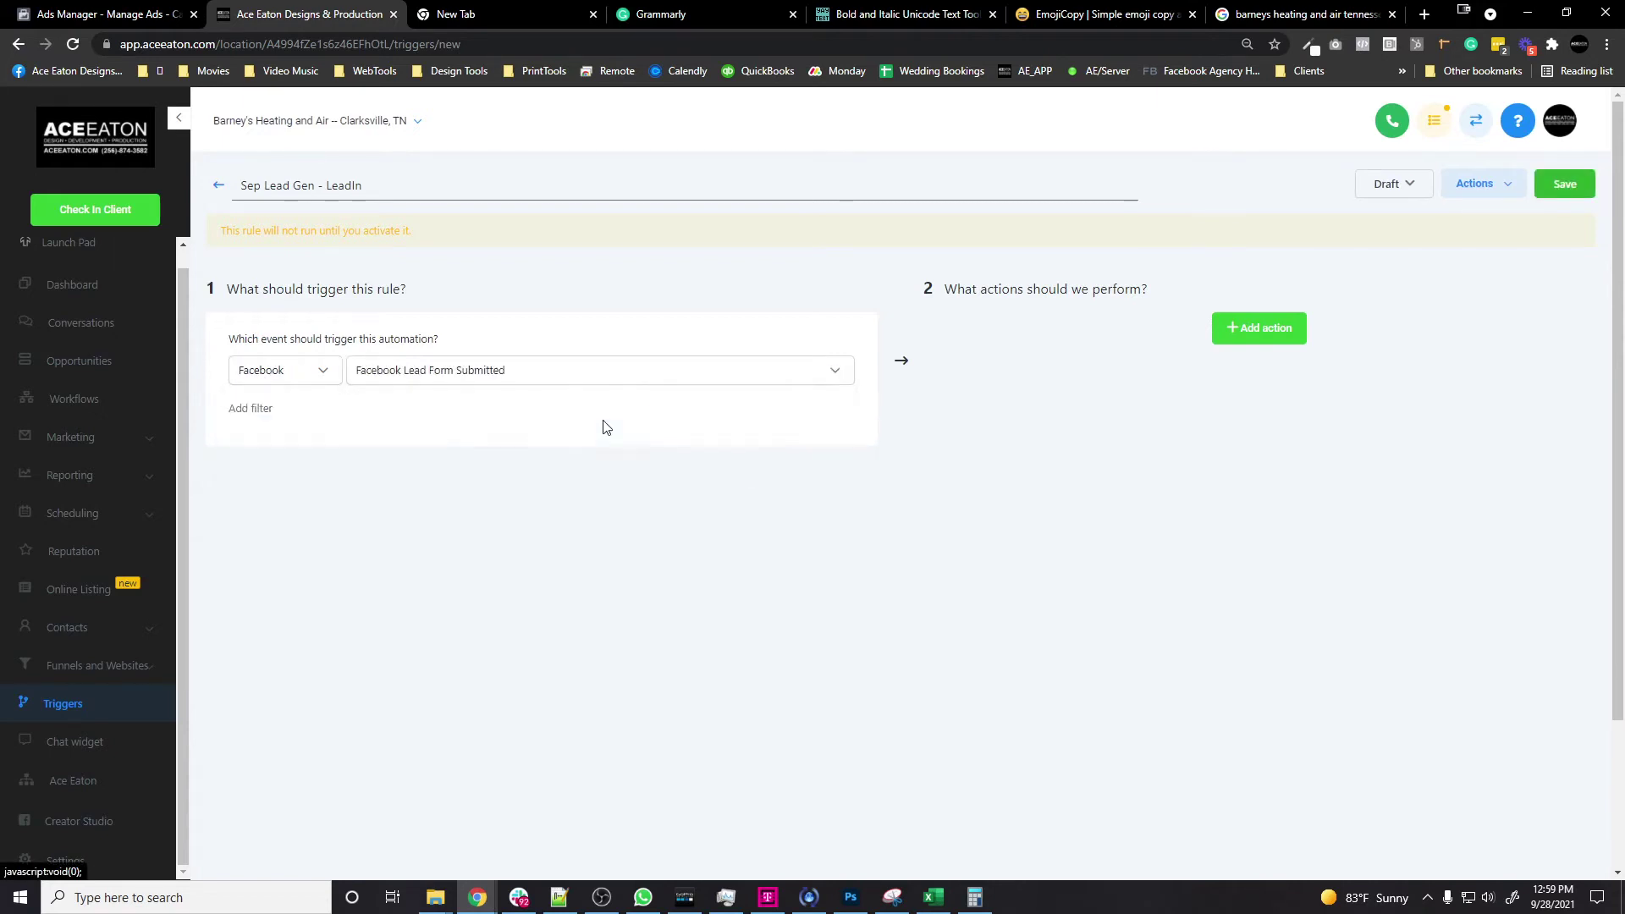
Step: Add an In Form filter limiting the trigger to the Sep Leadgen Ad-hl form
{"action": "left_click", "coordinate": [263, 421]}
{"action": "left_click", "coordinate": [326, 439]}
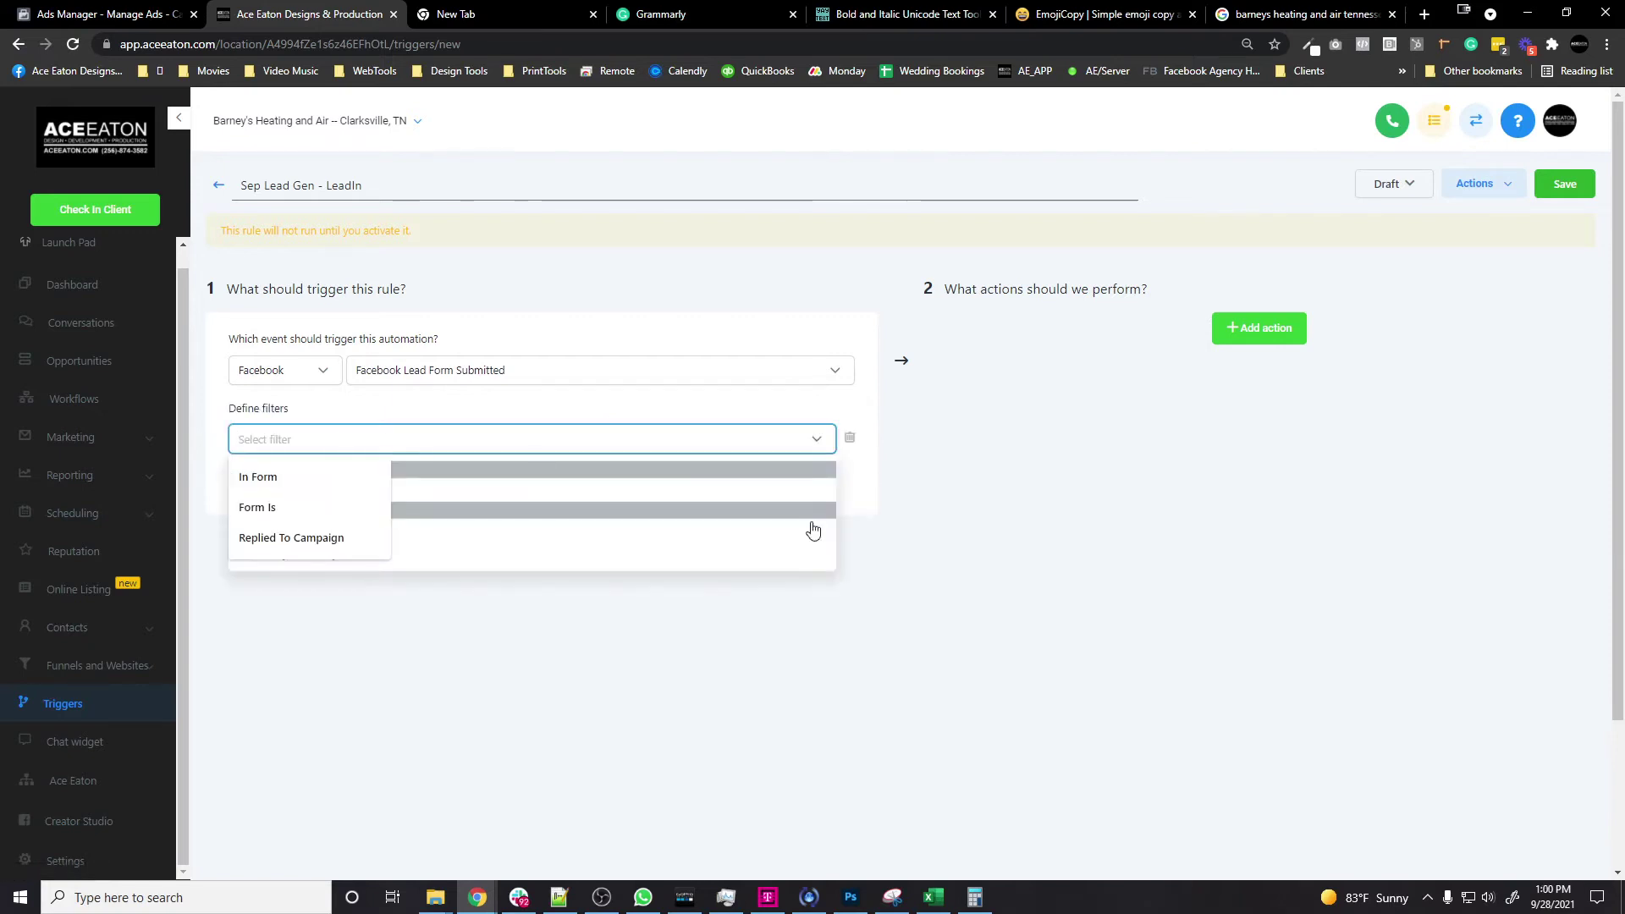
{"action": "left_click", "coordinate": [815, 499]}
{"action": "left_click", "coordinate": [717, 447]}
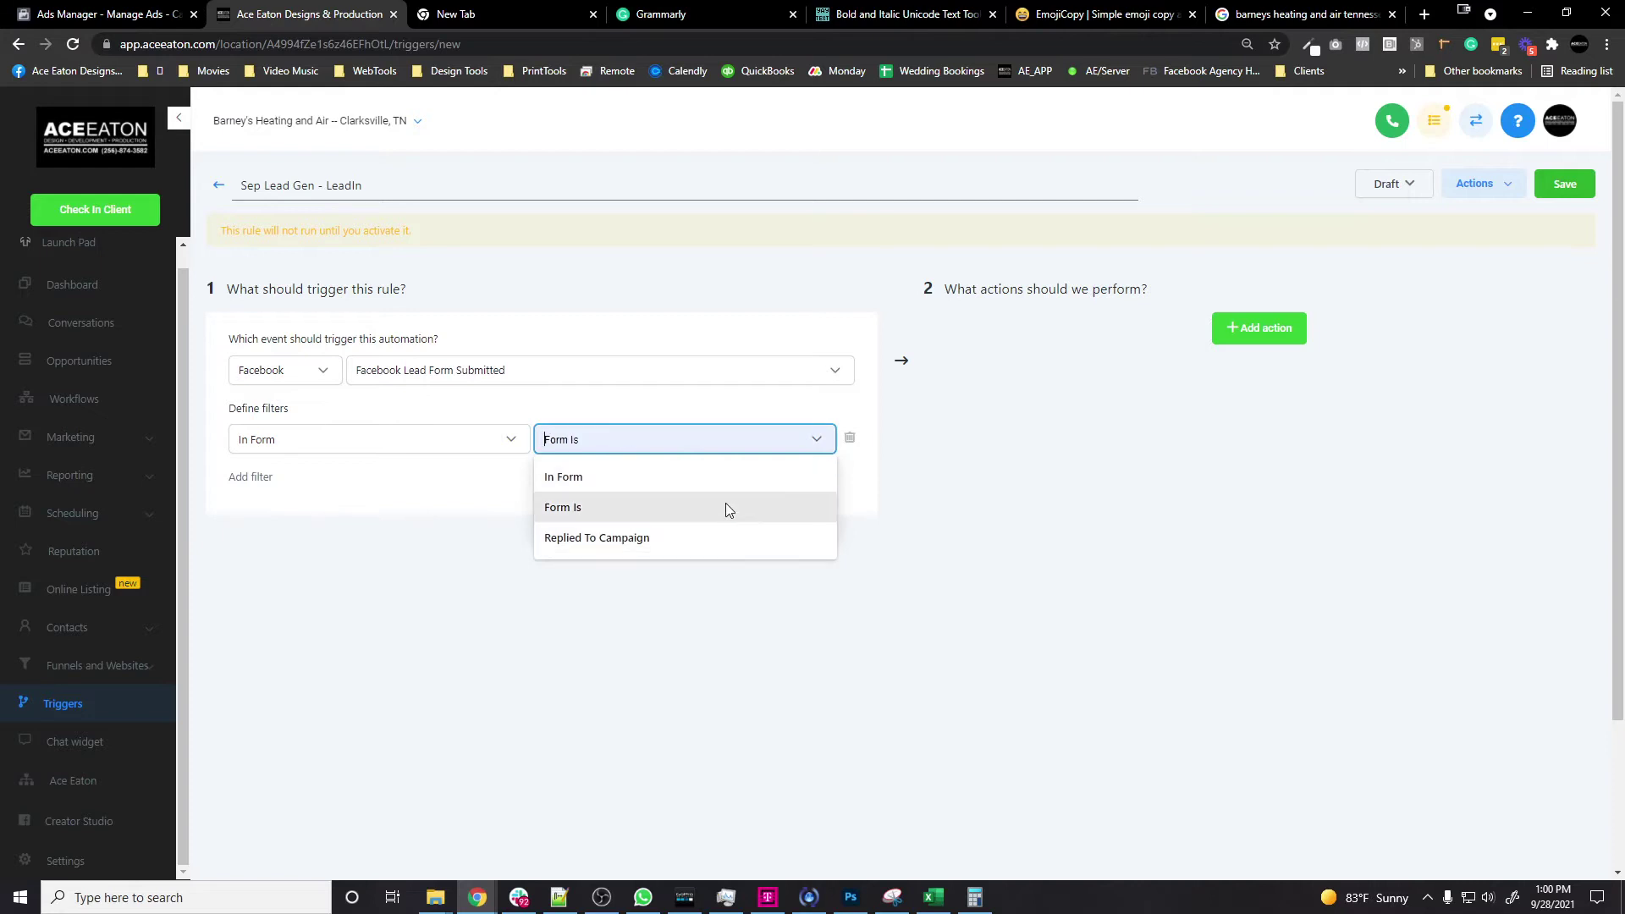
{"action": "left_click", "coordinate": [639, 475]}
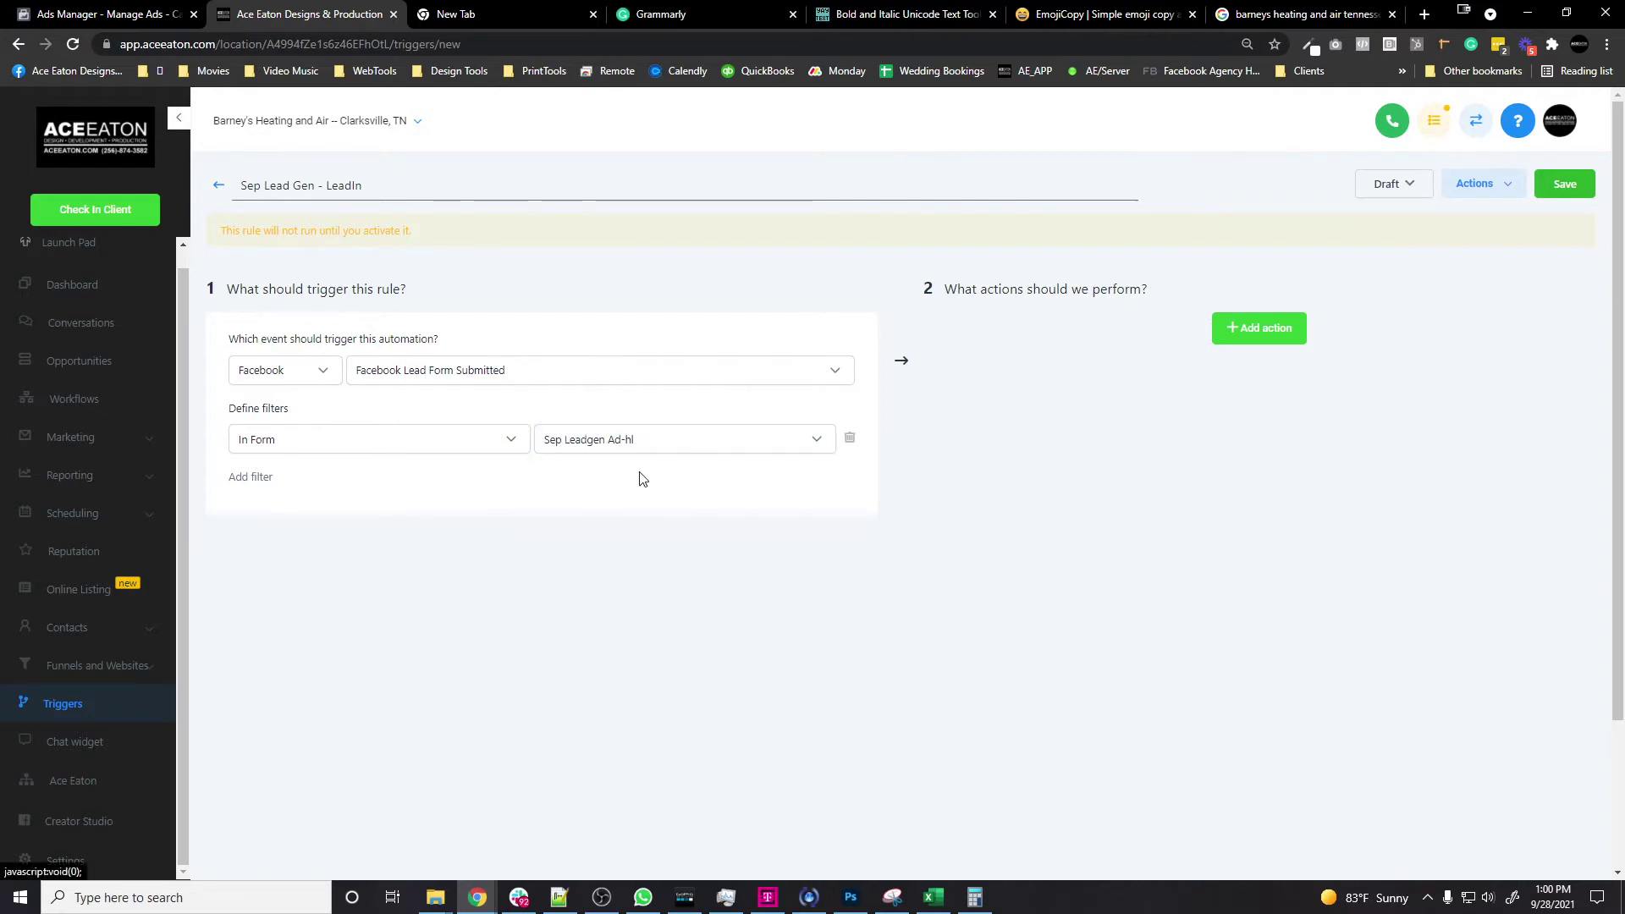
{"action": "left_click", "coordinate": [1244, 335]}
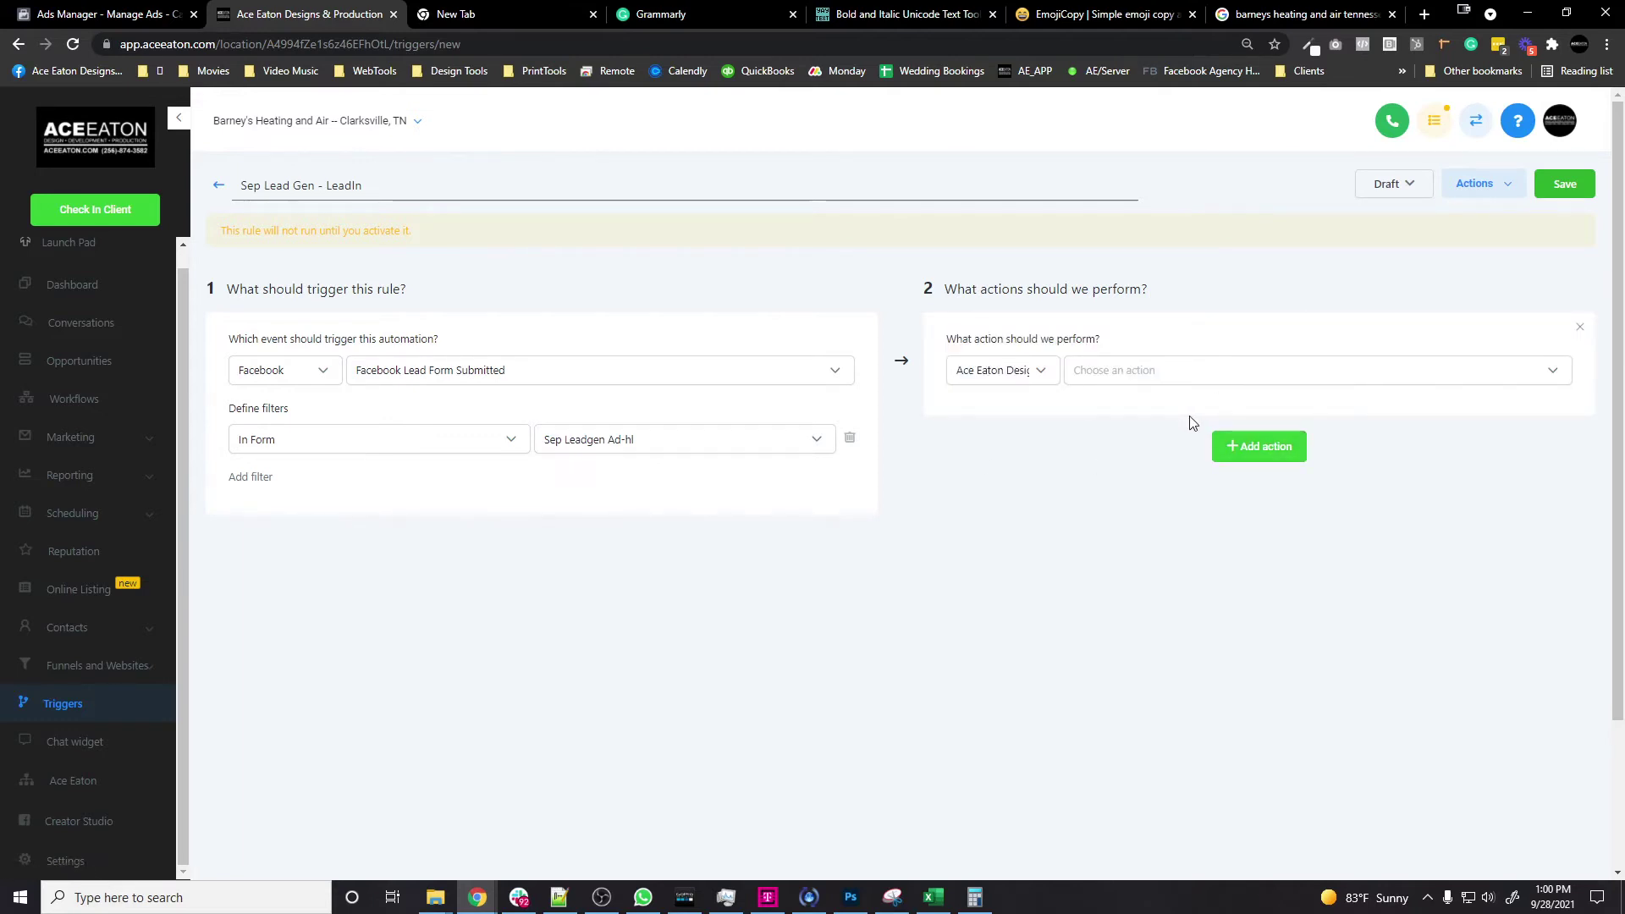
Step: Add an Add / Update Opportunity action in the Leads pipeline at the New Lead stage
{"action": "left_click", "coordinate": [1106, 375]}
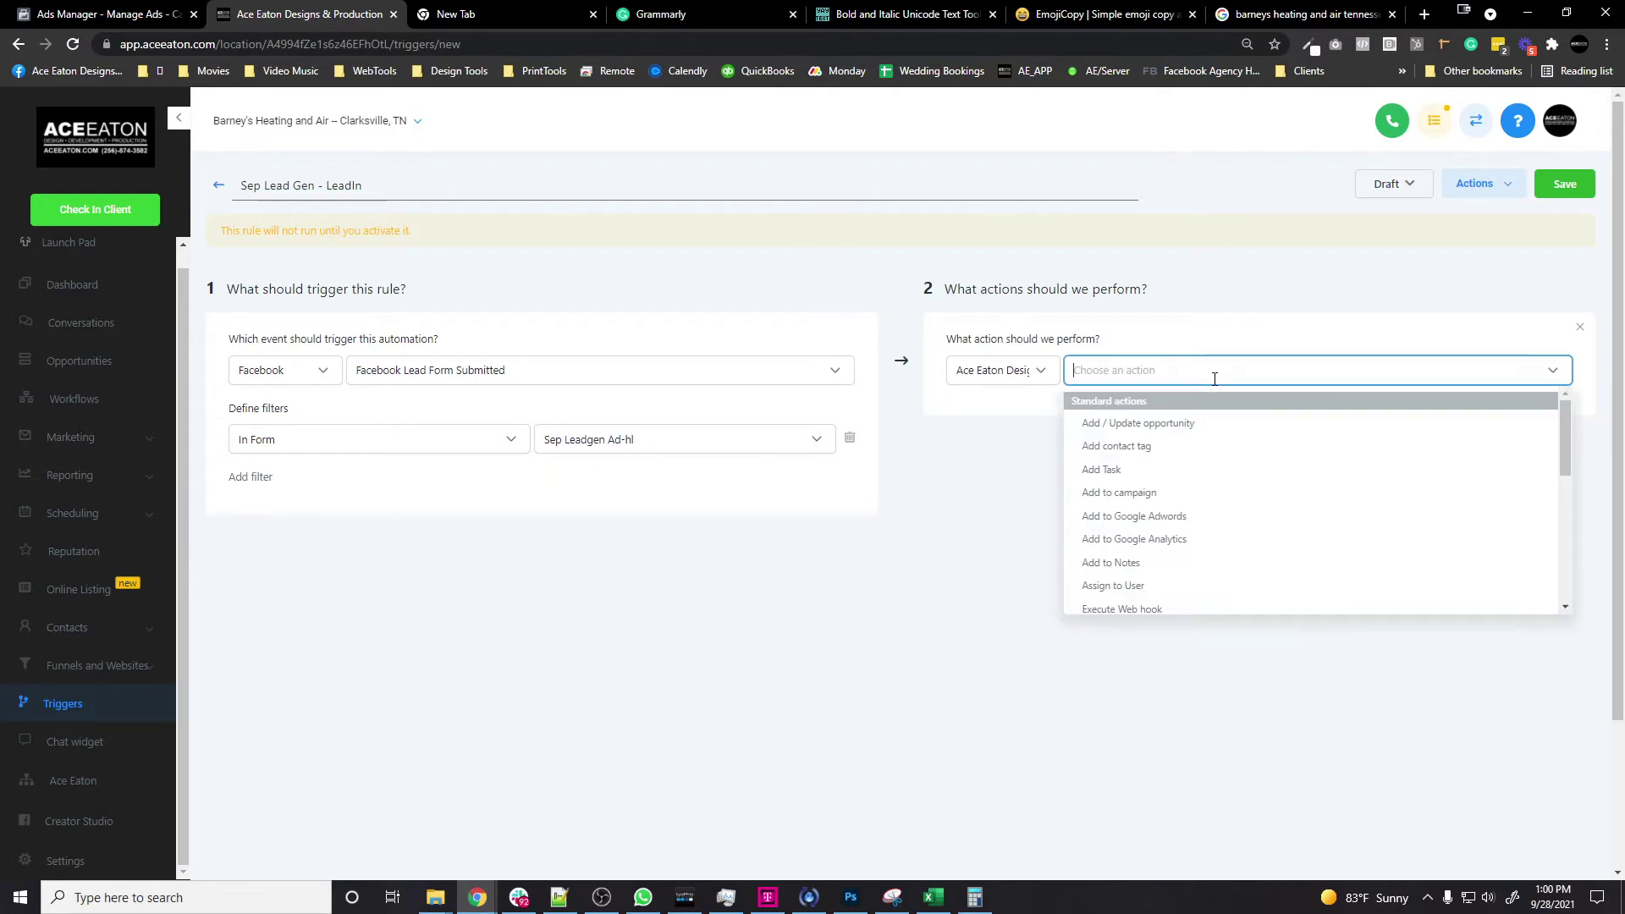
{"action": "left_click", "coordinate": [1227, 425]}
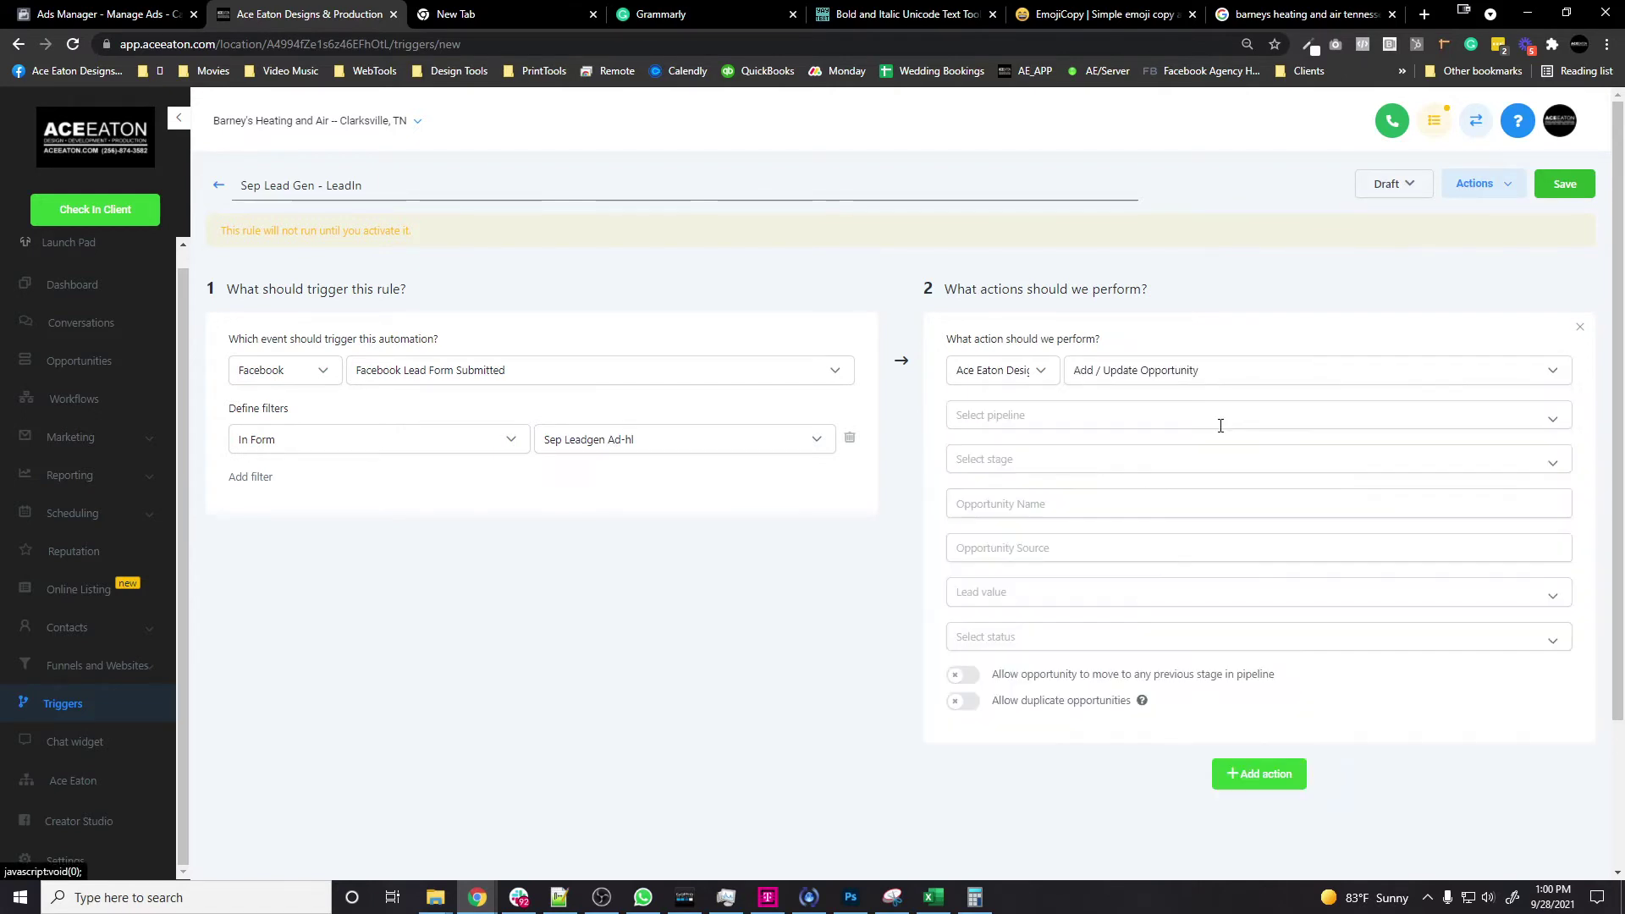
{"action": "left_click", "coordinate": [1176, 413]}
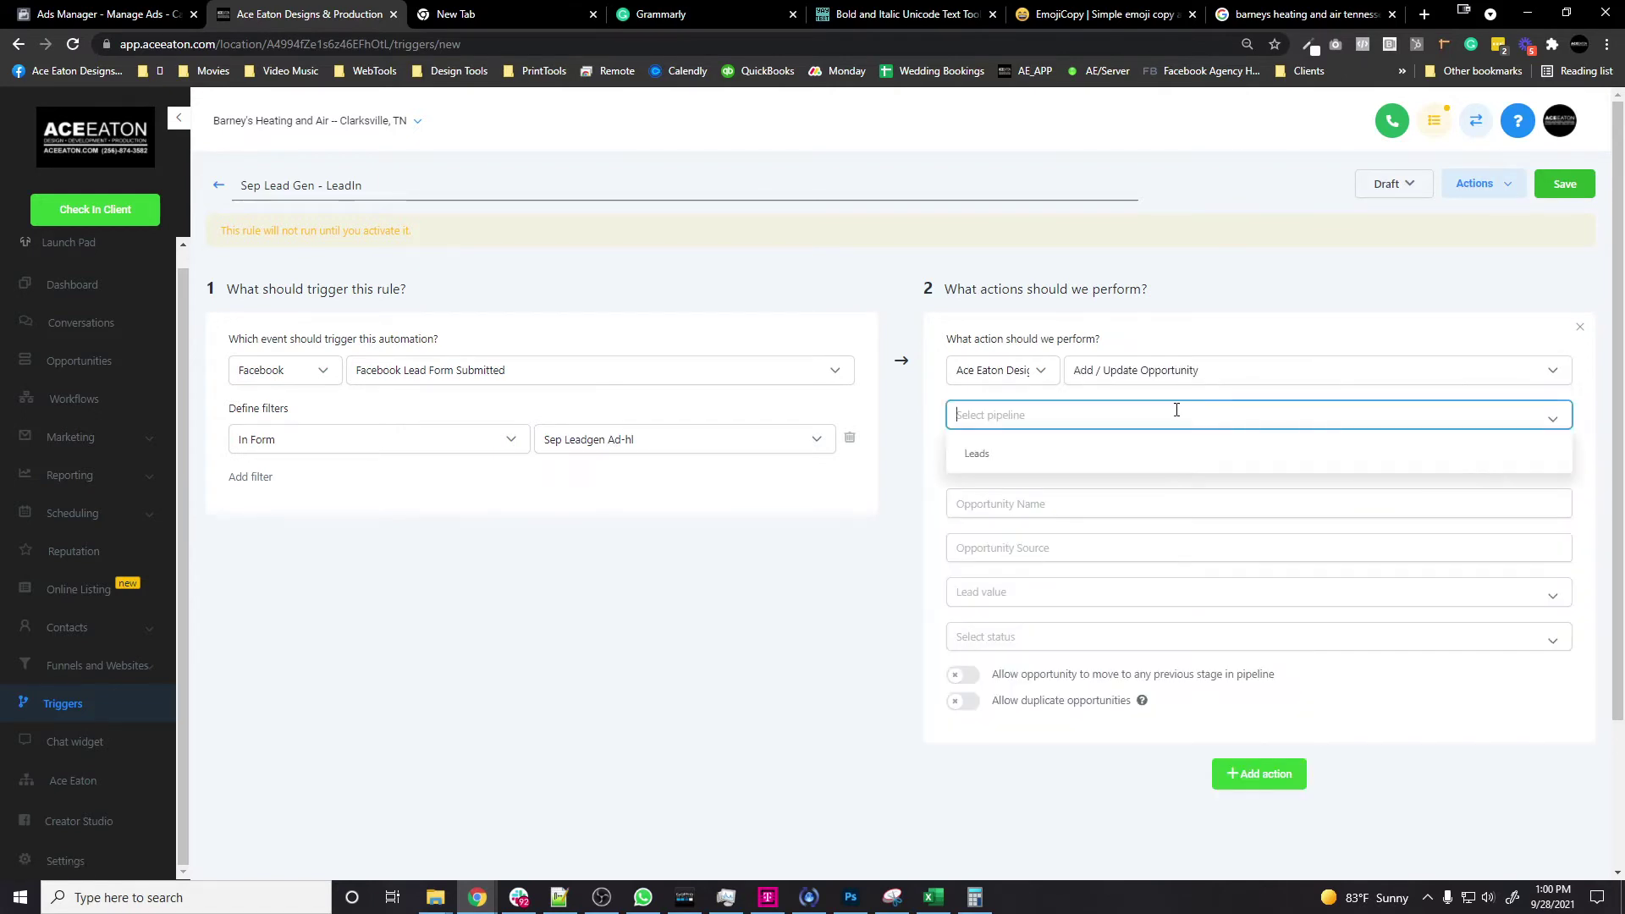
{"action": "left_click", "coordinate": [1003, 454]}
{"action": "left_click", "coordinate": [1089, 459]}
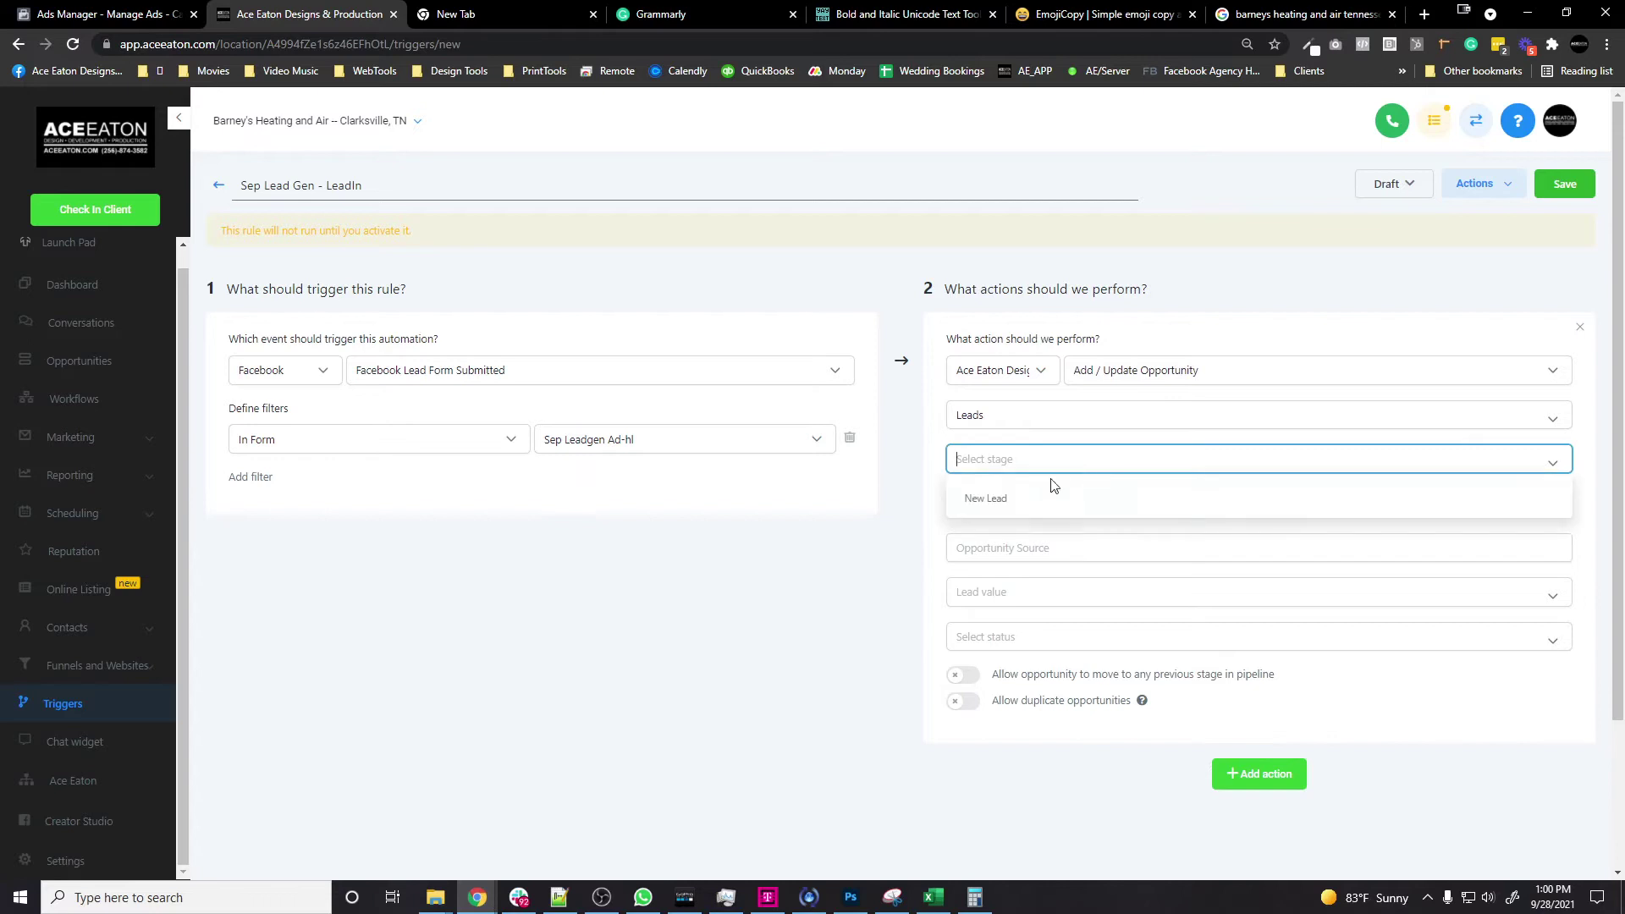
{"action": "left_click", "coordinate": [999, 504]}
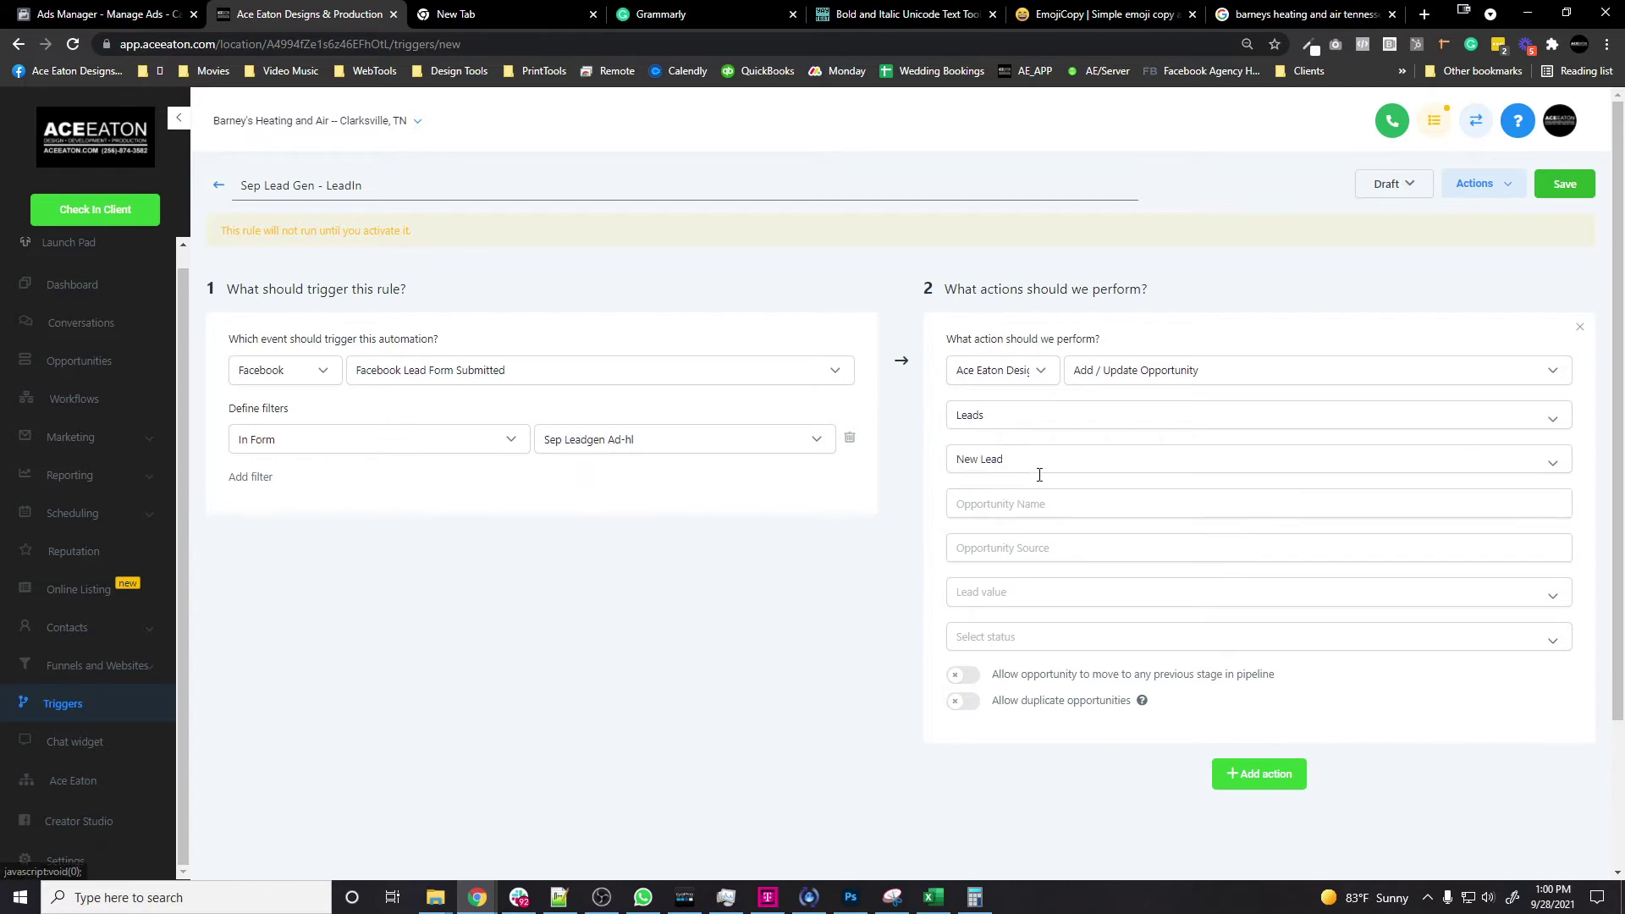
Step: Set source FB Lead Form - SEP LEAD FORM, status Open, allow moves to previous stages, and add another action
{"action": "left_click", "coordinate": [1083, 549]}
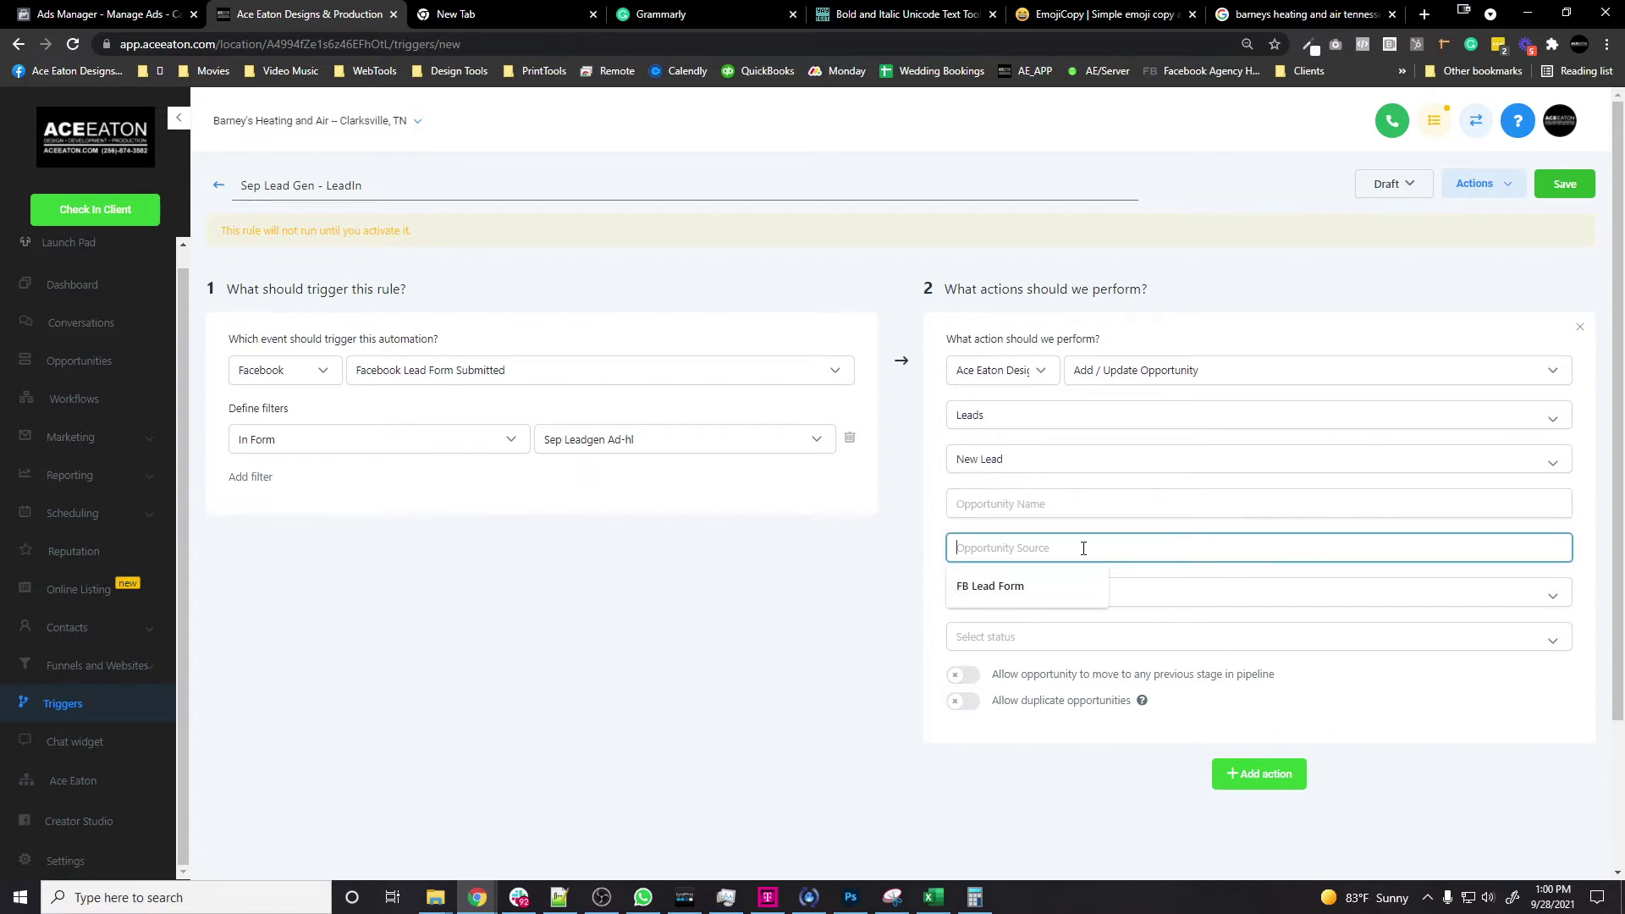
{"action": "left_click", "coordinate": [1029, 582]}
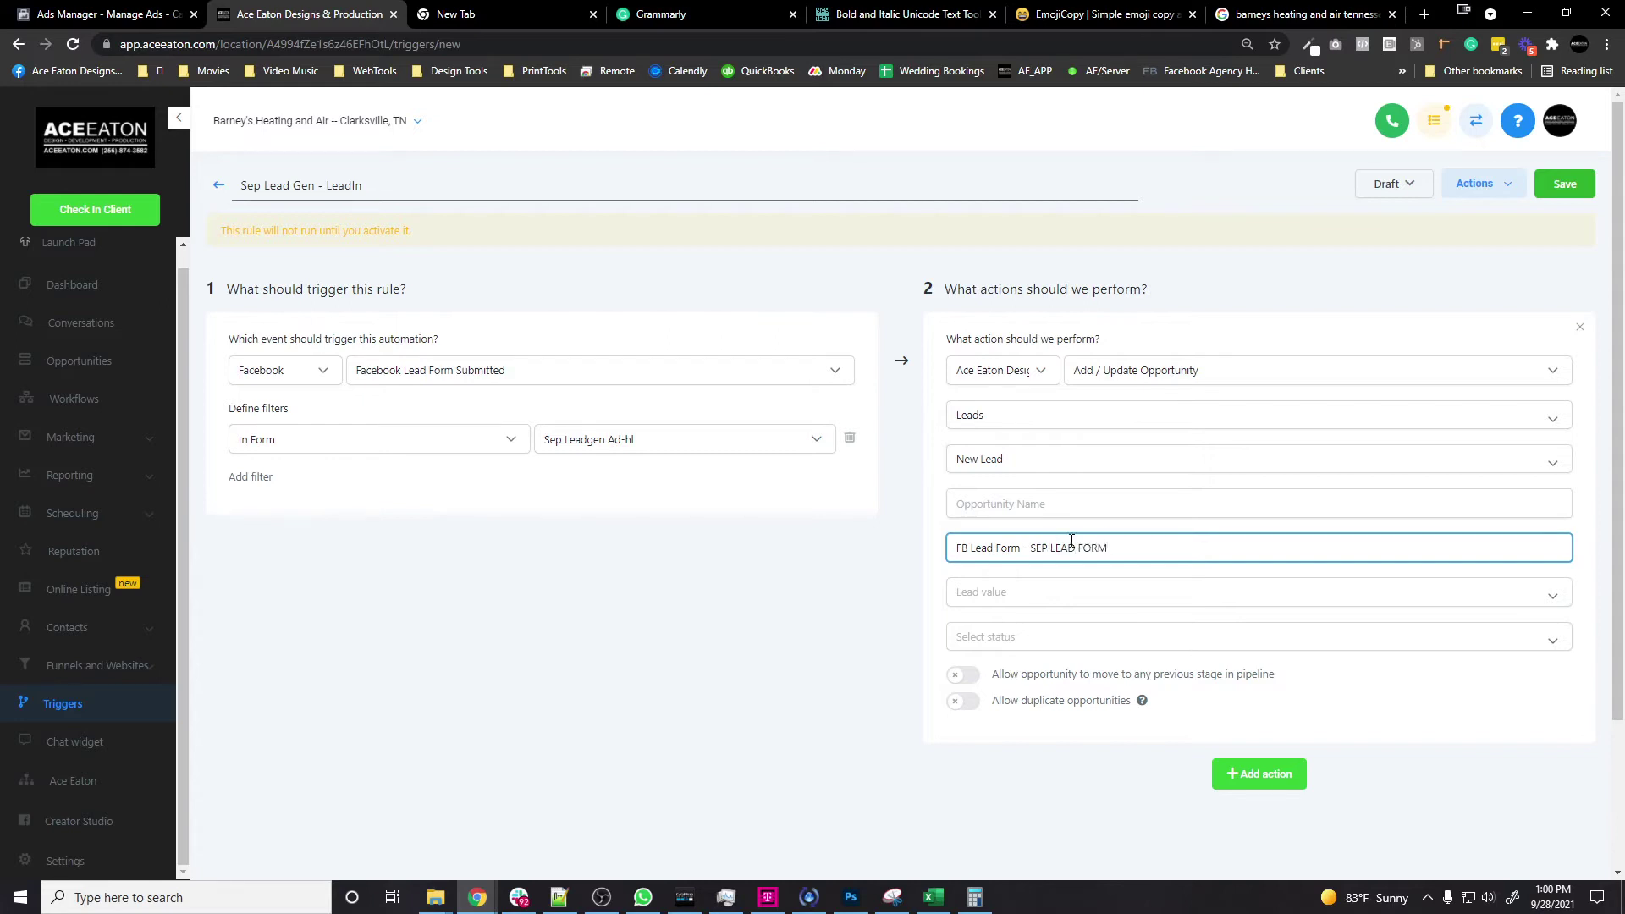
{"action": "left_click", "coordinate": [1063, 637]}
{"action": "left_click", "coordinate": [1037, 674]}
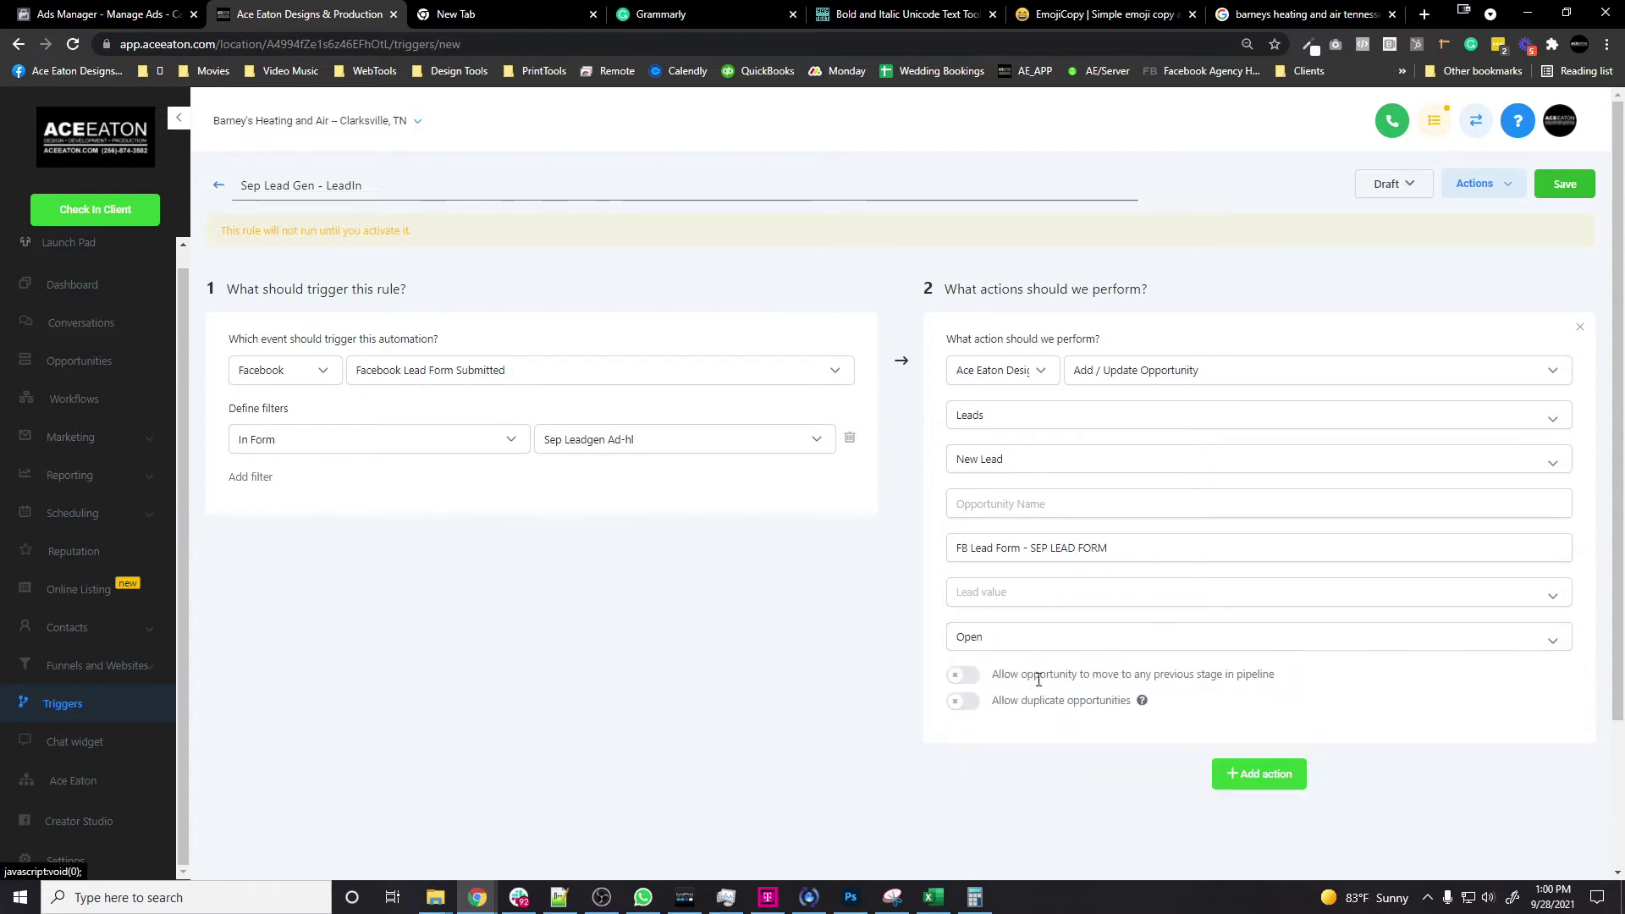
{"action": "left_click", "coordinate": [963, 675]}
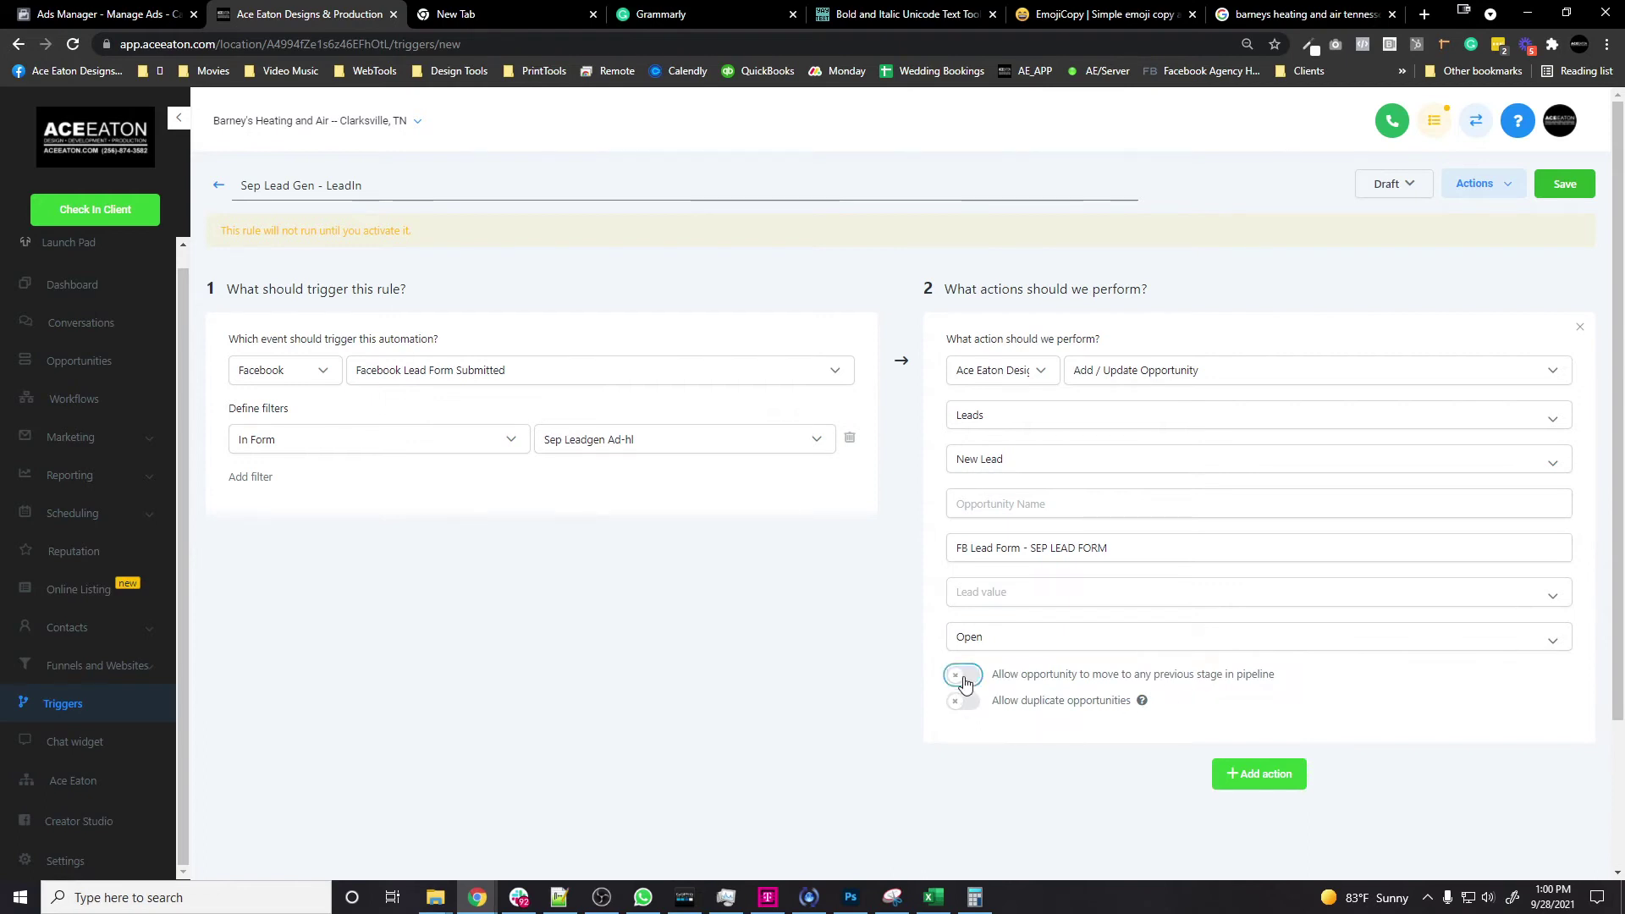
{"action": "left_click", "coordinate": [1264, 774]}
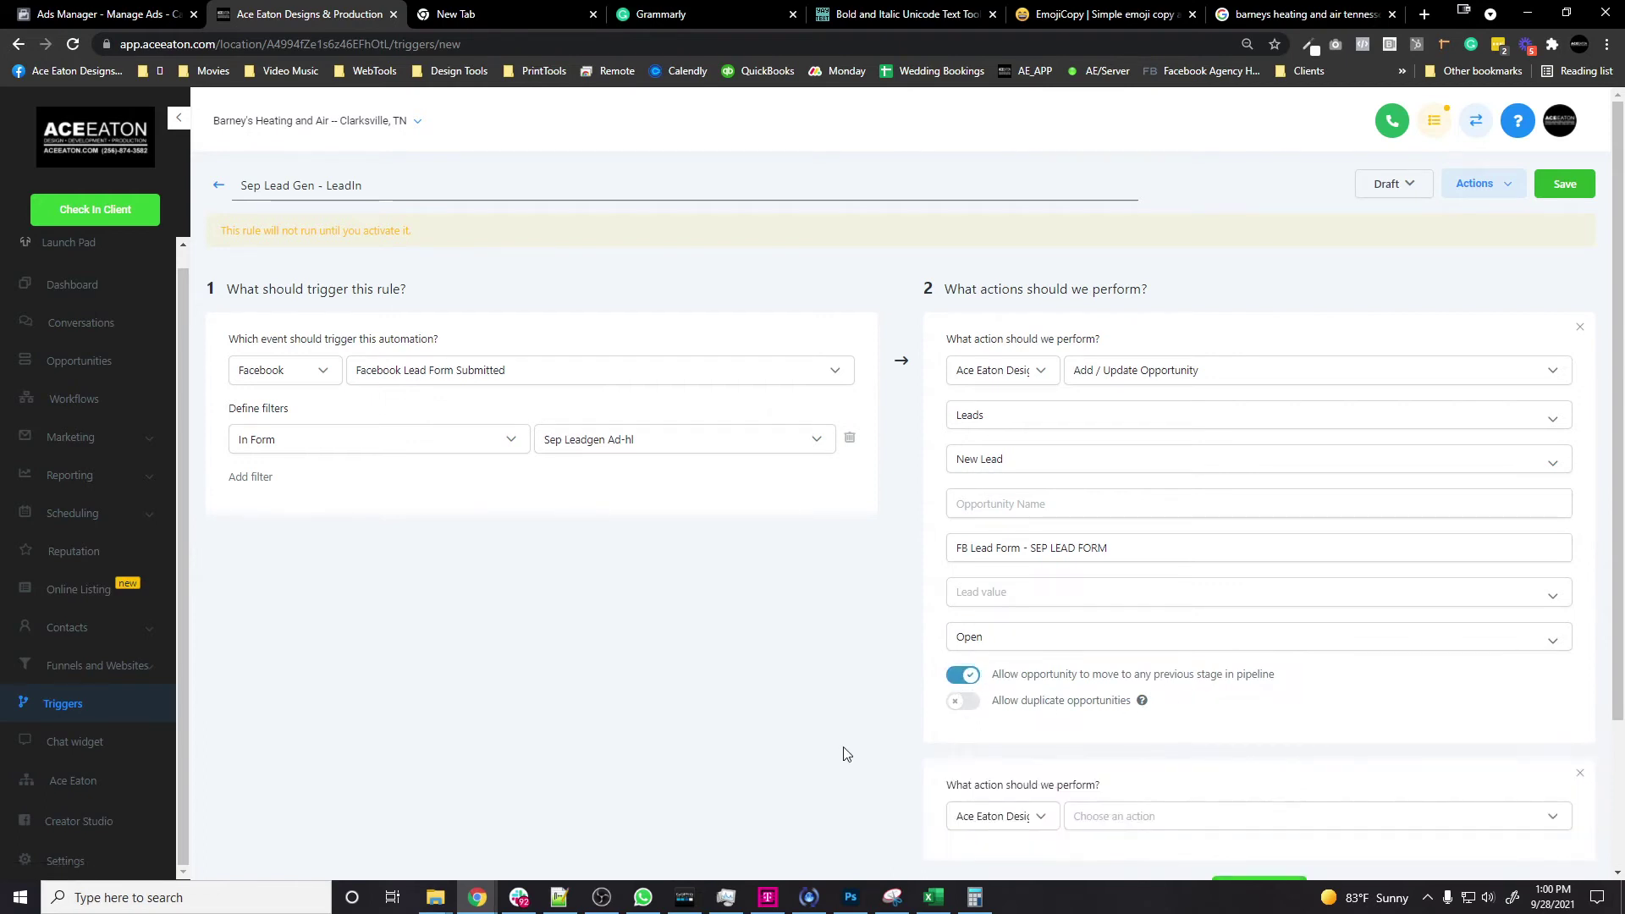
{"action": "scroll", "coordinate": [880, 745], "scroll_direction": "down", "scroll_amount": 2}
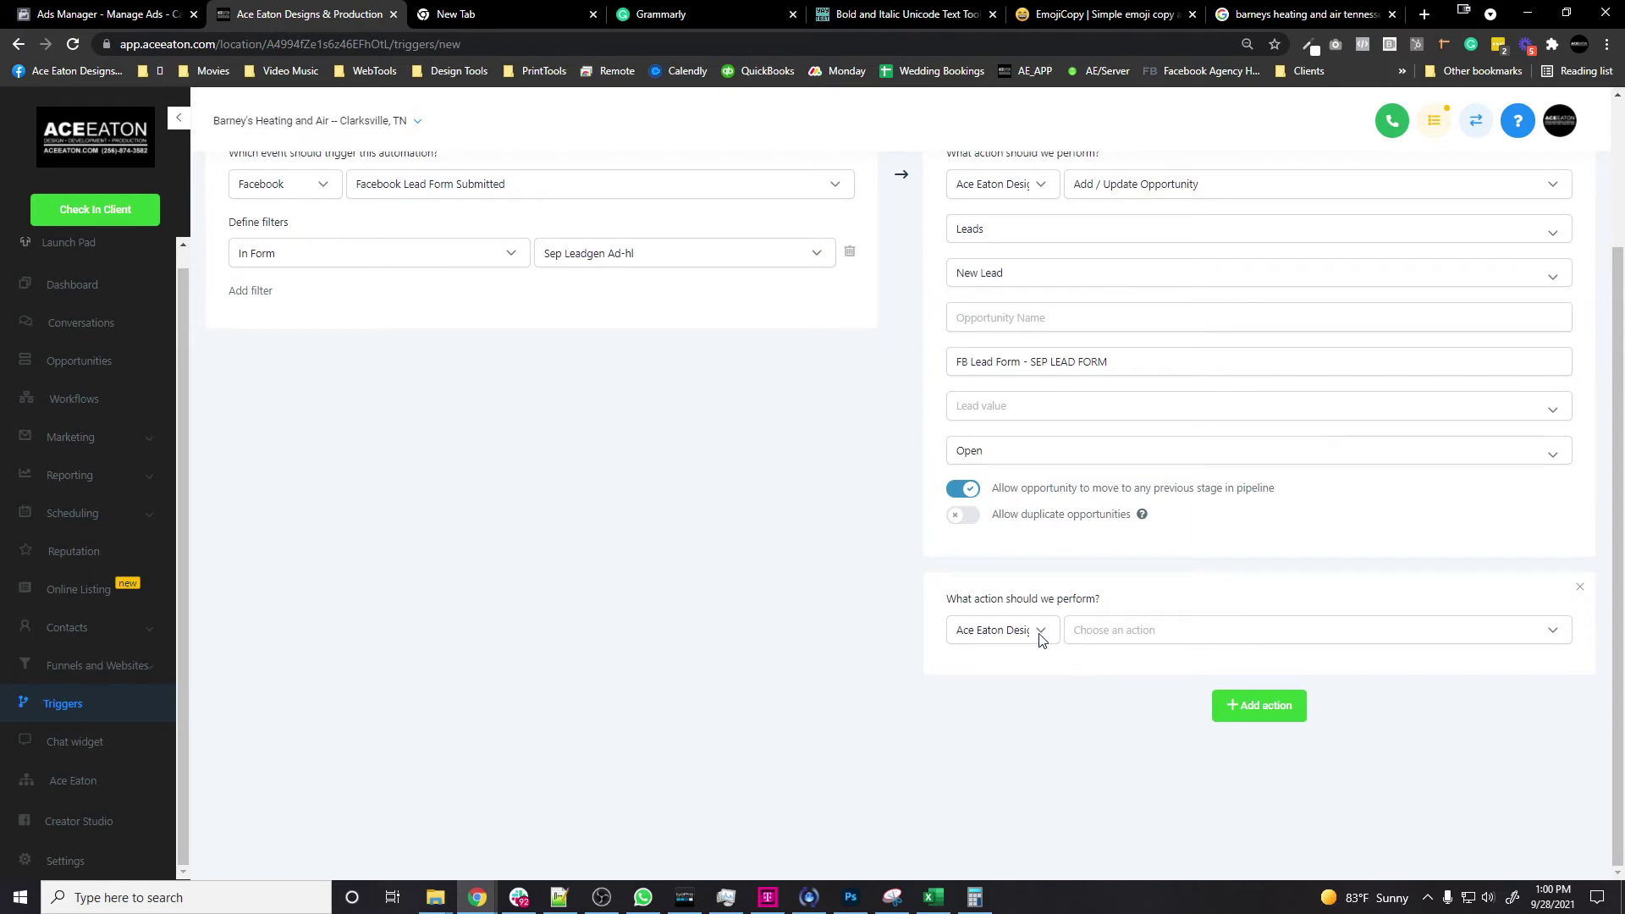
Step: Make the trigger's second action a Send Sms action
{"action": "left_click", "coordinate": [1196, 639]}
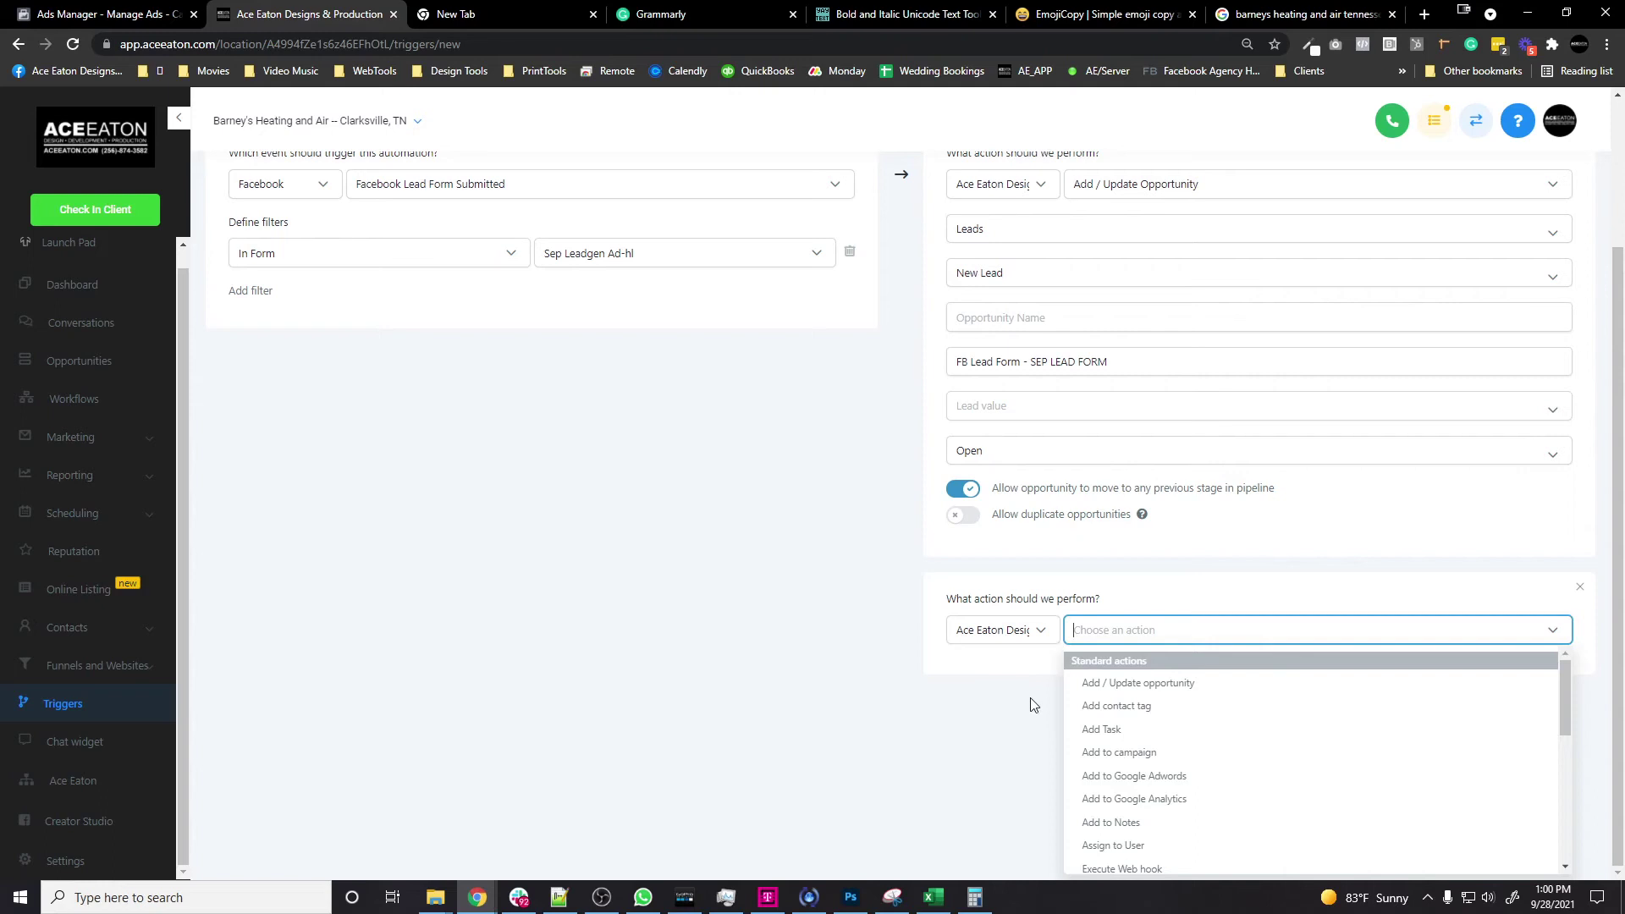
{"action": "left_click", "coordinate": [988, 718]}
{"action": "left_click", "coordinate": [1423, 628]}
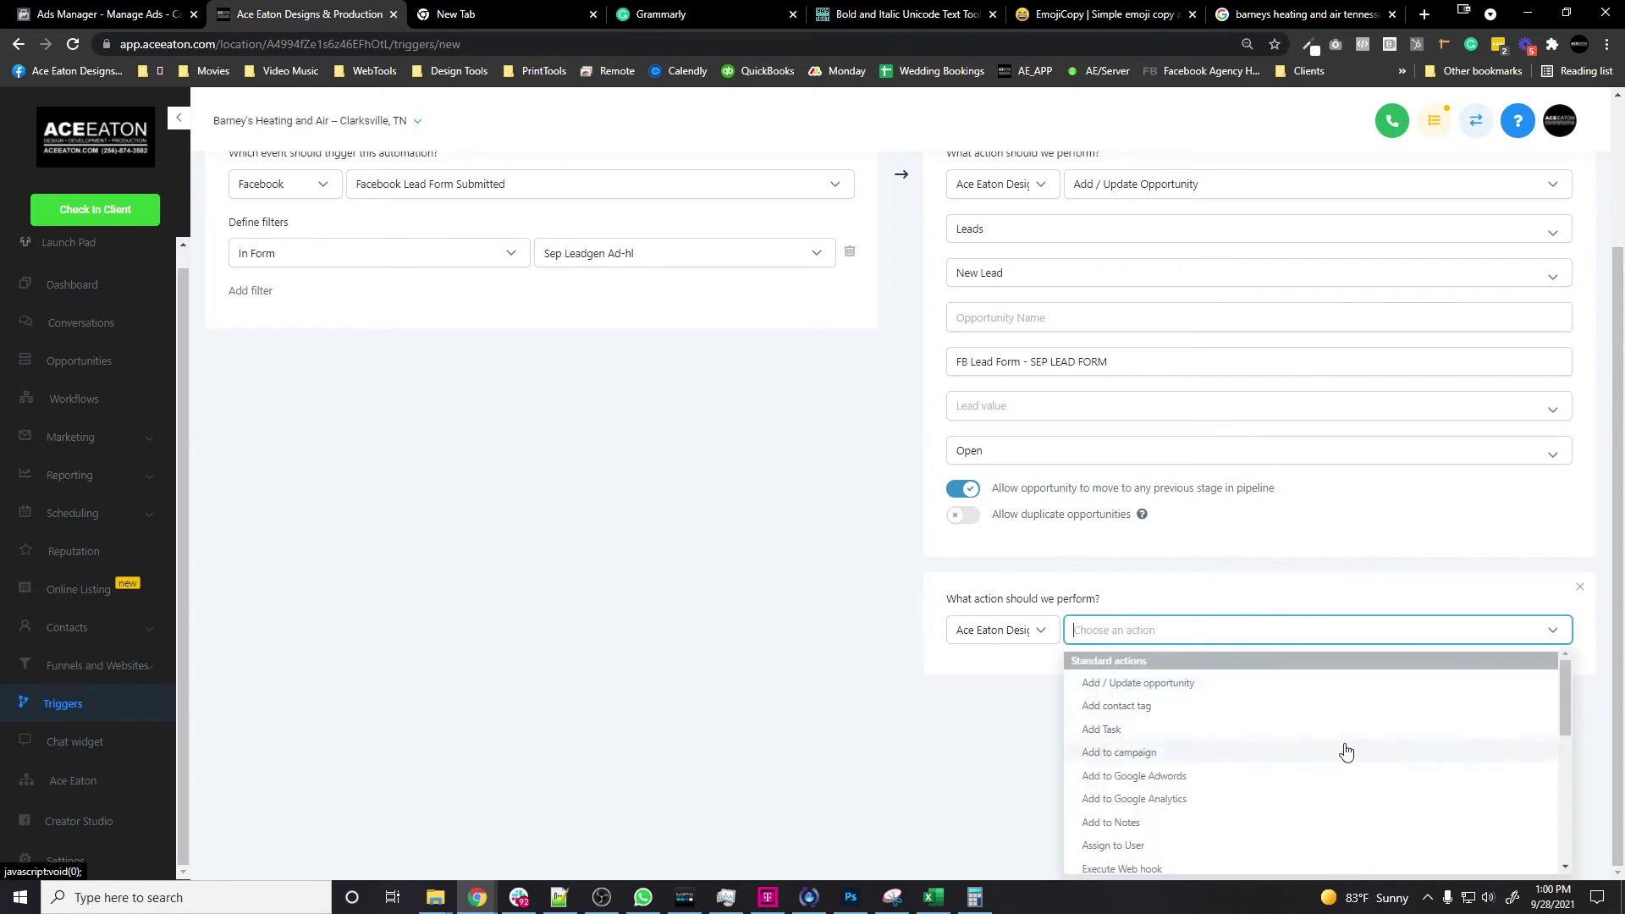
{"action": "scroll", "coordinate": [1346, 751], "scroll_direction": "down", "scroll_amount": 3}
{"action": "left_click", "coordinate": [1179, 826]}
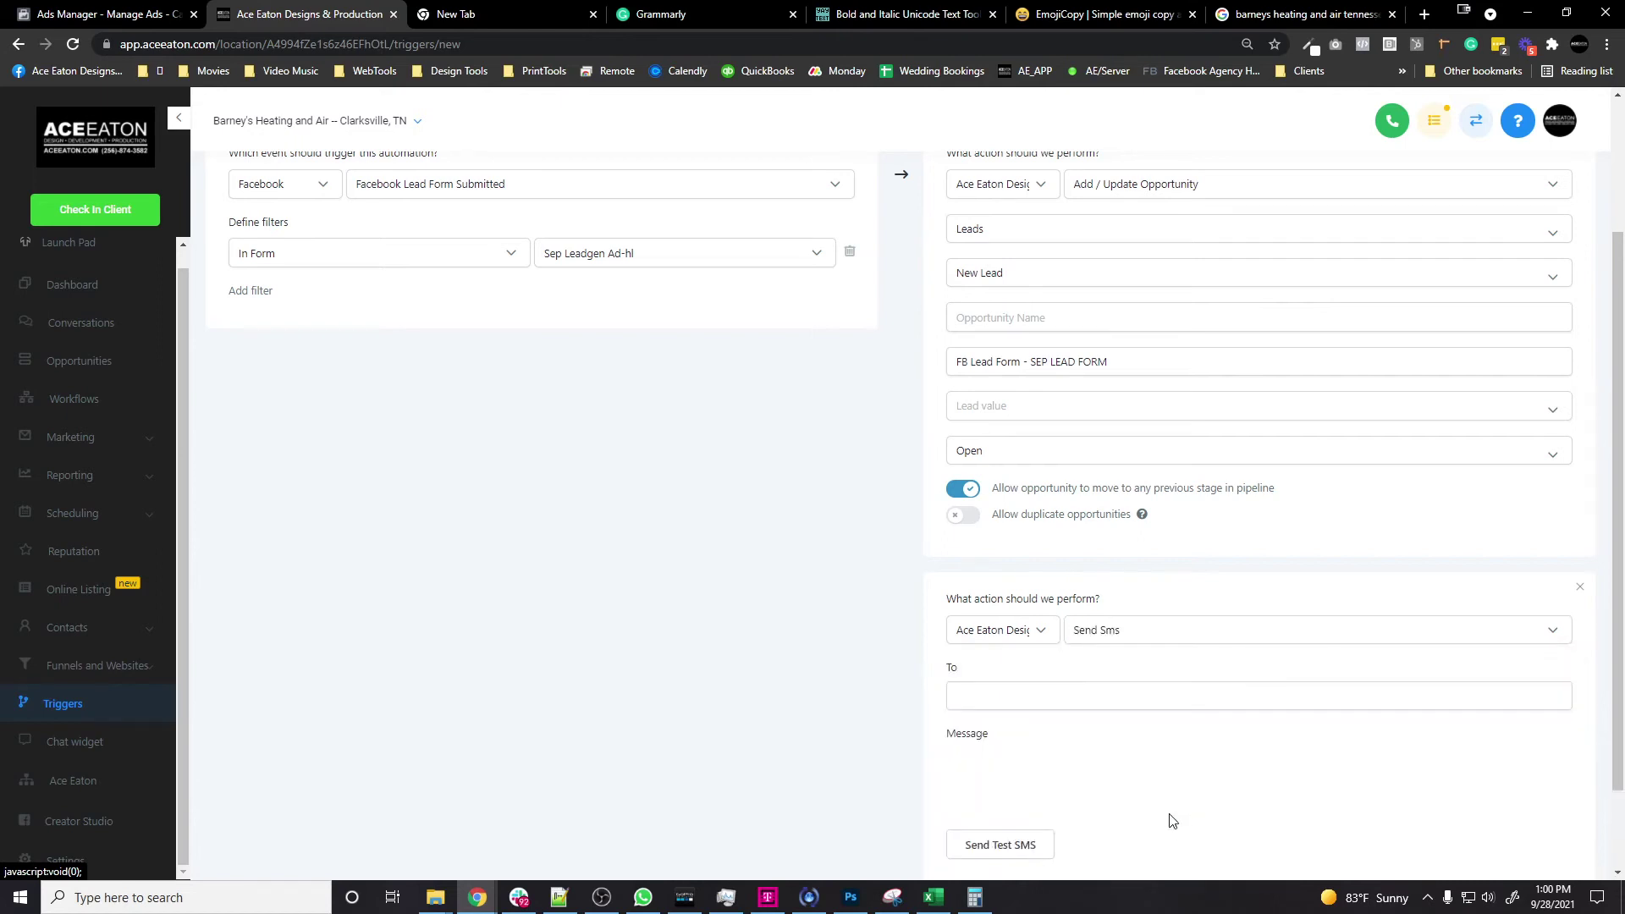
{"action": "scroll", "coordinate": [1089, 544], "scroll_direction": "down", "scroll_amount": 3}
{"action": "left_click", "coordinate": [1062, 444]}
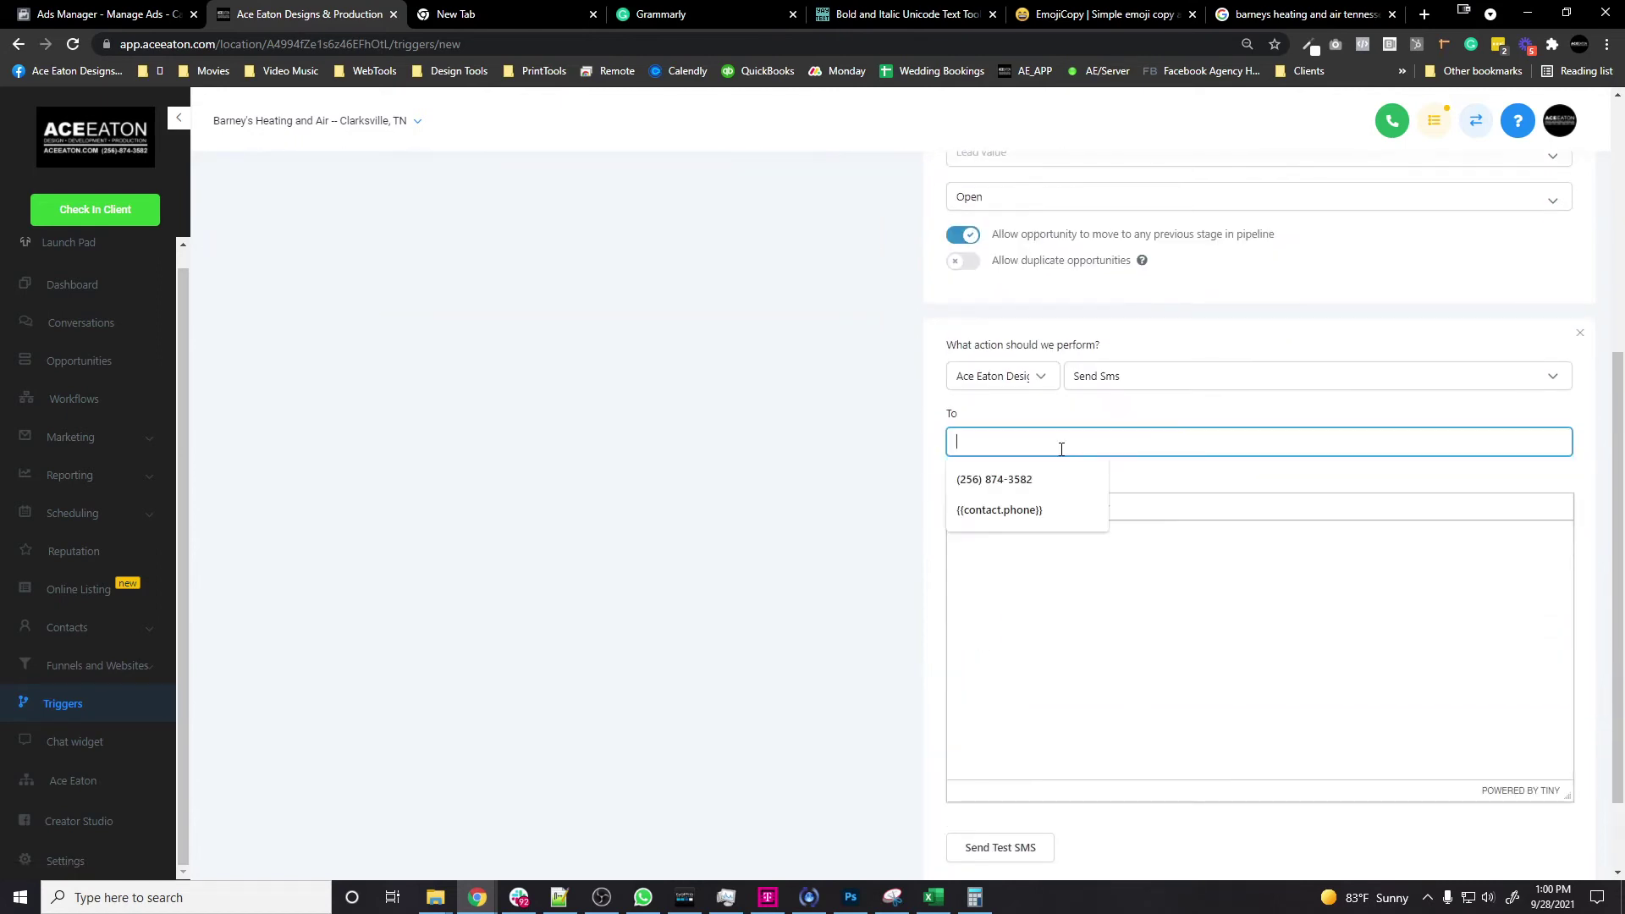
{"action": "left_click", "coordinate": [1222, 475]}
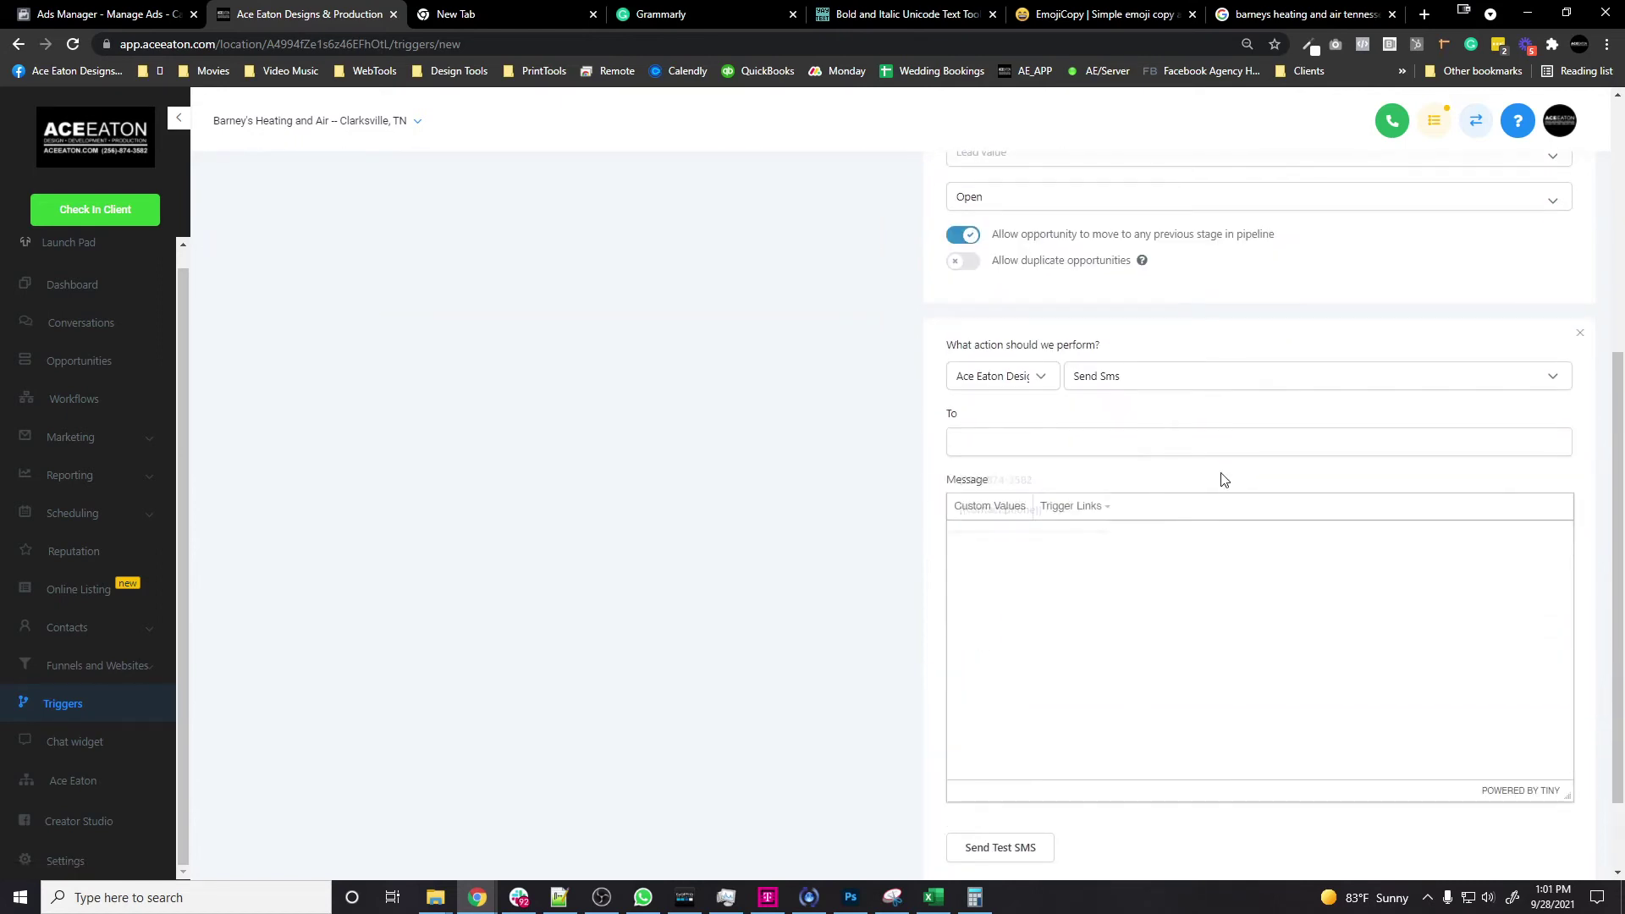
Step: Write the SMS greeting 'Hey, you got a new lead!' and insert the contact's name
{"action": "left_click", "coordinate": [1092, 569]}
{"action": "mouse_move", "coordinate": [972, 538]}
{"action": "left_click", "coordinate": [1007, 575]}
{"action": "left_click", "coordinate": [1007, 507]}
{"action": "mouse_move", "coordinate": [1007, 581]}
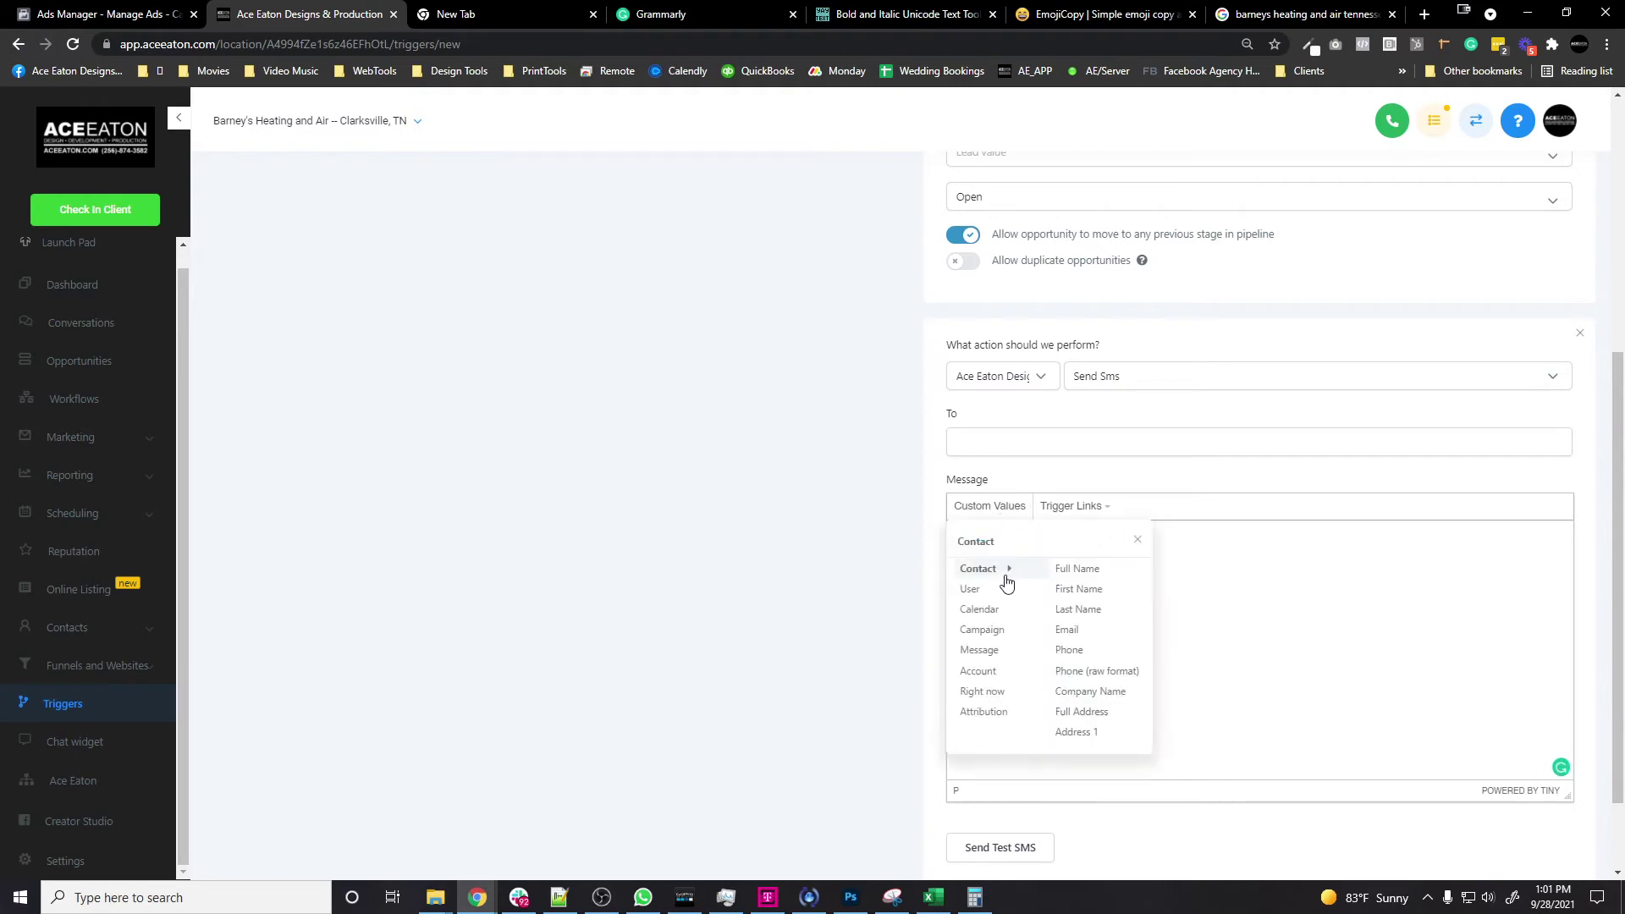
{"action": "left_click", "coordinate": [1114, 574]}
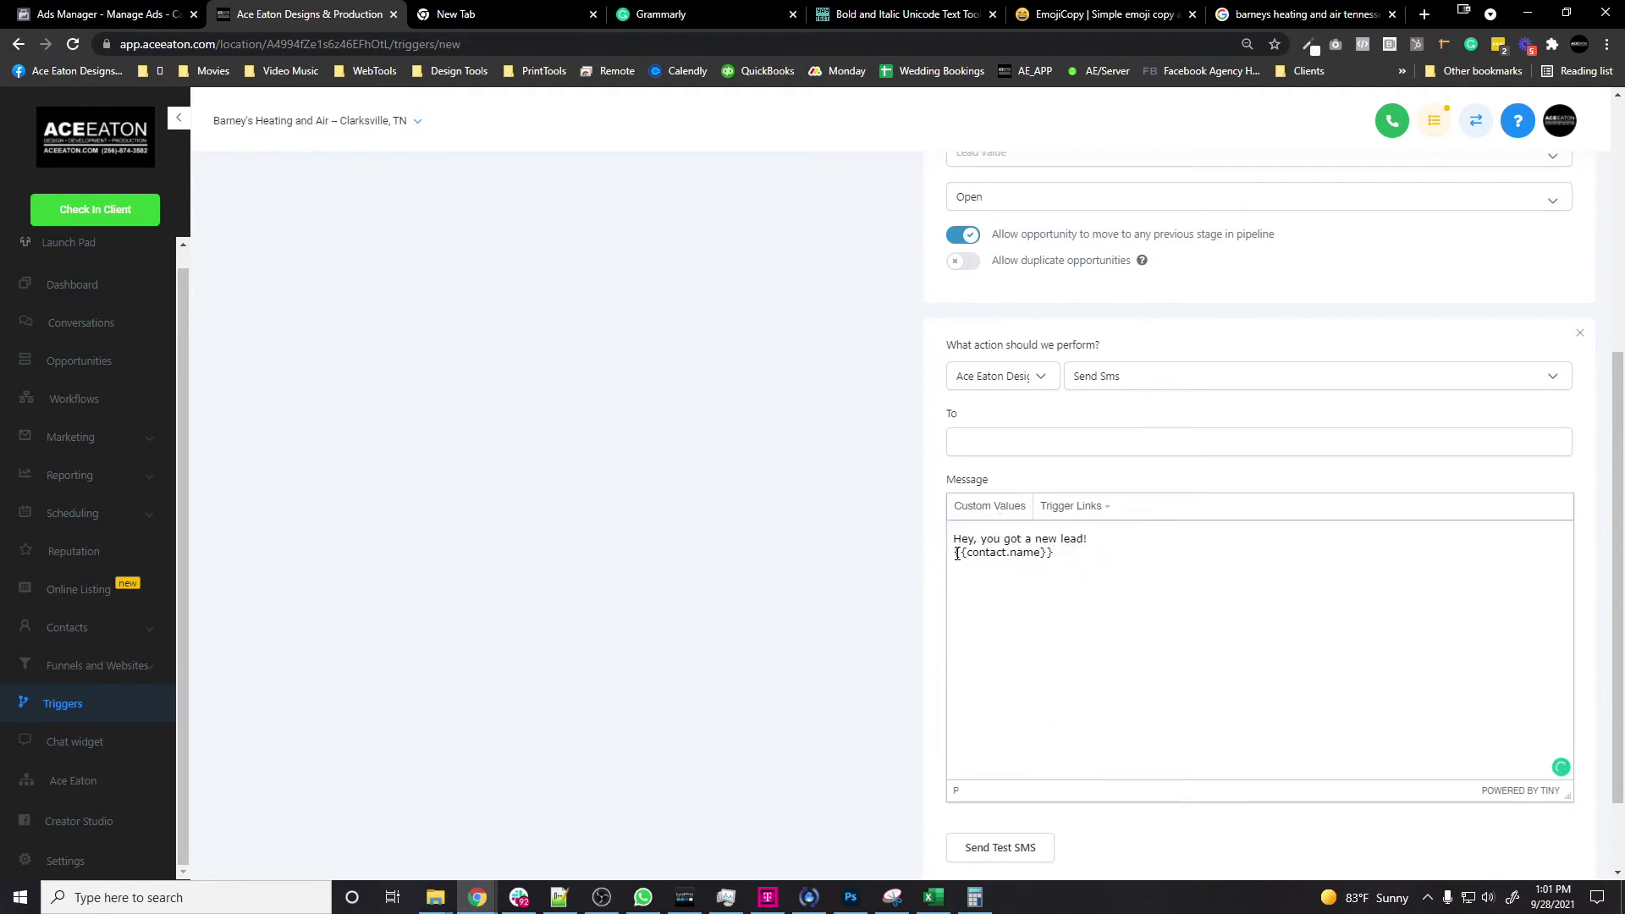
Step: Add 'Name:', 'Phone' and 'Best way to contact' label lines to the SMS body
{"action": "left_click", "coordinate": [957, 555]}
{"action": "type", "text": "Name:"}
{"action": "left_click", "coordinate": [1124, 555]}
{"action": "key", "text": "Return"}
{"action": "type", "text": "Phone"}
{"action": "key", "text": "Return"}
{"action": "type", "text": "Best way to contact:"}
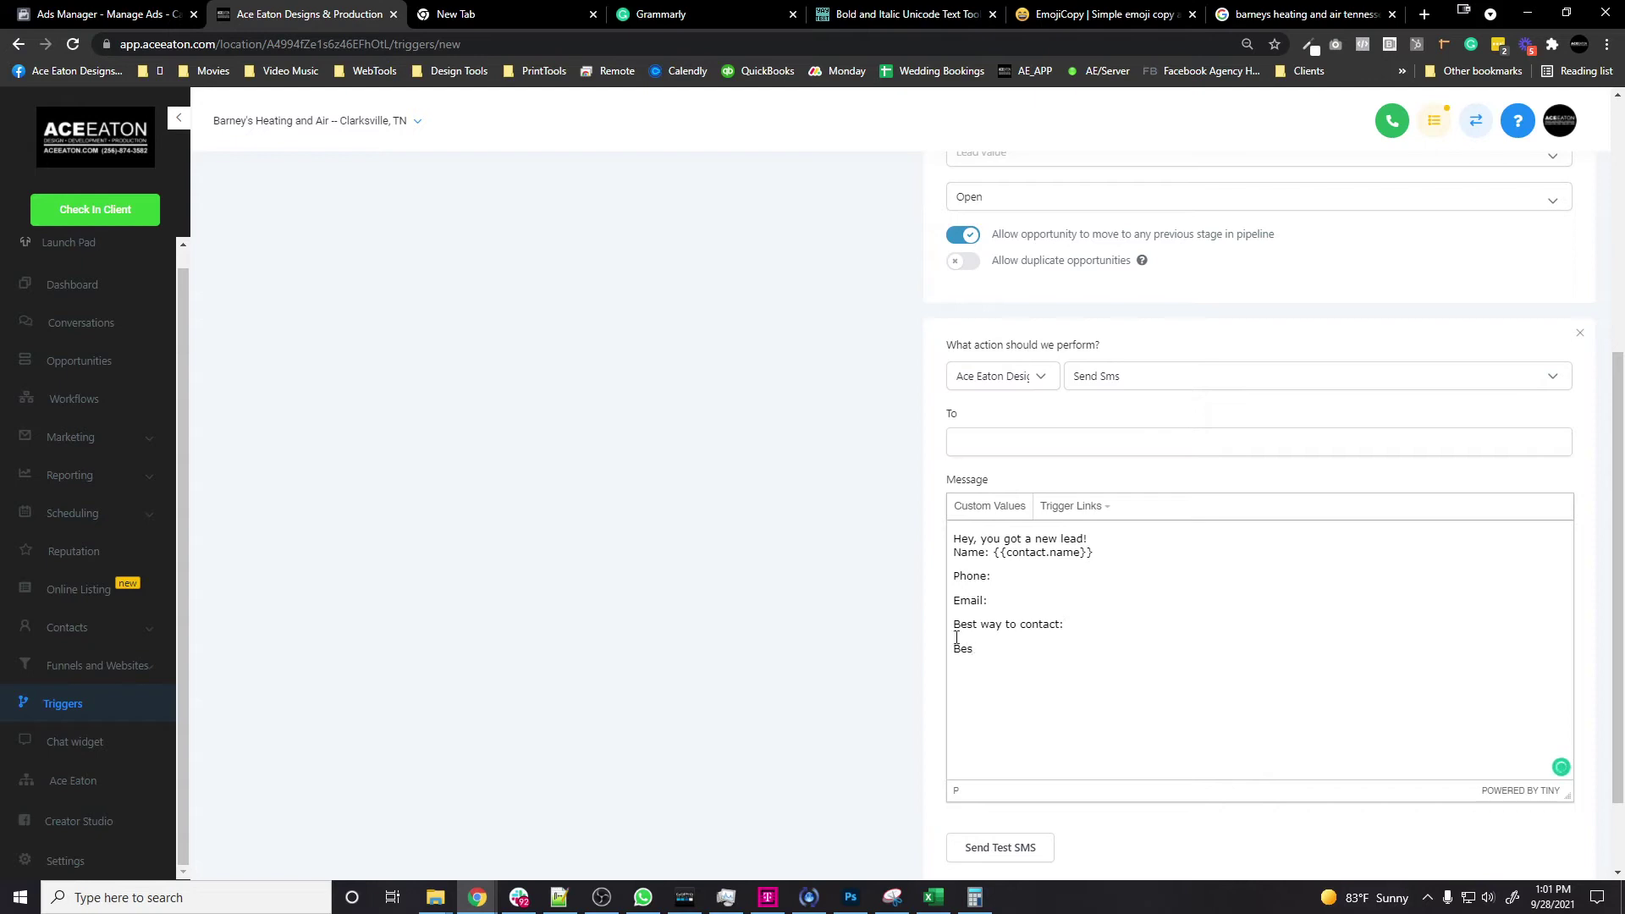
{"action": "key", "text": "BackSpace"}
{"action": "key", "text": "BackSpace"}
{"action": "key", "text": "BackSpace"}
{"action": "left_click", "coordinate": [1023, 576]}
Step: Insert the contact's phone, email and best-way-to-reach custom field as merge values
{"action": "left_click", "coordinate": [989, 506]}
{"action": "left_click", "coordinate": [1069, 650]}
{"action": "left_click", "coordinate": [1007, 600]}
{"action": "left_click", "coordinate": [989, 505]}
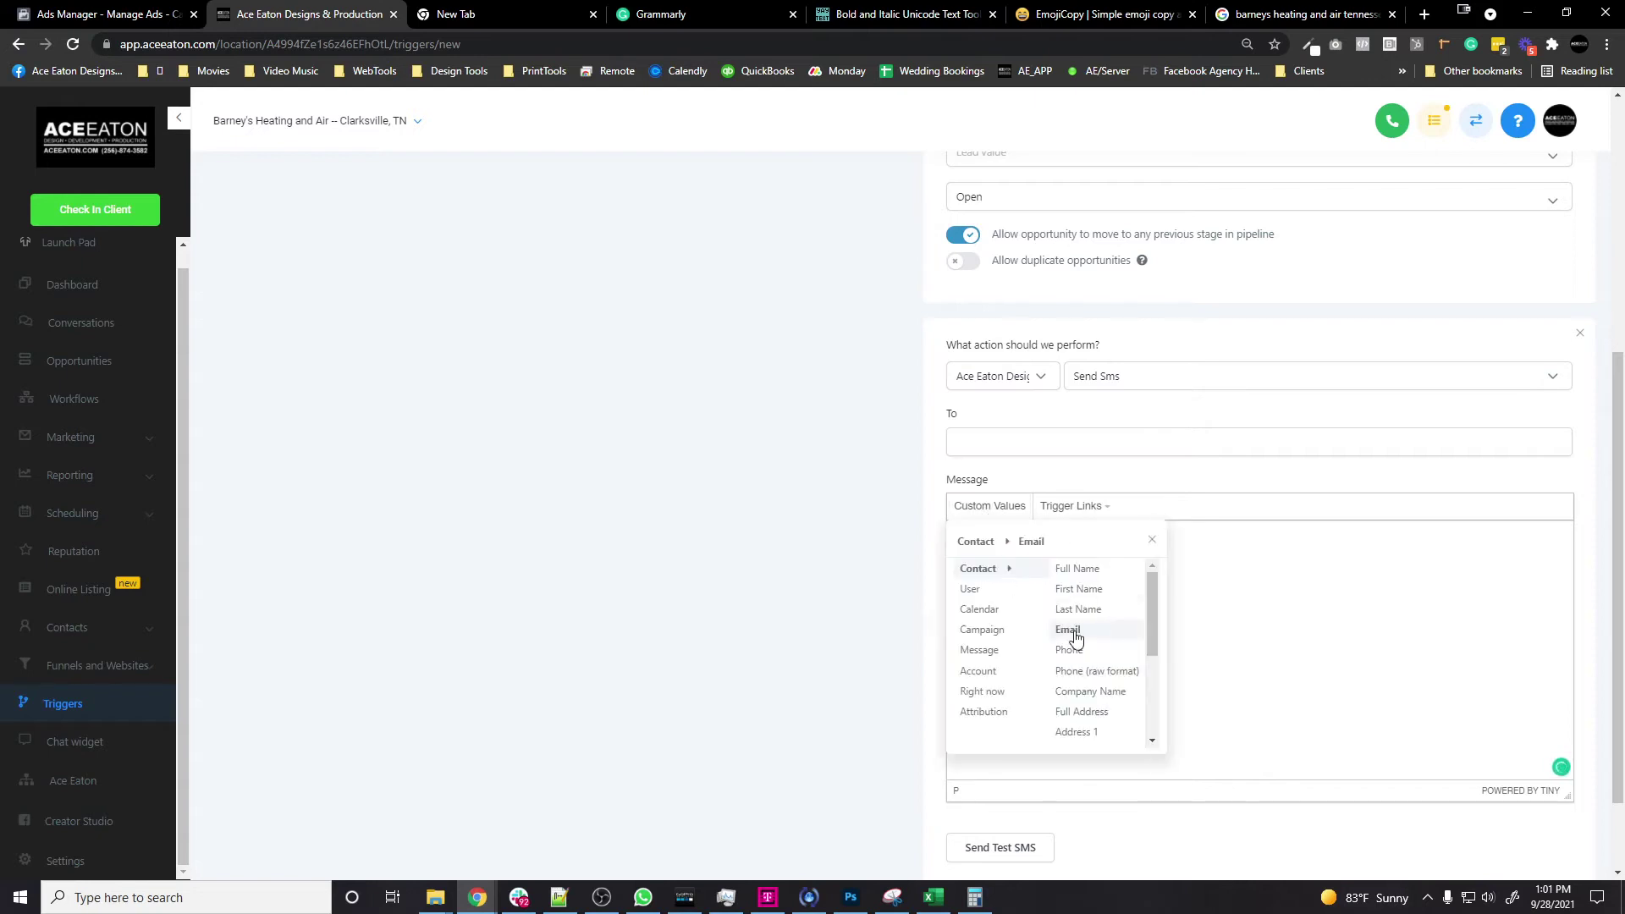
{"action": "left_click", "coordinate": [1075, 637]}
{"action": "left_click", "coordinate": [990, 505]}
{"action": "scroll", "coordinate": [1092, 643], "scroll_direction": "down", "scroll_amount": 5}
{"action": "mouse_move", "coordinate": [1151, 631]}
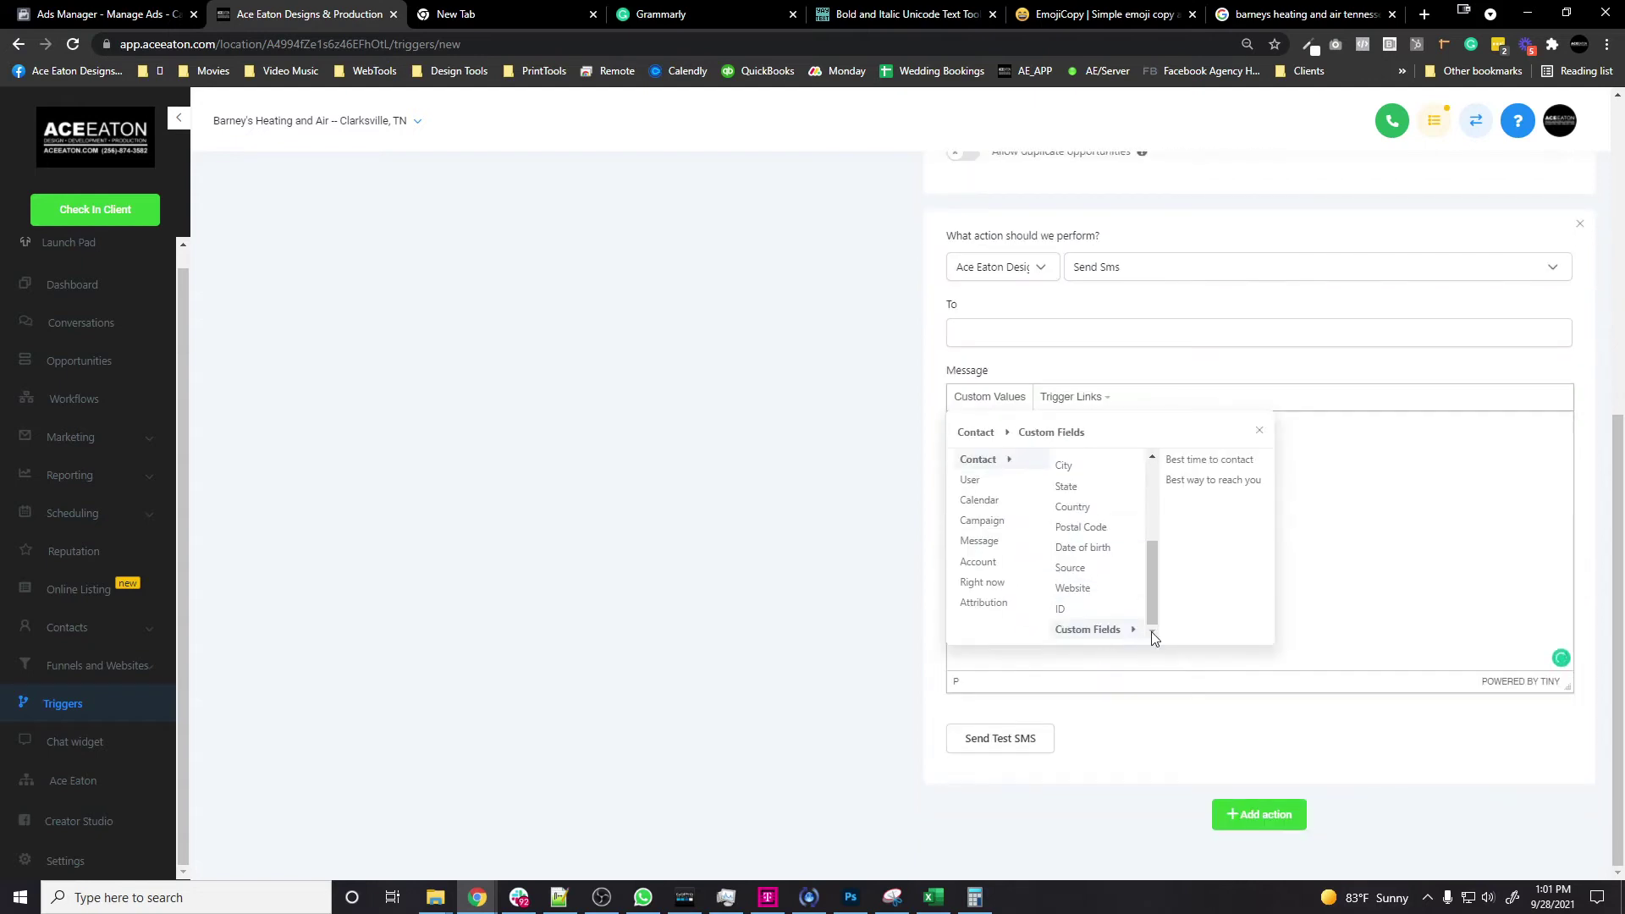
{"action": "left_click", "coordinate": [1213, 480]}
Step: Add a 'Best time to contact lead:' line with the best-time custom field
{"action": "key", "text": "Return"}
{"action": "type", "text": "Best "}
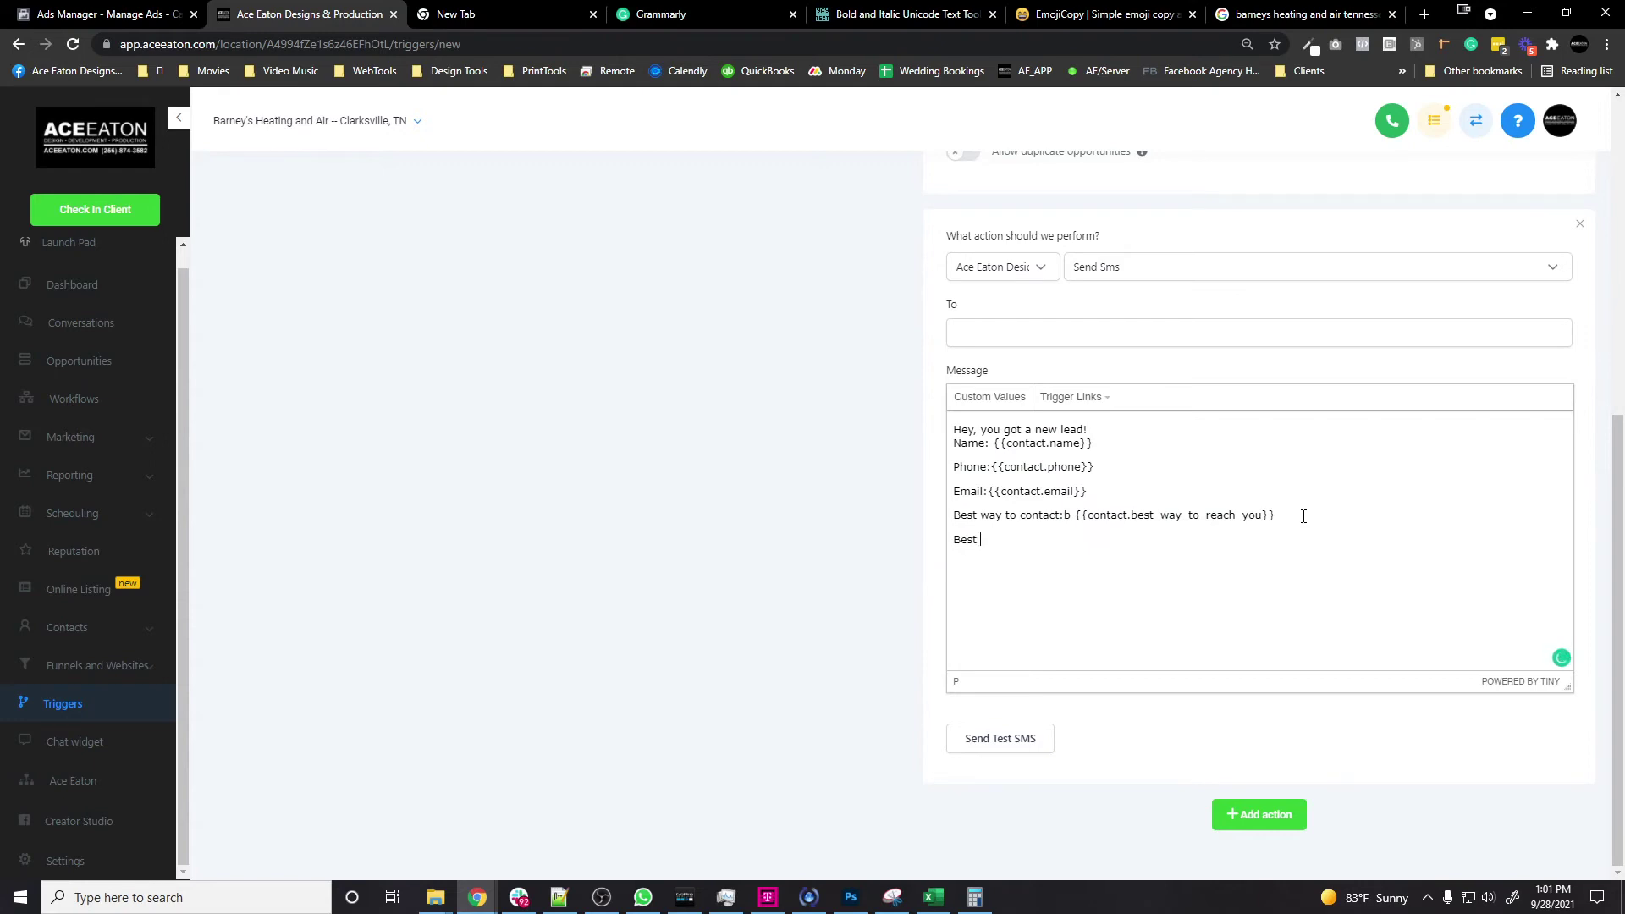
{"action": "type", "text": "time to contact lead:"}
{"action": "left_click", "coordinate": [1000, 397]}
{"action": "mouse_move", "coordinate": [1088, 627]}
{"action": "left_click", "coordinate": [1197, 474]}
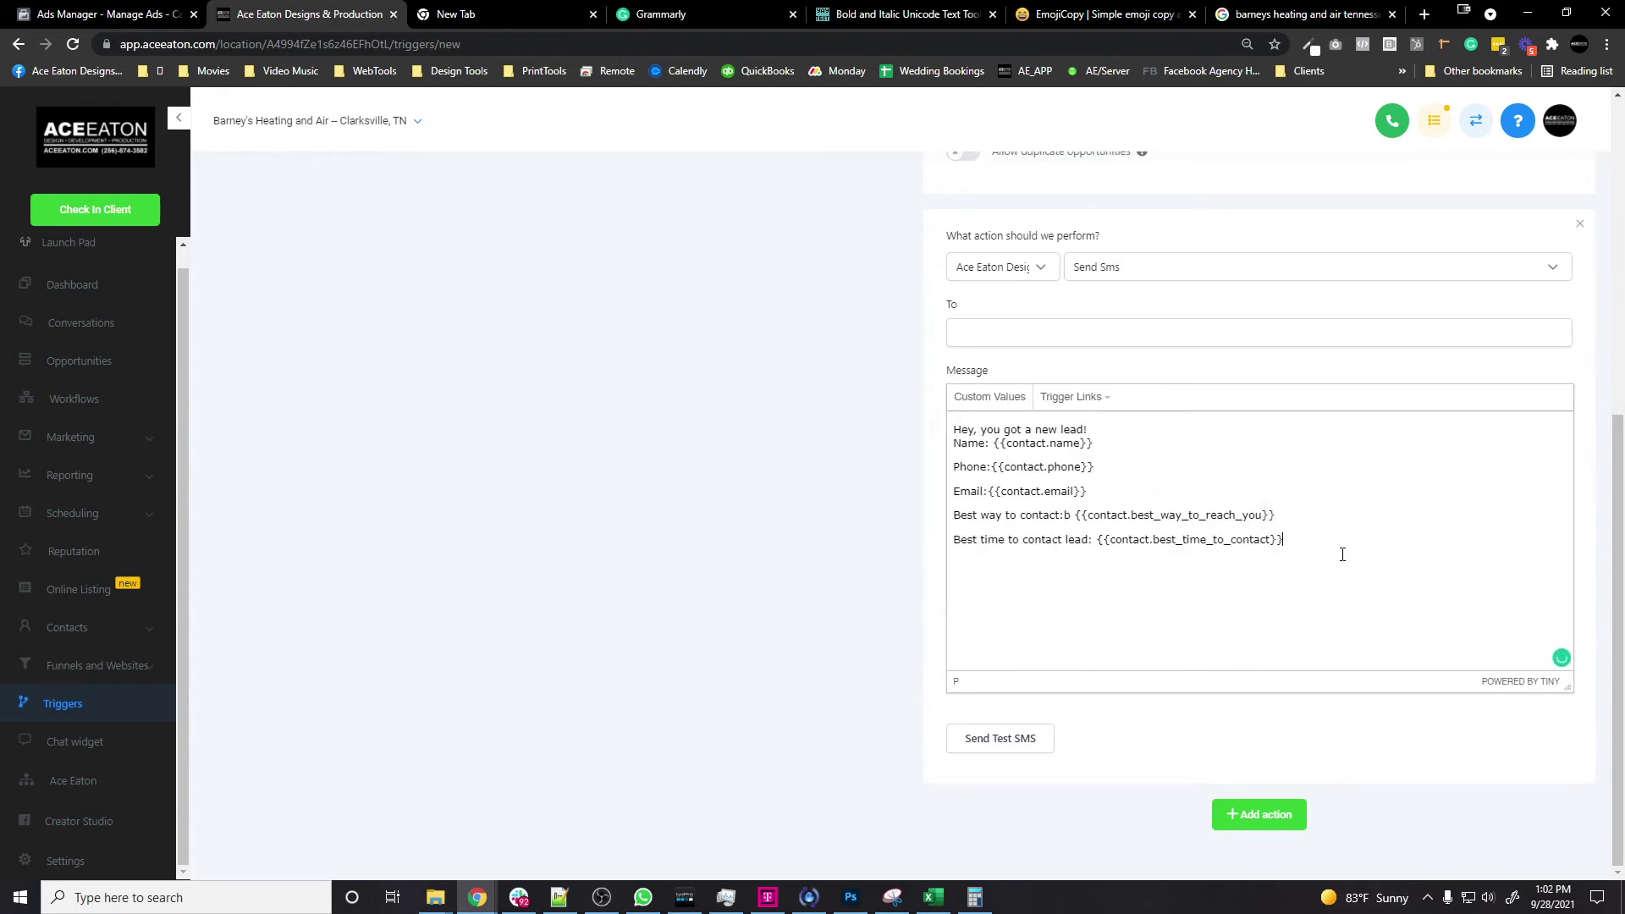
{"action": "scroll", "coordinate": [1288, 524], "scroll_direction": "up", "scroll_amount": 1}
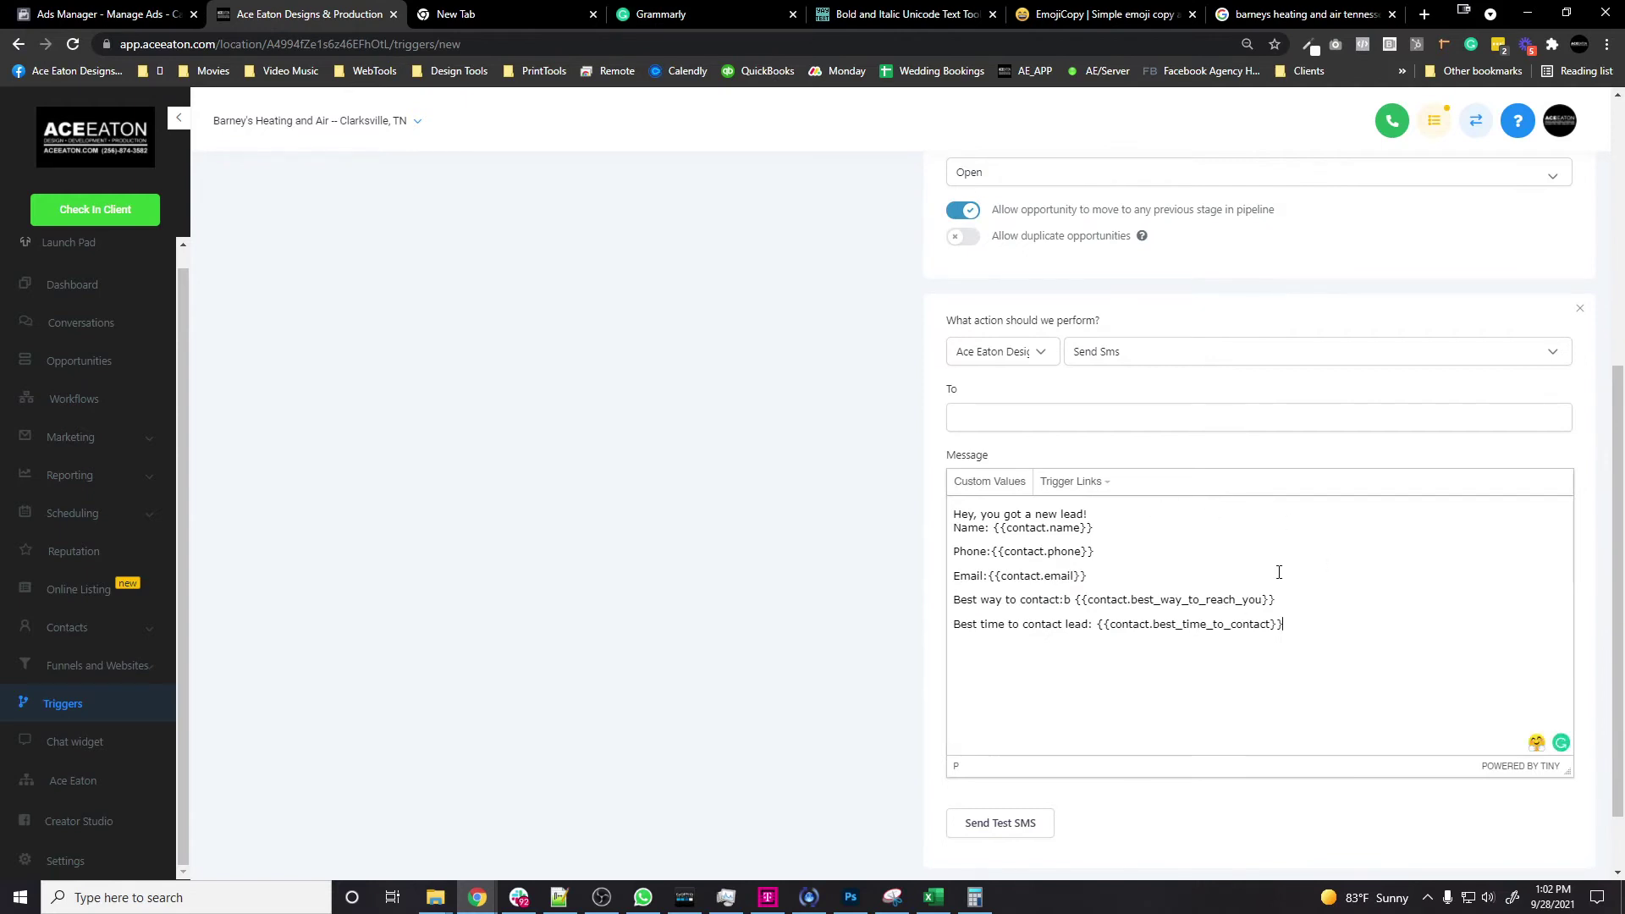
{"action": "scroll", "coordinate": [1201, 622], "scroll_direction": "down", "scroll_amount": 1}
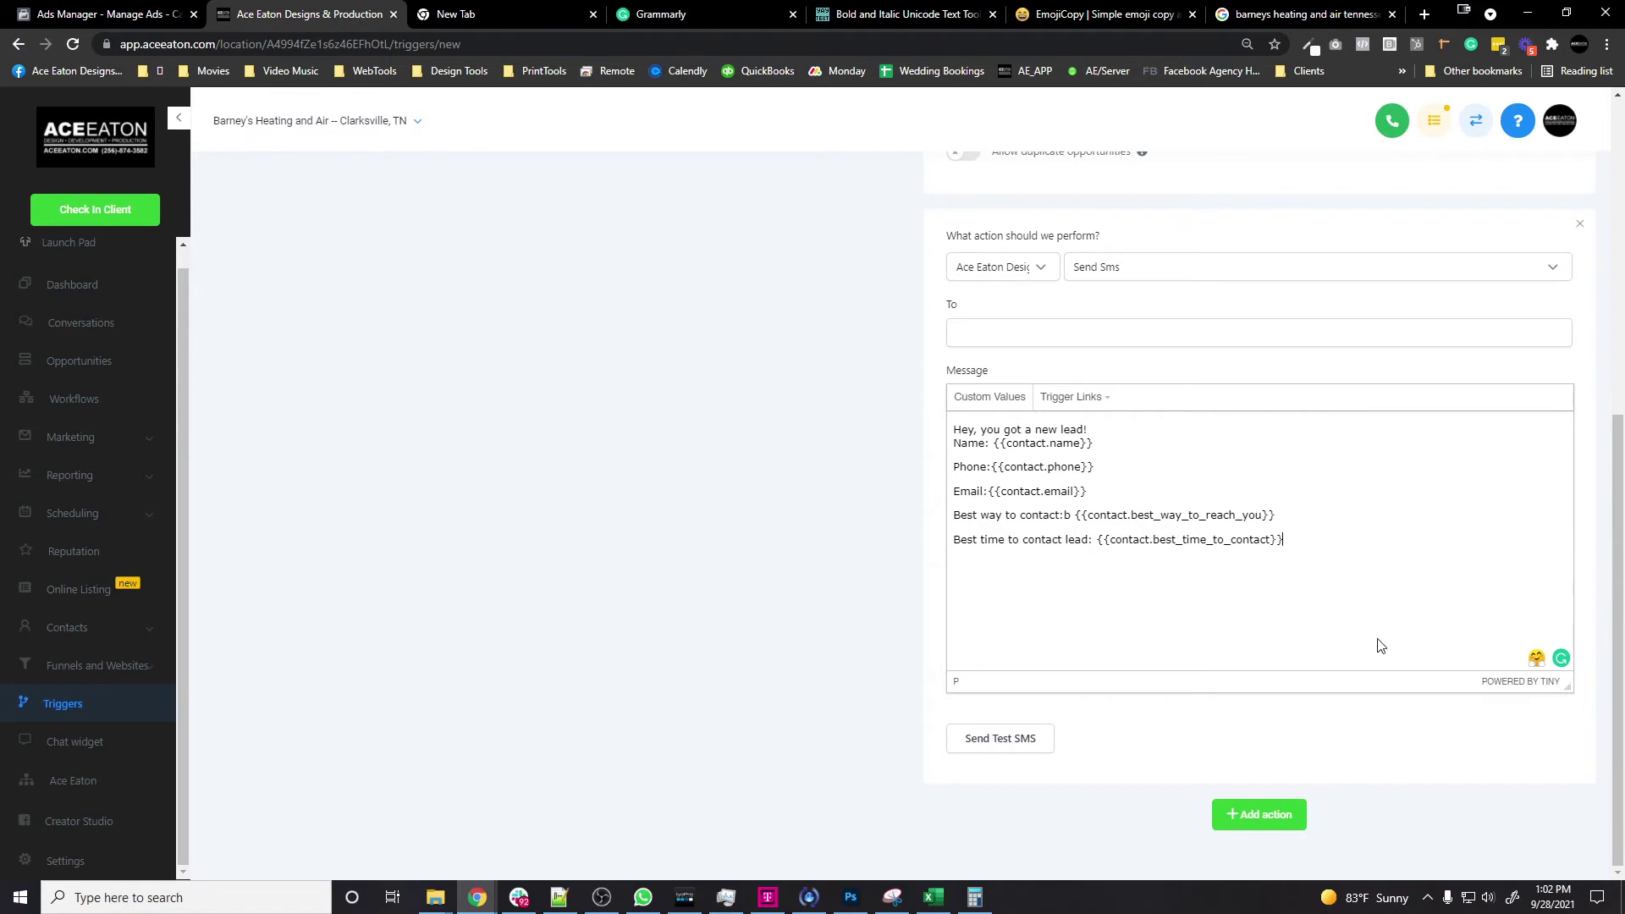
{"action": "scroll", "coordinate": [1379, 643], "scroll_direction": "up", "scroll_amount": 2}
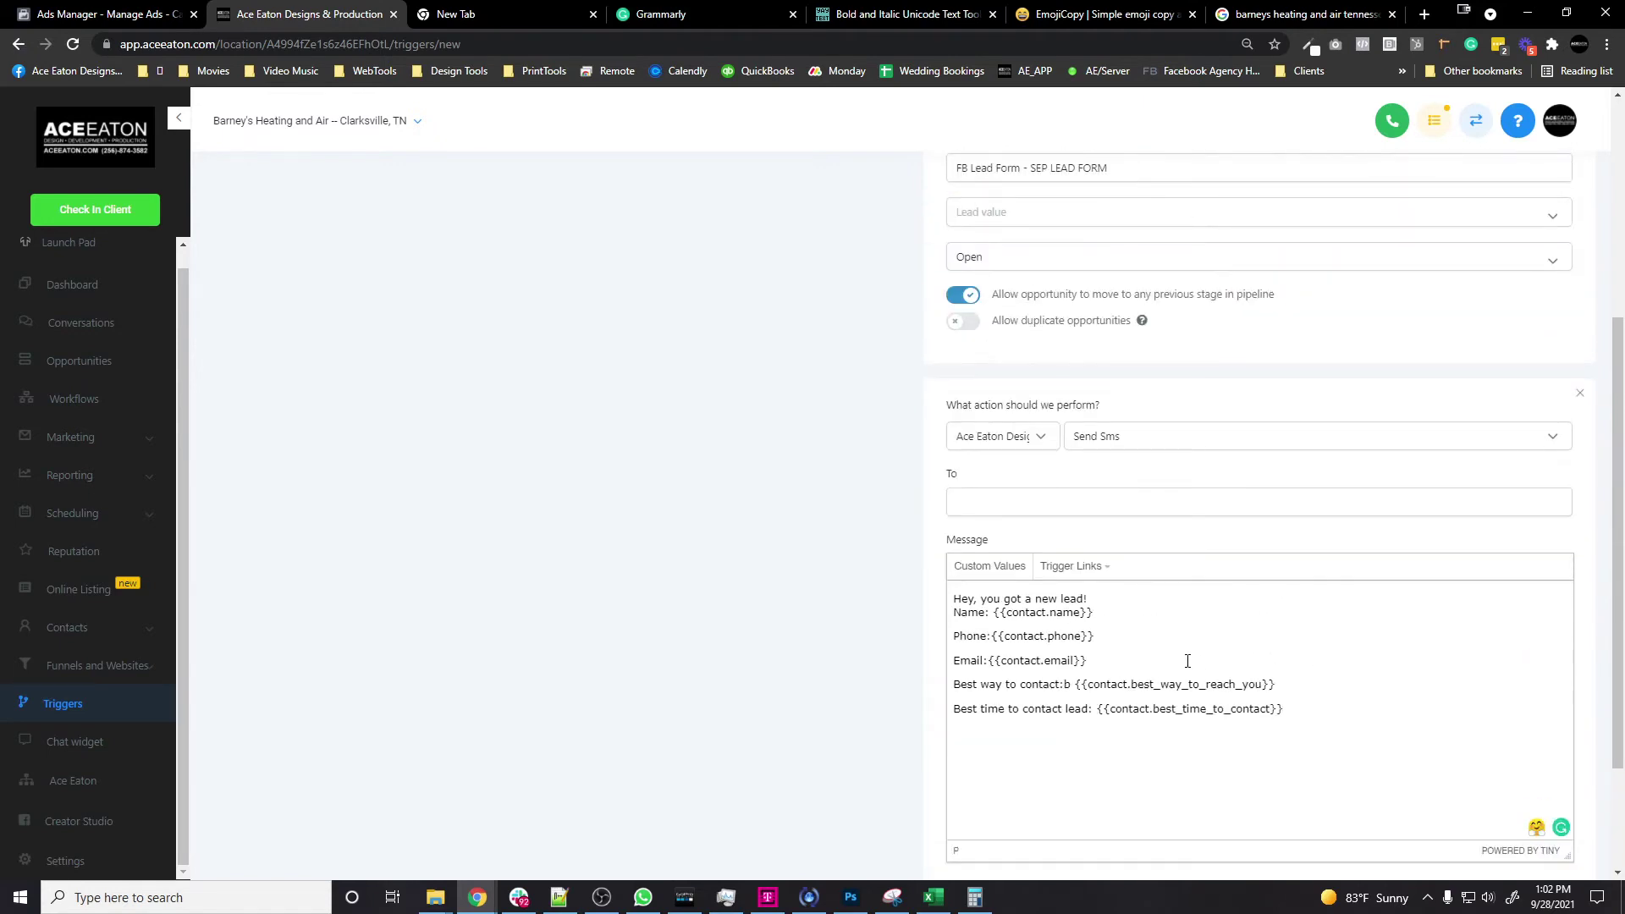
{"action": "scroll", "coordinate": [1187, 661], "scroll_direction": "up", "scroll_amount": 5}
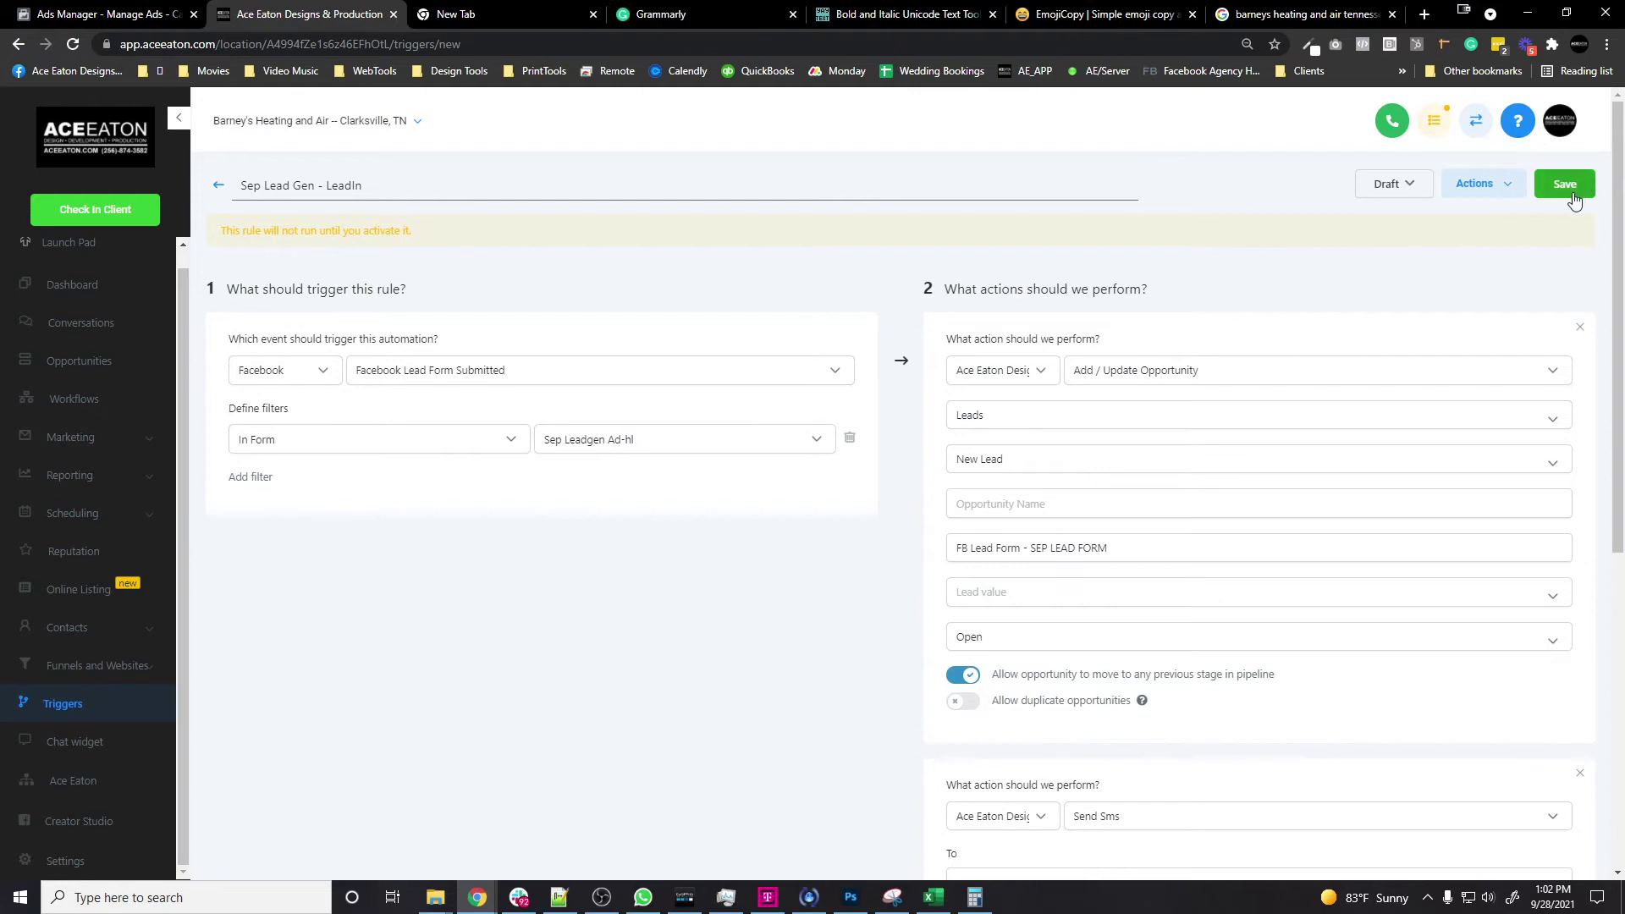
Step: Fill the SMS To field with the pasted recipient phone number
{"action": "left_click", "coordinate": [1388, 185]}
{"action": "left_click", "coordinate": [1392, 218]}
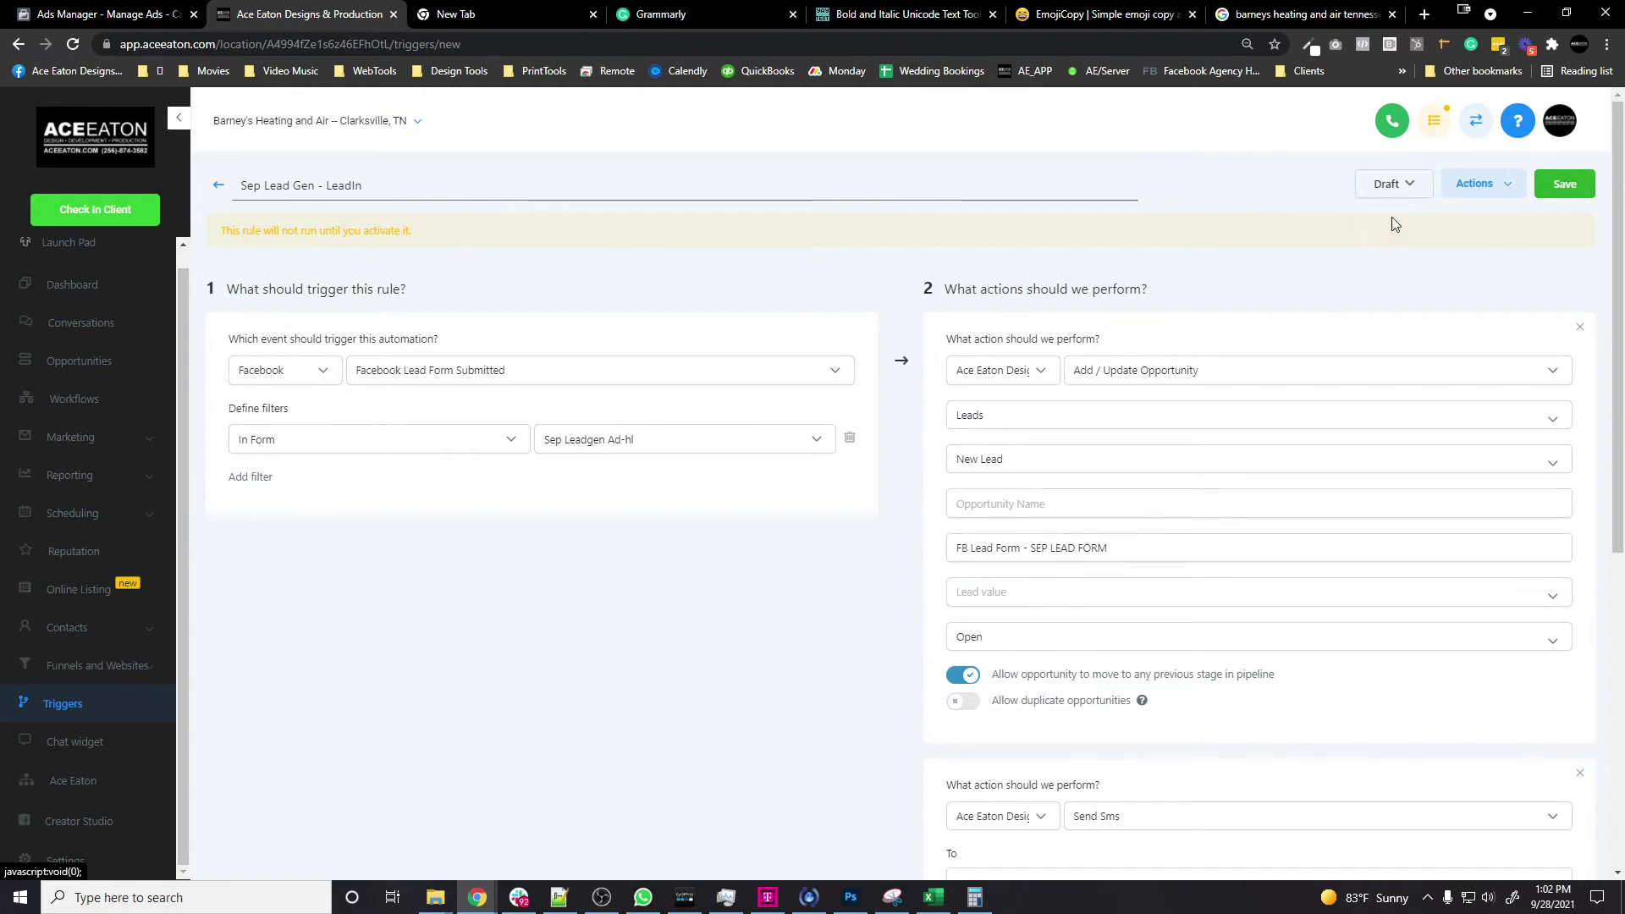
{"action": "left_click", "coordinate": [1398, 191]}
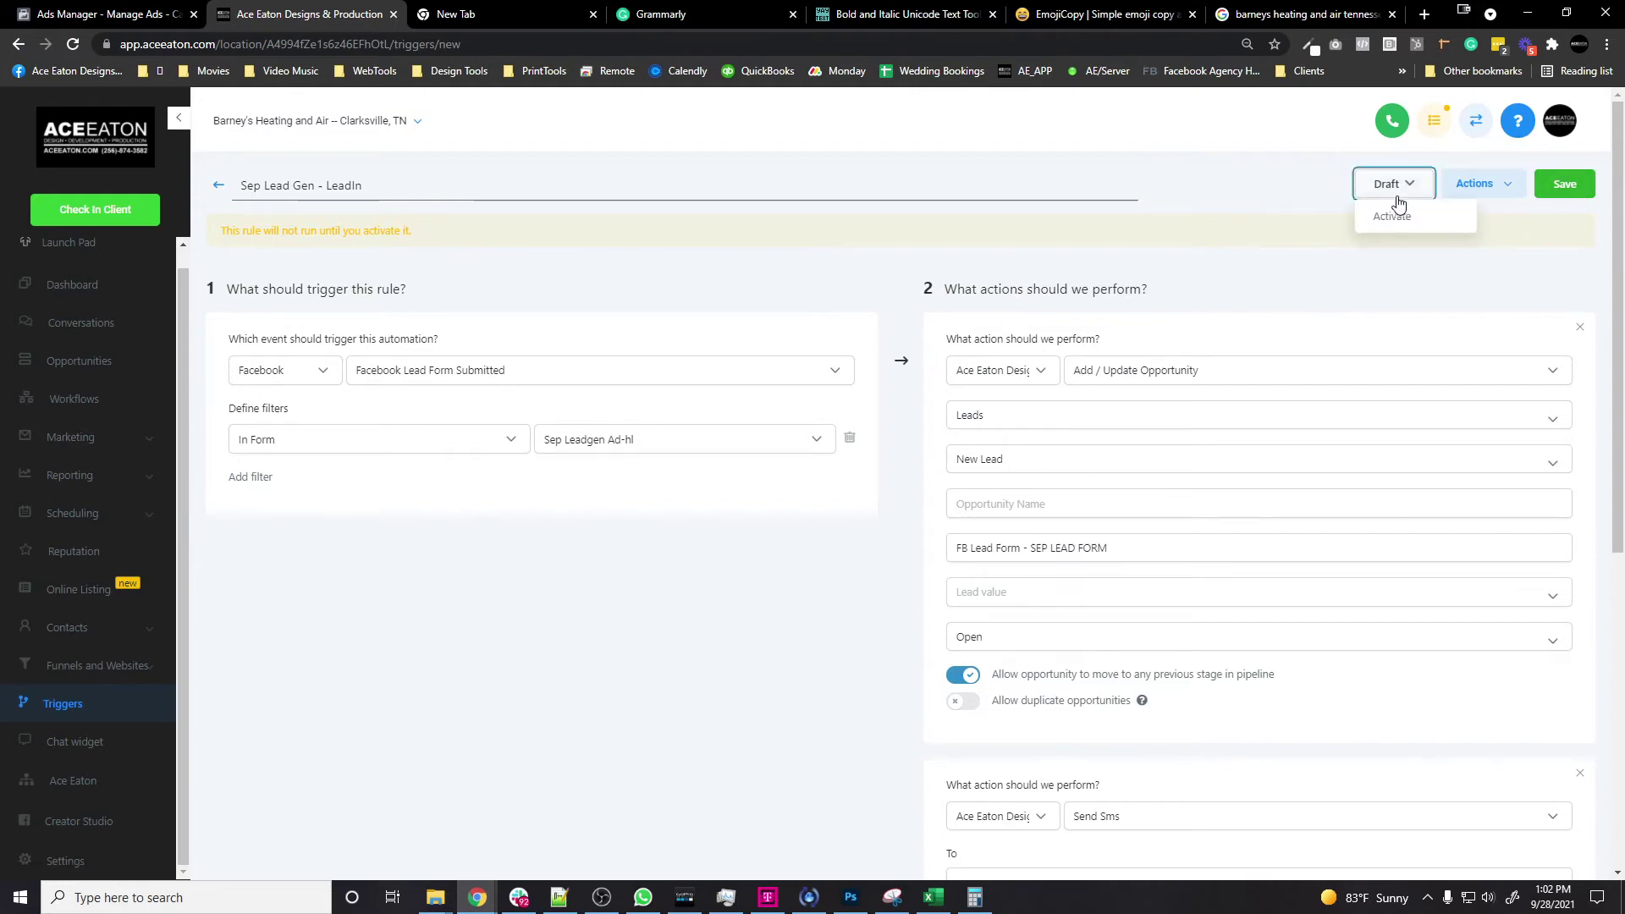
{"action": "left_click", "coordinate": [1394, 268]}
{"action": "scroll", "coordinate": [1207, 575], "scroll_direction": "down", "scroll_amount": 3}
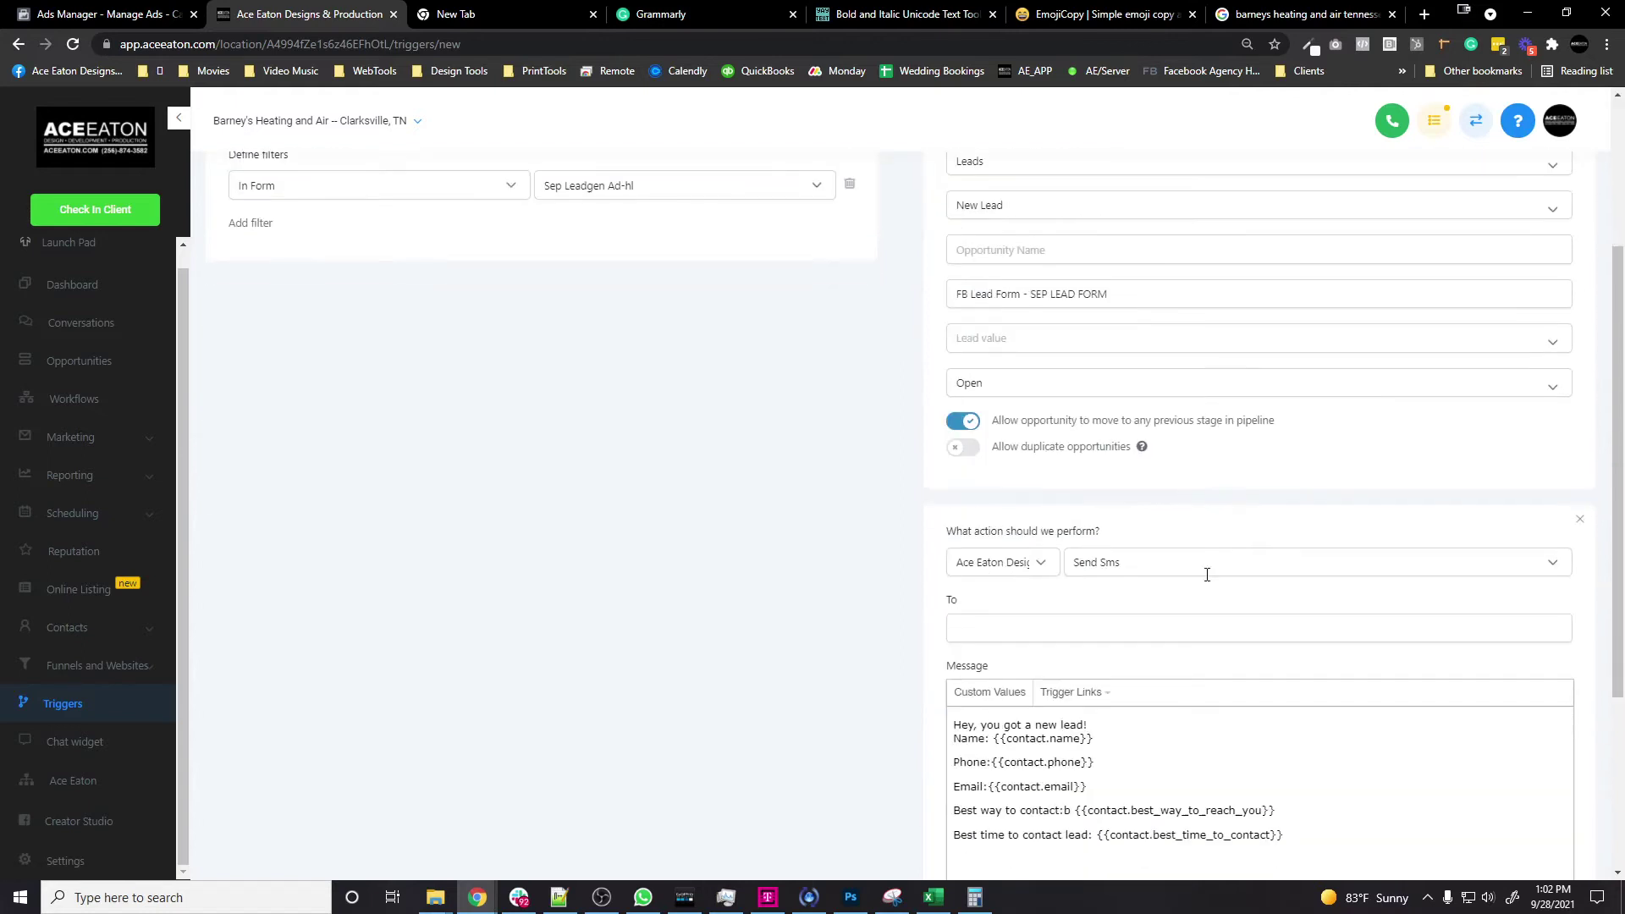
{"action": "left_click", "coordinate": [1027, 636]}
Step: Set the Sep Lead Gen - LeadIn trigger to Active and save it
{"action": "scroll", "coordinate": [1298, 505], "scroll_direction": "up", "scroll_amount": 3}
{"action": "left_click", "coordinate": [1396, 185]}
{"action": "left_click", "coordinate": [1392, 217]}
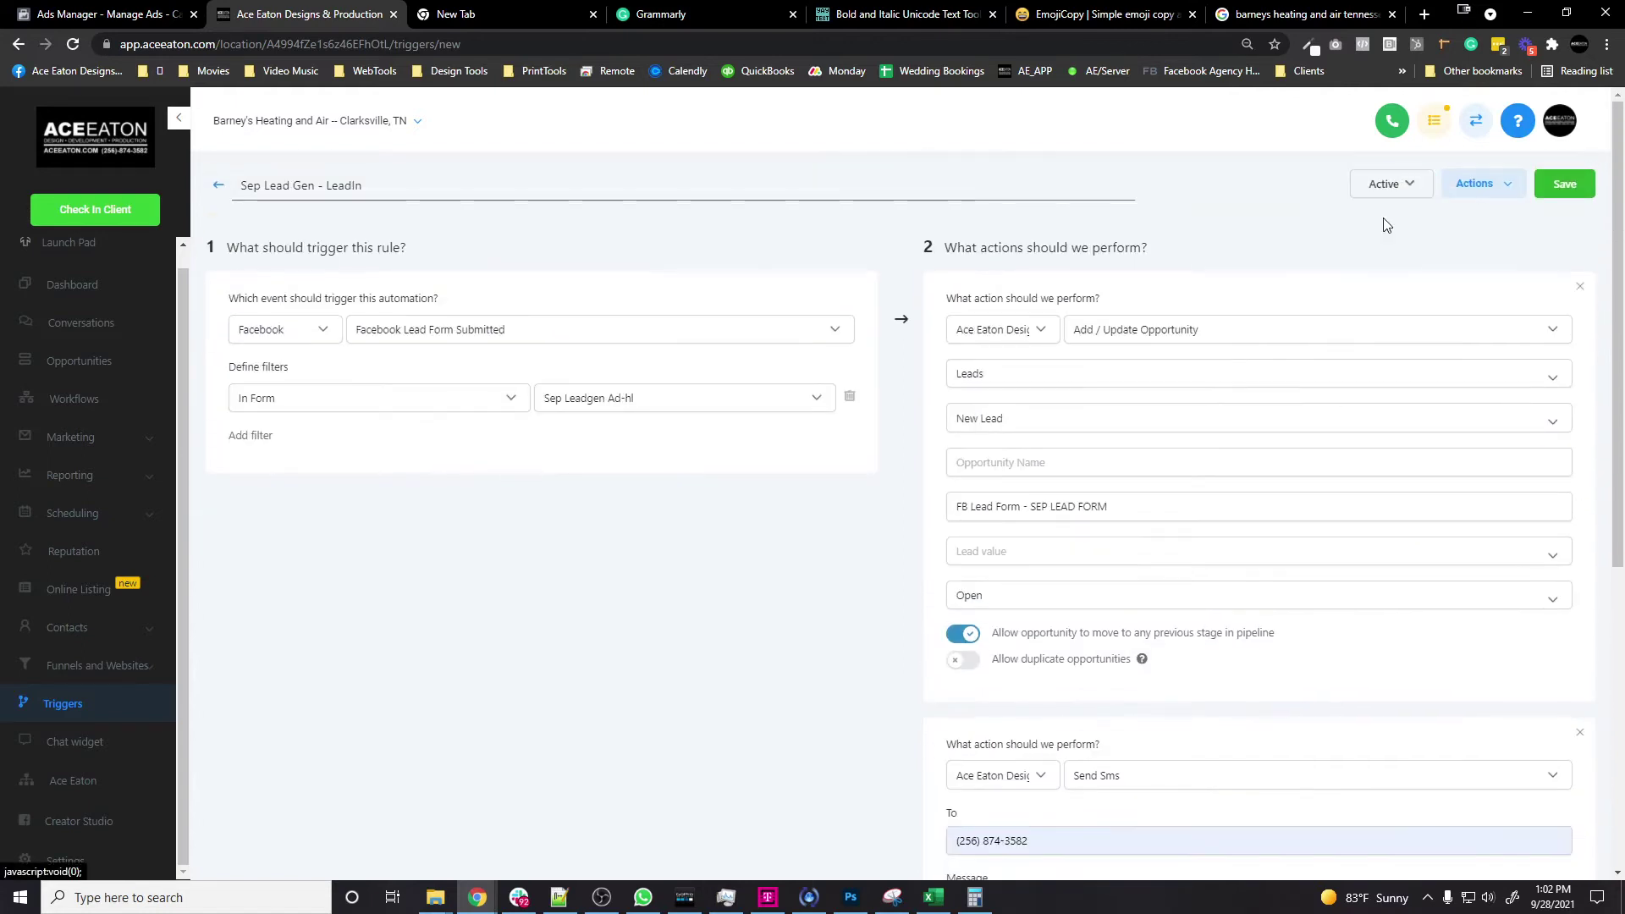
{"action": "left_click", "coordinate": [1567, 184]}
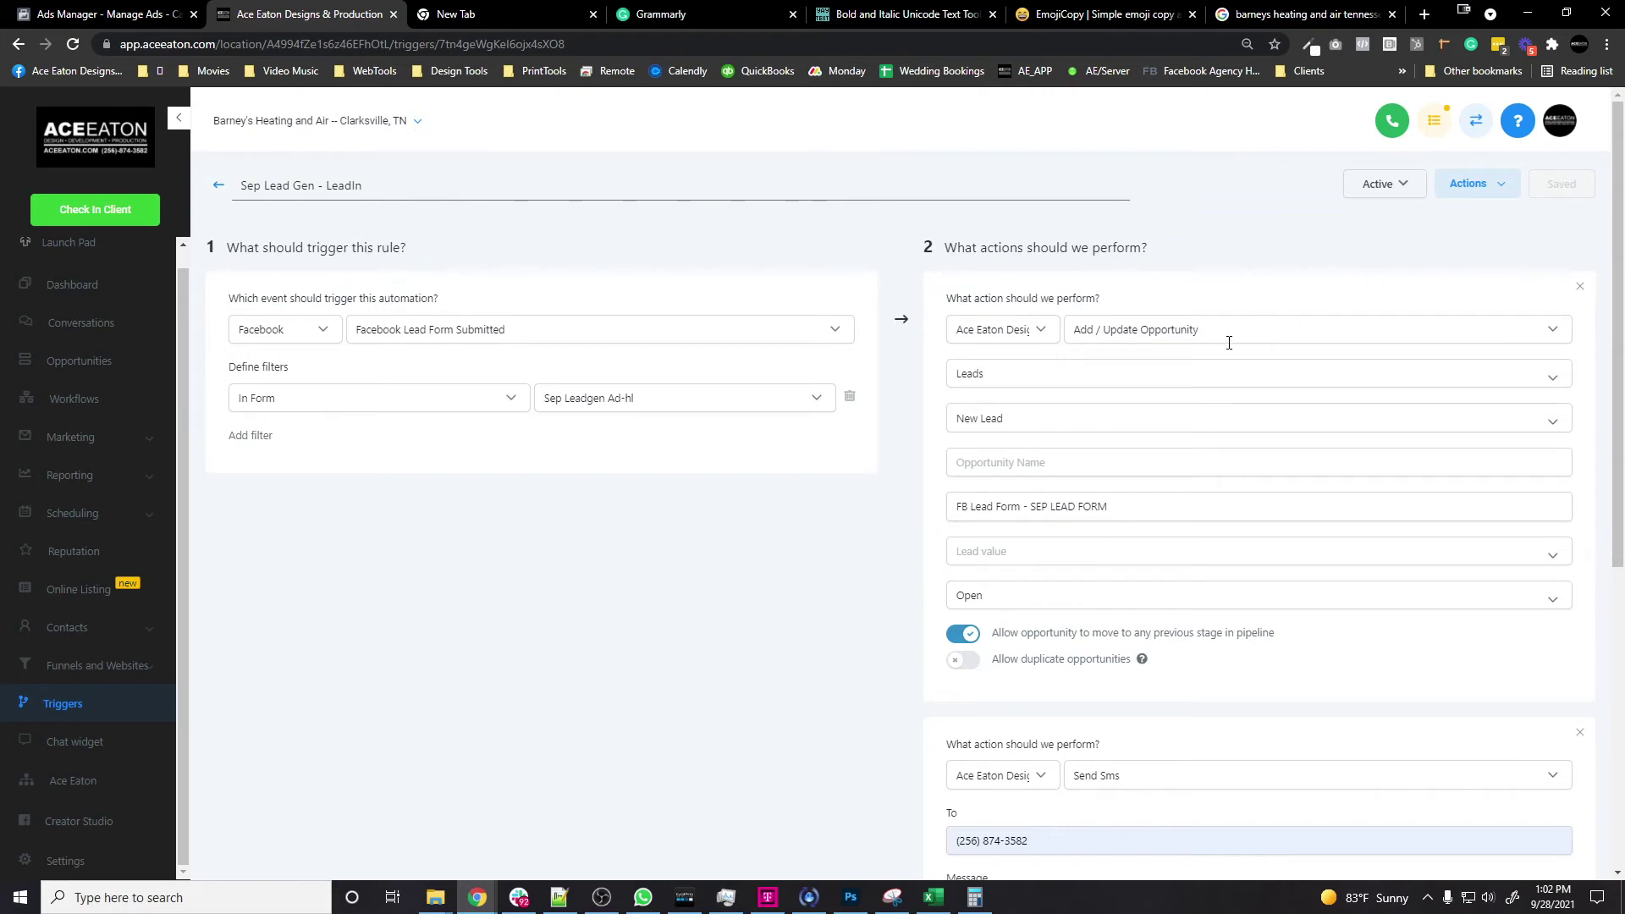
Step: Add a third action set to Add To Campaign and try choosing a campaign
{"action": "scroll", "coordinate": [1317, 446], "scroll_direction": "down", "scroll_amount": 3}
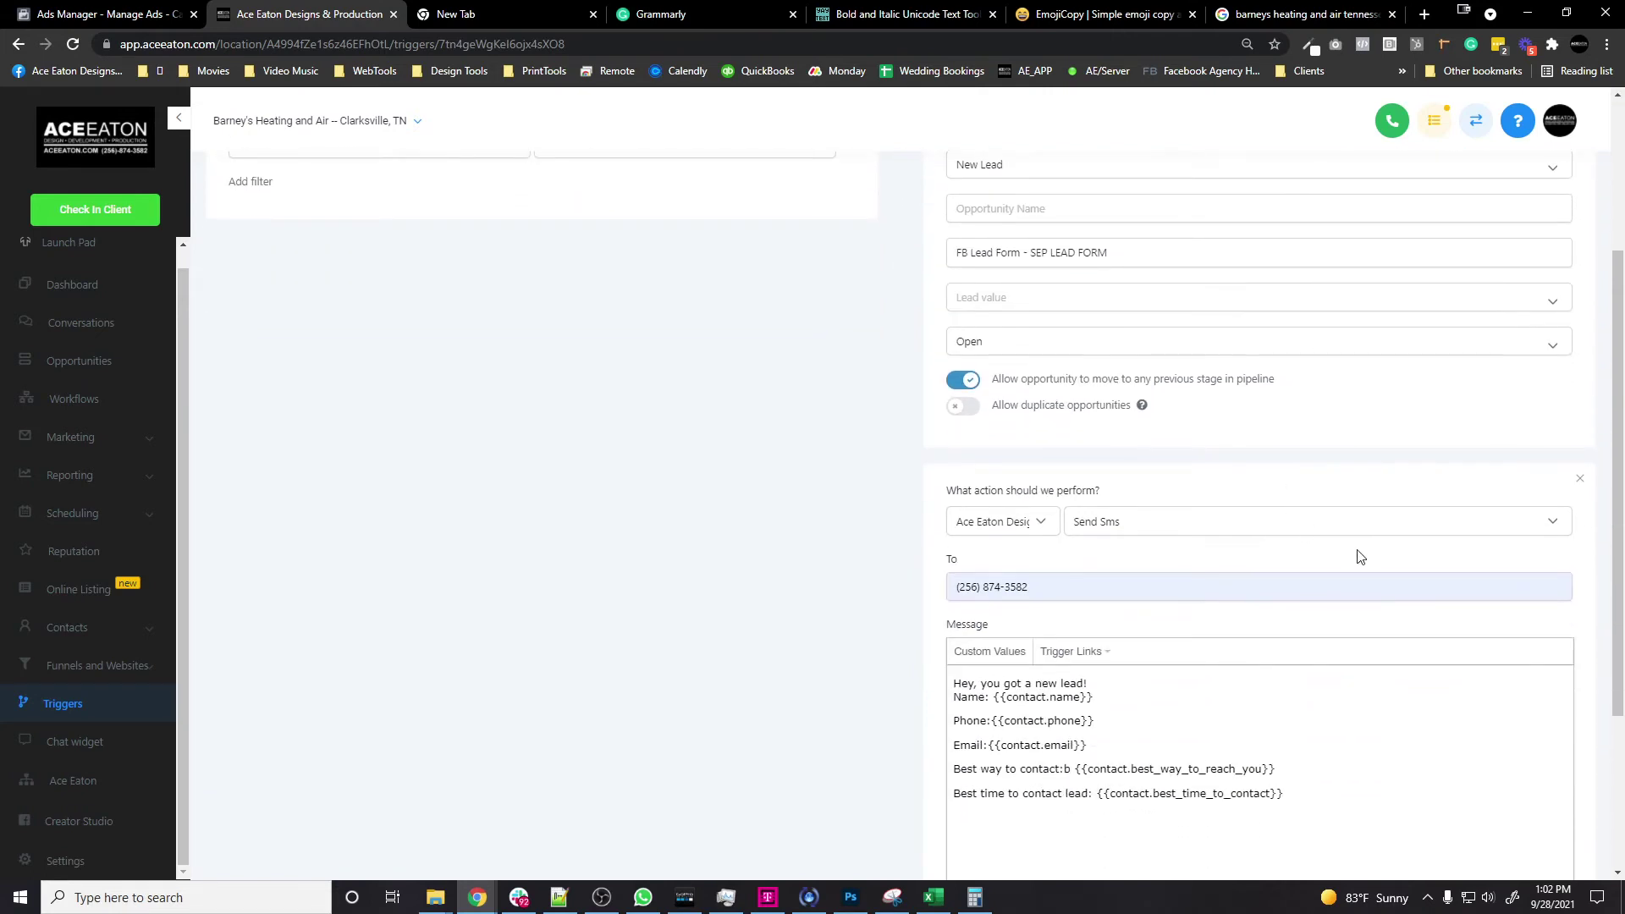
{"action": "scroll", "coordinate": [1348, 550], "scroll_direction": "up", "scroll_amount": 2}
{"action": "scroll", "coordinate": [1341, 548], "scroll_direction": "up", "scroll_amount": 1}
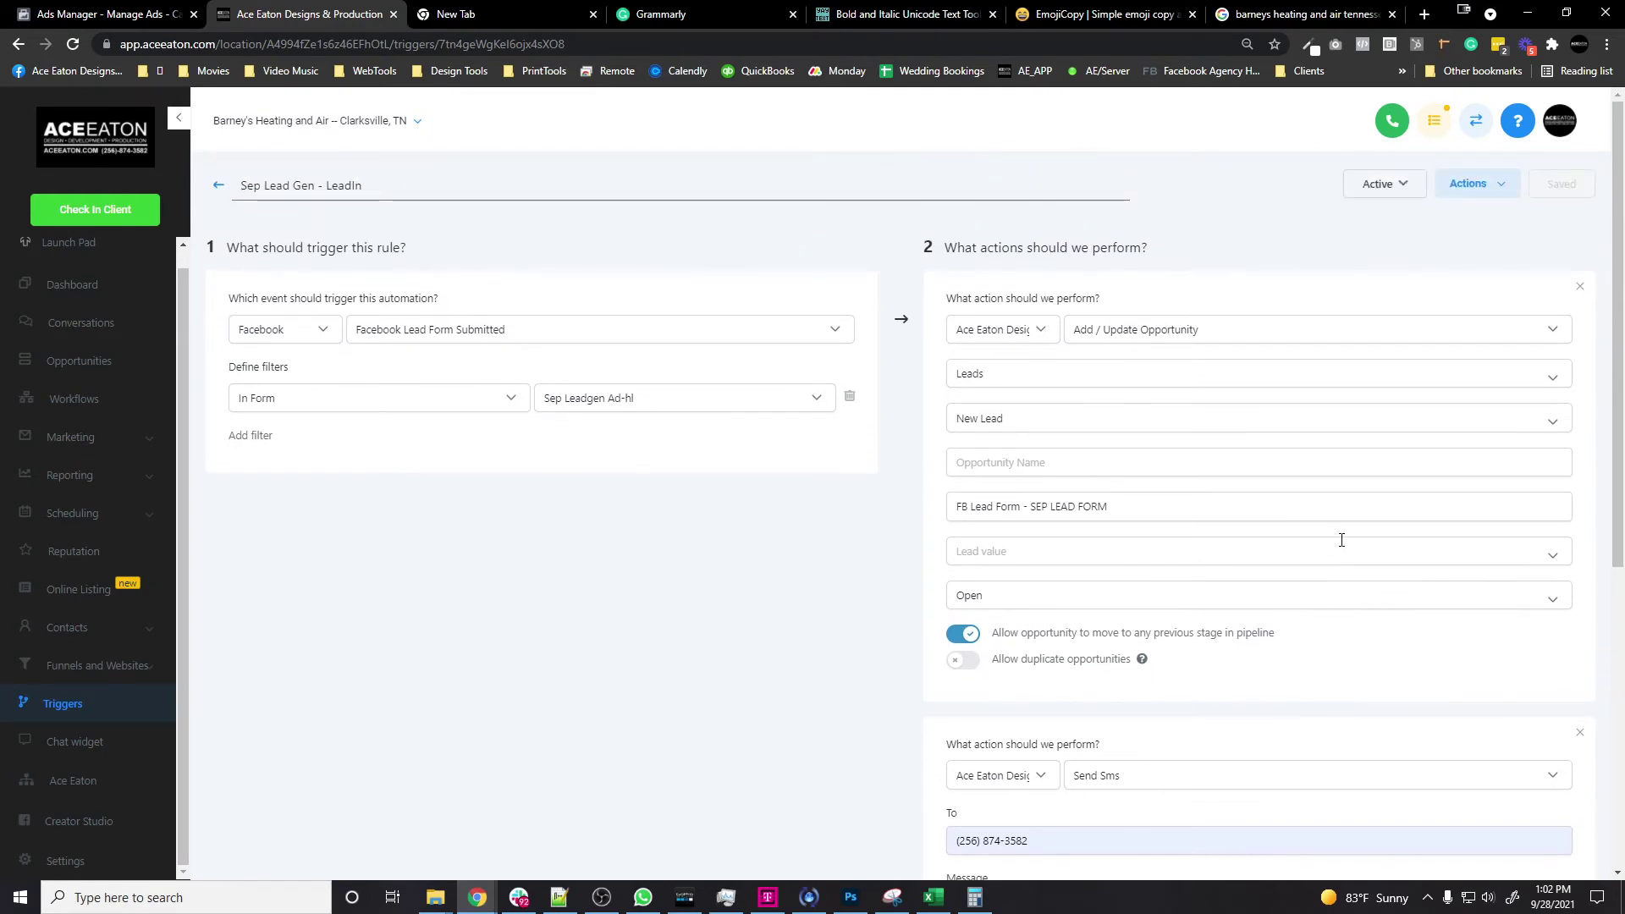
{"action": "scroll", "coordinate": [1340, 542], "scroll_direction": "down", "scroll_amount": 6}
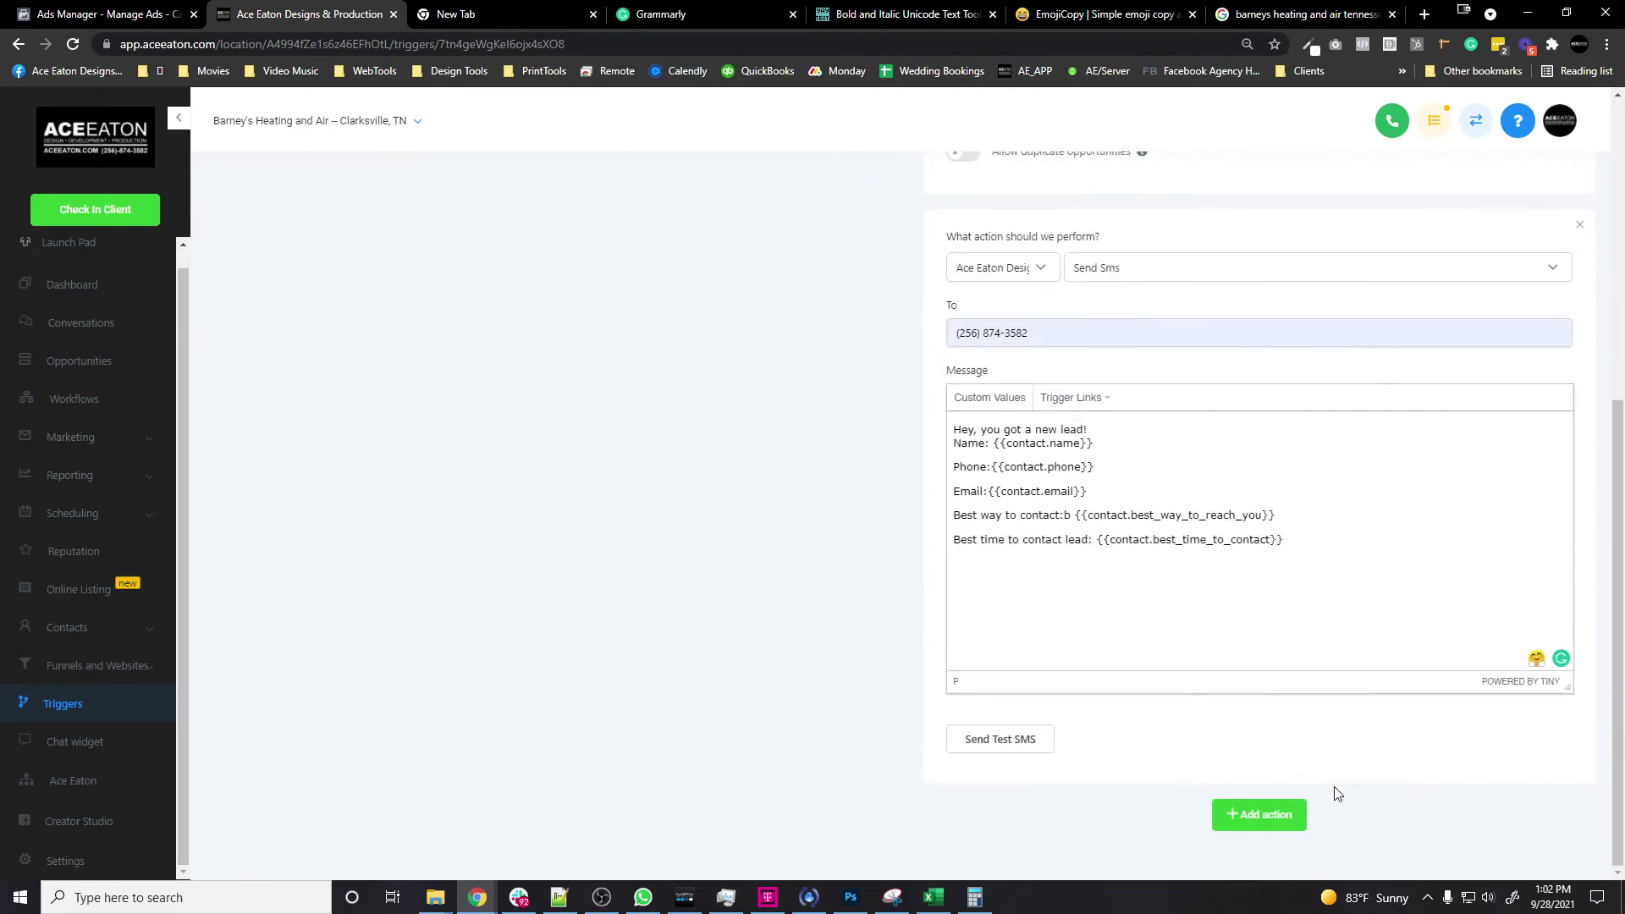
{"action": "left_click", "coordinate": [1233, 812]}
{"action": "left_click", "coordinate": [1173, 735]}
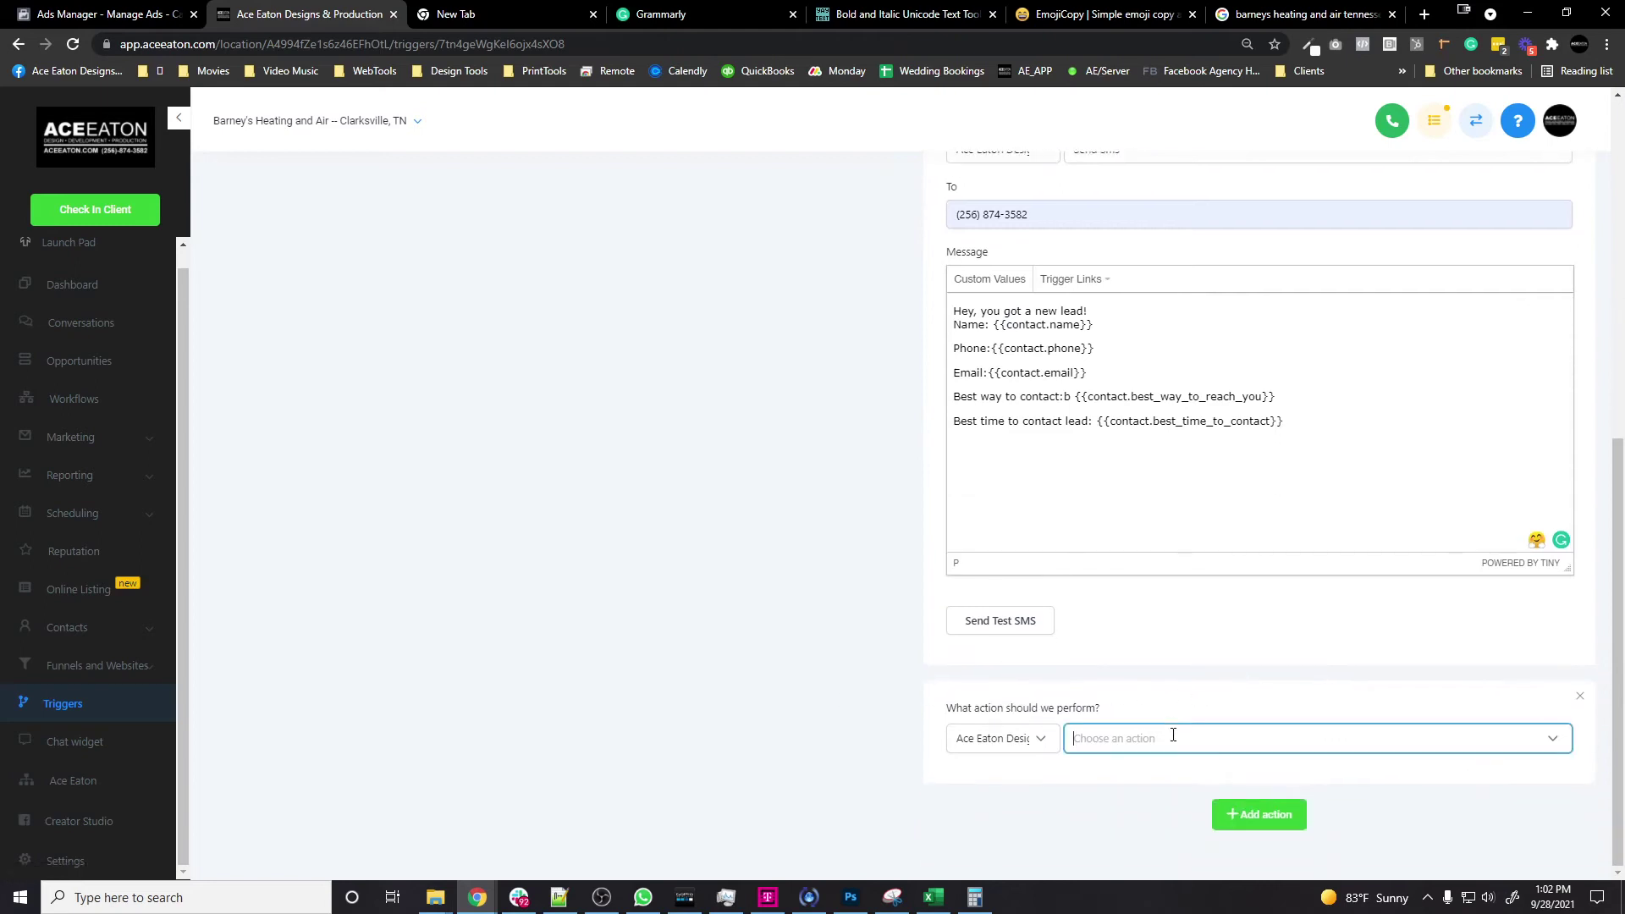
{"action": "left_click", "coordinate": [1241, 606]}
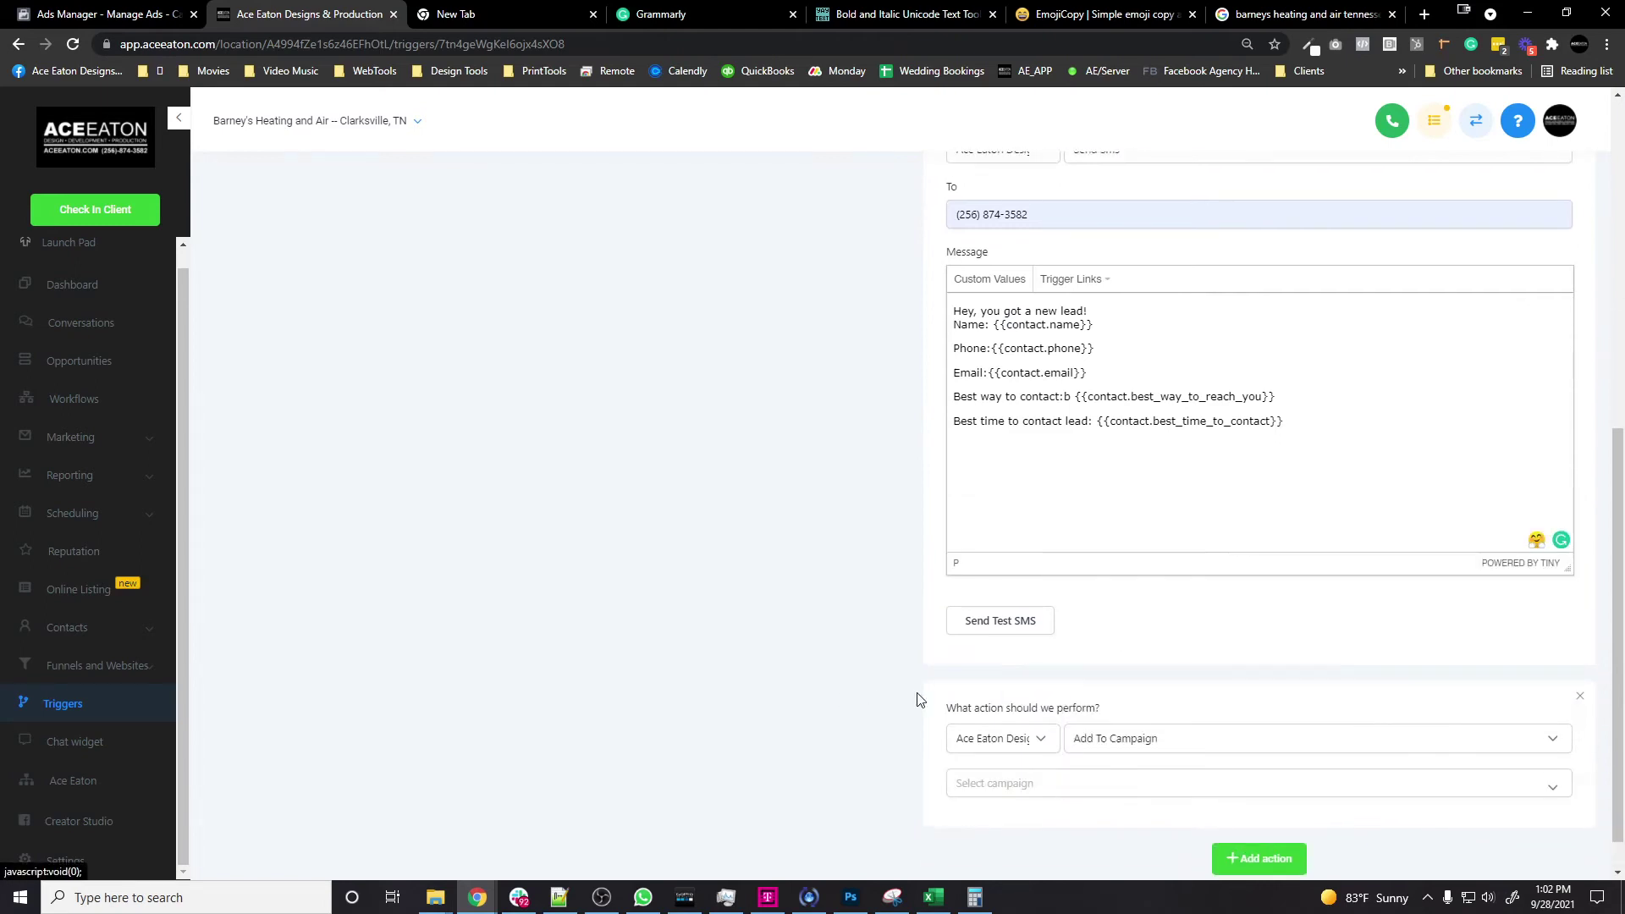
{"action": "scroll", "coordinate": [920, 699], "scroll_direction": "down", "scroll_amount": 1}
{"action": "left_click", "coordinate": [1009, 739]}
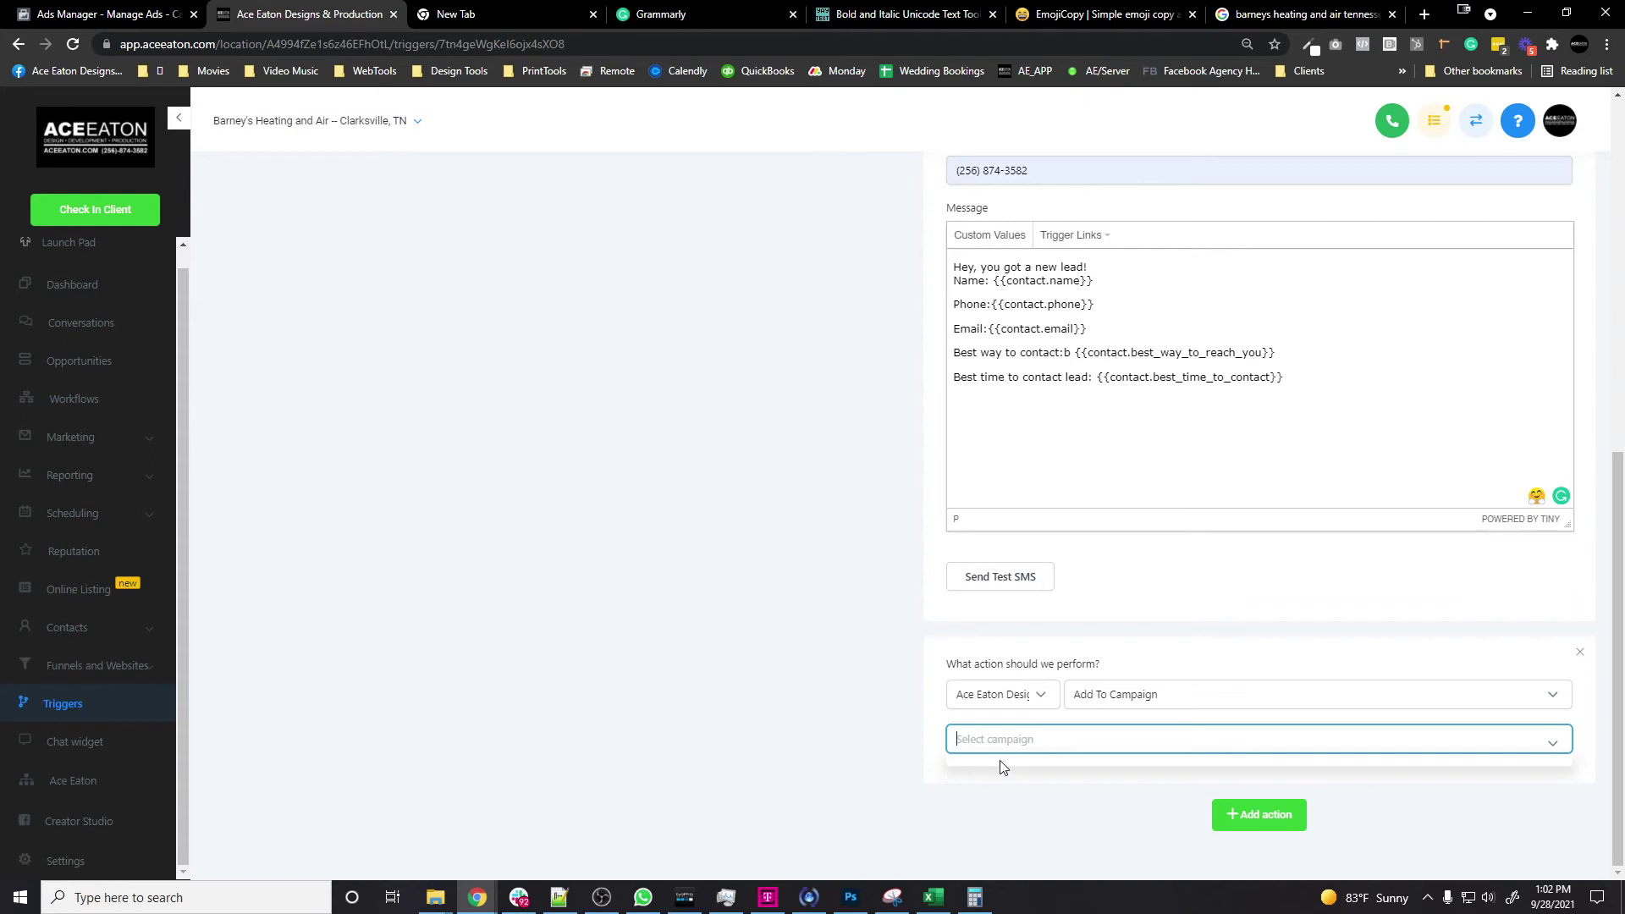
Step: Delete the unfinished Add To Campaign action, keeping the opportunity and SMS actions
{"action": "left_click", "coordinate": [886, 732]}
{"action": "left_click", "coordinate": [1580, 655]}
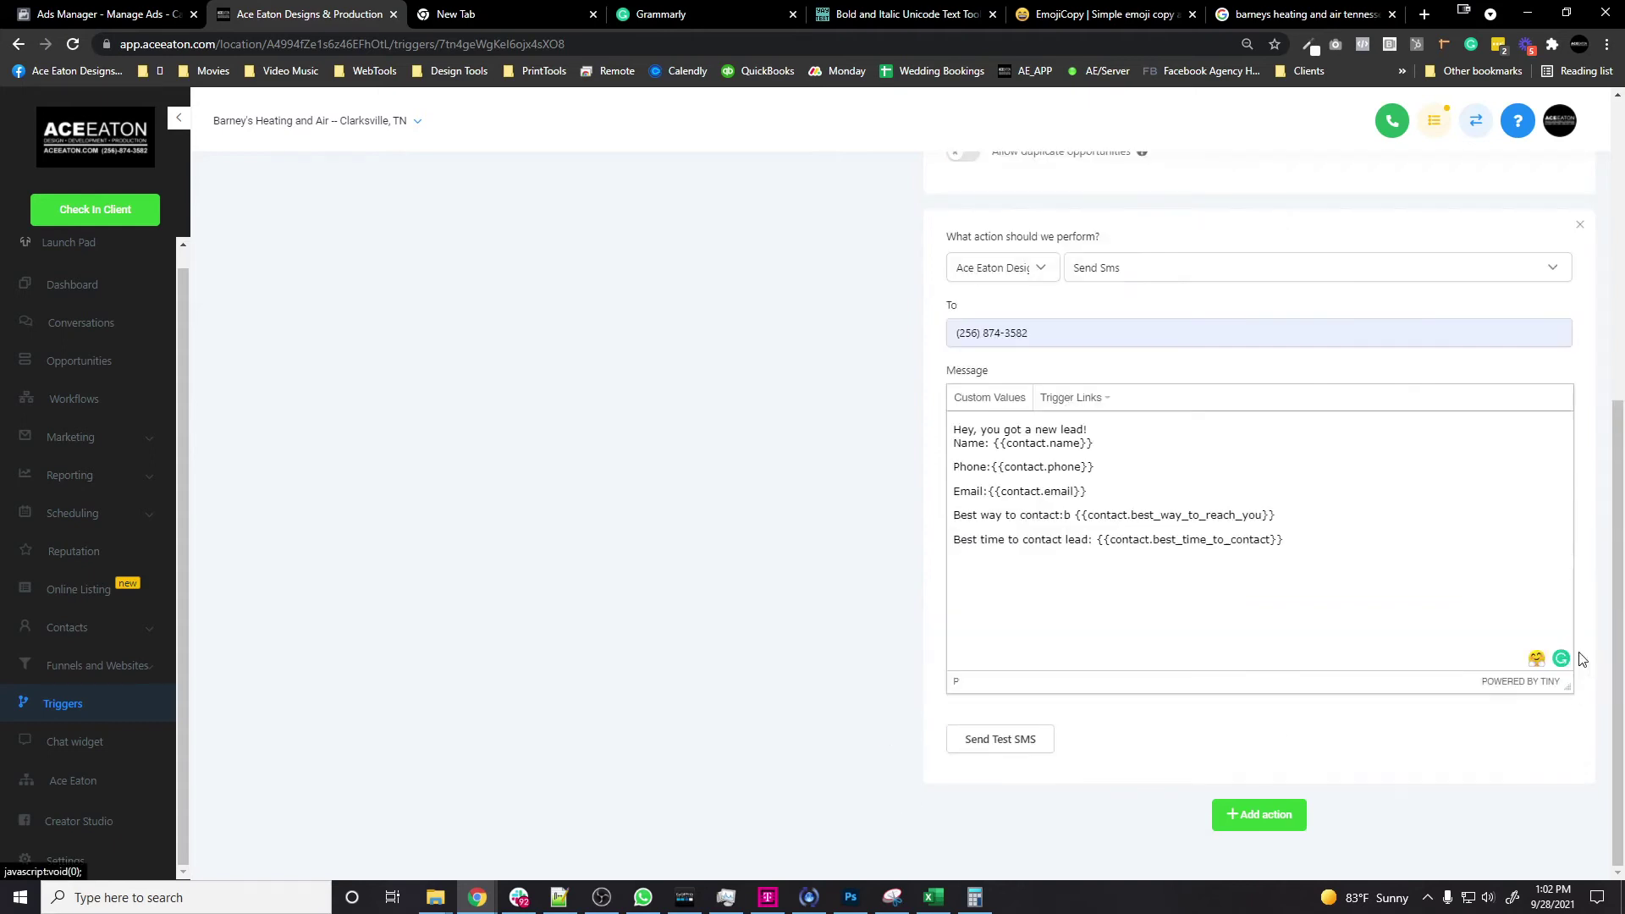
{"action": "scroll", "coordinate": [1549, 733], "scroll_direction": "up", "scroll_amount": 6}
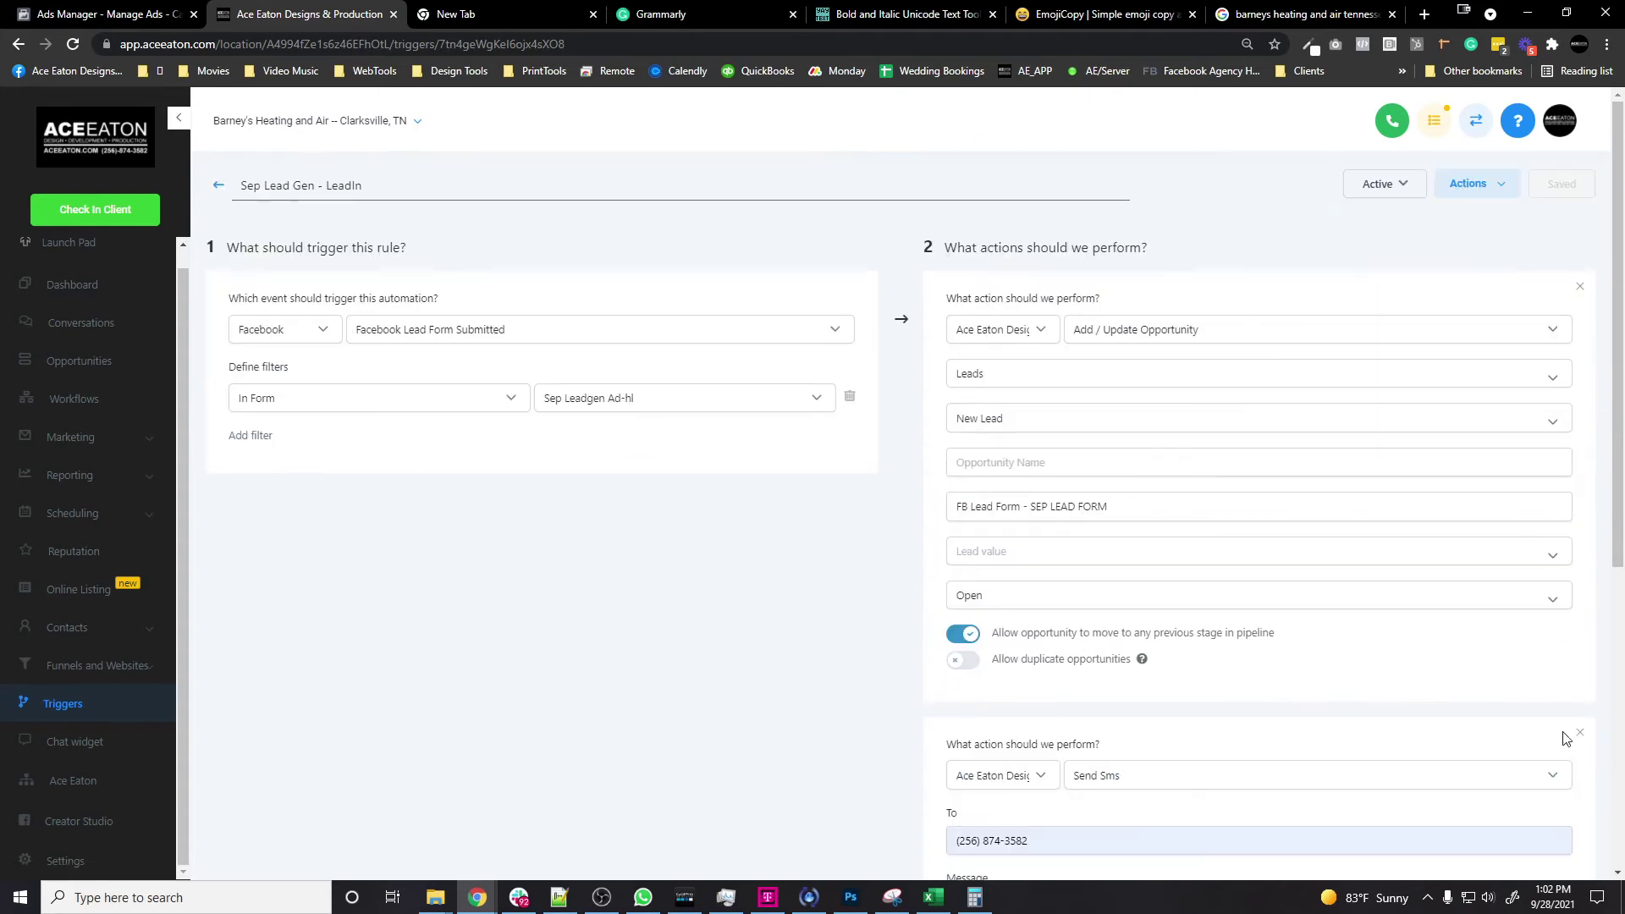
{"action": "scroll", "coordinate": [1443, 406], "scroll_direction": "down", "scroll_amount": 3}
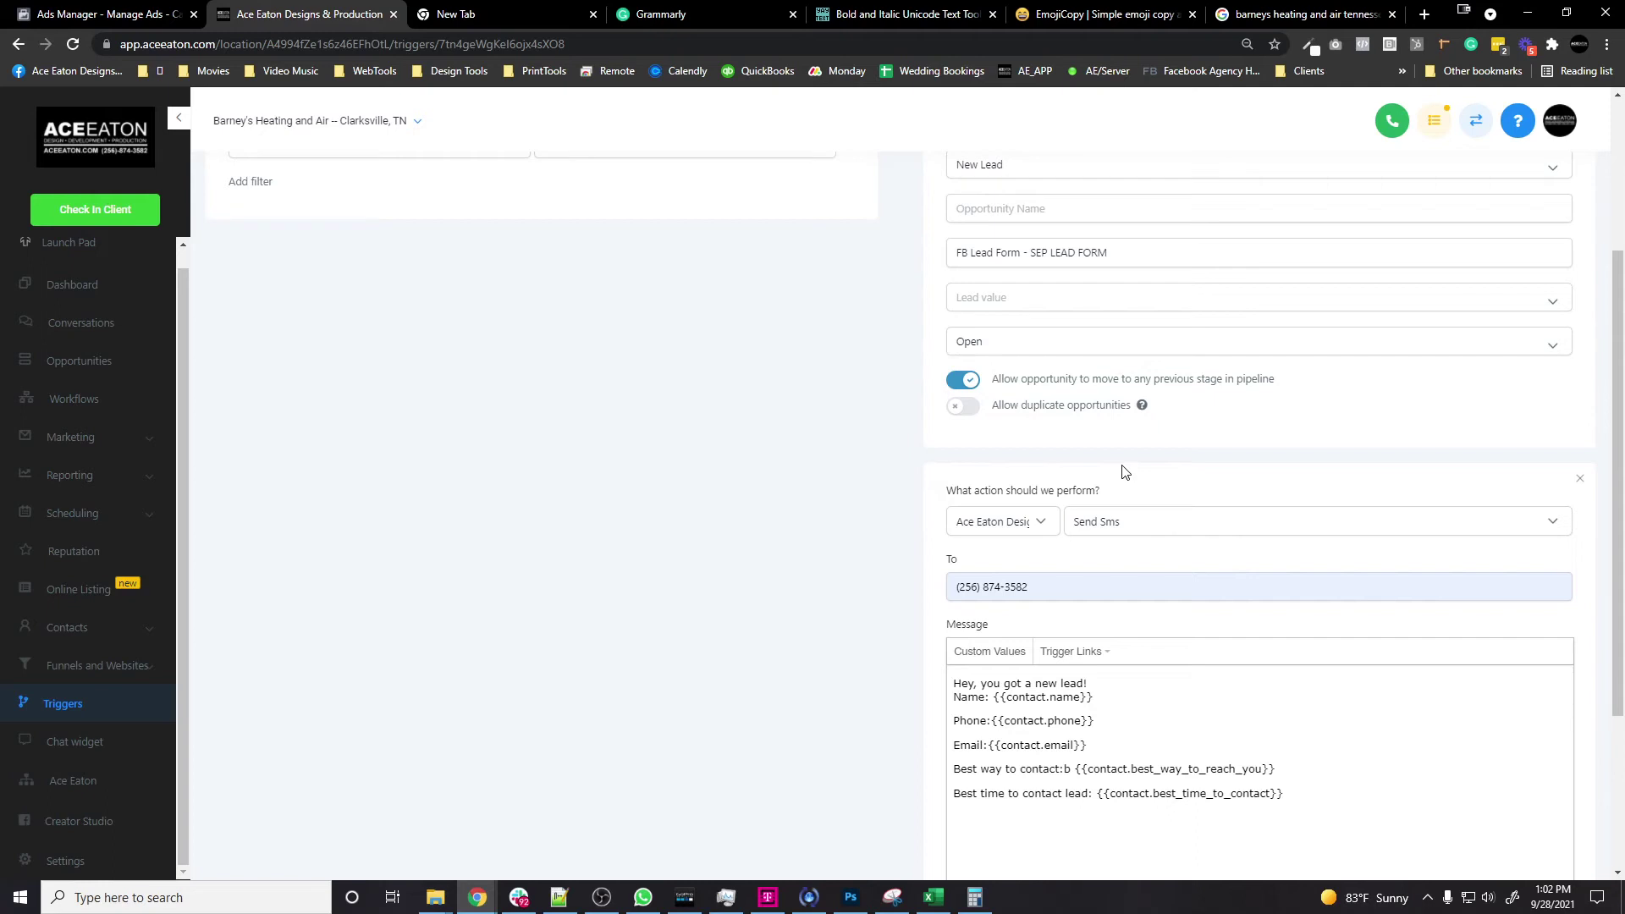
{"action": "scroll", "coordinate": [1498, 467], "scroll_direction": "up", "scroll_amount": 3}
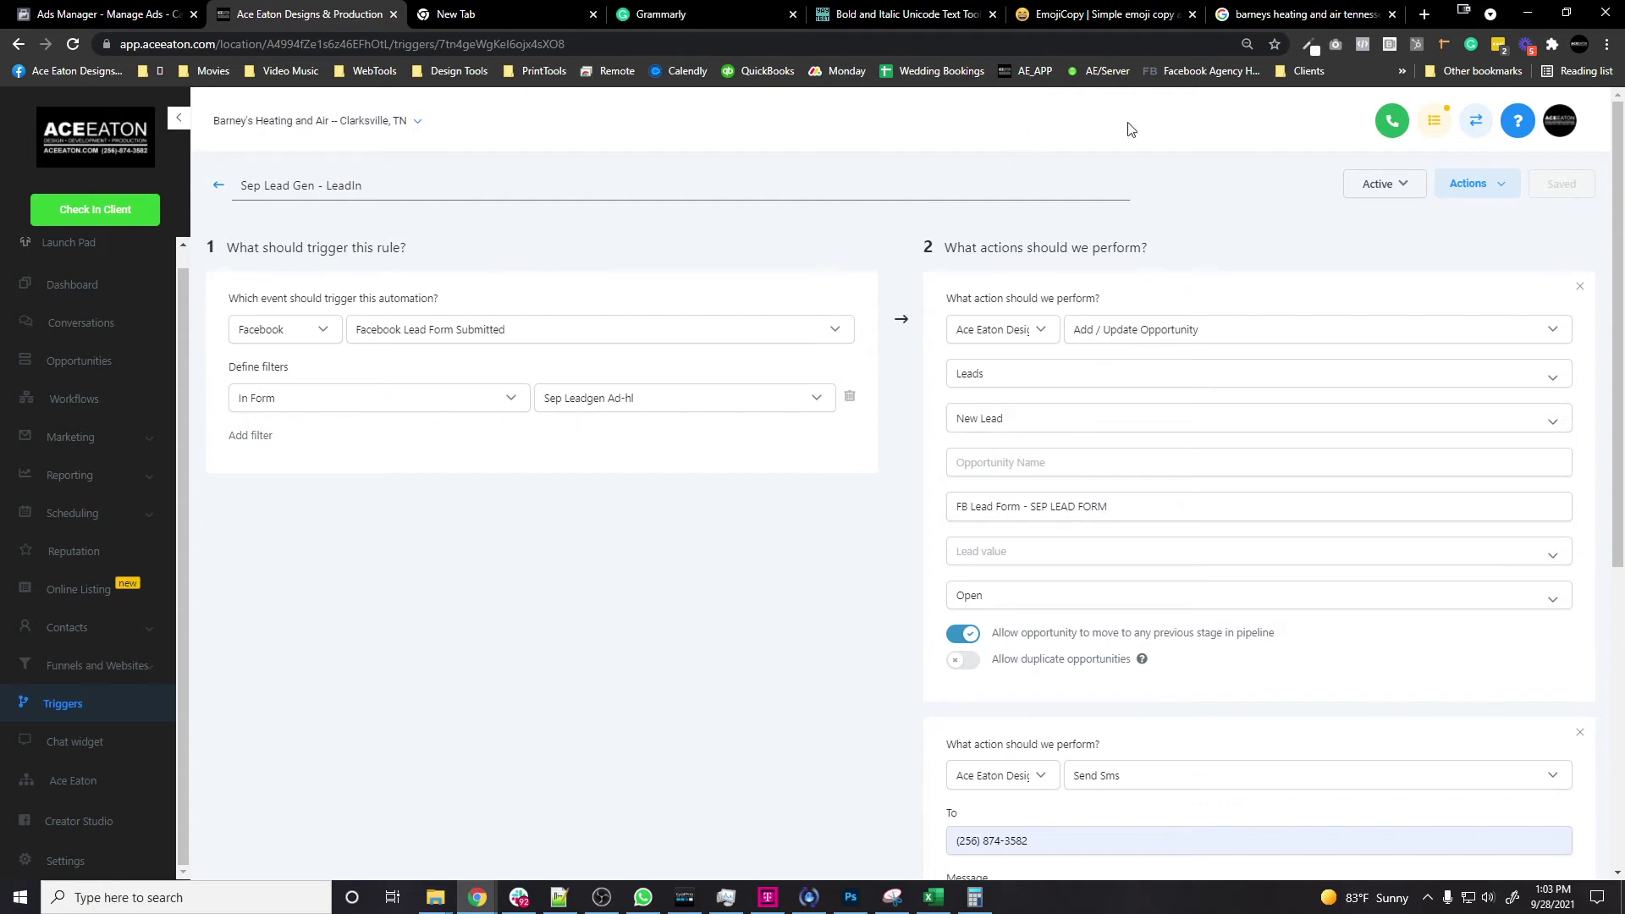
{"action": "left_click", "coordinate": [1422, 17]}
Step: Reach Zapier via web search and search trigger apps for 'leadco' after failed HighLevel searches
{"action": "type", "text": "zaiper"}
{"action": "key", "text": "Return"}
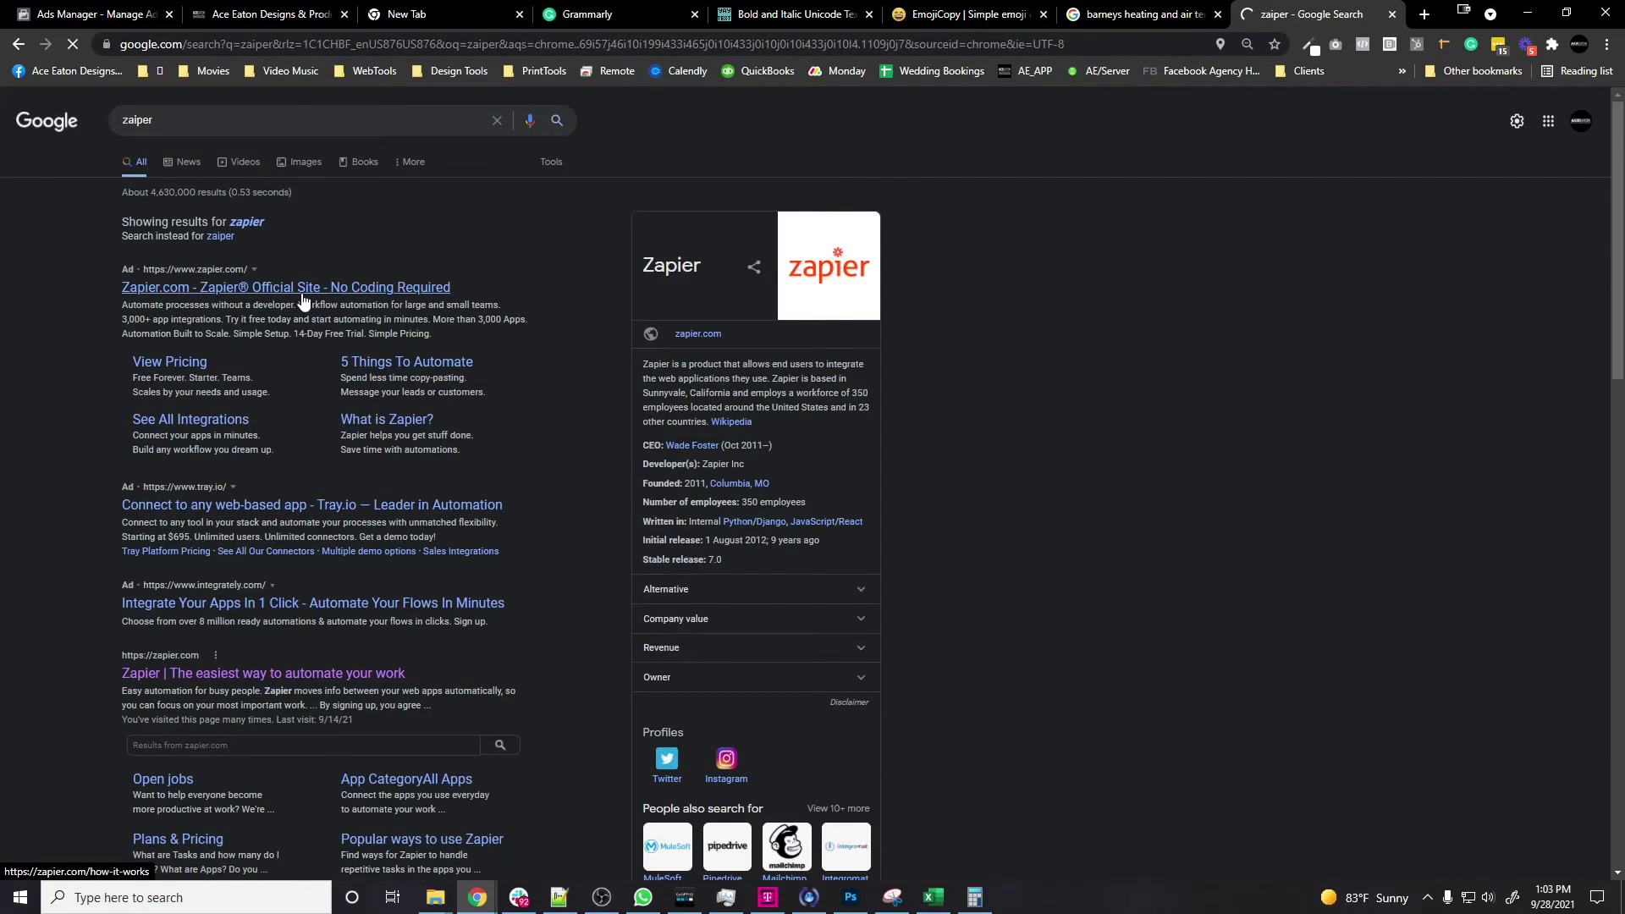
{"action": "left_click", "coordinate": [303, 288]}
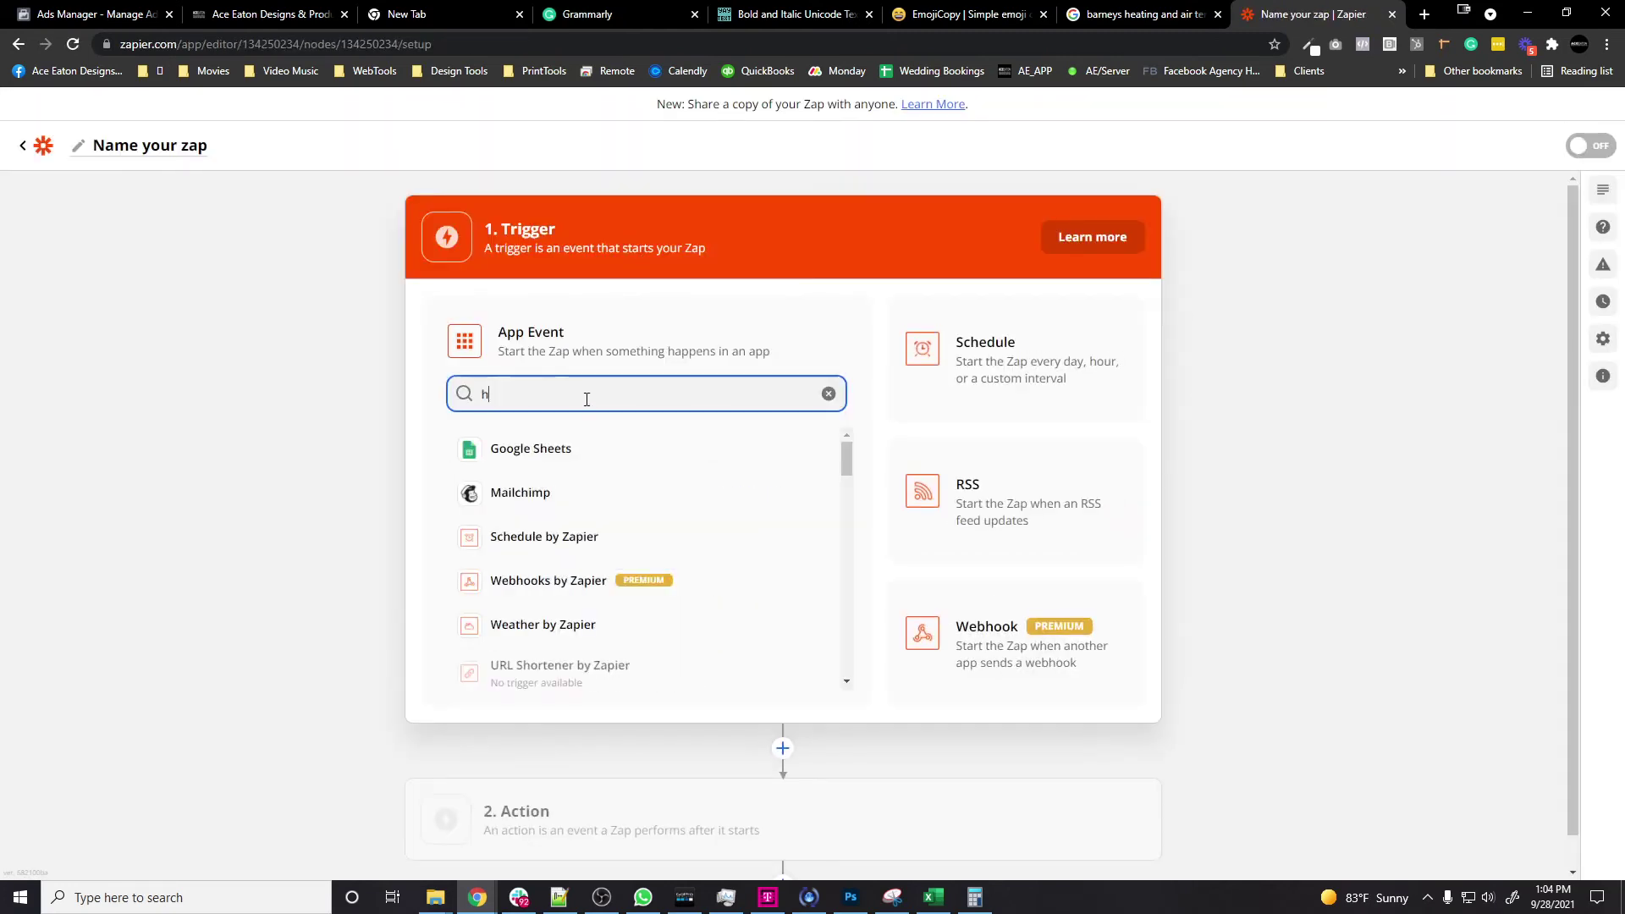
{"action": "type", "text": "leve"}
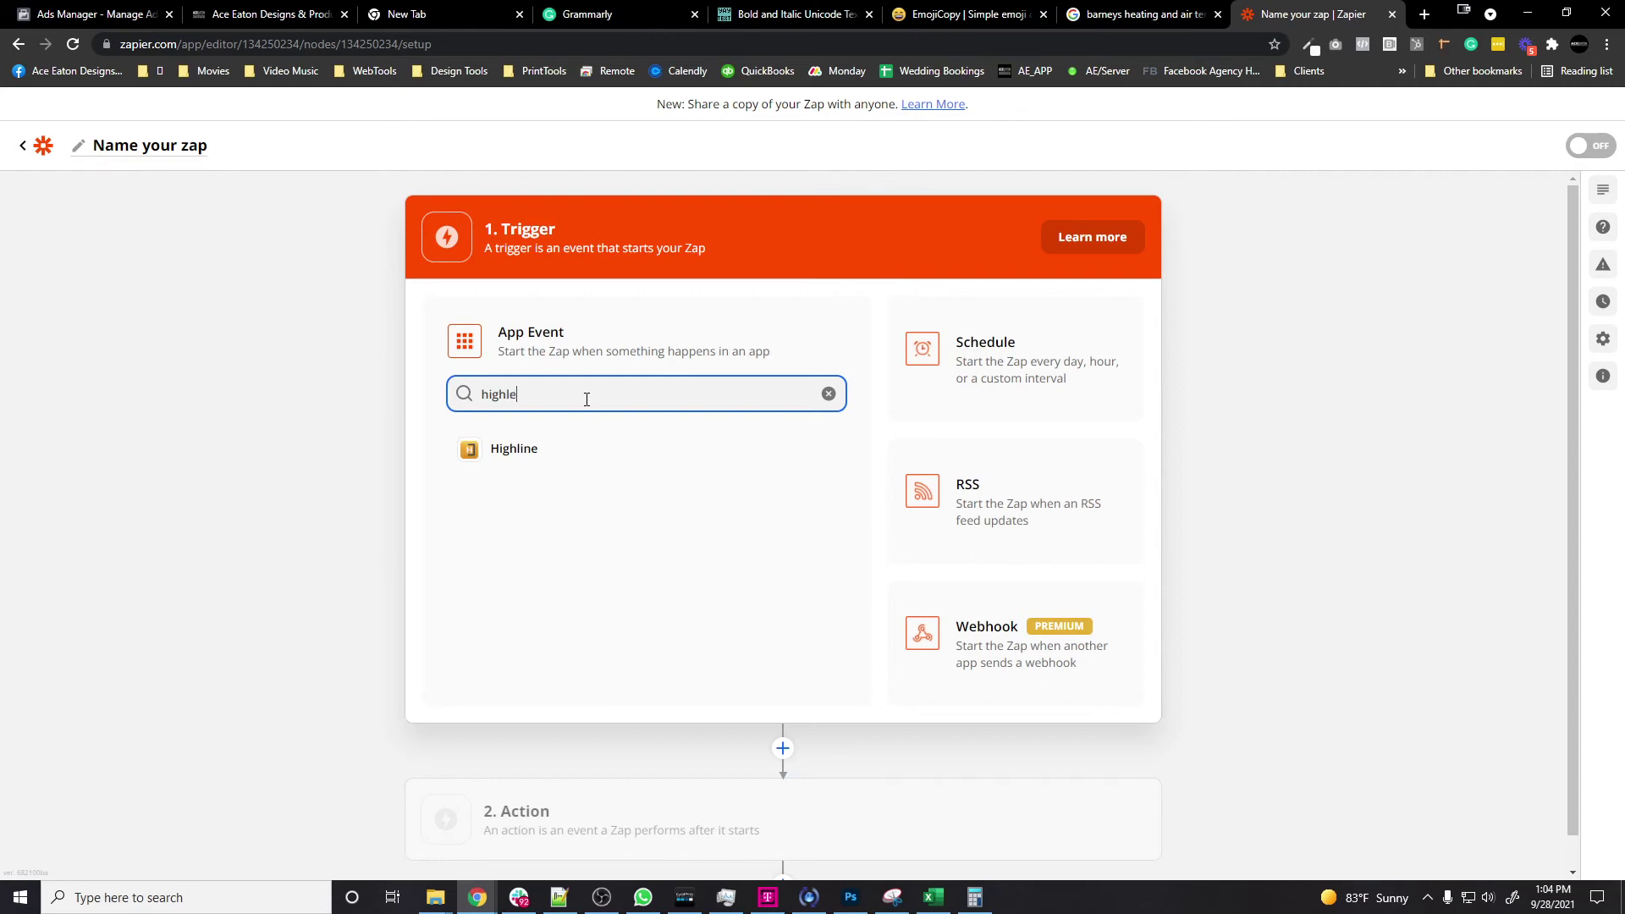
{"action": "key", "text": "BackSpace"}
{"action": "key", "text": "BackSpace"}
{"action": "key", "text": "BackSpace"}
{"action": "key", "text": "BackSpace"}
{"action": "key", "text": "BackSpace"}
{"action": "key", "text": "BackSpace"}
{"action": "key", "text": "BackSpace"}
{"action": "key", "text": "BackSpace"}
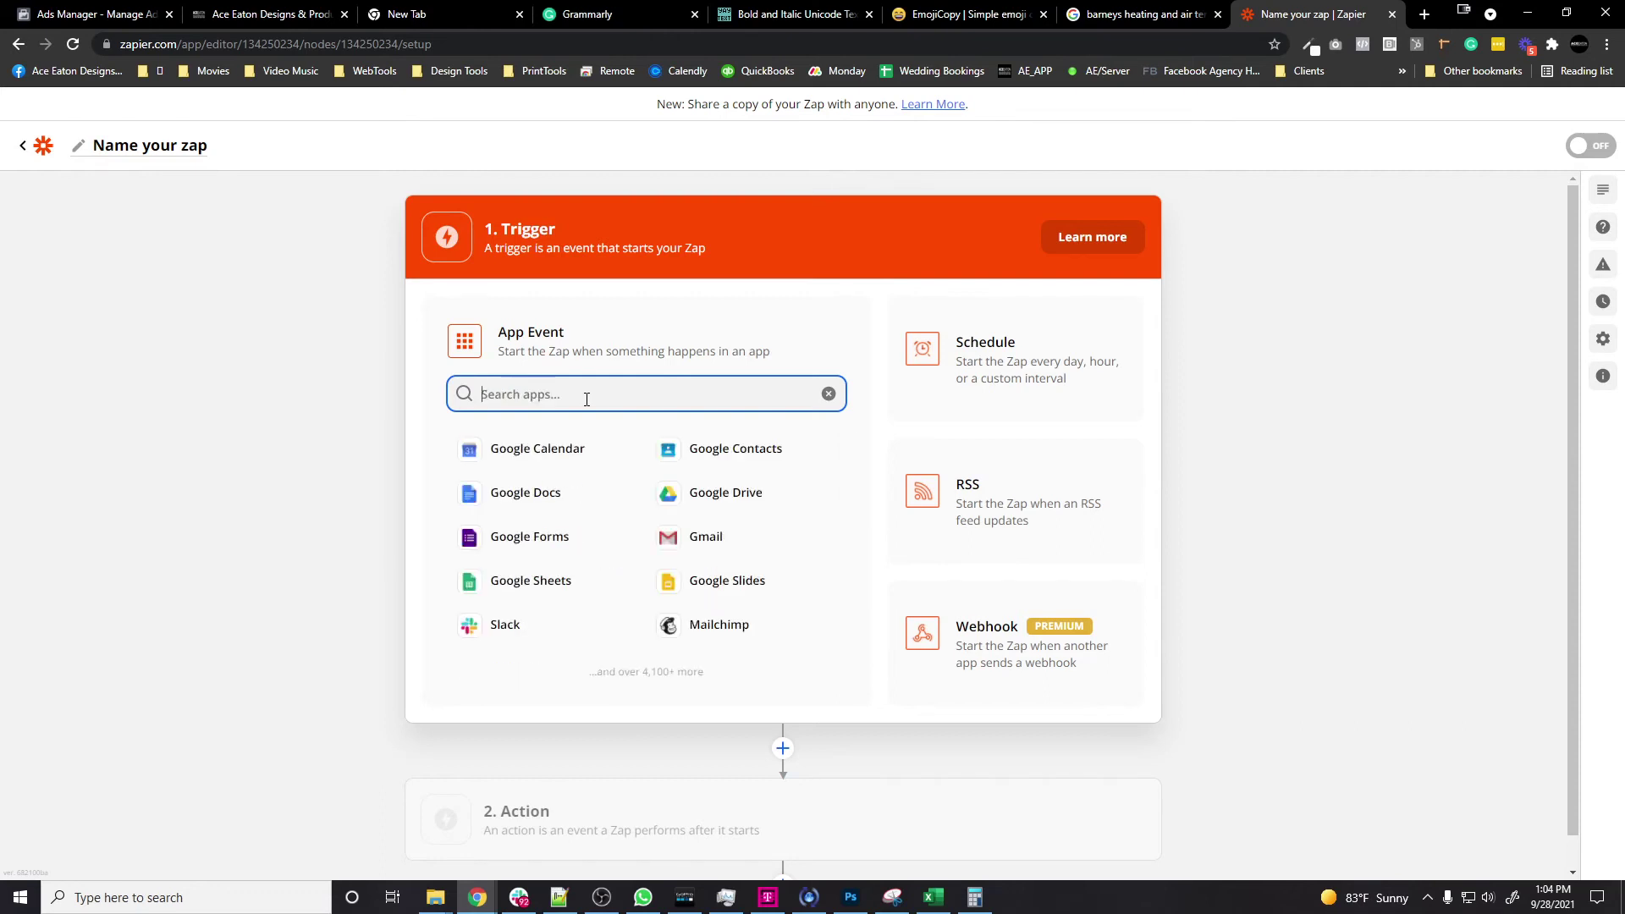
{"action": "type", "text": "gohigh"}
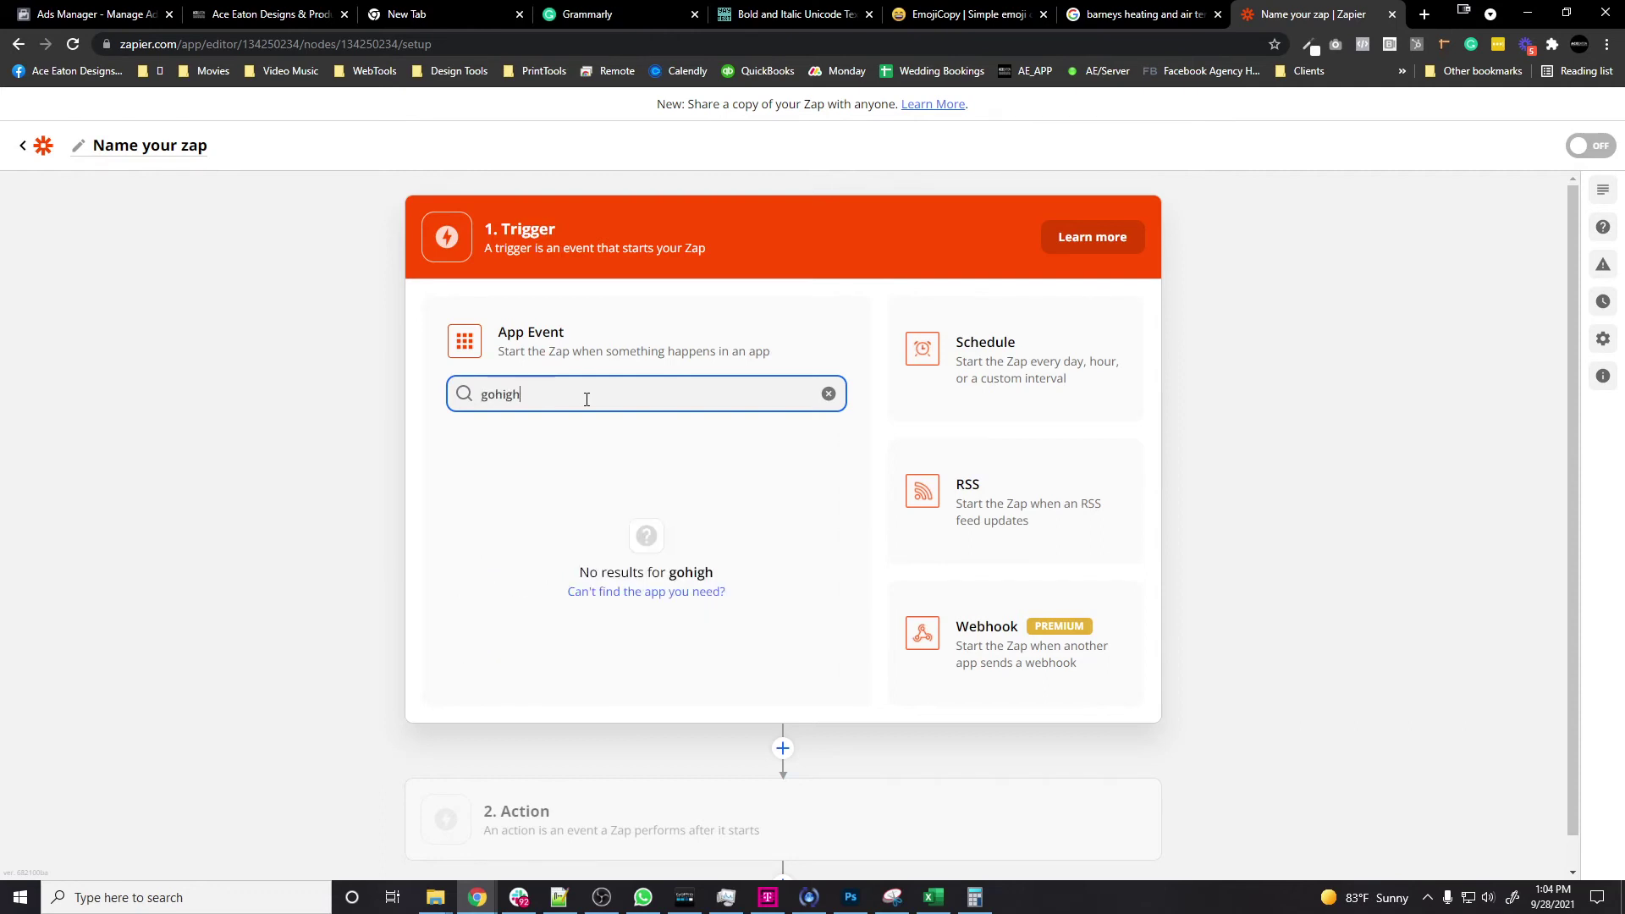
{"action": "key", "text": "BackSpace"}
{"action": "key", "text": "BackSpace"}
{"action": "key", "text": "BackSpace"}
{"action": "key", "text": "BackSpace"}
{"action": "key", "text": "BackSpace"}
{"action": "key", "text": "BackSpace"}
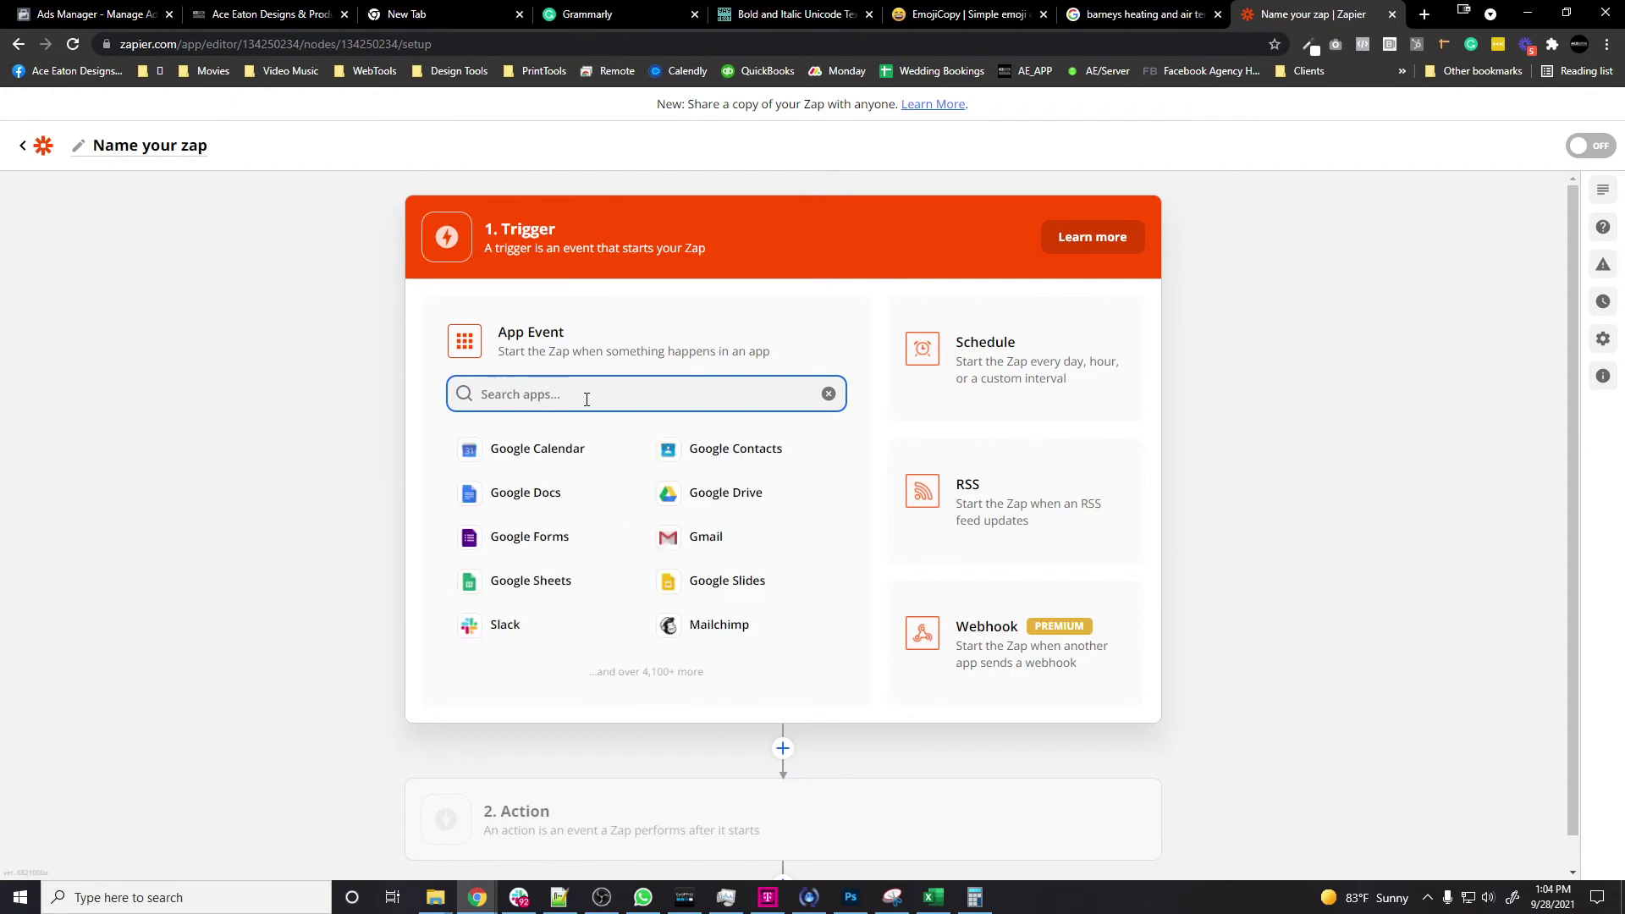
{"action": "type", "text": "leadco"}
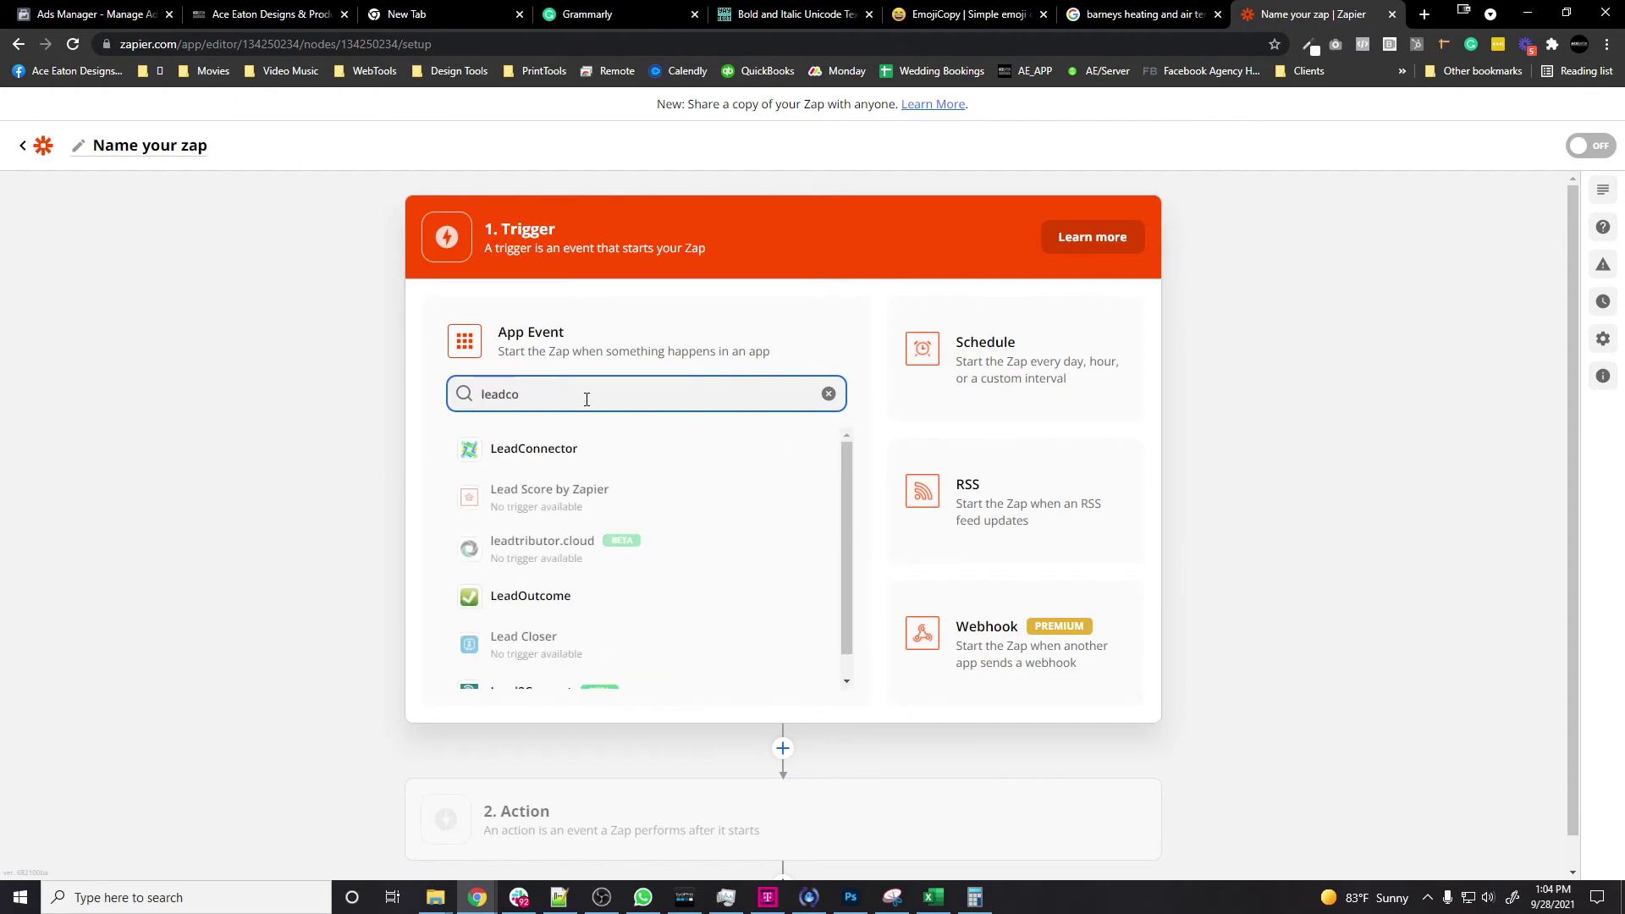
Step: Choose LeadConnector with the Pipeline Stage Changed trigger event
{"action": "left_click", "coordinate": [550, 454]}
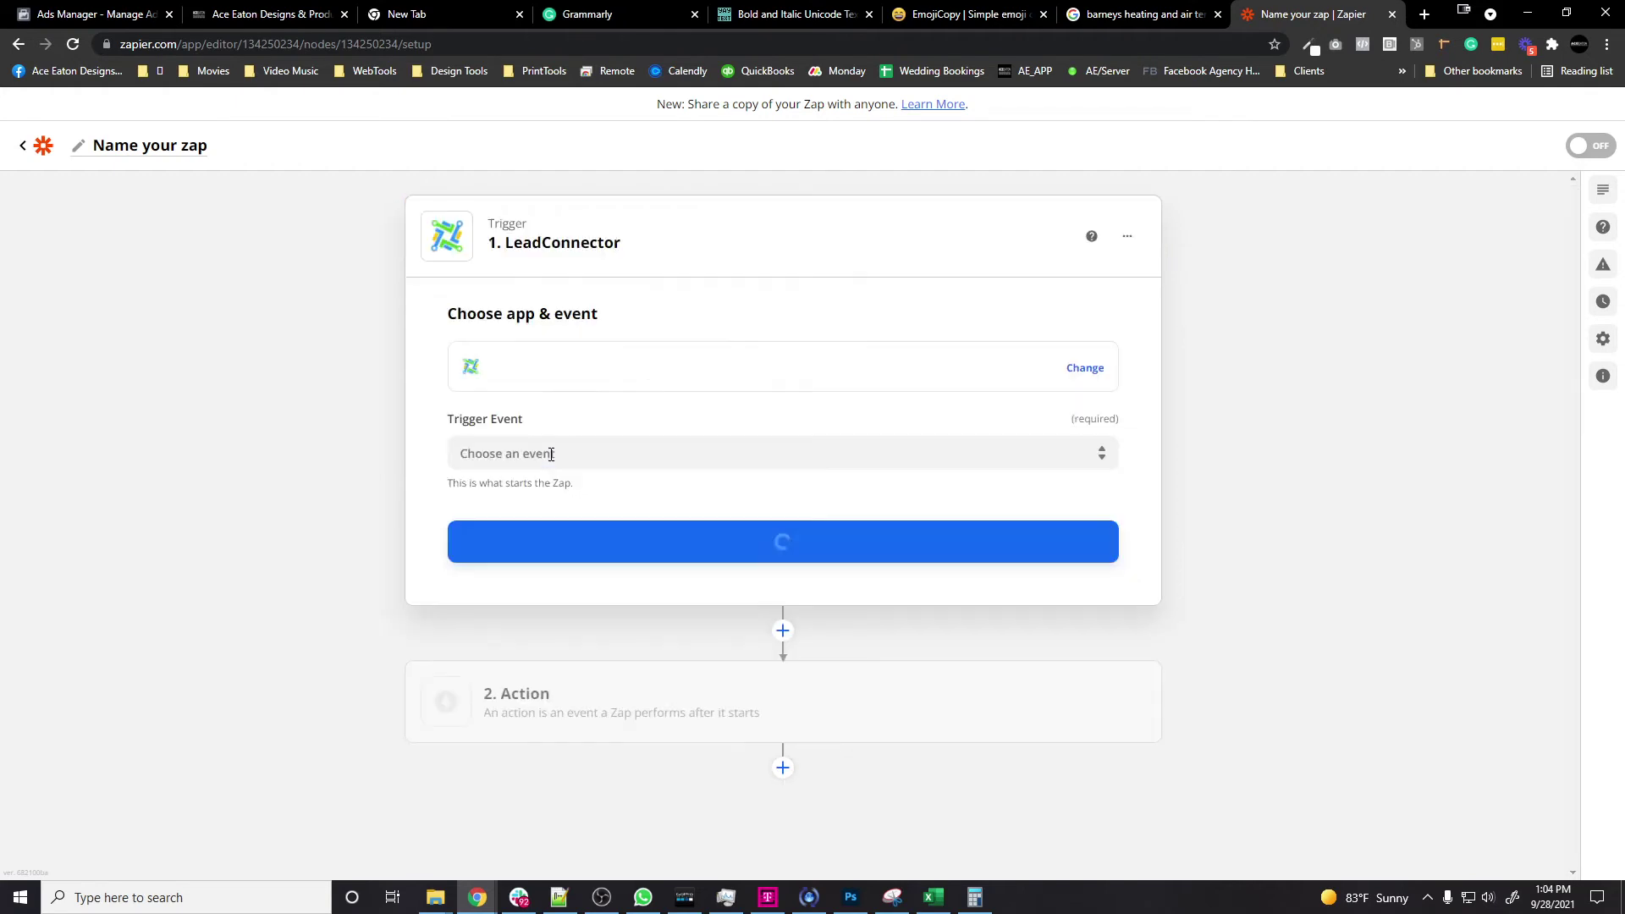
{"action": "left_click", "coordinate": [749, 454]}
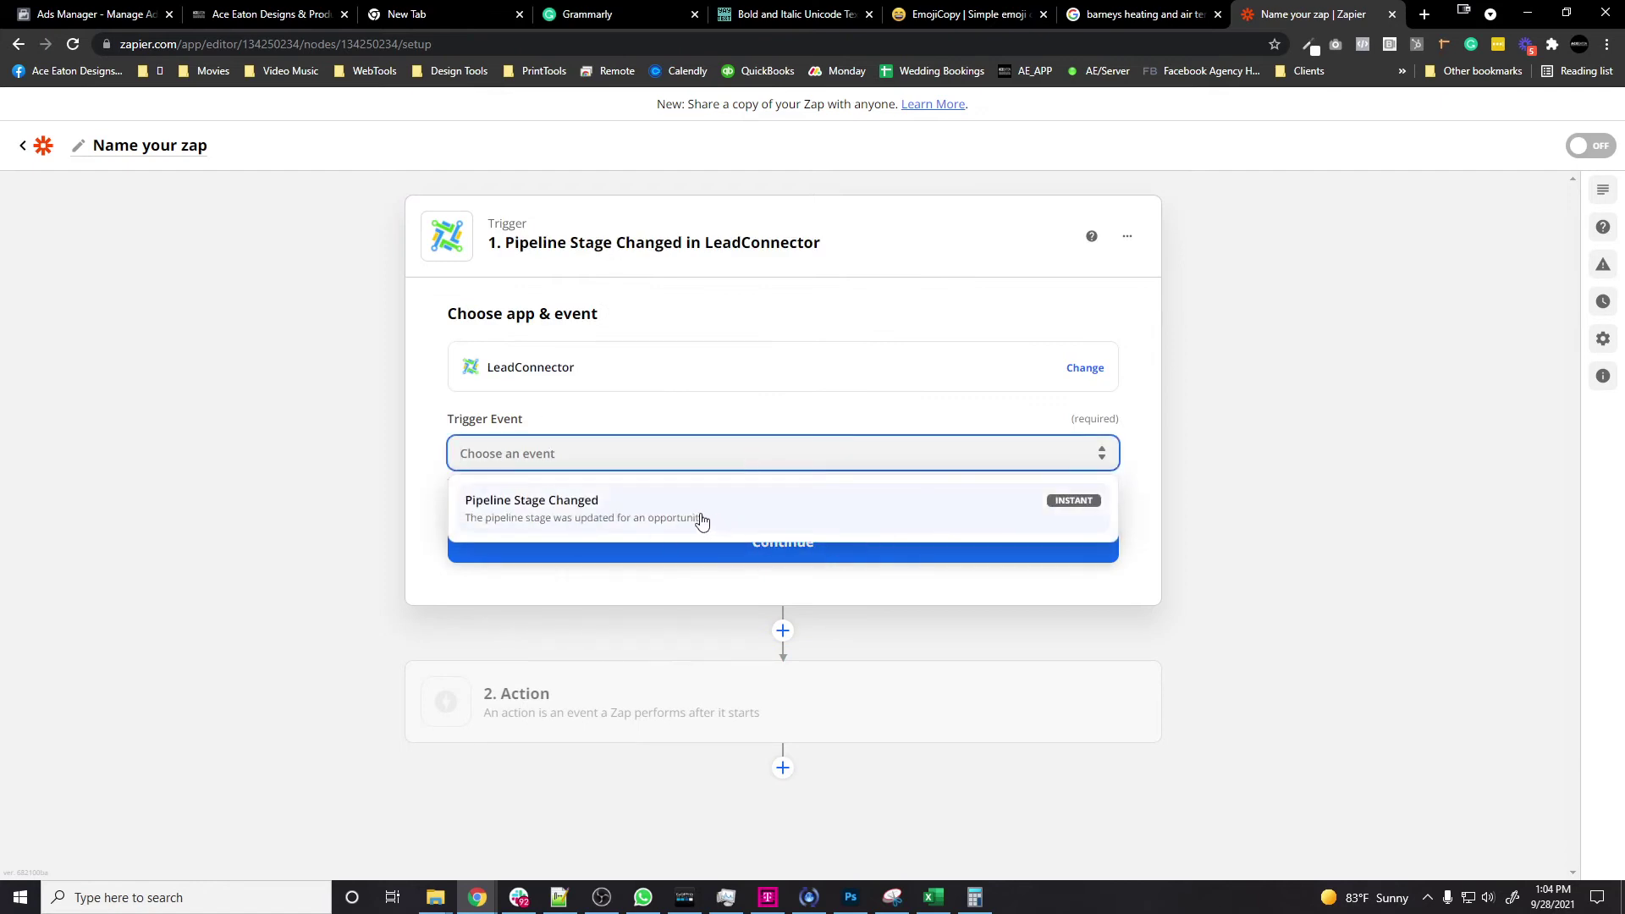
{"action": "left_click", "coordinate": [611, 523]}
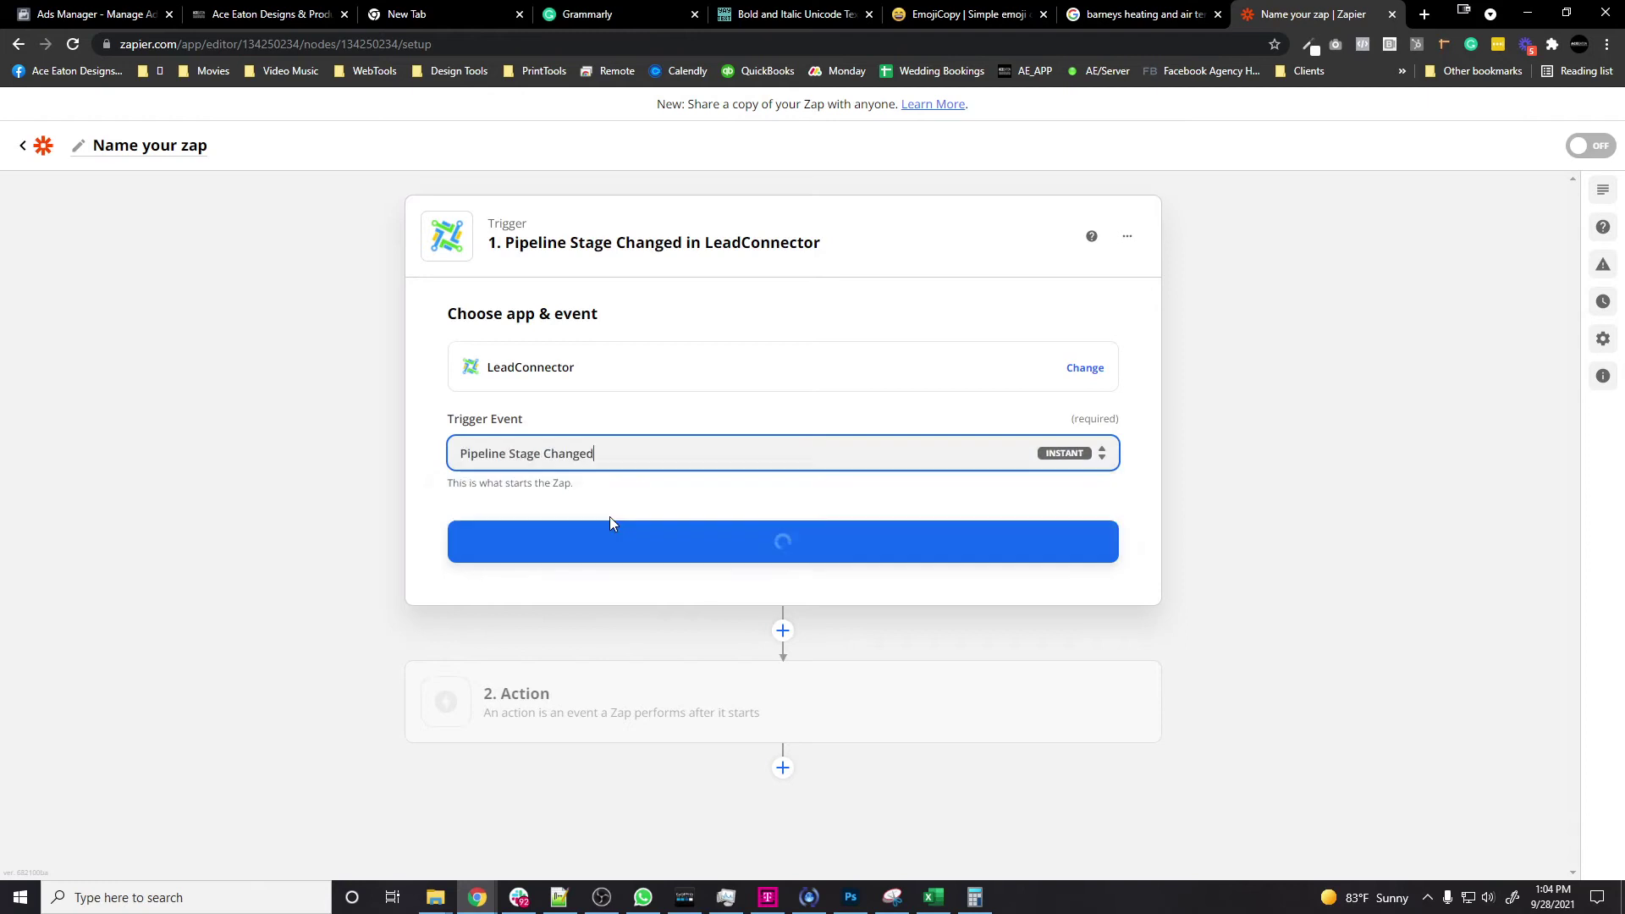
{"action": "left_click", "coordinate": [667, 548]}
Step: Start connecting a new LeadConnector account from the account dropdown
{"action": "left_click", "coordinate": [819, 432]}
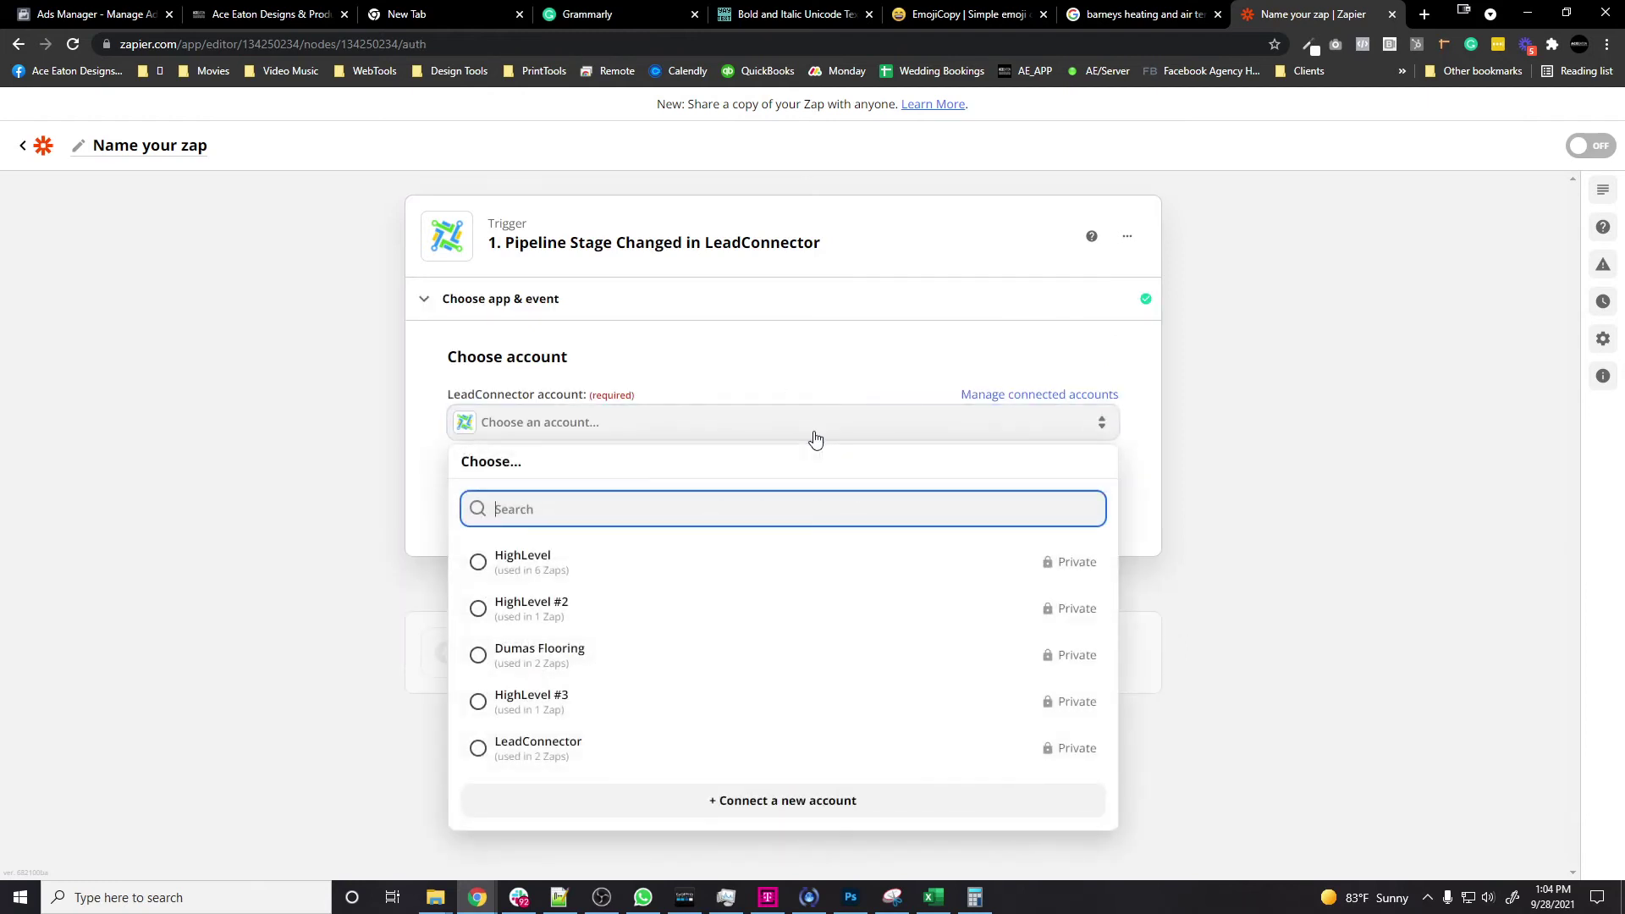
{"action": "left_click", "coordinate": [806, 802]}
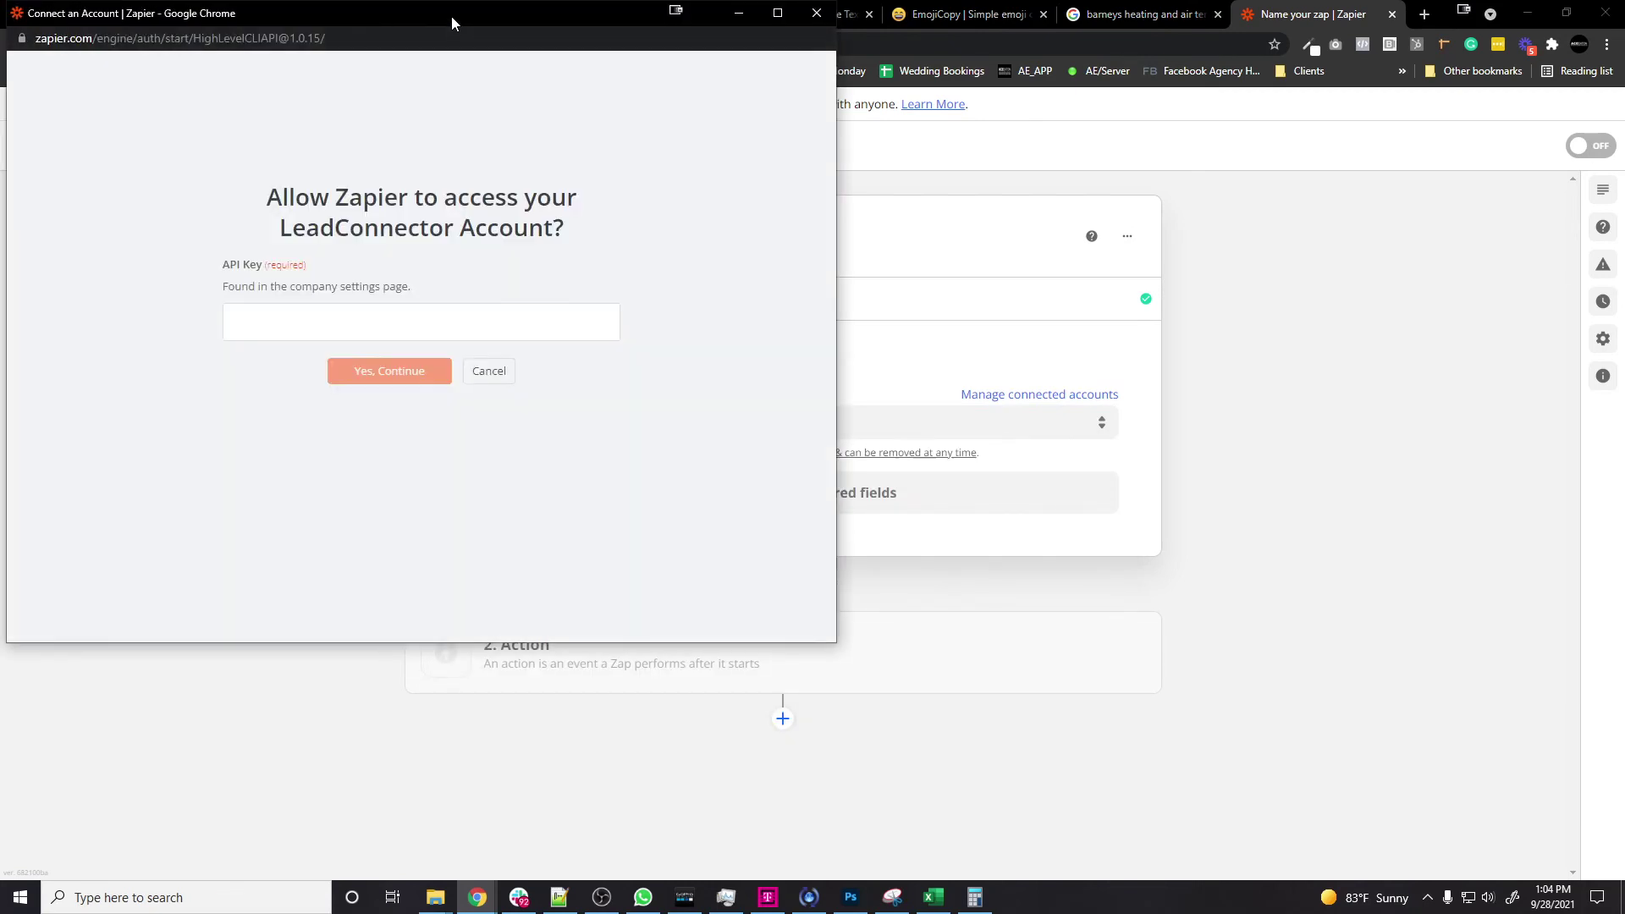
{"action": "left_click_drag", "start_coordinate": [451, 17], "coordinate": [1046, 168]}
Step: Copy the API key from HighLevel's company Settings page for the Zapier connection
{"action": "left_click", "coordinate": [269, 13]}
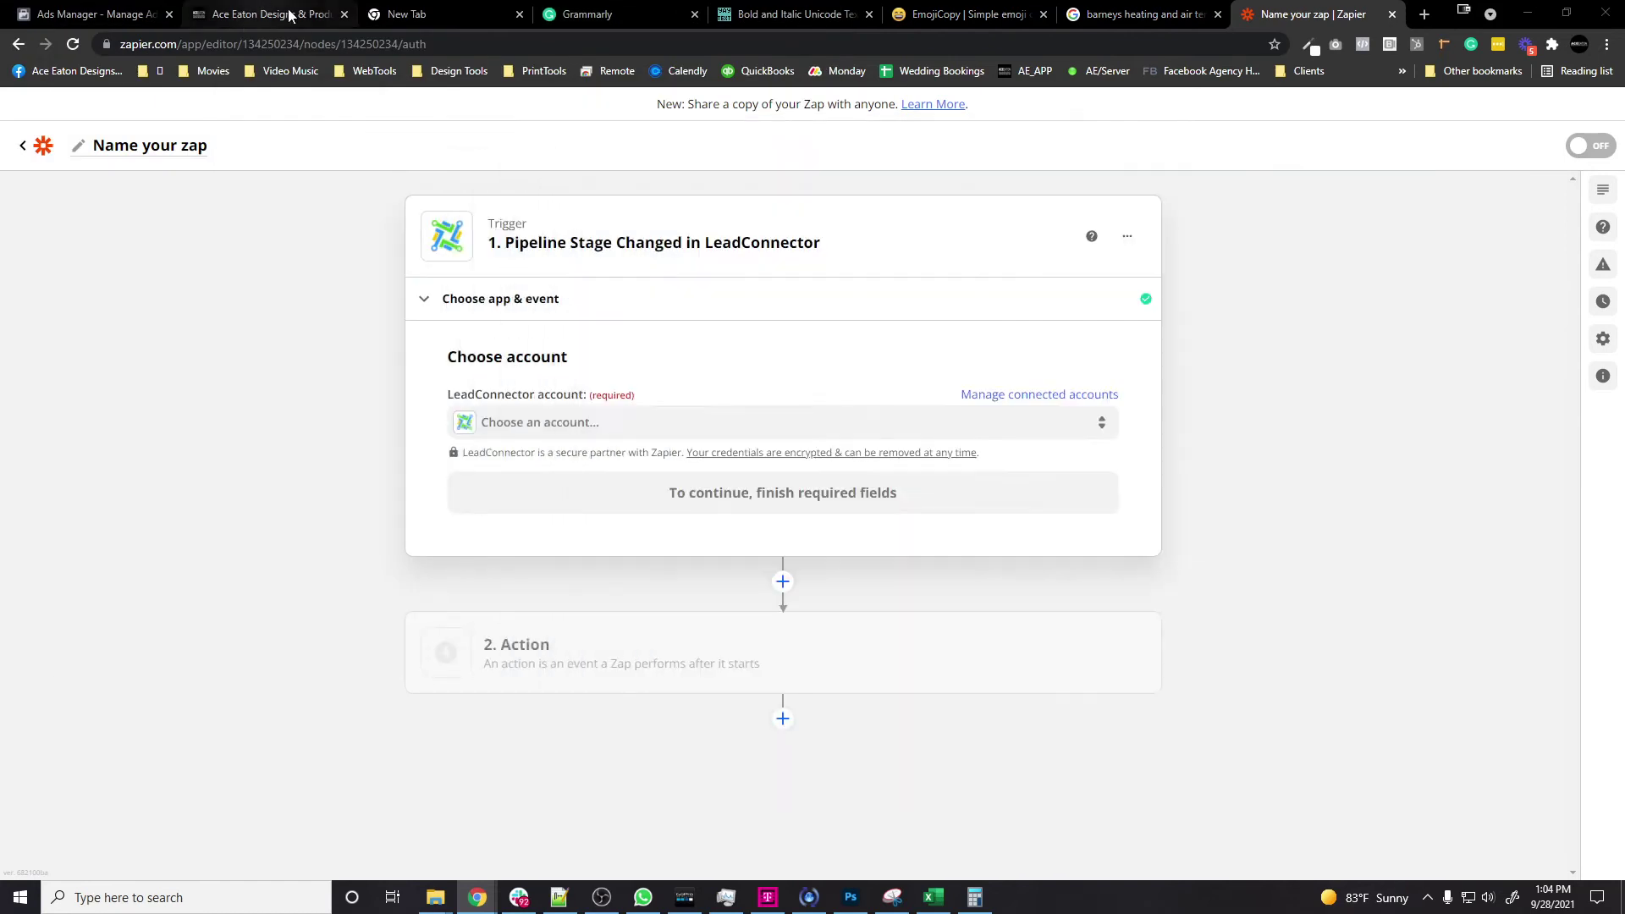
{"action": "scroll", "coordinate": [72, 795], "scroll_direction": "down", "scroll_amount": 3}
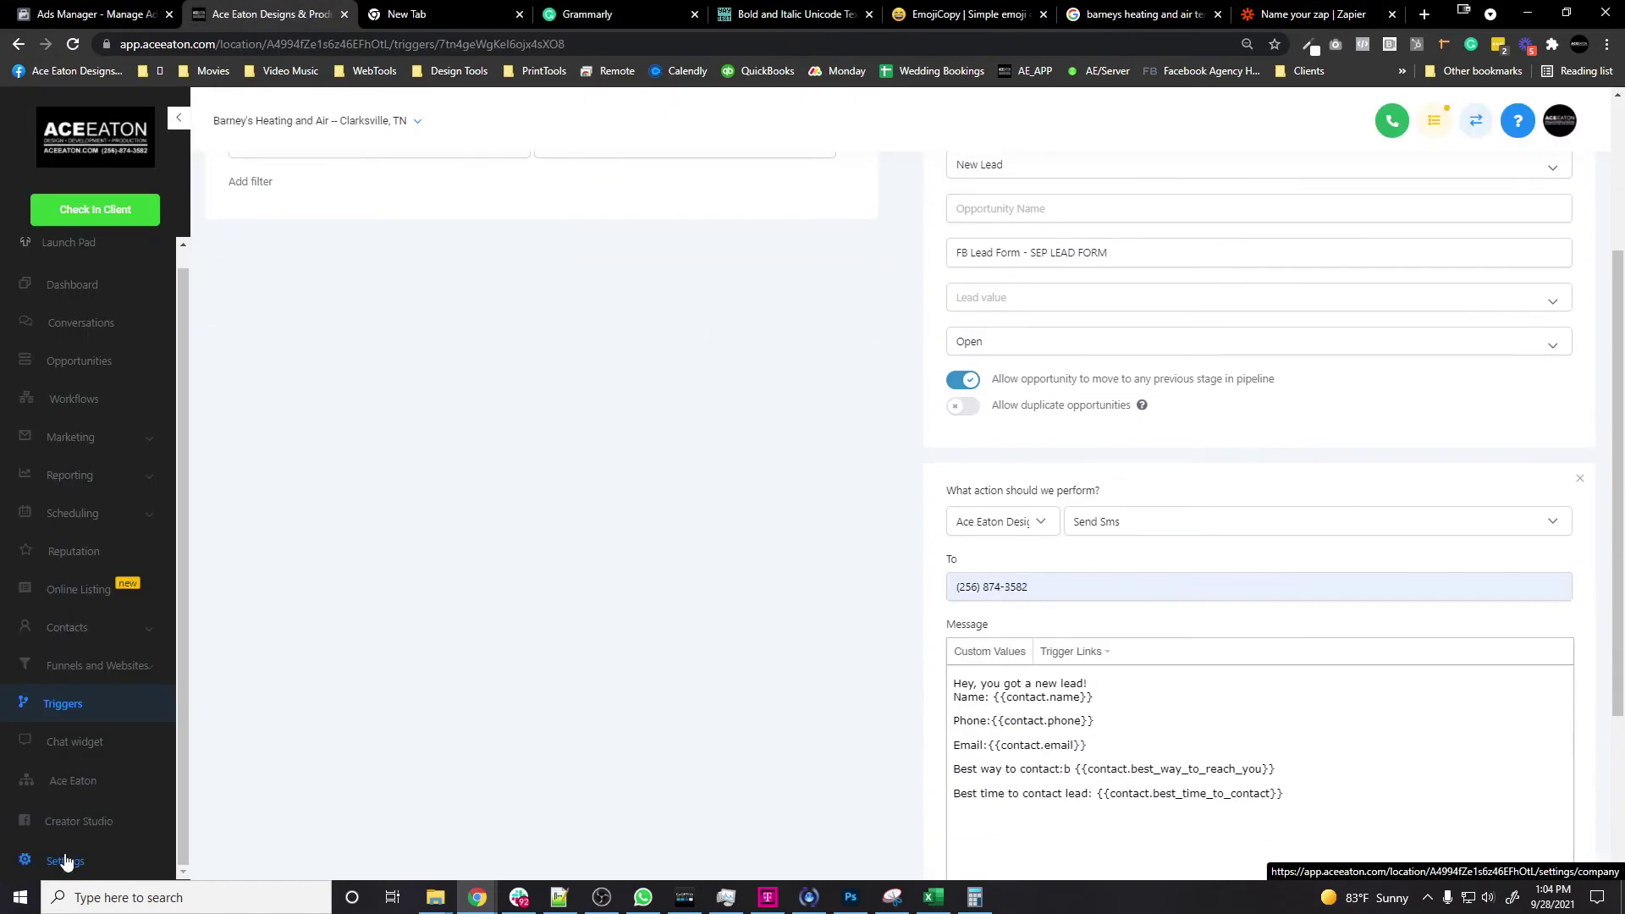
{"action": "left_click", "coordinate": [79, 849]}
{"action": "scroll", "coordinate": [282, 567], "scroll_direction": "down", "scroll_amount": 3}
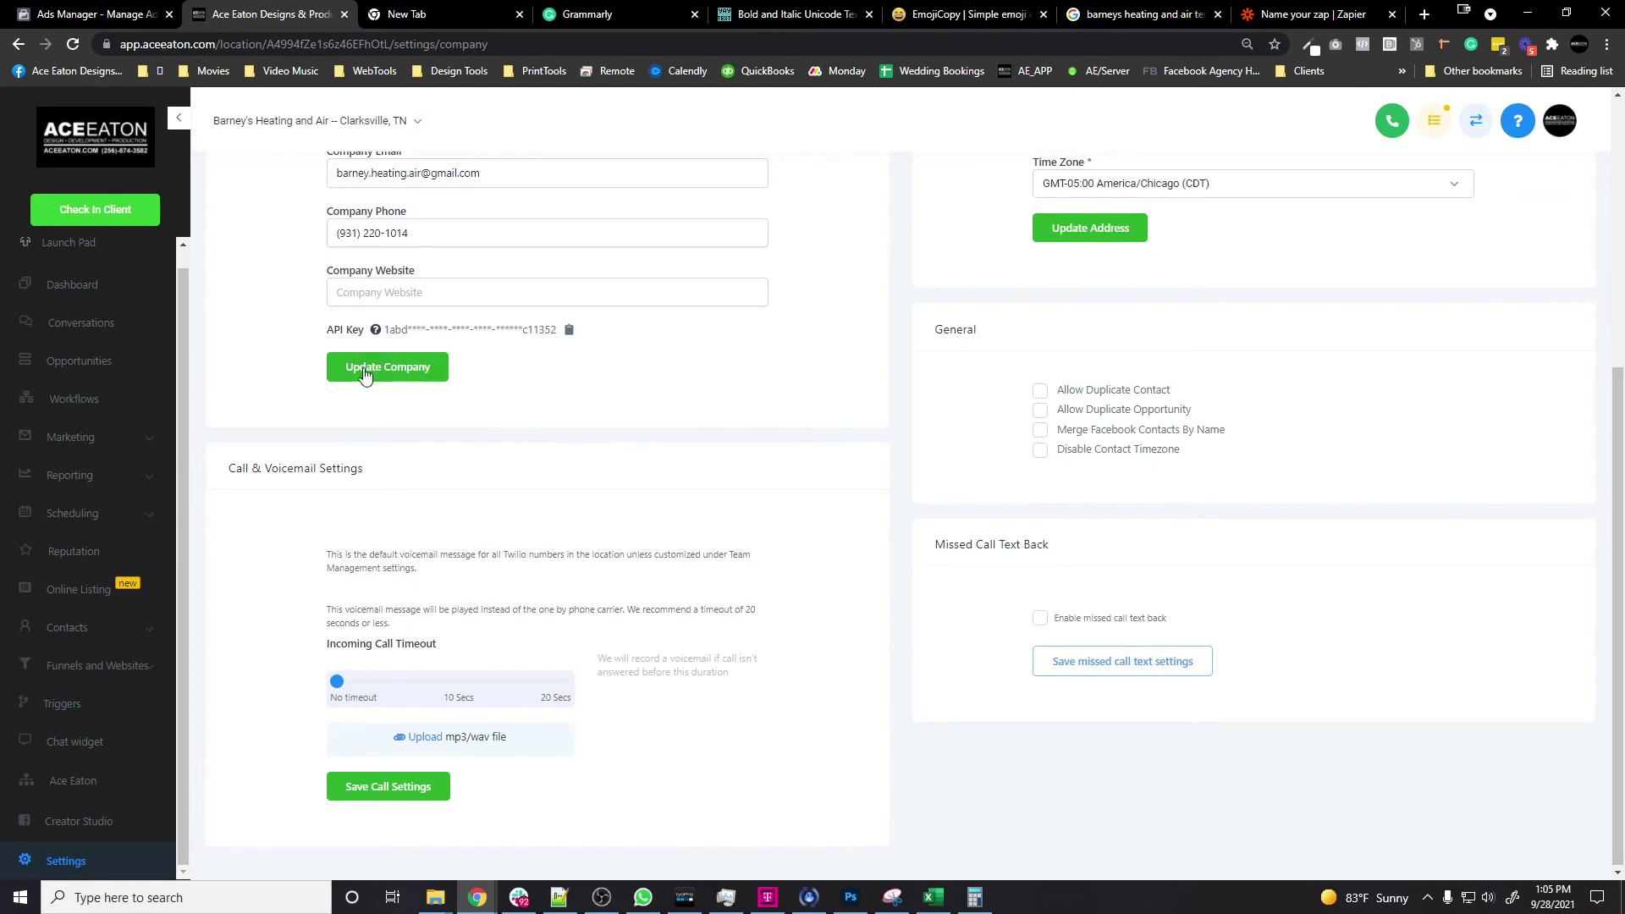
{"action": "left_click", "coordinate": [570, 332]}
{"action": "left_click", "coordinate": [1281, 12]}
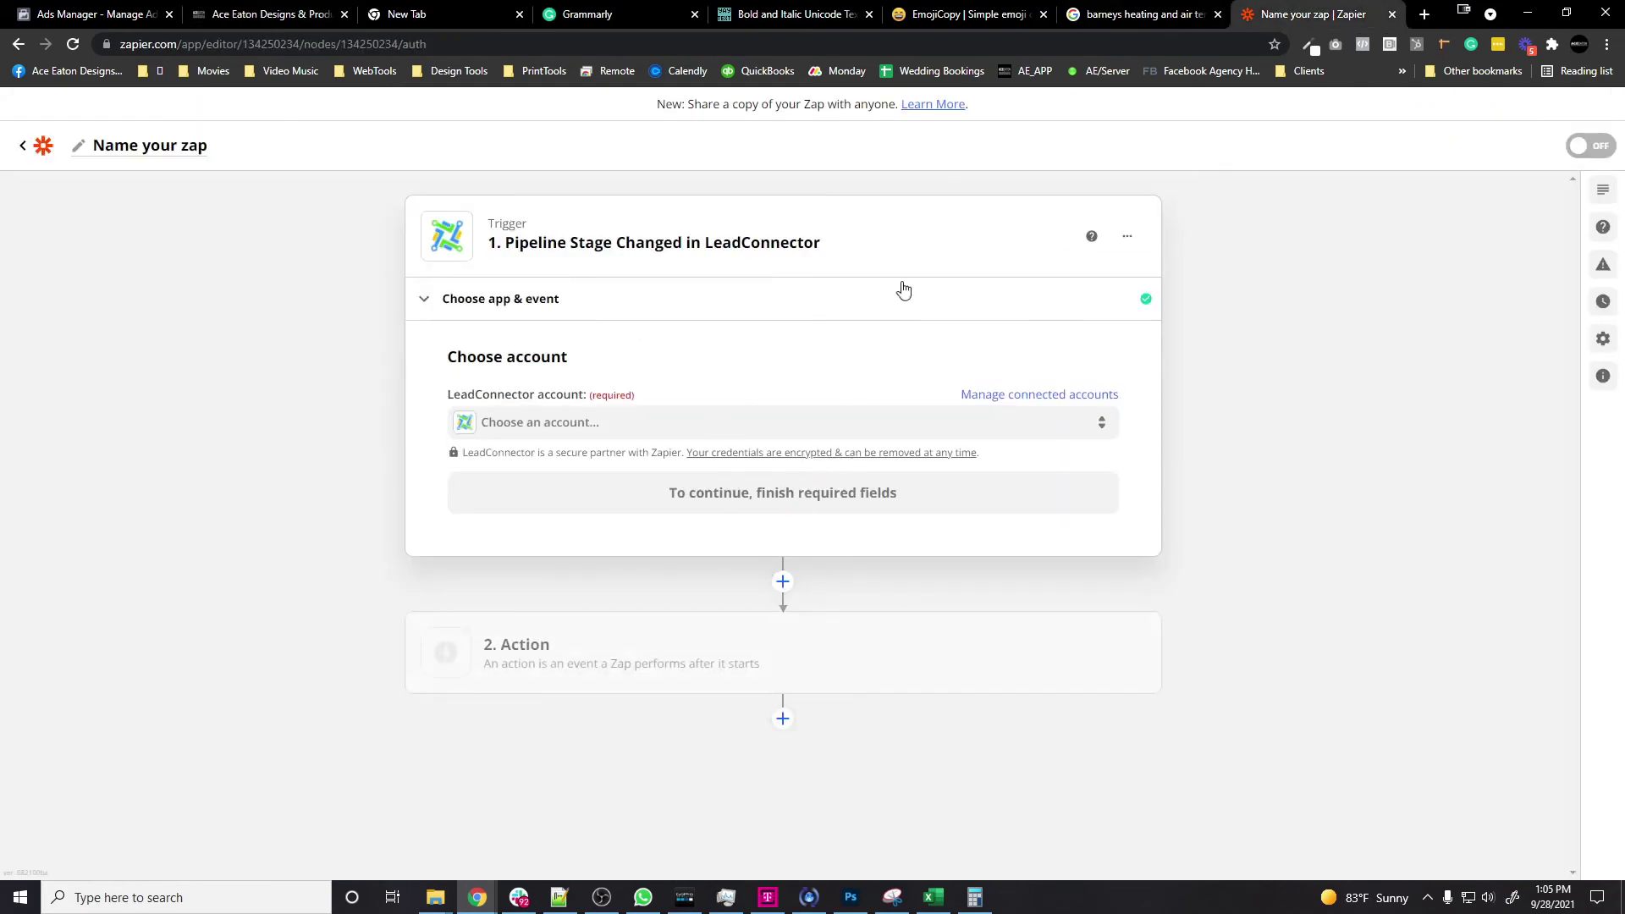
Step: Use the connected LeadConnector account and trigger on the Leads pipeline's New Lead stage
{"action": "mouse_move", "coordinate": [495, 890]}
{"action": "left_click", "coordinate": [643, 498]}
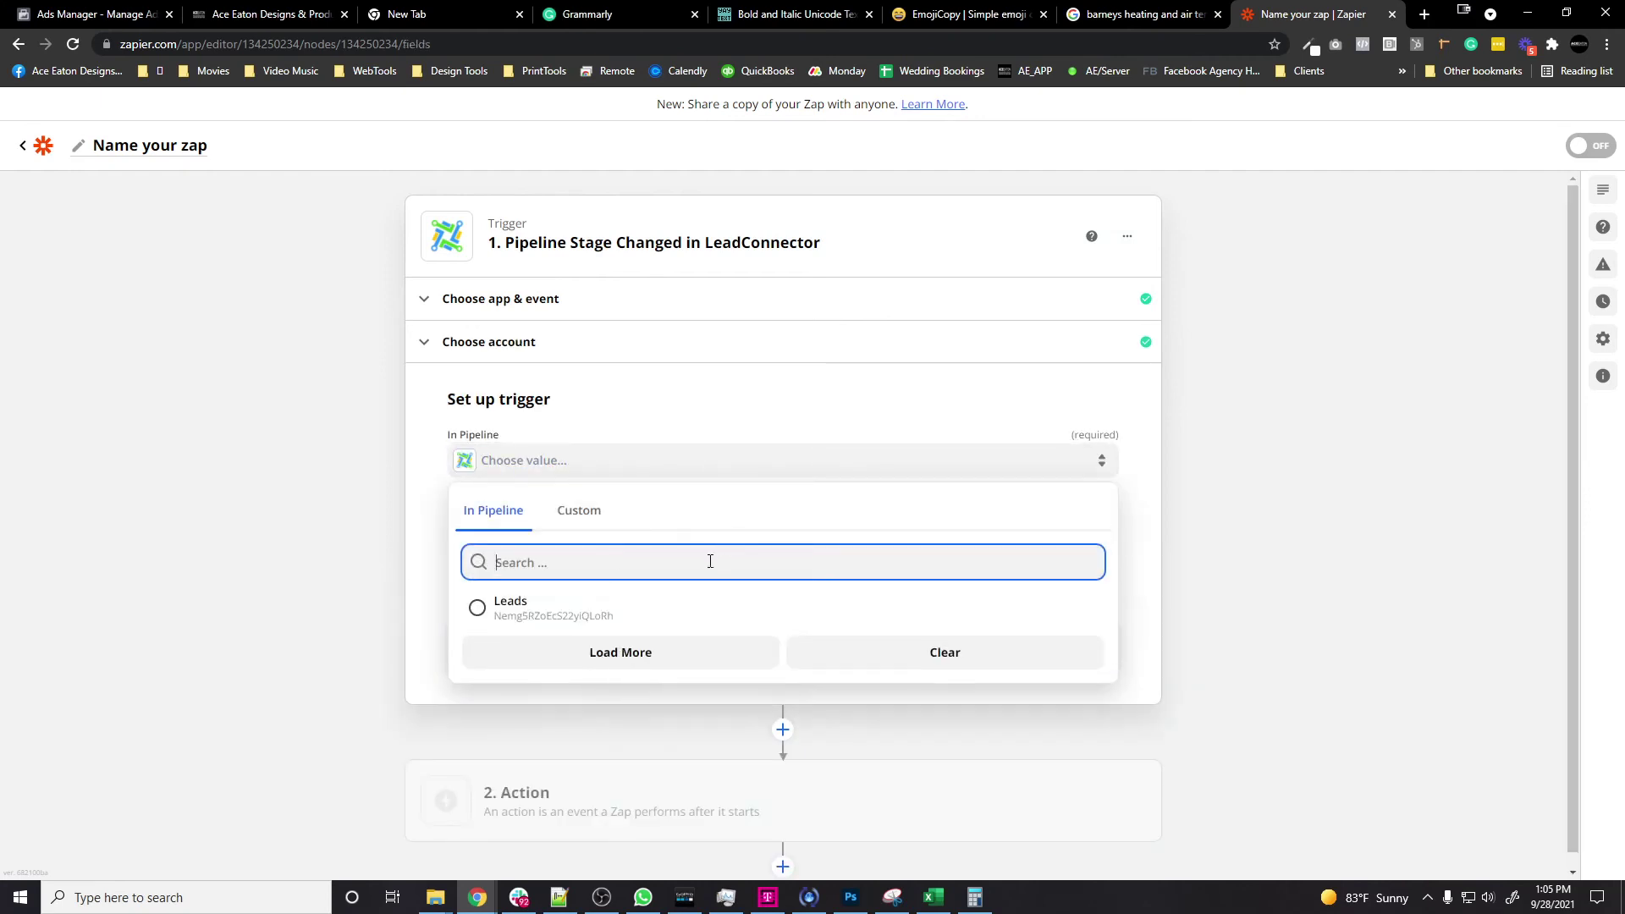
{"action": "left_click", "coordinate": [635, 622]}
{"action": "left_click", "coordinate": [708, 528]}
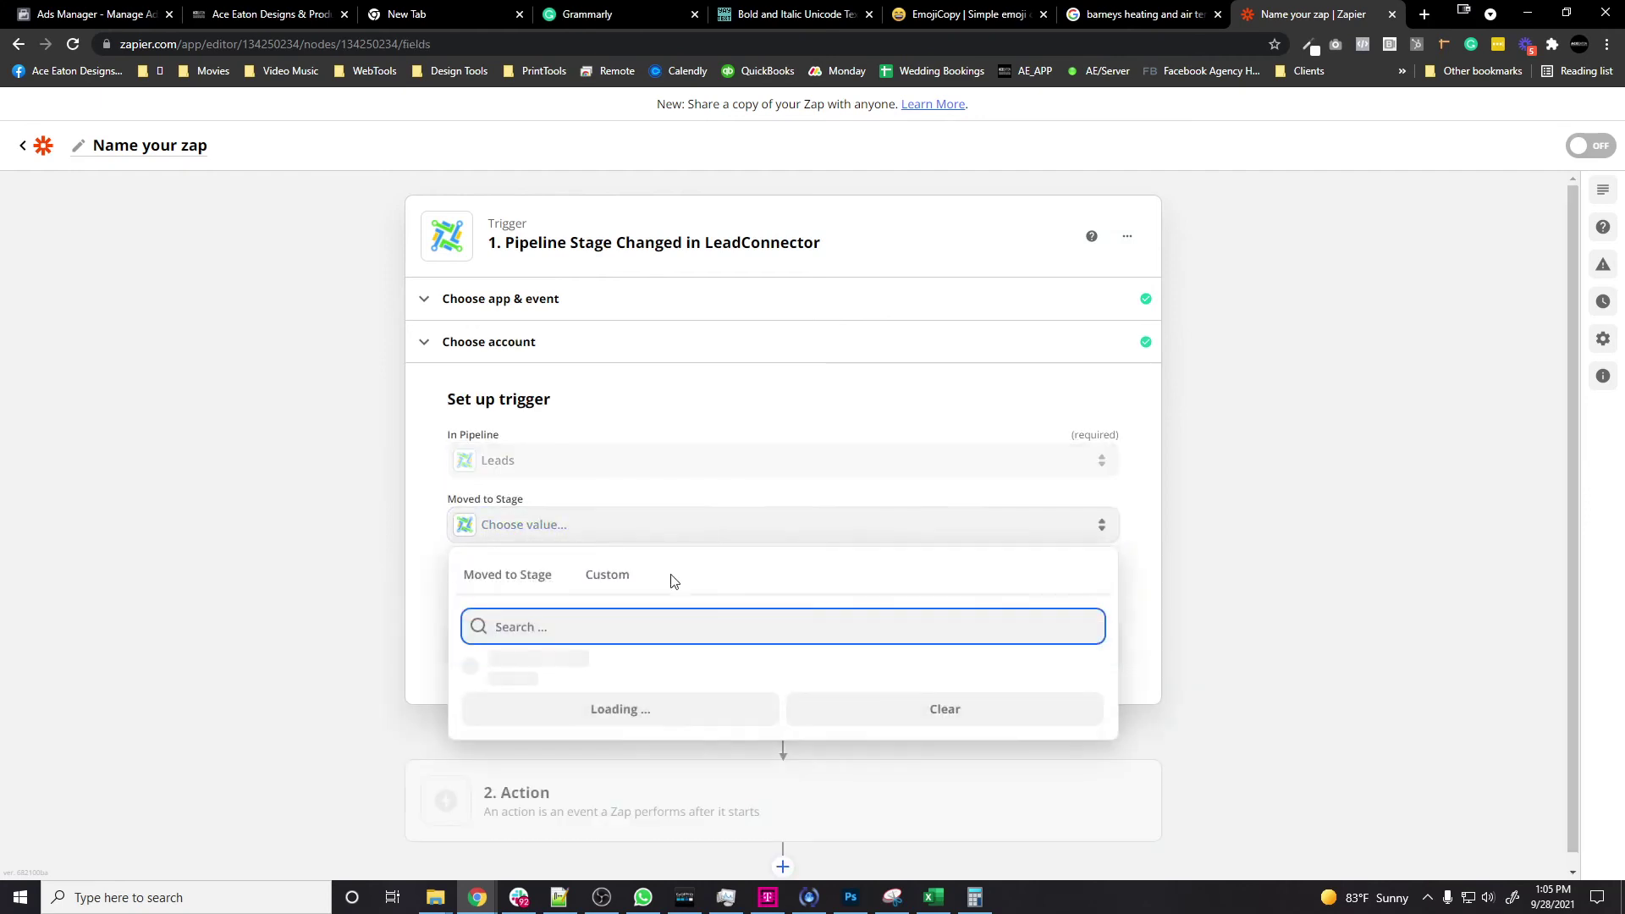
{"action": "left_click", "coordinate": [612, 684]}
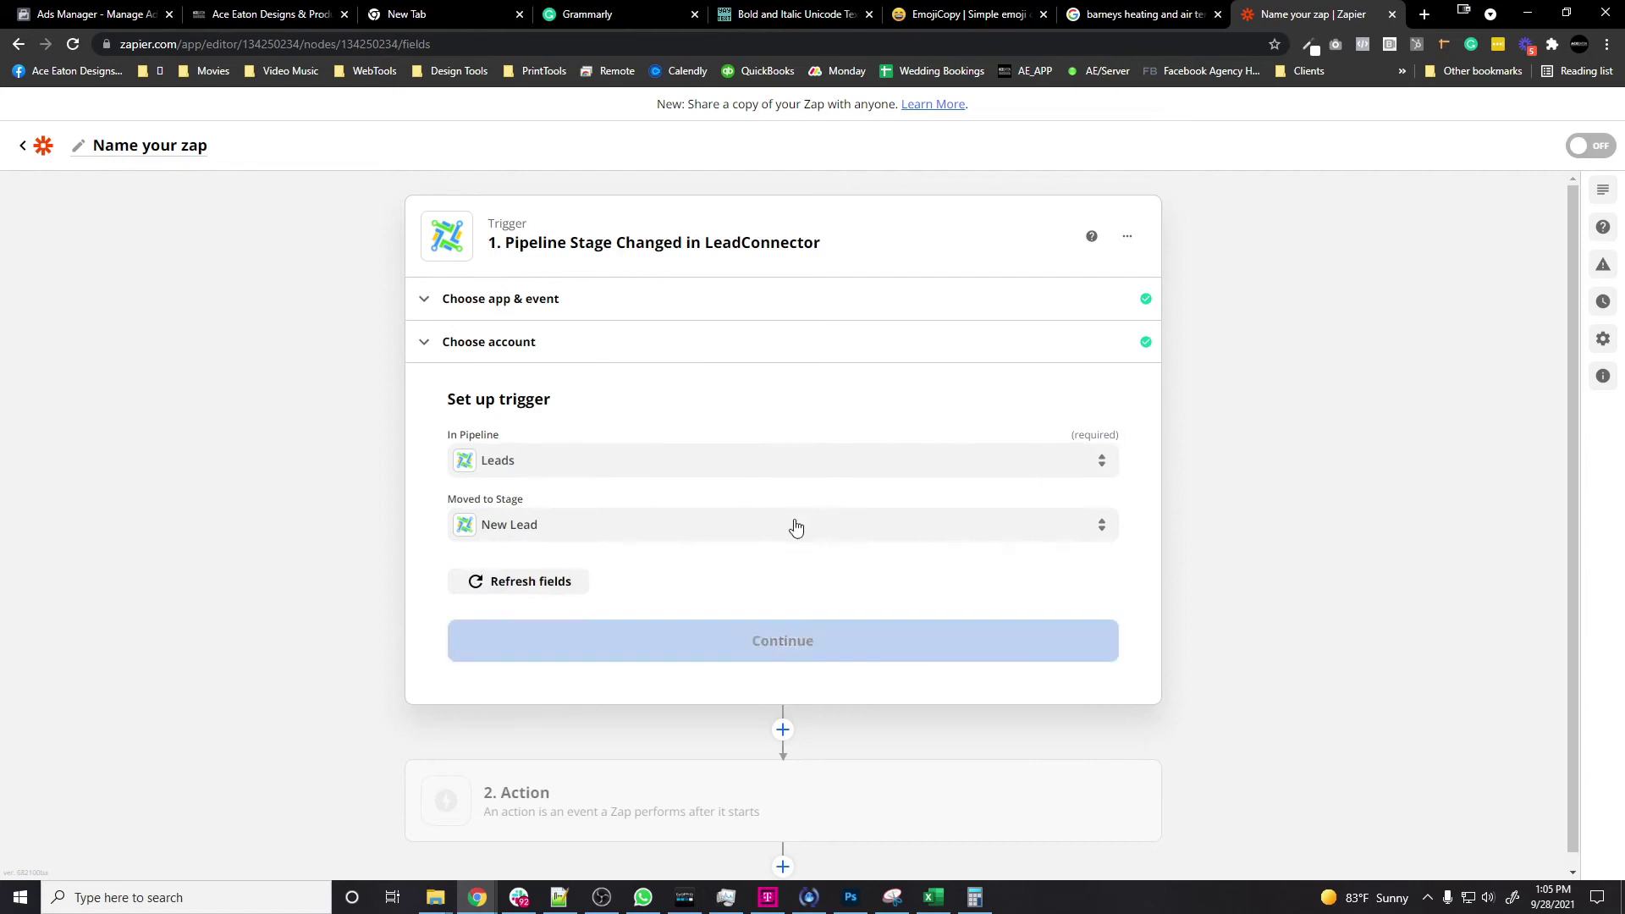
Step: Test the trigger successfully and move on to the action step
{"action": "left_click", "coordinate": [780, 641]}
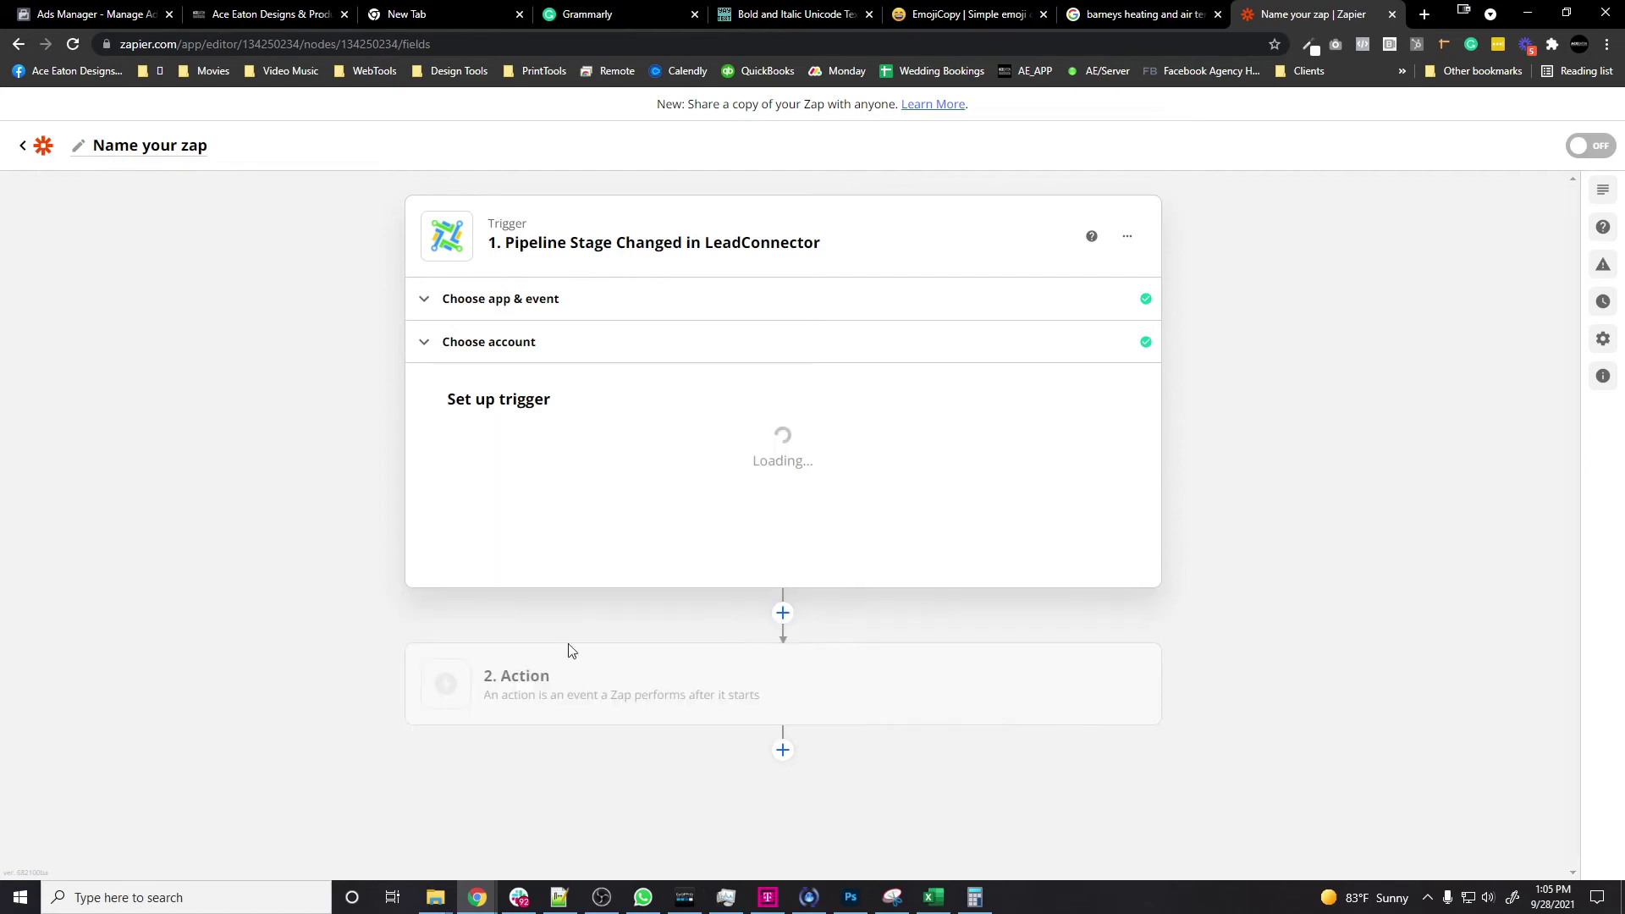
{"action": "left_click", "coordinate": [760, 584]}
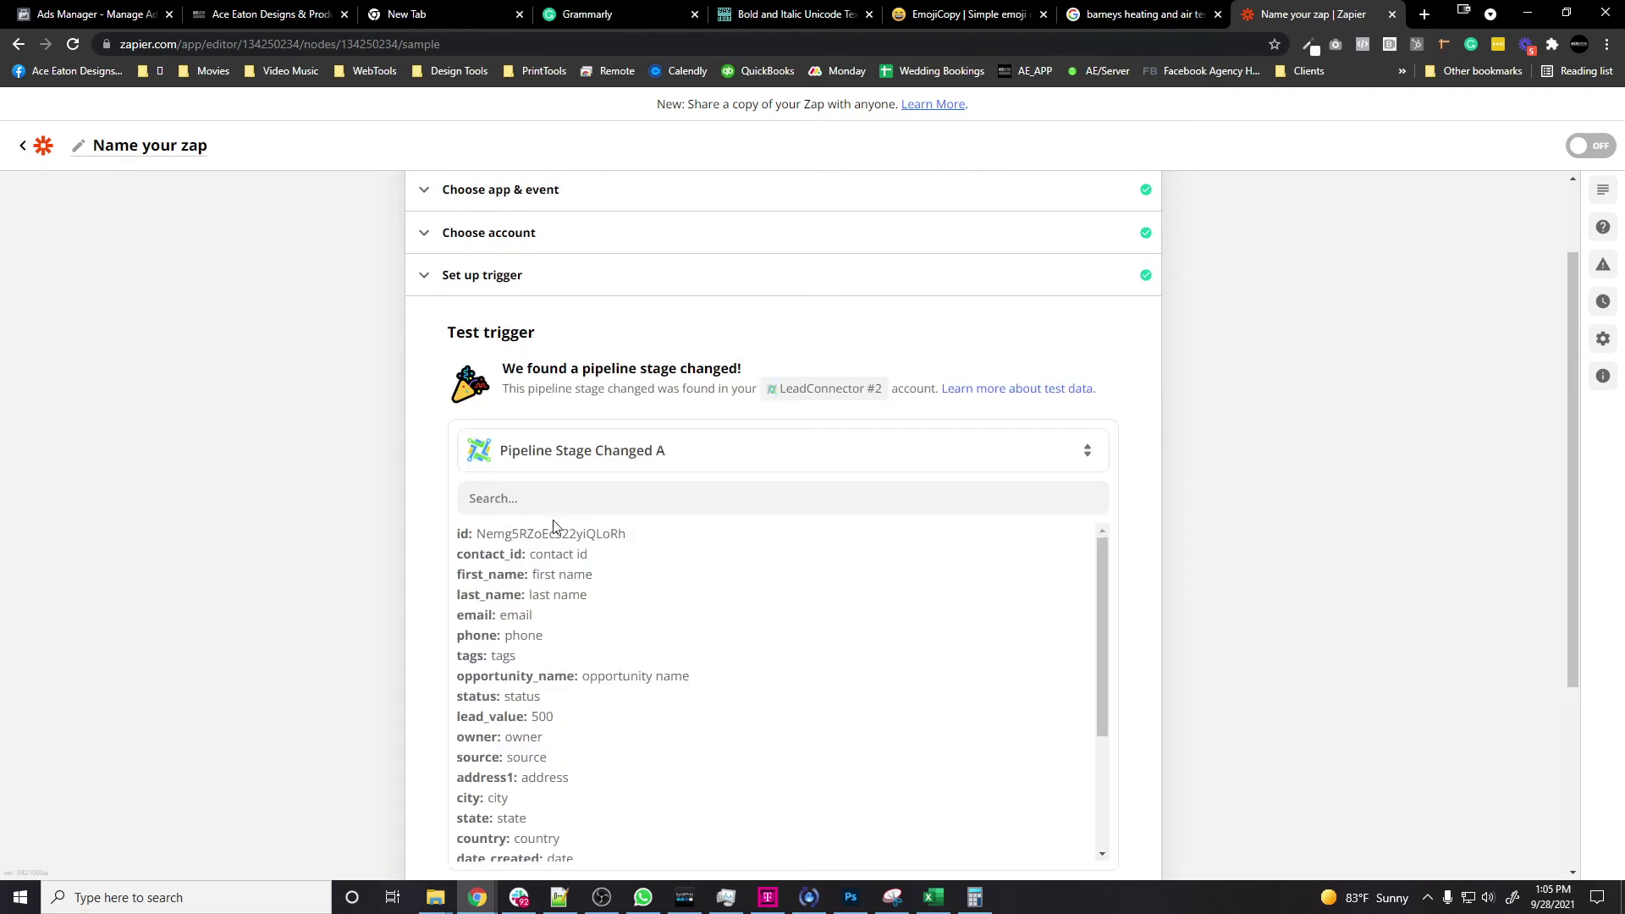
{"action": "scroll", "coordinate": [348, 573], "scroll_direction": "down", "scroll_amount": 3}
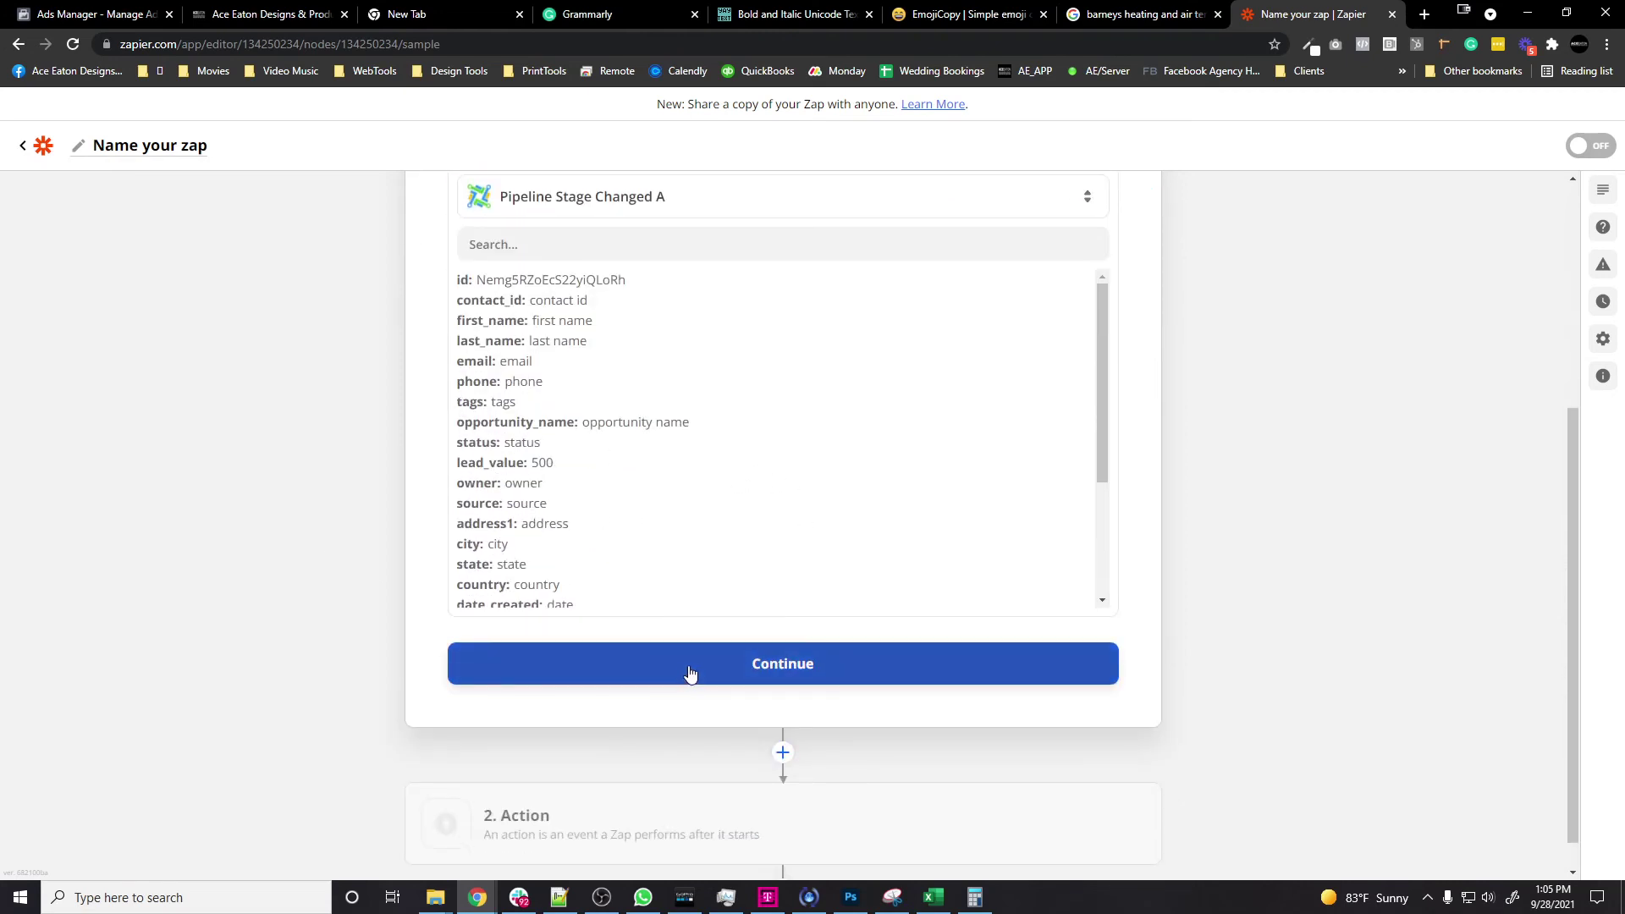
{"action": "left_click", "coordinate": [691, 672]}
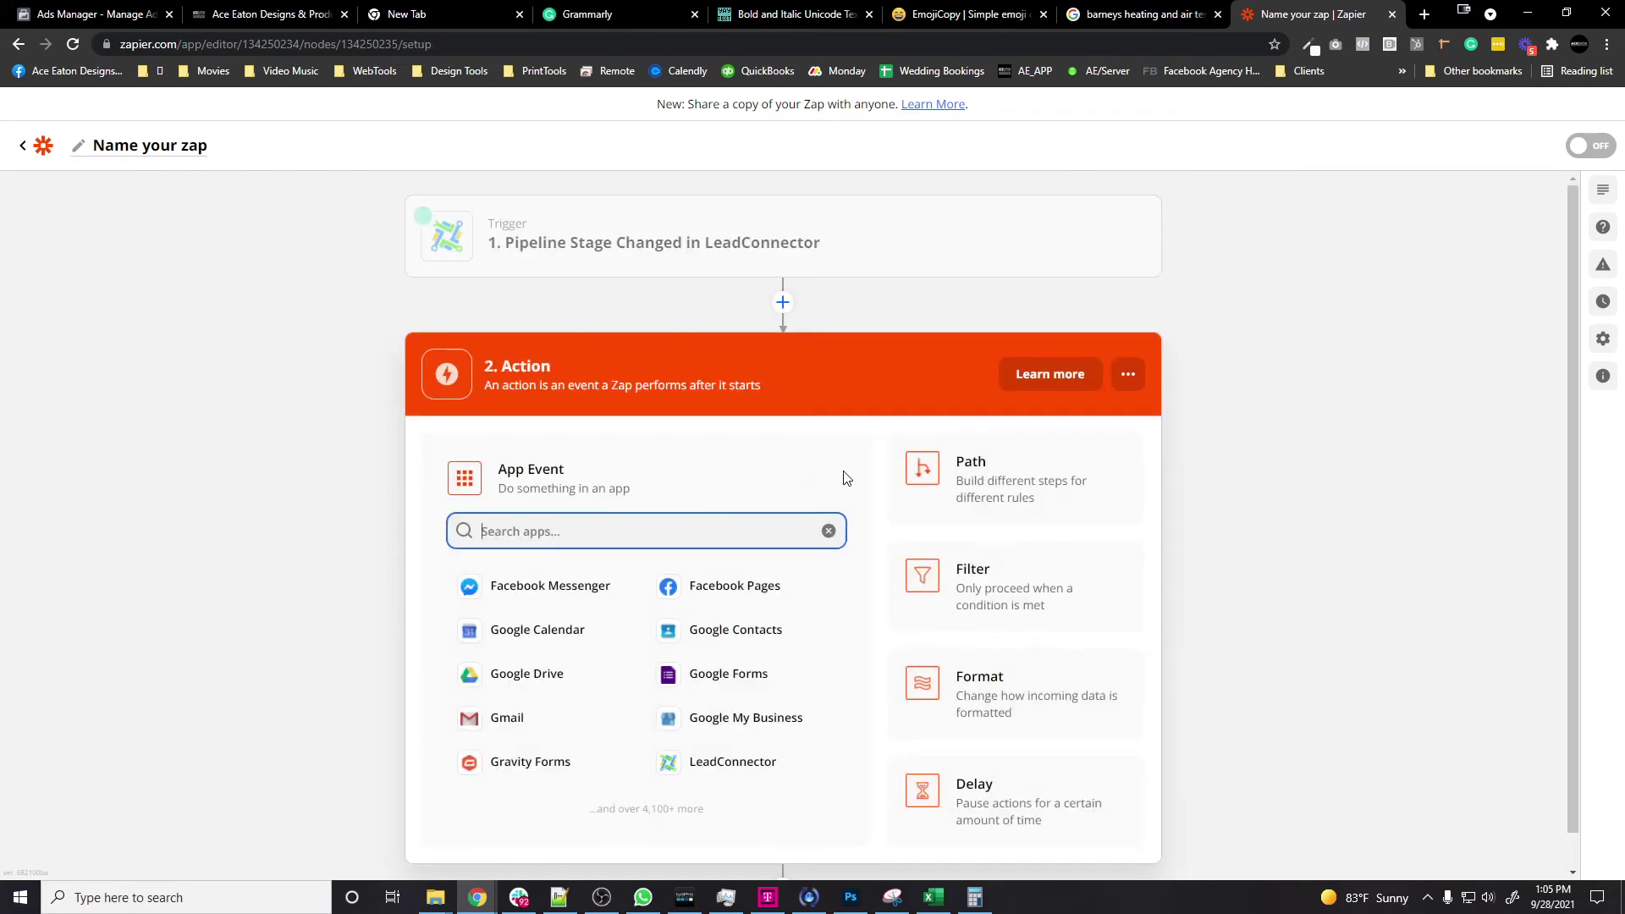
Step: Make the action Slack's Send Channel Message event
{"action": "type", "text": "slack"}
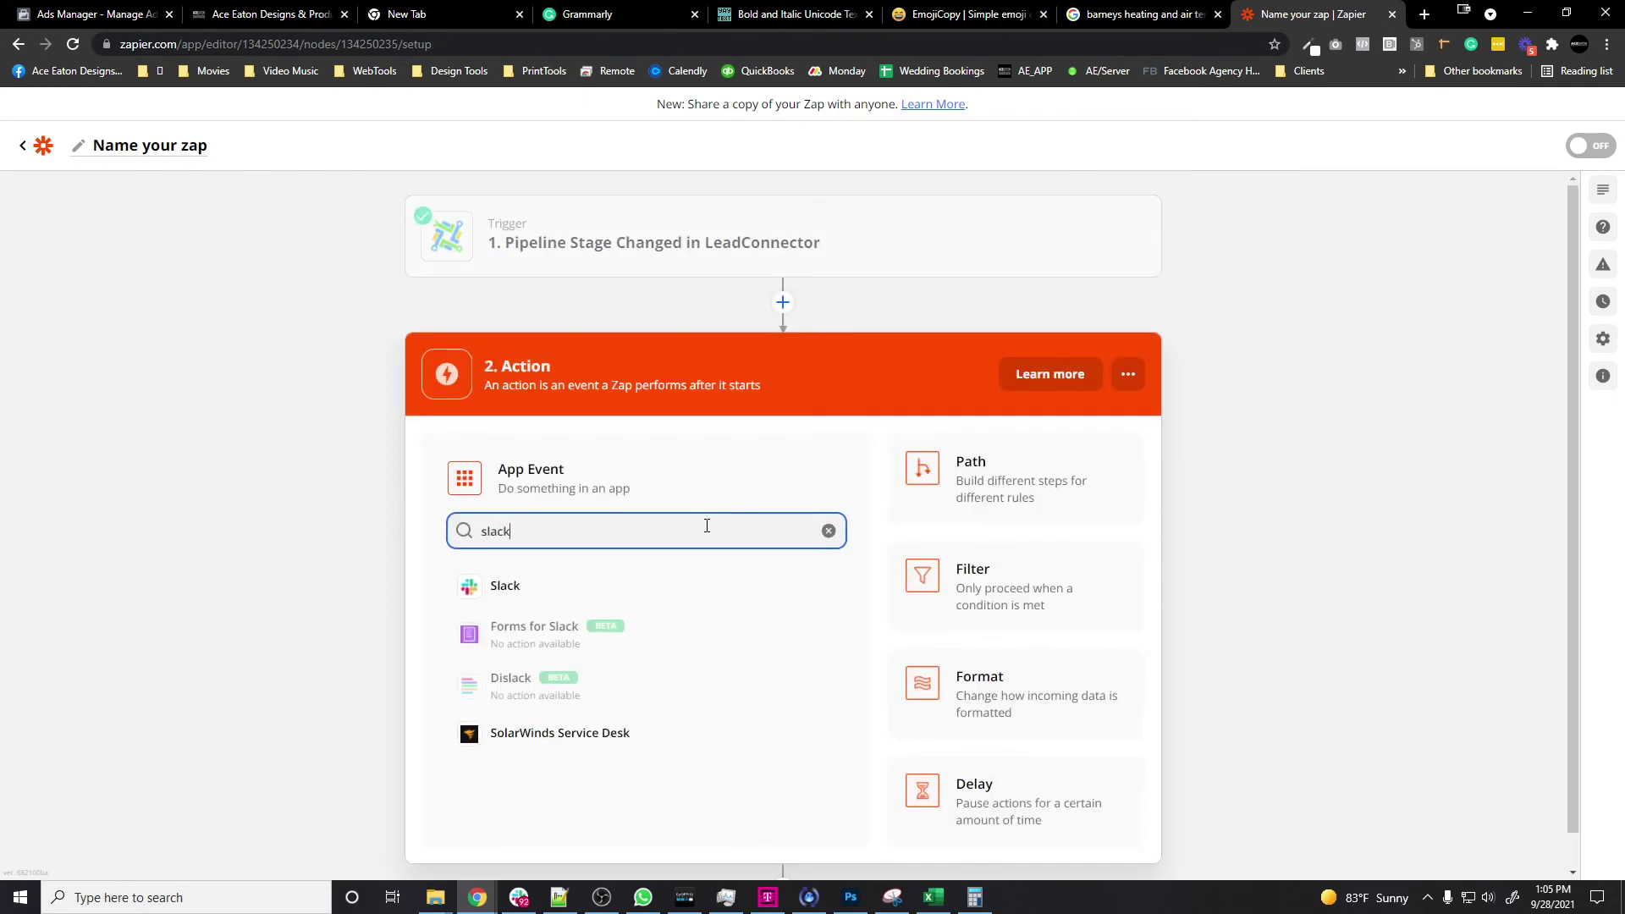
{"action": "left_click", "coordinate": [520, 591]}
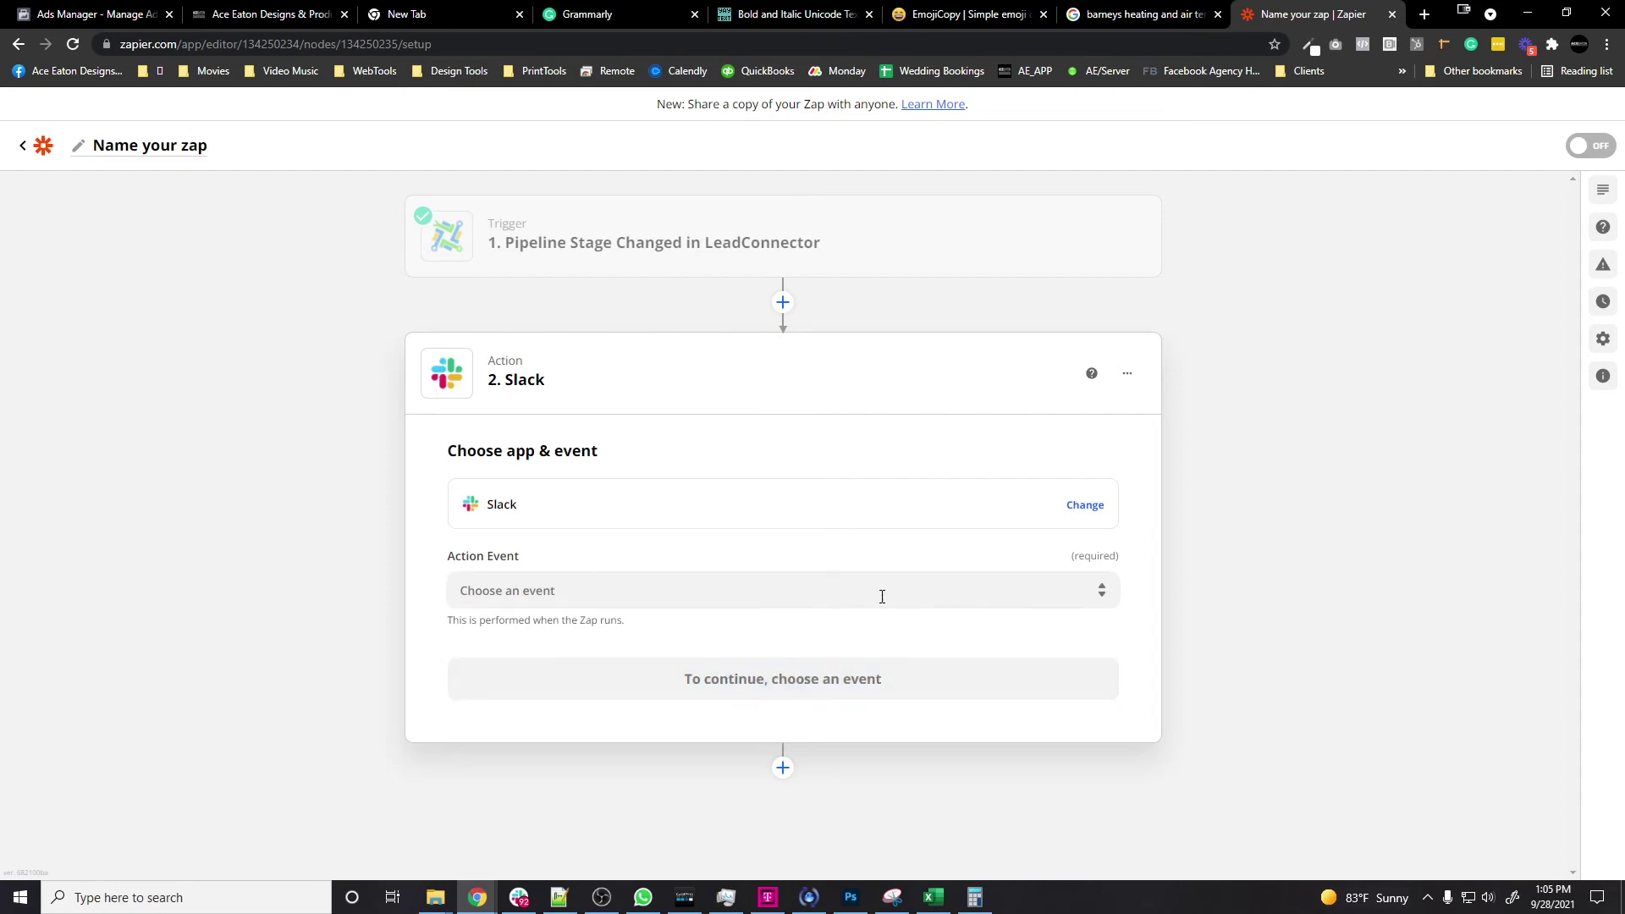
{"action": "left_click", "coordinate": [941, 593]}
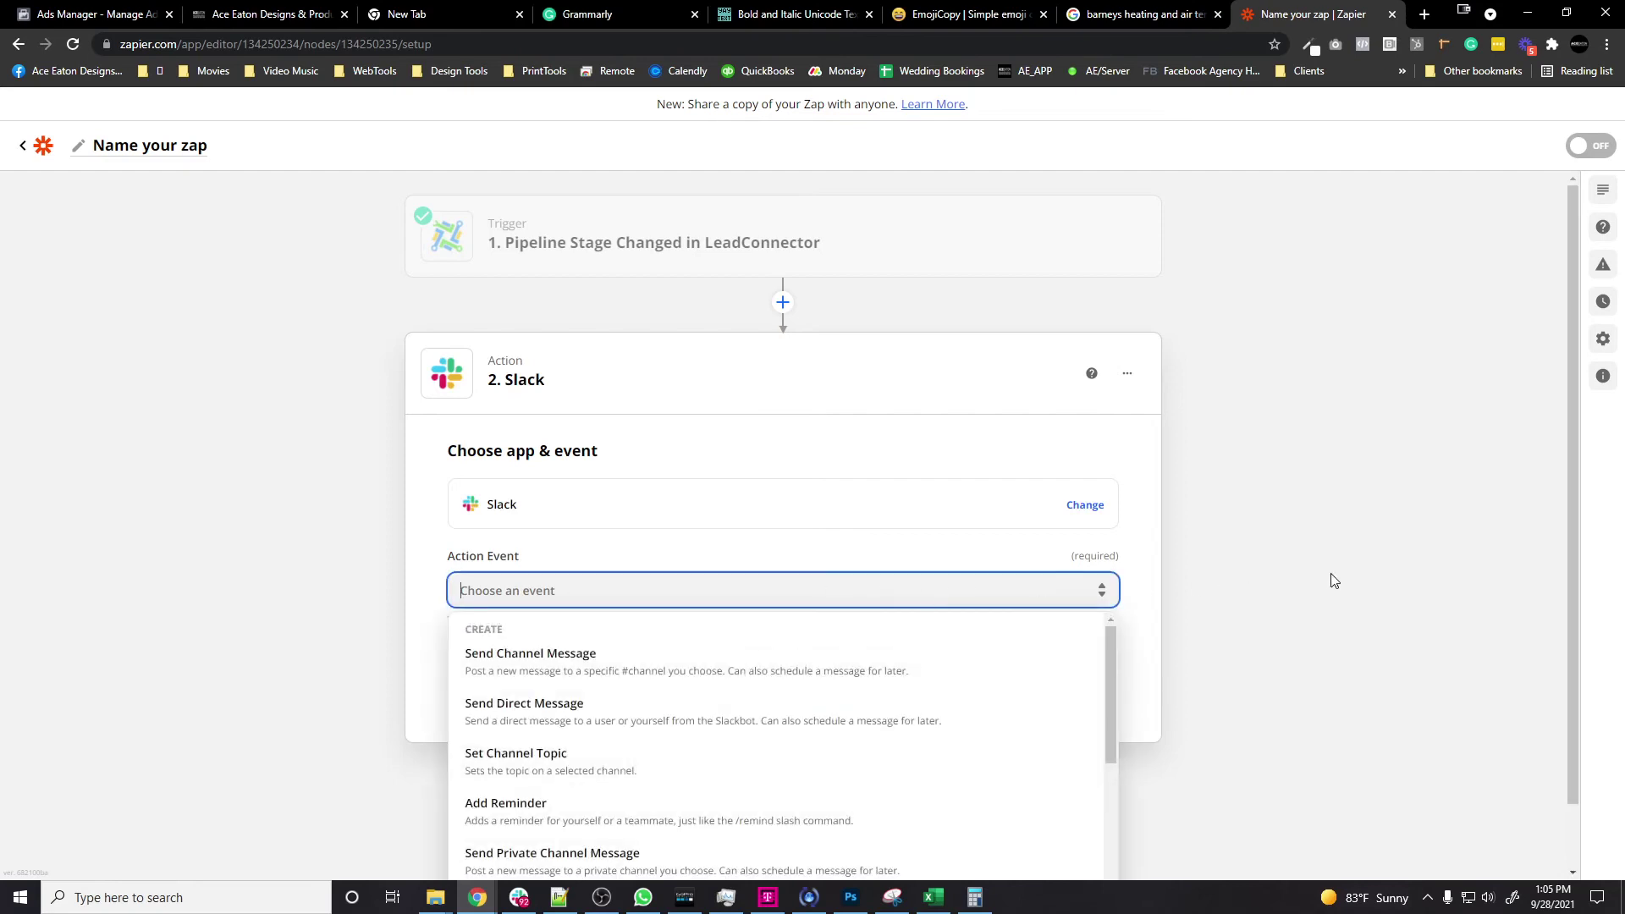
{"action": "scroll", "coordinate": [1334, 581], "scroll_direction": "down", "scroll_amount": 1}
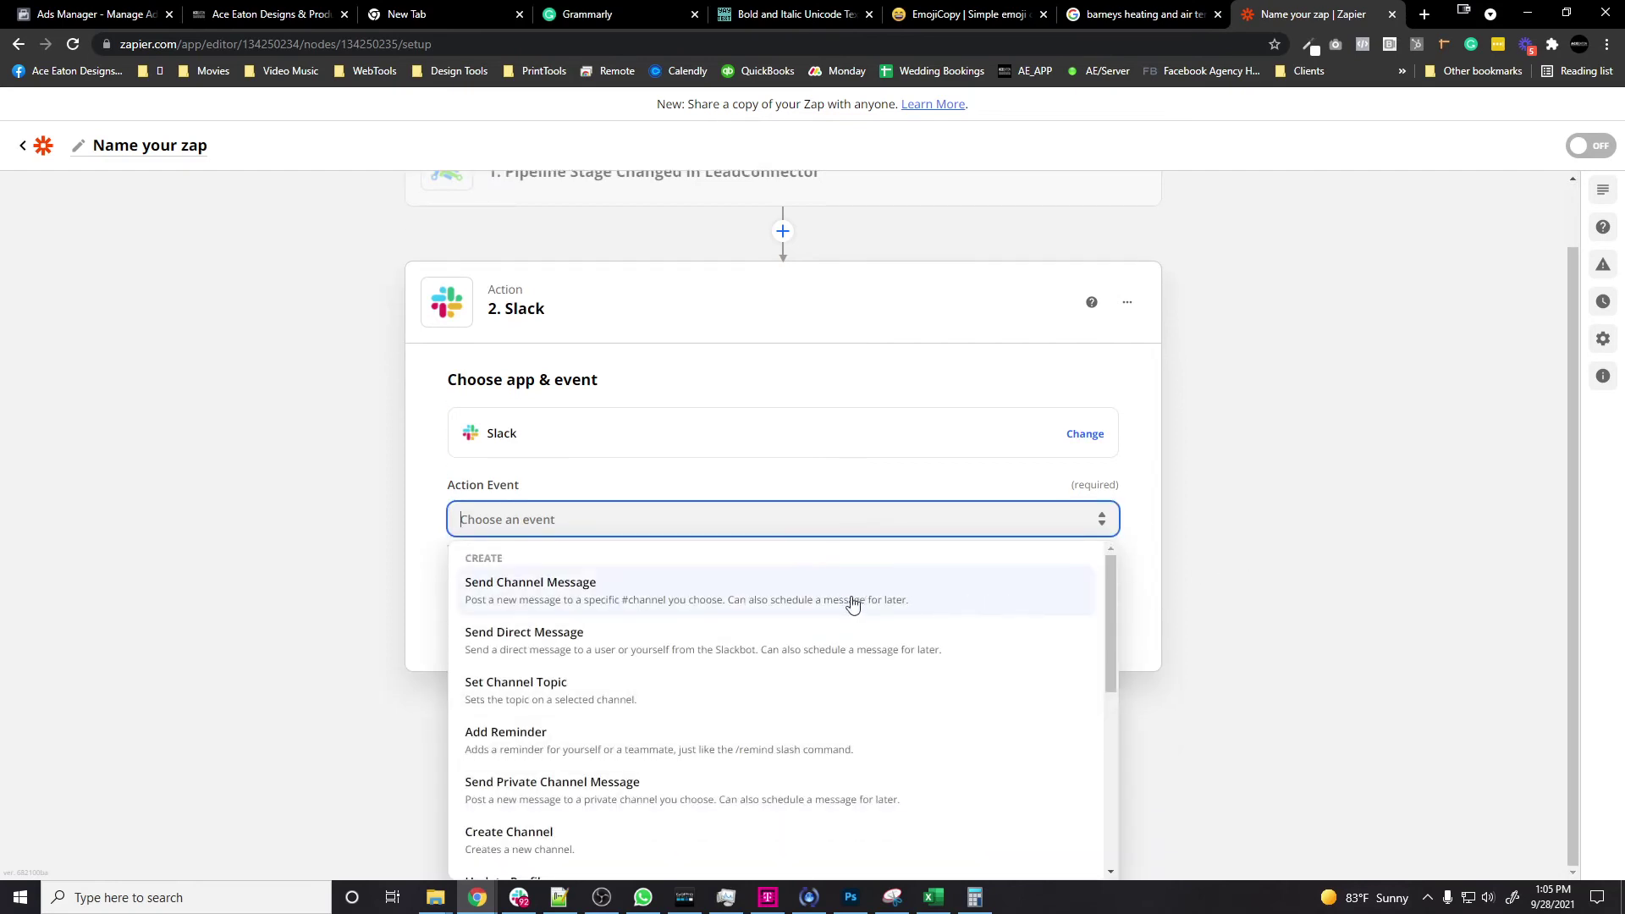
{"action": "left_click", "coordinate": [650, 590]}
{"action": "left_click", "coordinate": [677, 677]}
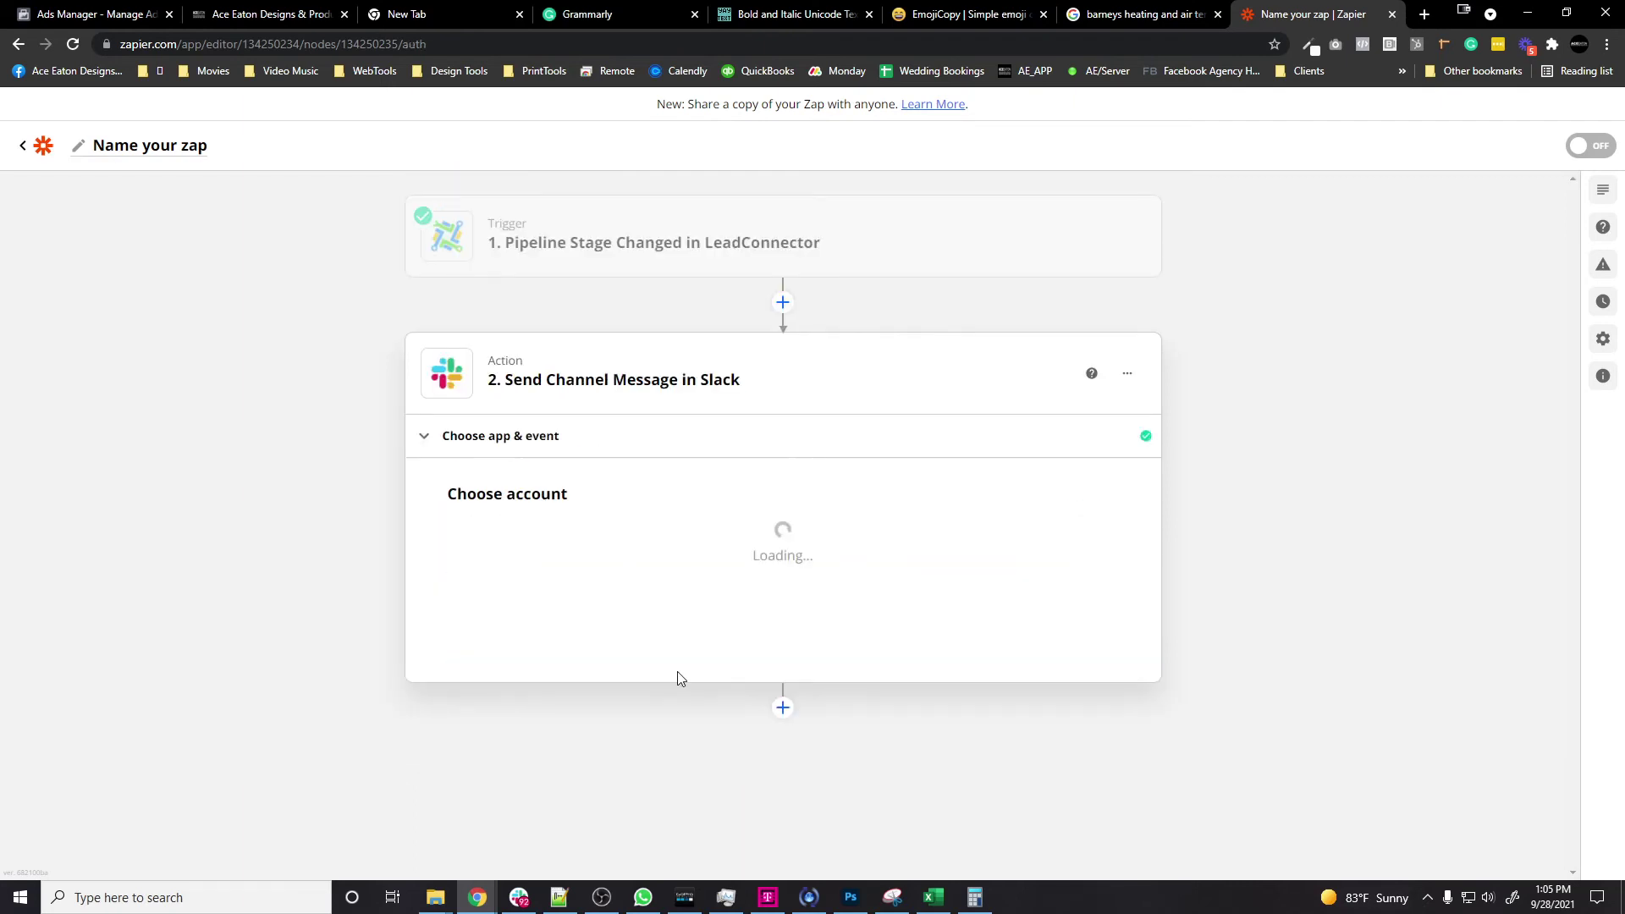
Step: Pick the connected Slack workspace account and the barney-heating-air channel
{"action": "left_click", "coordinate": [682, 572]}
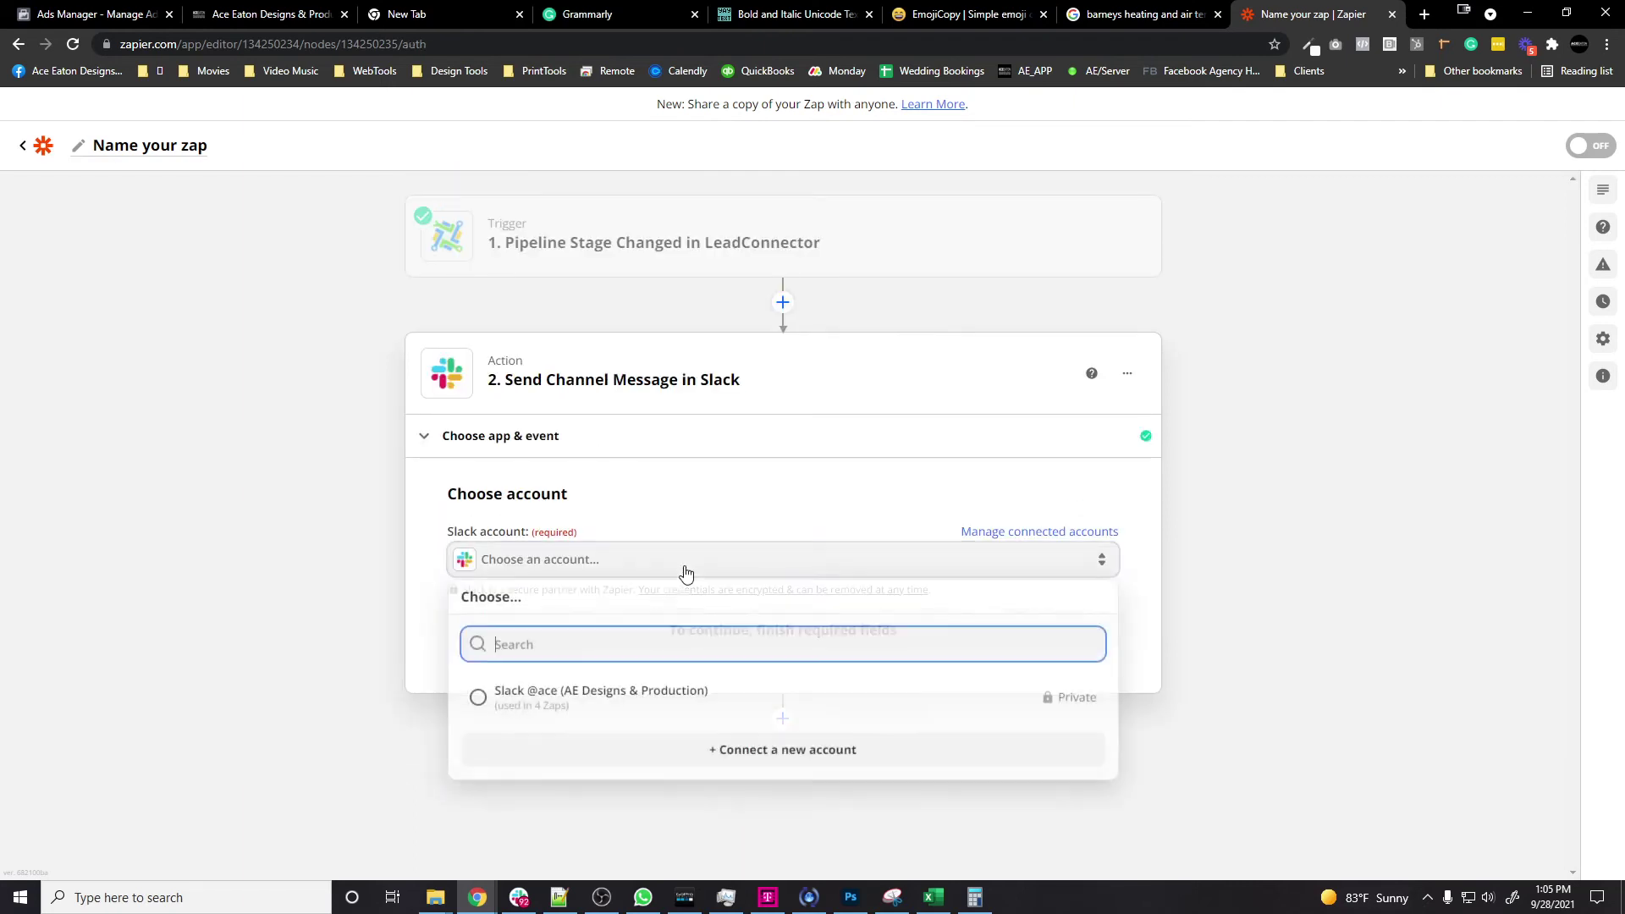
{"action": "left_click", "coordinate": [605, 699]}
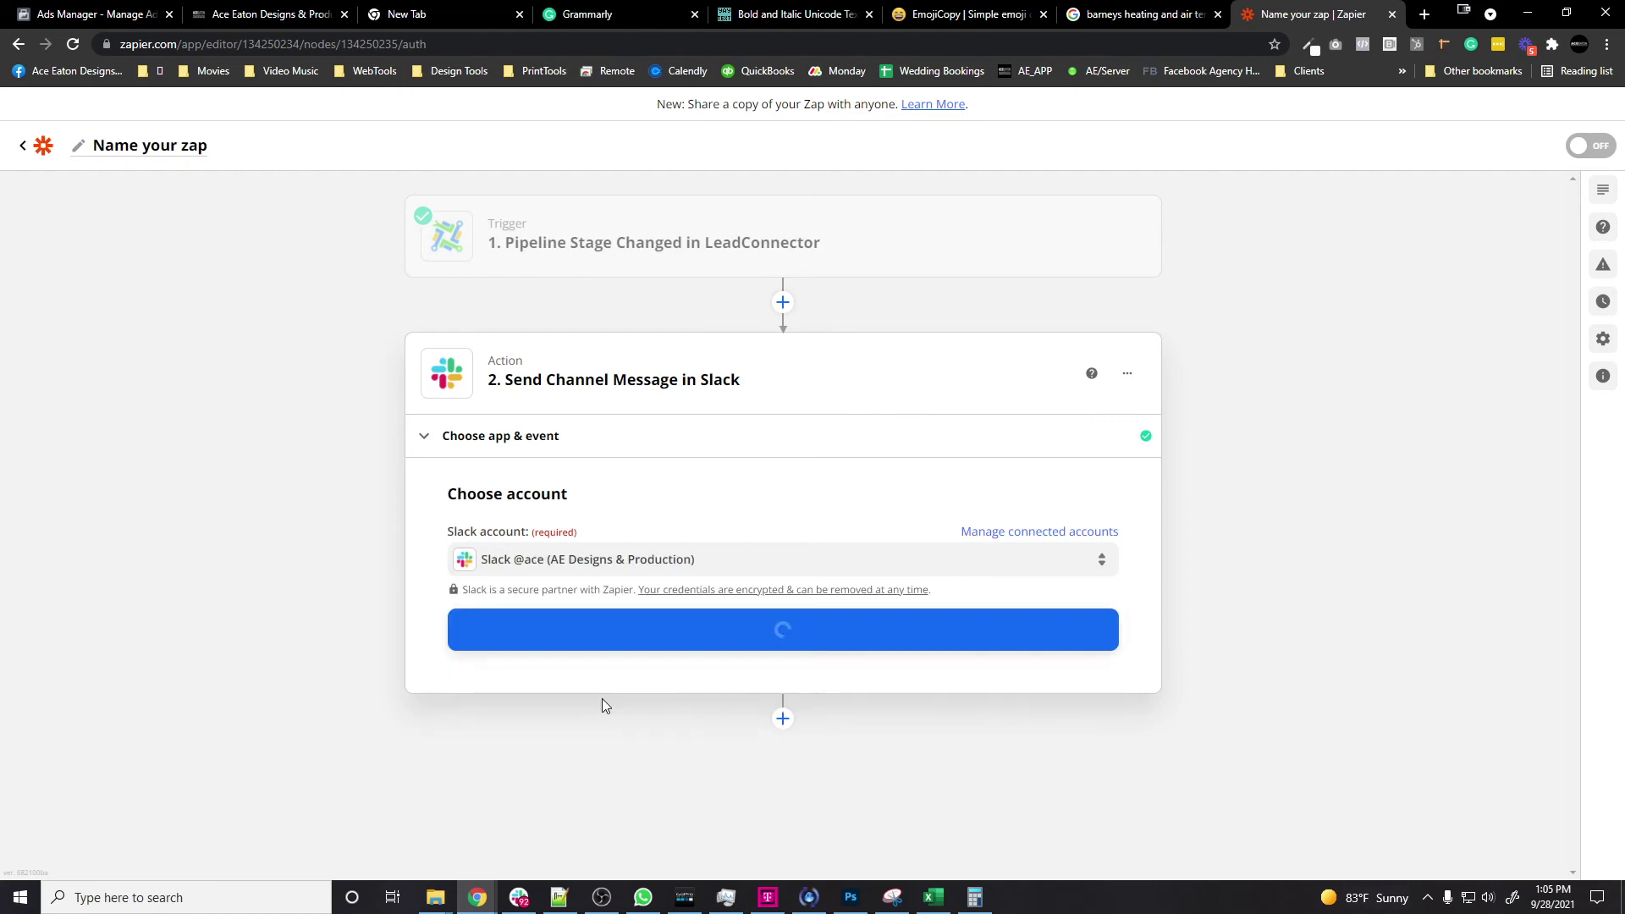
{"action": "left_click", "coordinate": [911, 643]}
{"action": "left_click", "coordinate": [707, 599]}
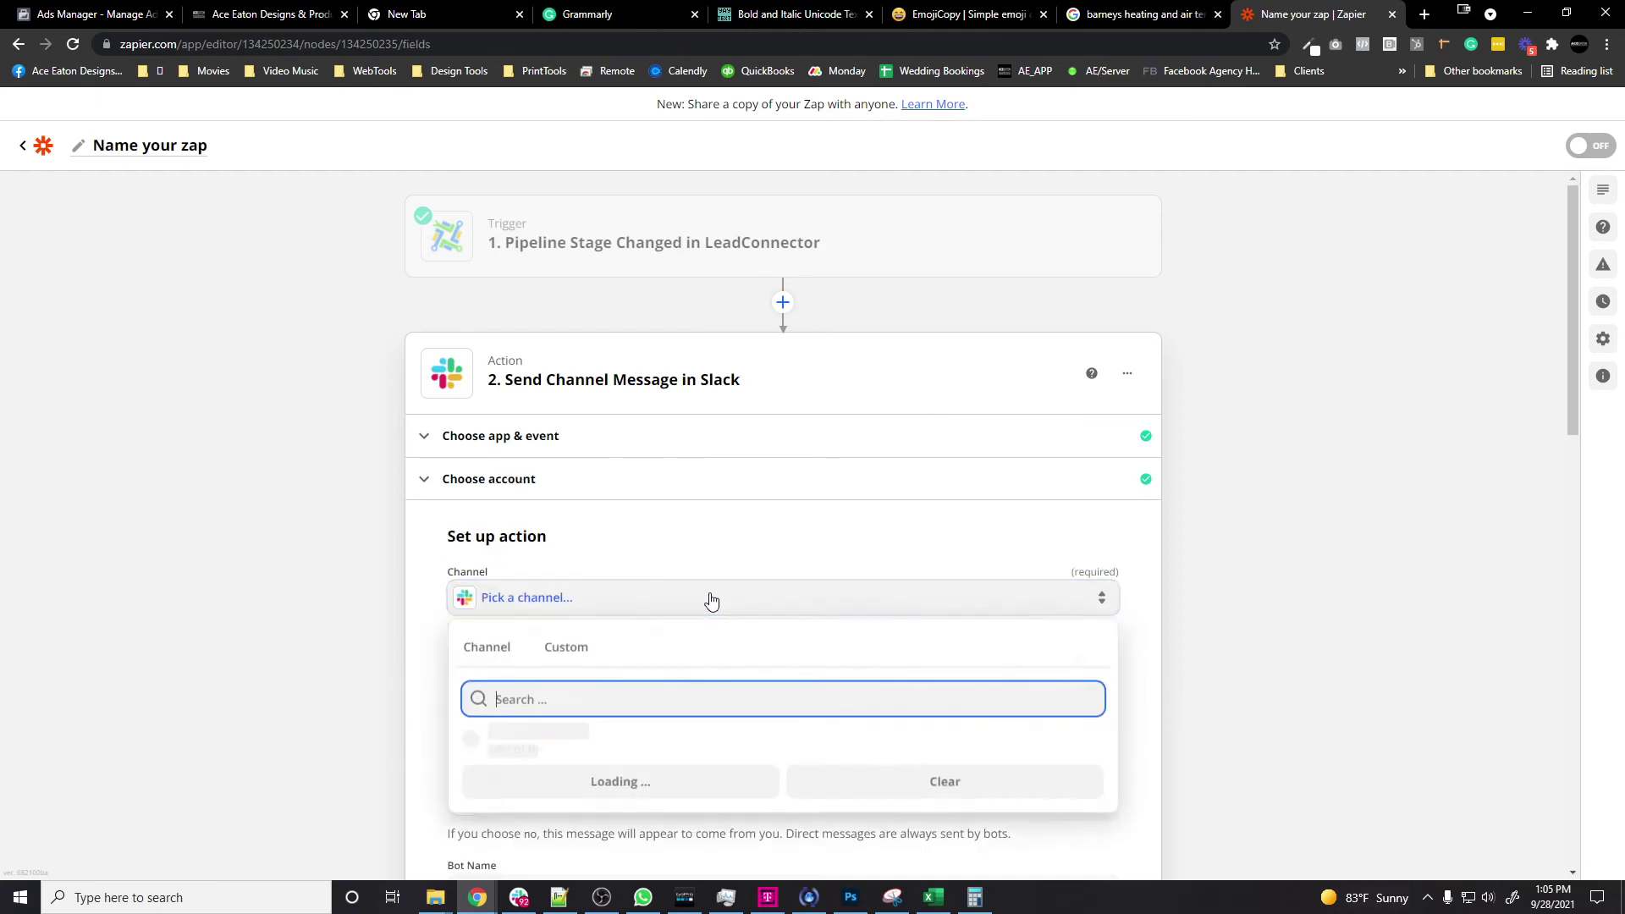
{"action": "scroll", "coordinate": [1271, 598], "scroll_direction": "down", "scroll_amount": 4}
{"action": "scroll", "coordinate": [801, 497], "scroll_direction": "down", "scroll_amount": 5}
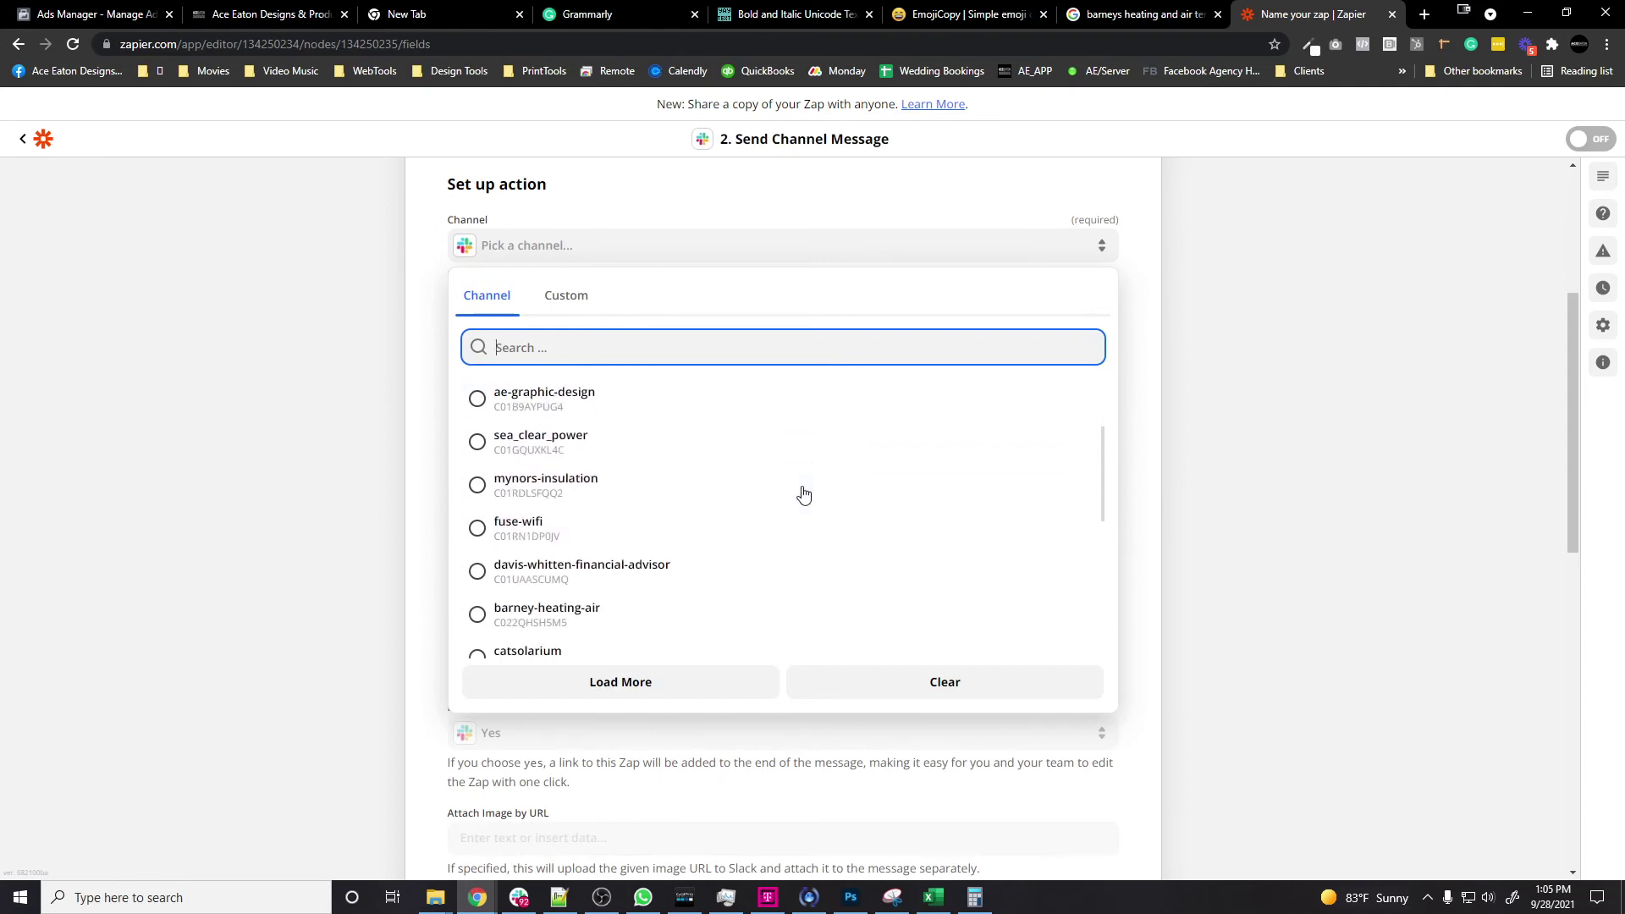
{"action": "left_click", "coordinate": [591, 531]}
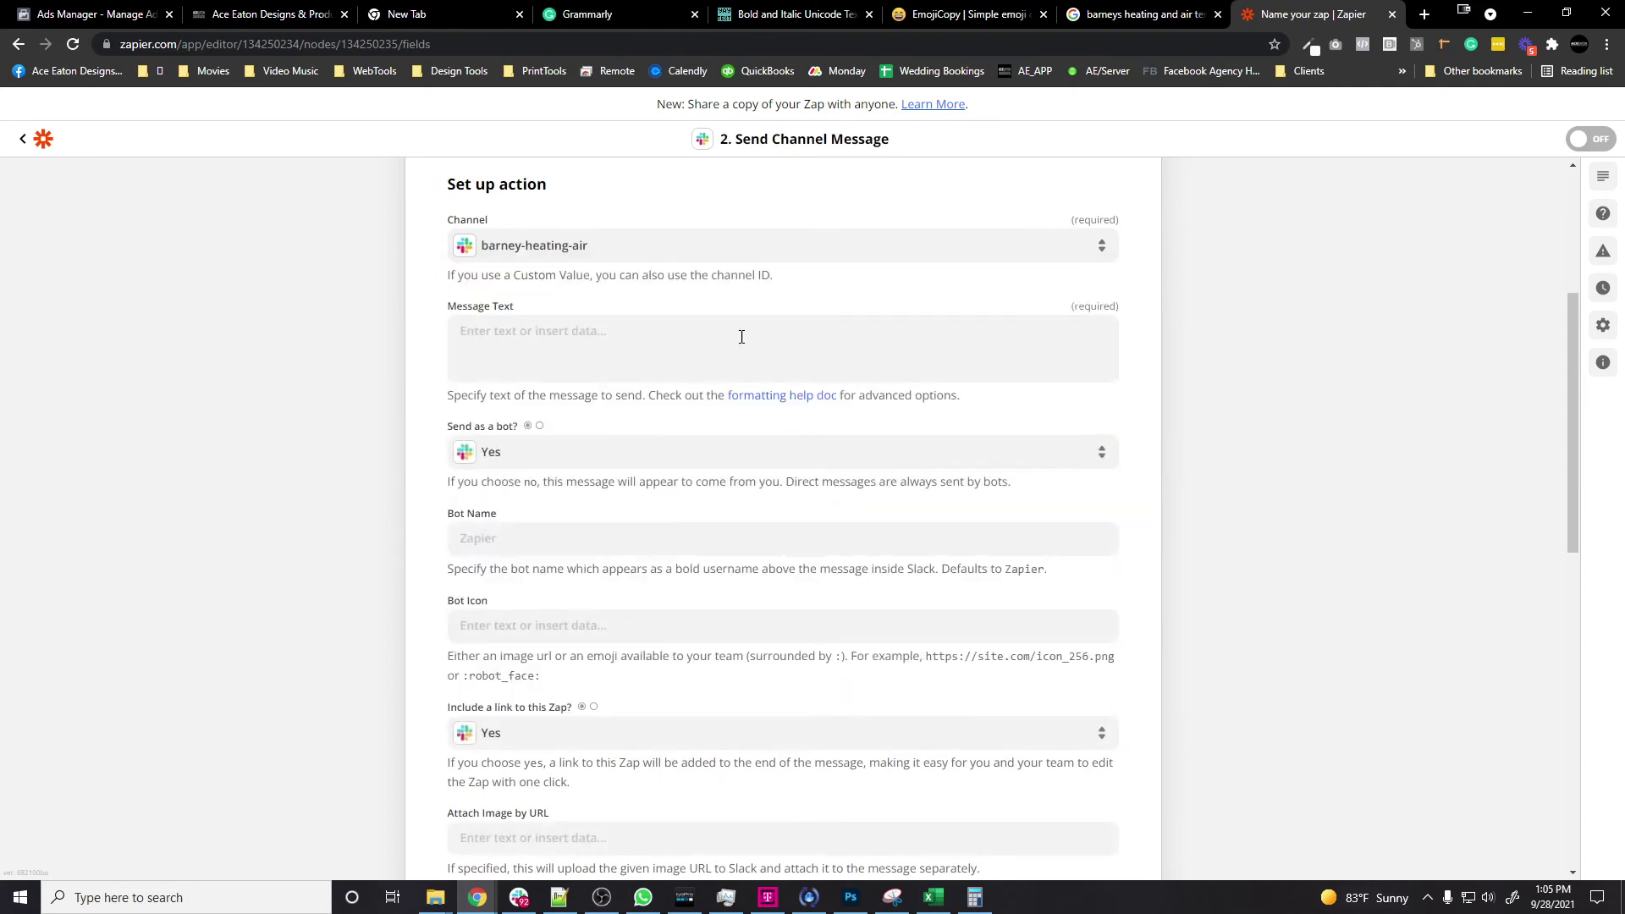
Step: Copy the new-lead SMS text from HighLevel's lead-in trigger for the Slack message
{"action": "left_click", "coordinate": [761, 428]}
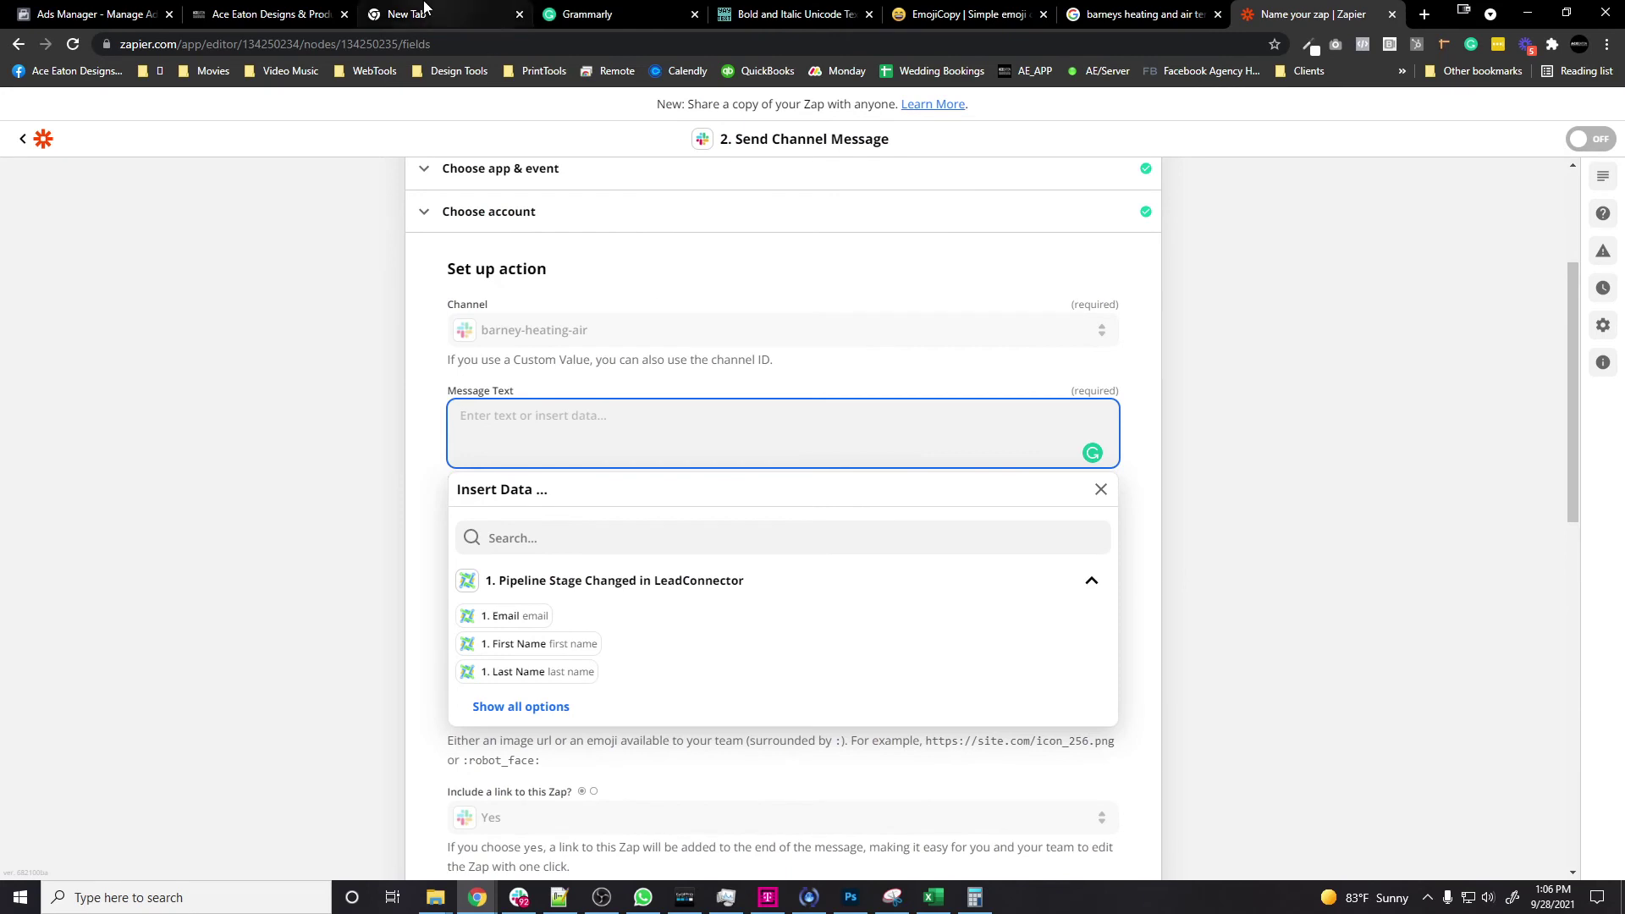
{"action": "left_click", "coordinate": [271, 14]}
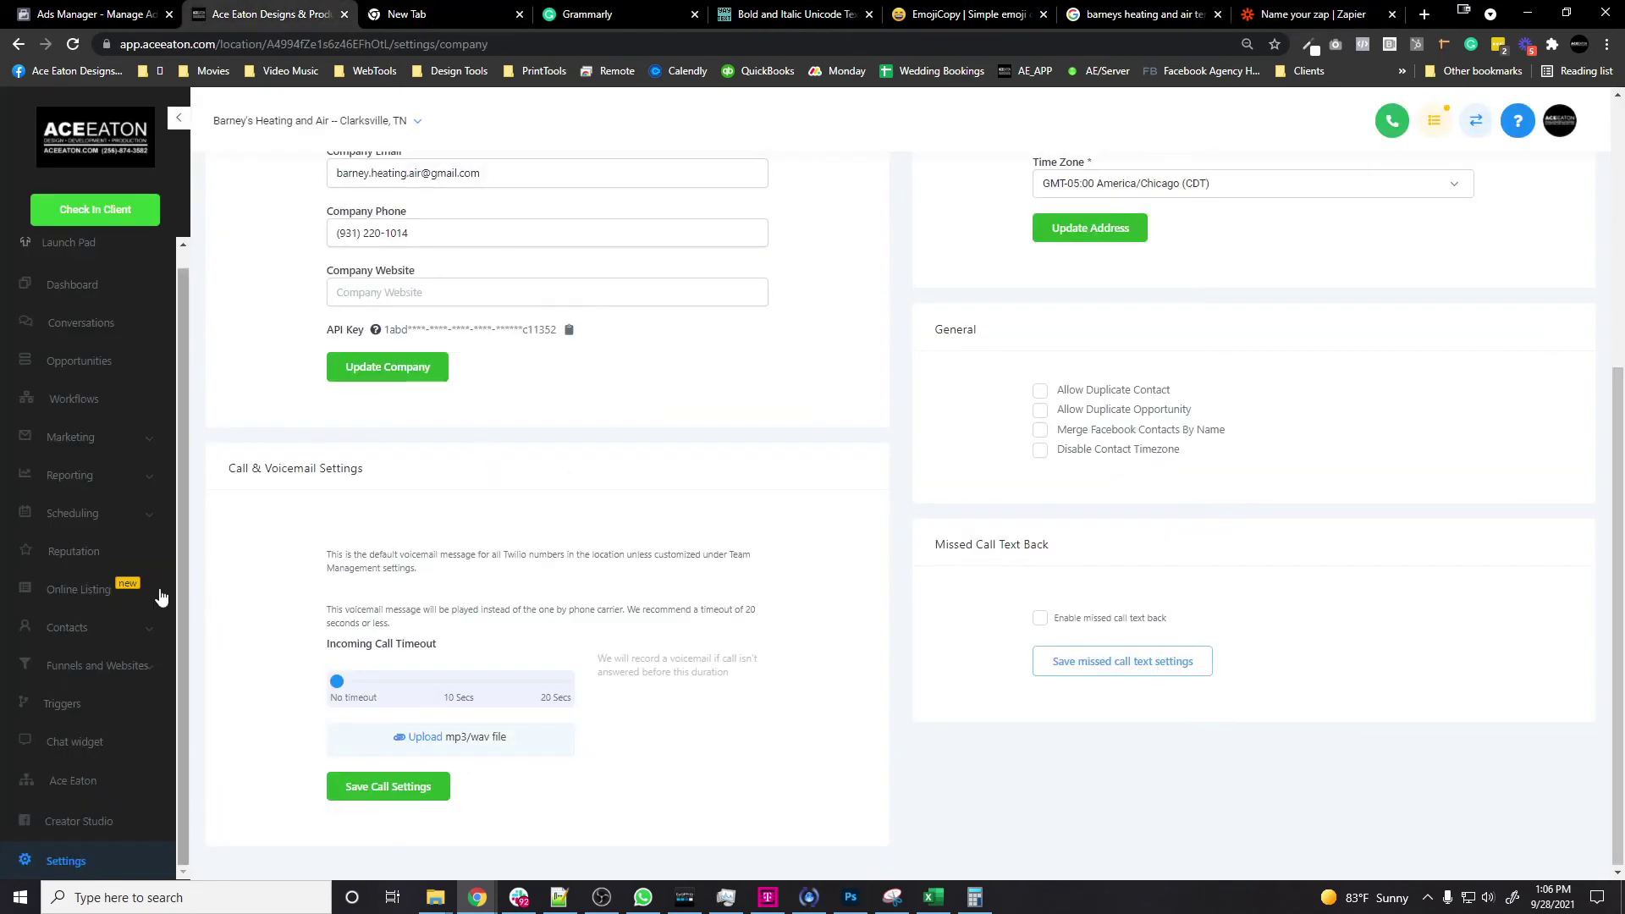
{"action": "left_click", "coordinate": [66, 700]}
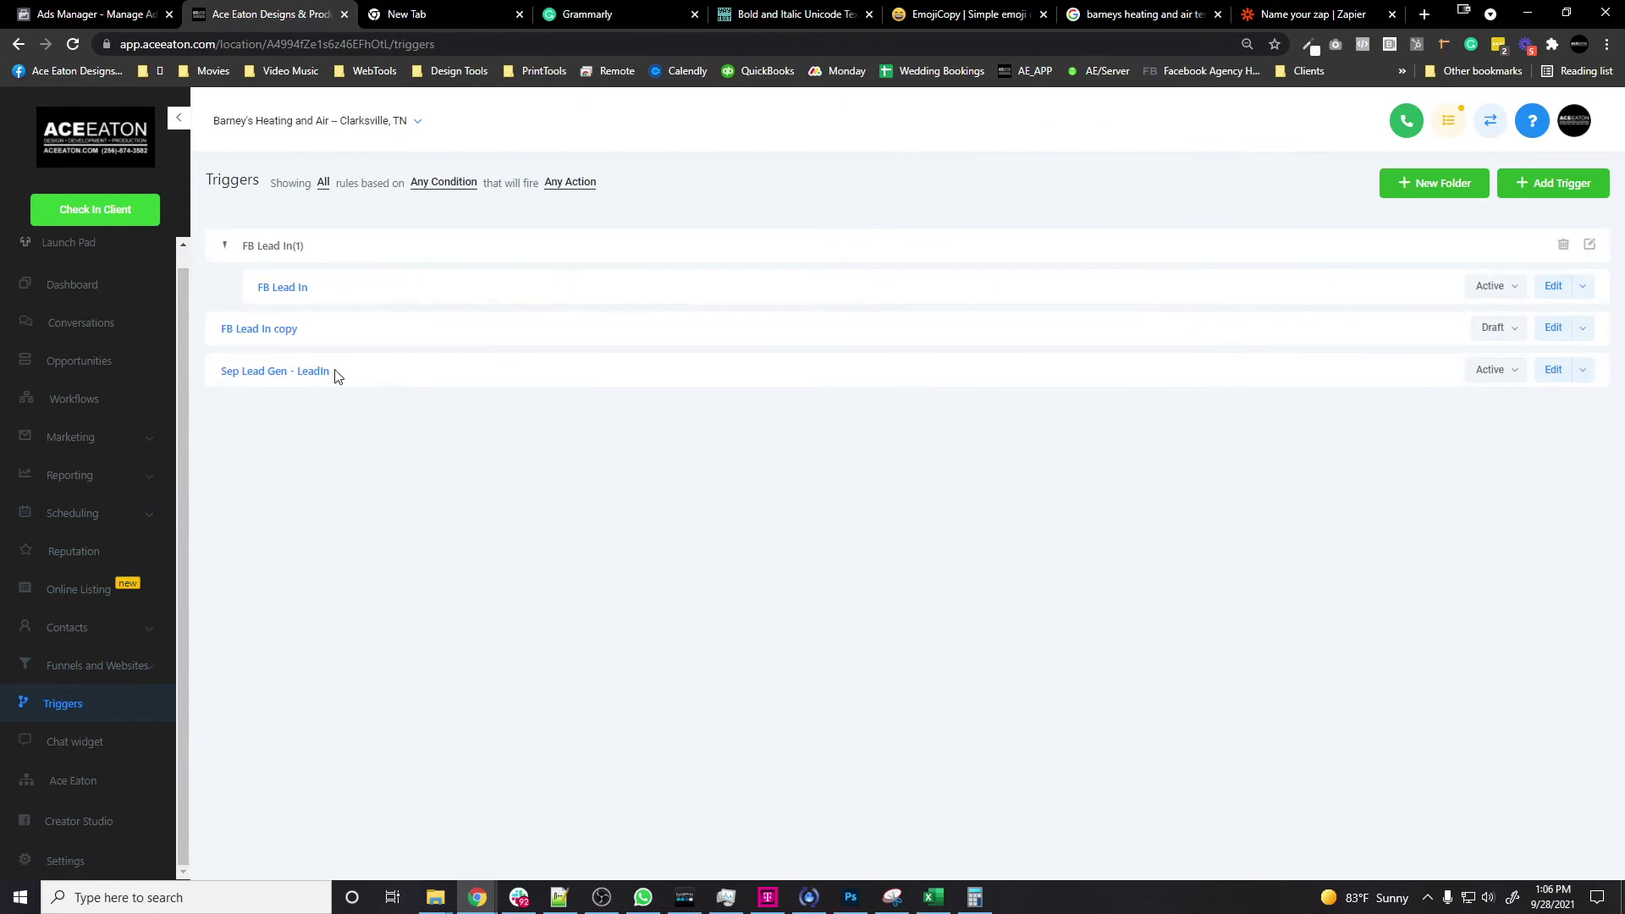
{"action": "left_click", "coordinate": [335, 376]}
{"action": "scroll", "coordinate": [997, 424], "scroll_direction": "down", "scroll_amount": 6}
{"action": "key", "text": "ctrl+a"}
Step: Replace the Contact.Name placeholder with the lead's First Name and Last Name fields
{"action": "left_click", "coordinate": [1312, 13]}
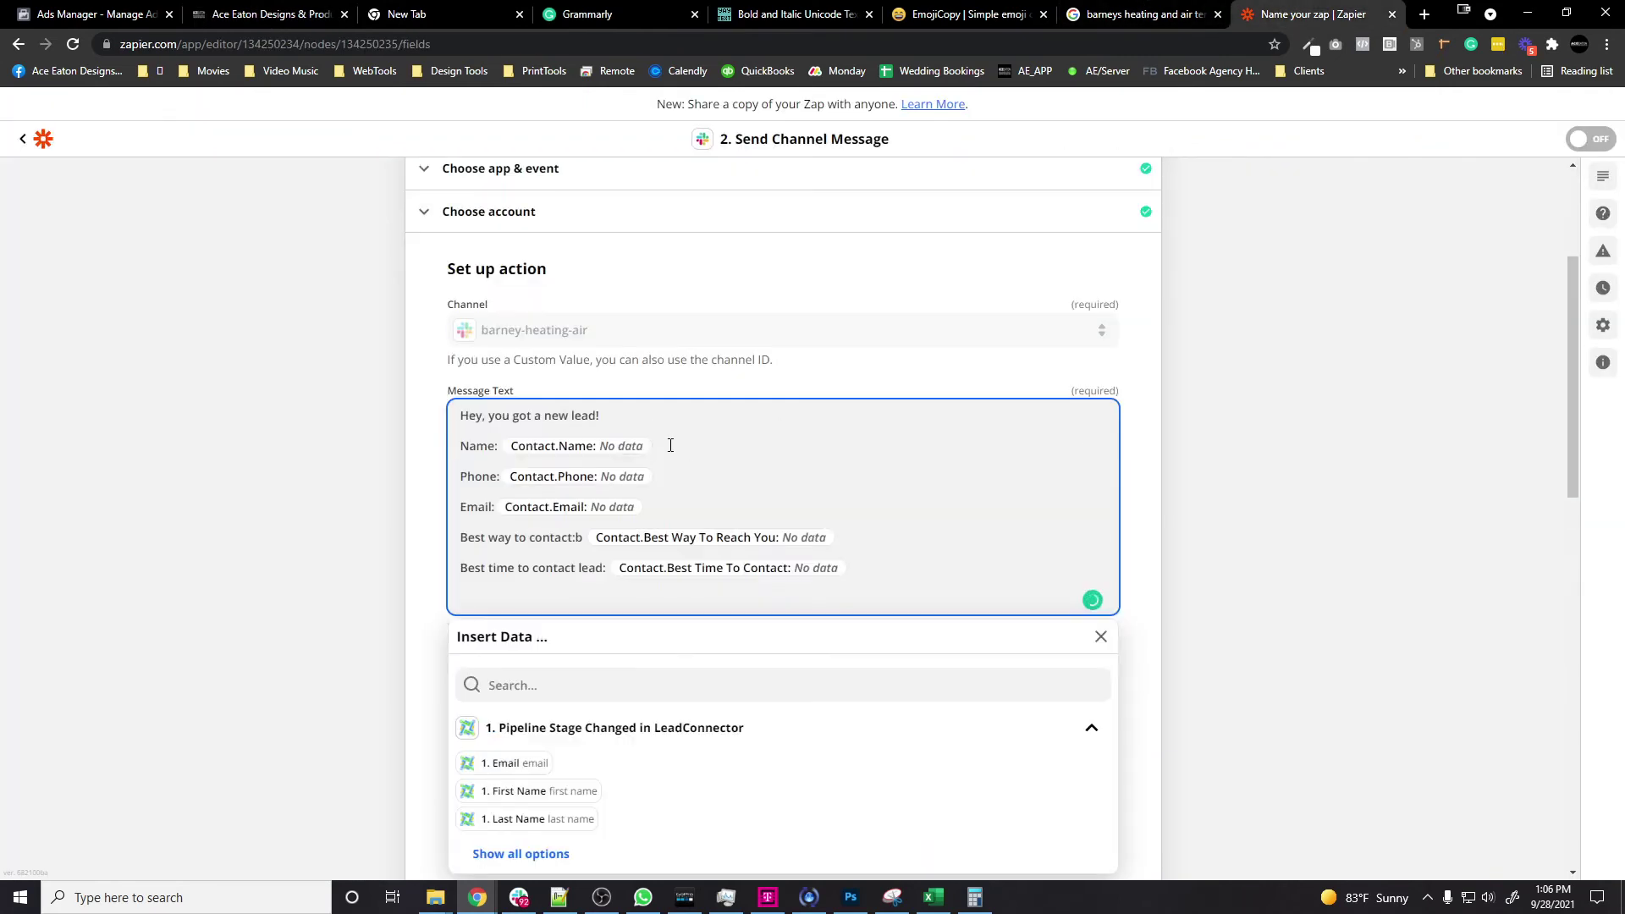
{"action": "key", "text": "BackSpace"}
{"action": "key", "text": "BackSpace"}
{"action": "left_click", "coordinate": [521, 853]}
{"action": "scroll", "coordinate": [865, 468], "scroll_direction": "down", "scroll_amount": 8}
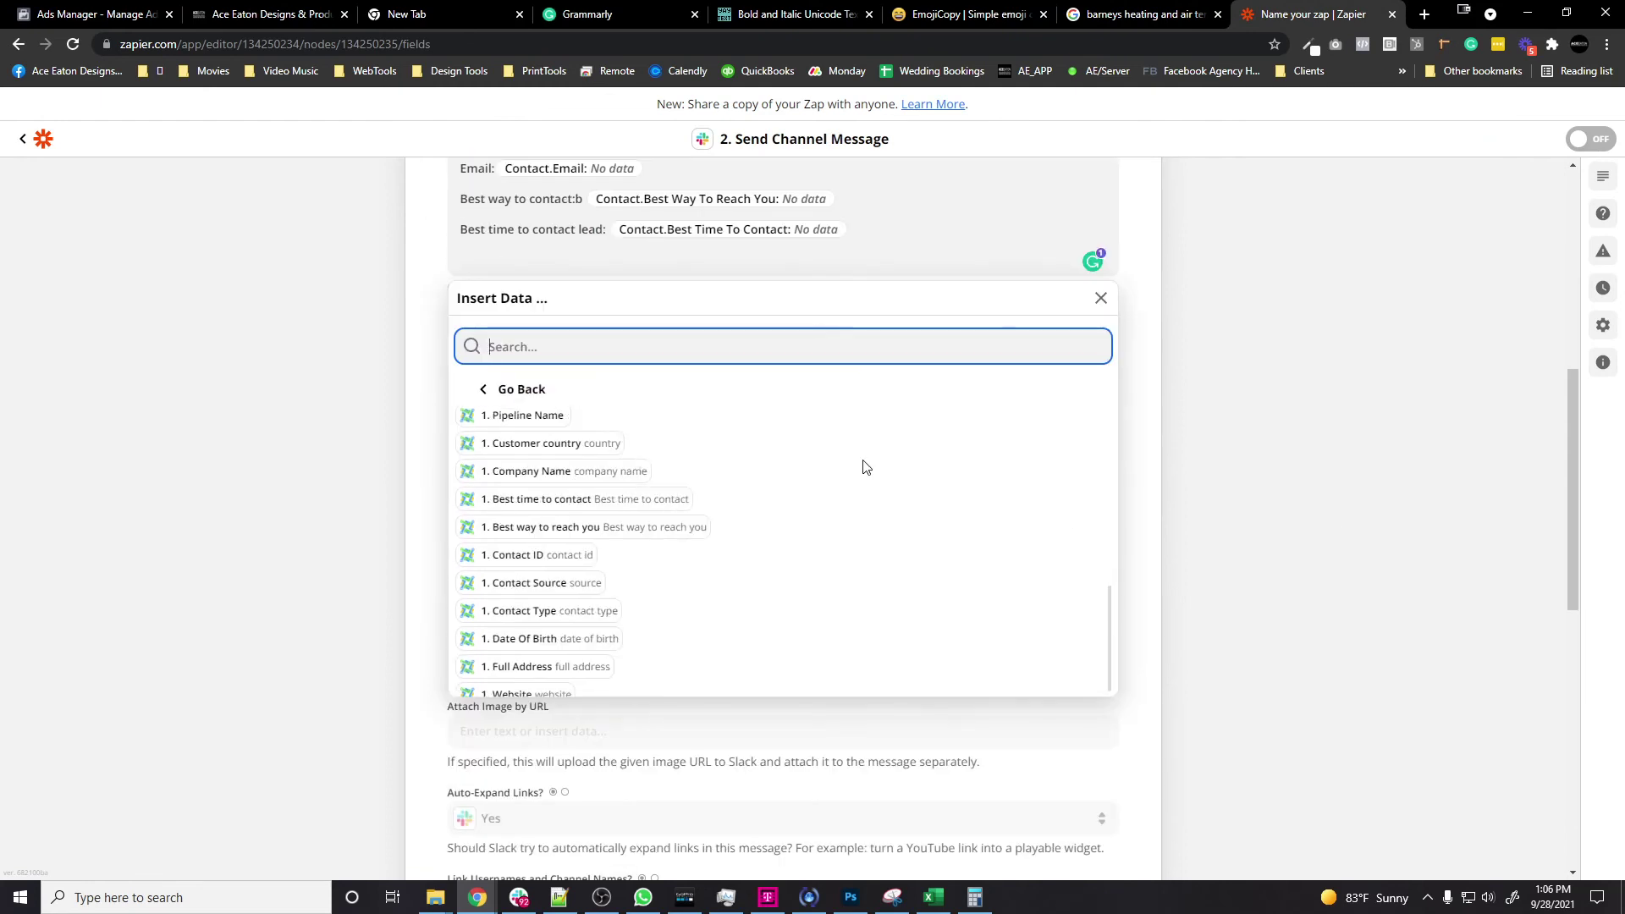
{"action": "type", "text": "name"}
{"action": "left_click", "coordinate": [514, 469]}
{"action": "left_click", "coordinate": [518, 498]}
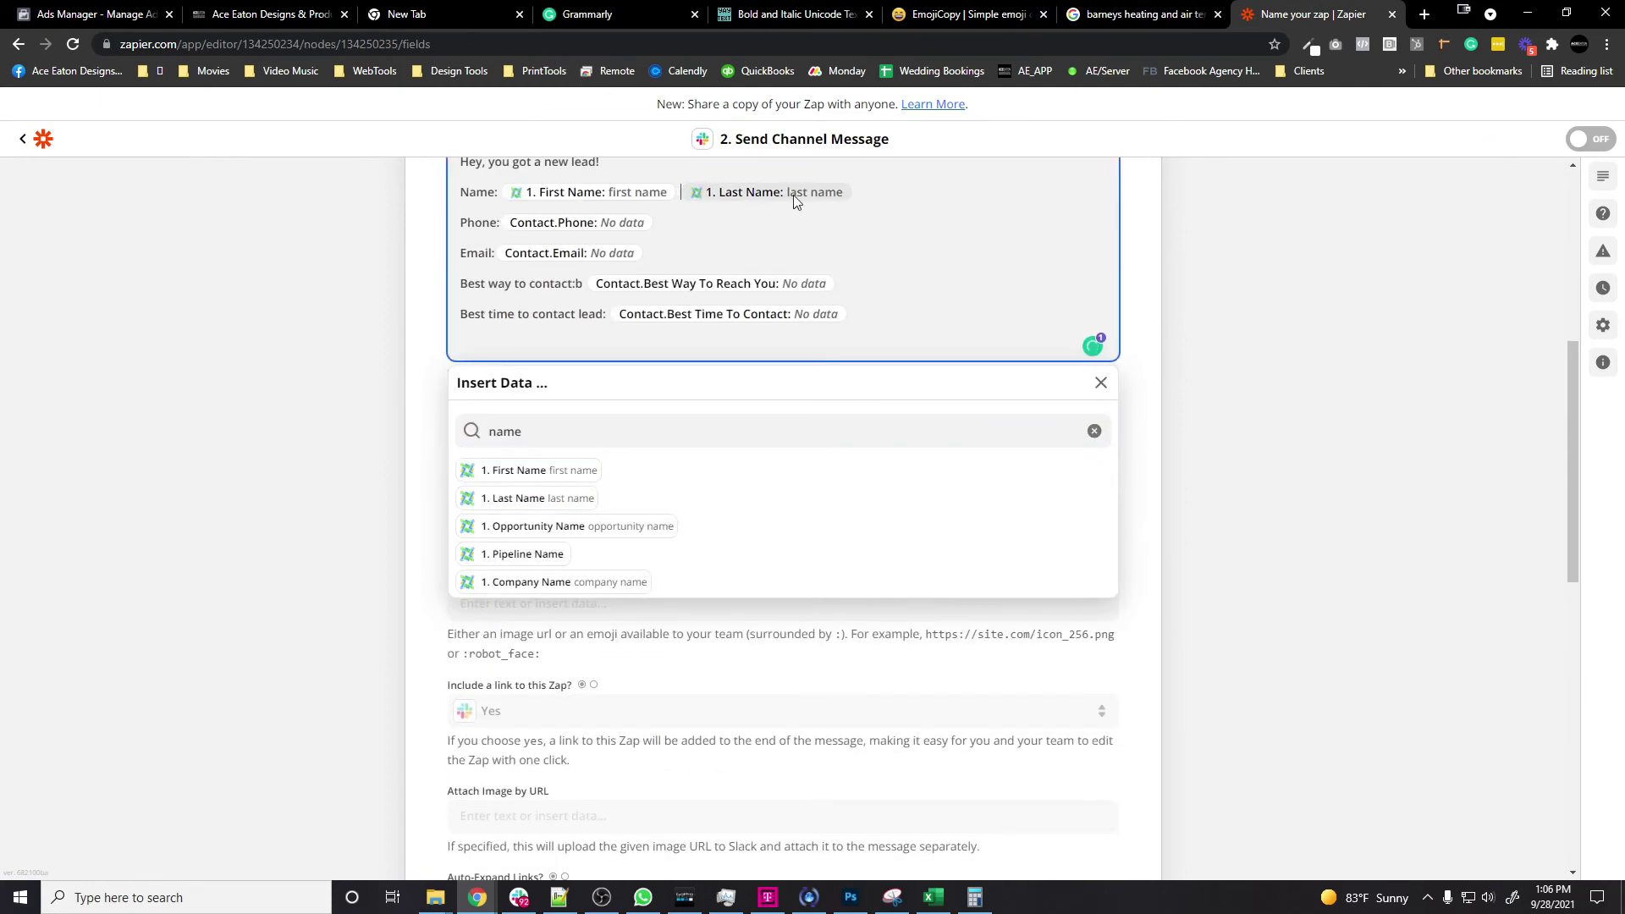
Step: Replace the Phone and Email placeholders with the lead's Phone and Email fields
{"action": "left_click", "coordinate": [660, 223]}
{"action": "key", "text": "BackSpace"}
{"action": "key", "text": "BackSpace"}
{"action": "triple_click", "coordinate": [671, 431]}
{"action": "type", "text": "phon"}
{"action": "left_click", "coordinate": [508, 470]}
{"action": "left_click", "coordinate": [659, 254]}
{"action": "key", "text": "BackSpace"}
{"action": "key", "text": "BackSpace"}
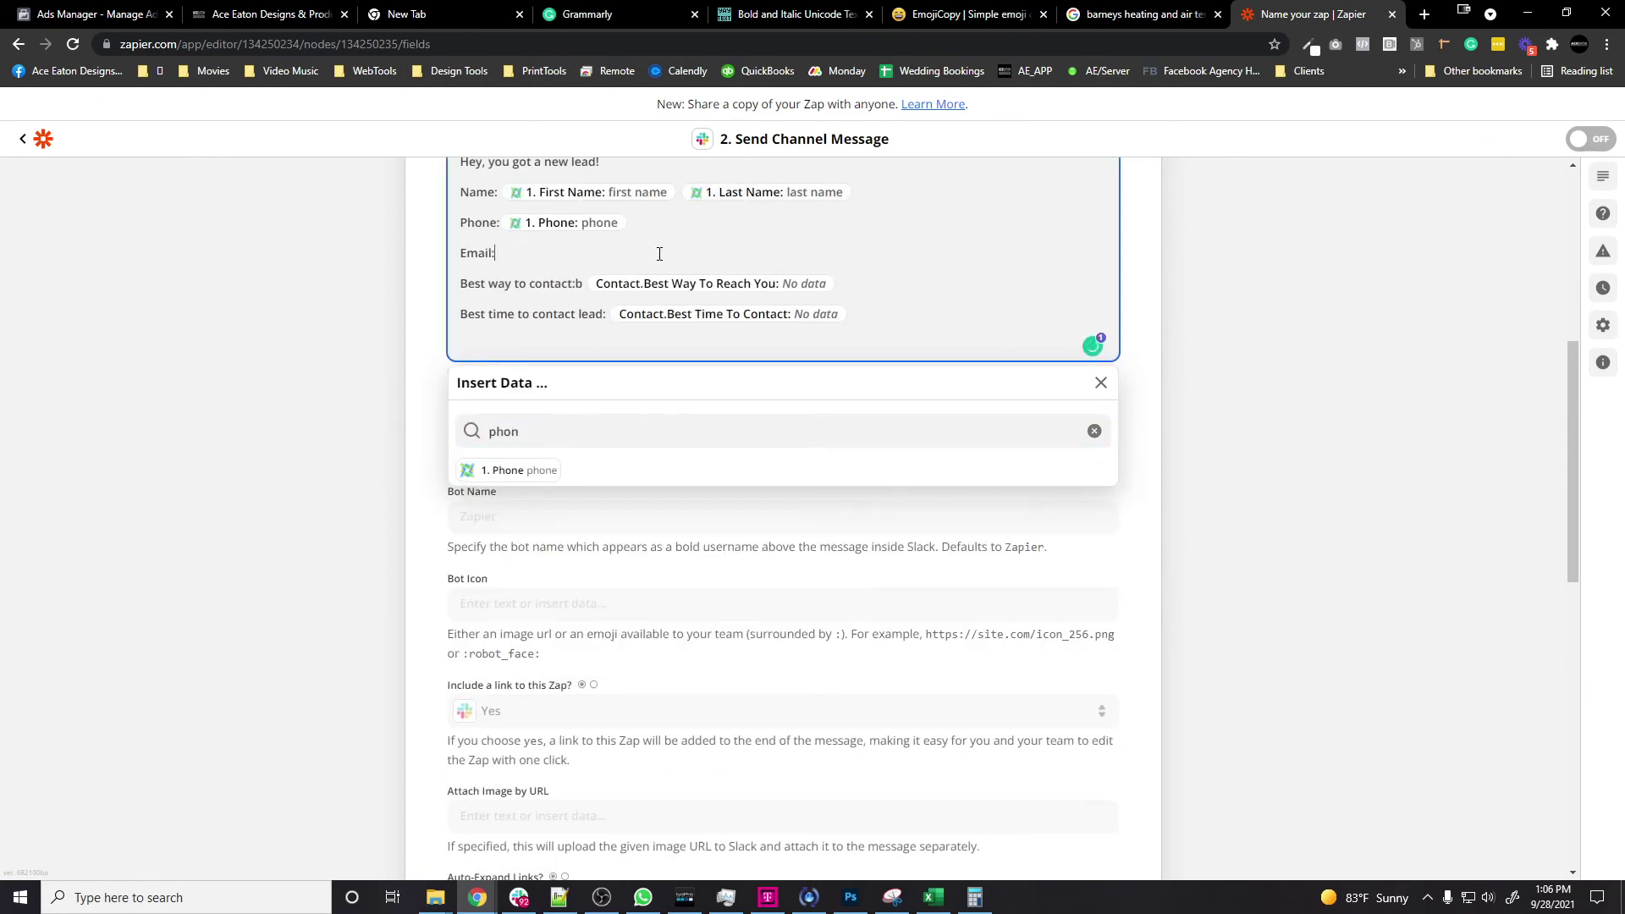
{"action": "triple_click", "coordinate": [671, 431]}
{"action": "type", "text": "email"}
{"action": "left_click", "coordinate": [507, 470]}
Step: Put the 'Best way to reach you' field on the best-way-to-contact line
{"action": "left_click", "coordinate": [849, 280]}
{"action": "key", "text": "BackSpace"}
{"action": "key", "text": "BackSpace"}
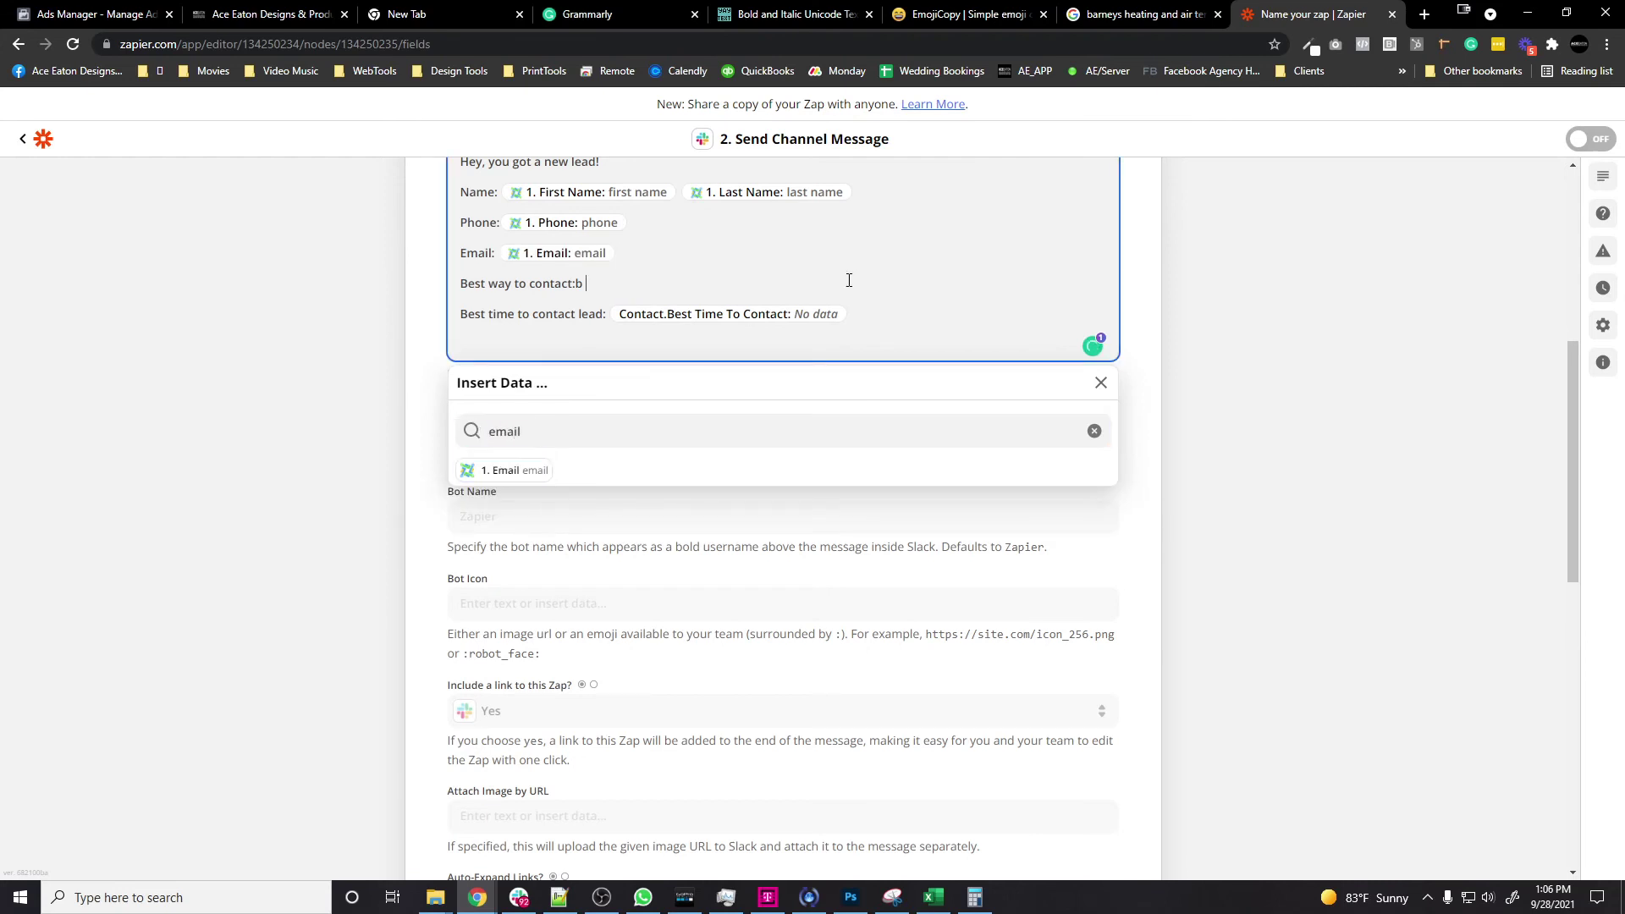
{"action": "key", "text": "BackSpace"}
{"action": "left_click", "coordinate": [1094, 430]}
{"action": "scroll", "coordinate": [718, 592], "scroll_direction": "down", "scroll_amount": 3}
{"action": "left_click", "coordinate": [592, 672]}
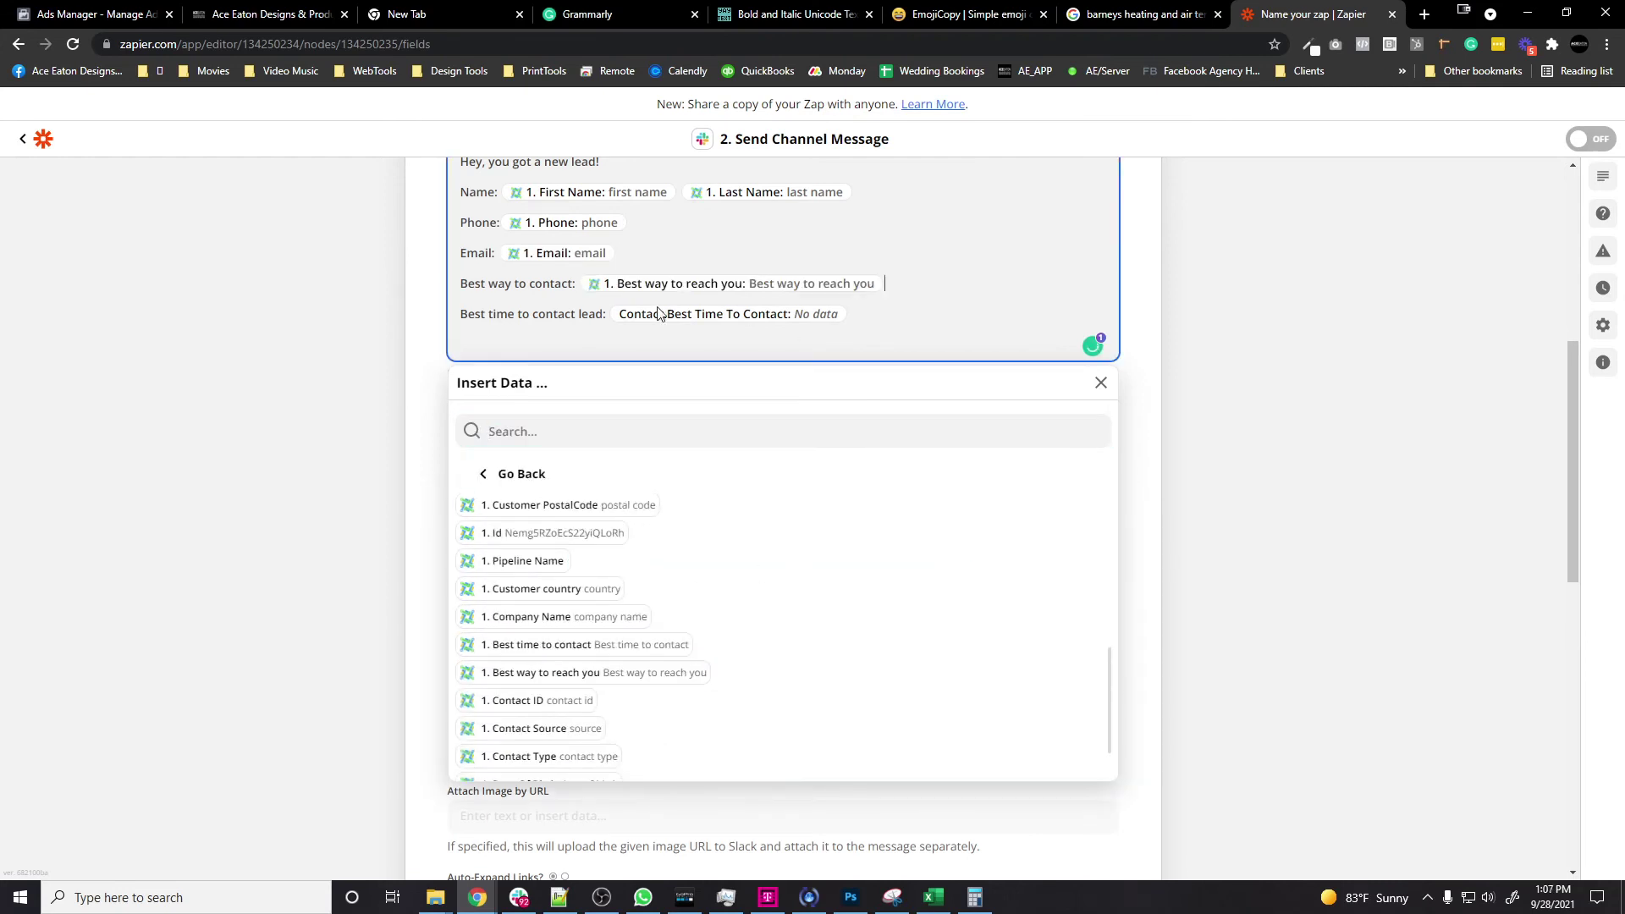
Step: Put the 'Best time to contact' field on the best-time-to-contact line
{"action": "left_click", "coordinate": [852, 314]}
{"action": "key", "text": "BackSpace"}
{"action": "key", "text": "BackSpace"}
{"action": "left_click", "coordinate": [588, 673]}
{"action": "left_click", "coordinate": [882, 328]}
{"action": "key", "text": "BackSpace"}
{"action": "key", "text": "BackSpace"}
{"action": "left_click", "coordinate": [558, 645]}
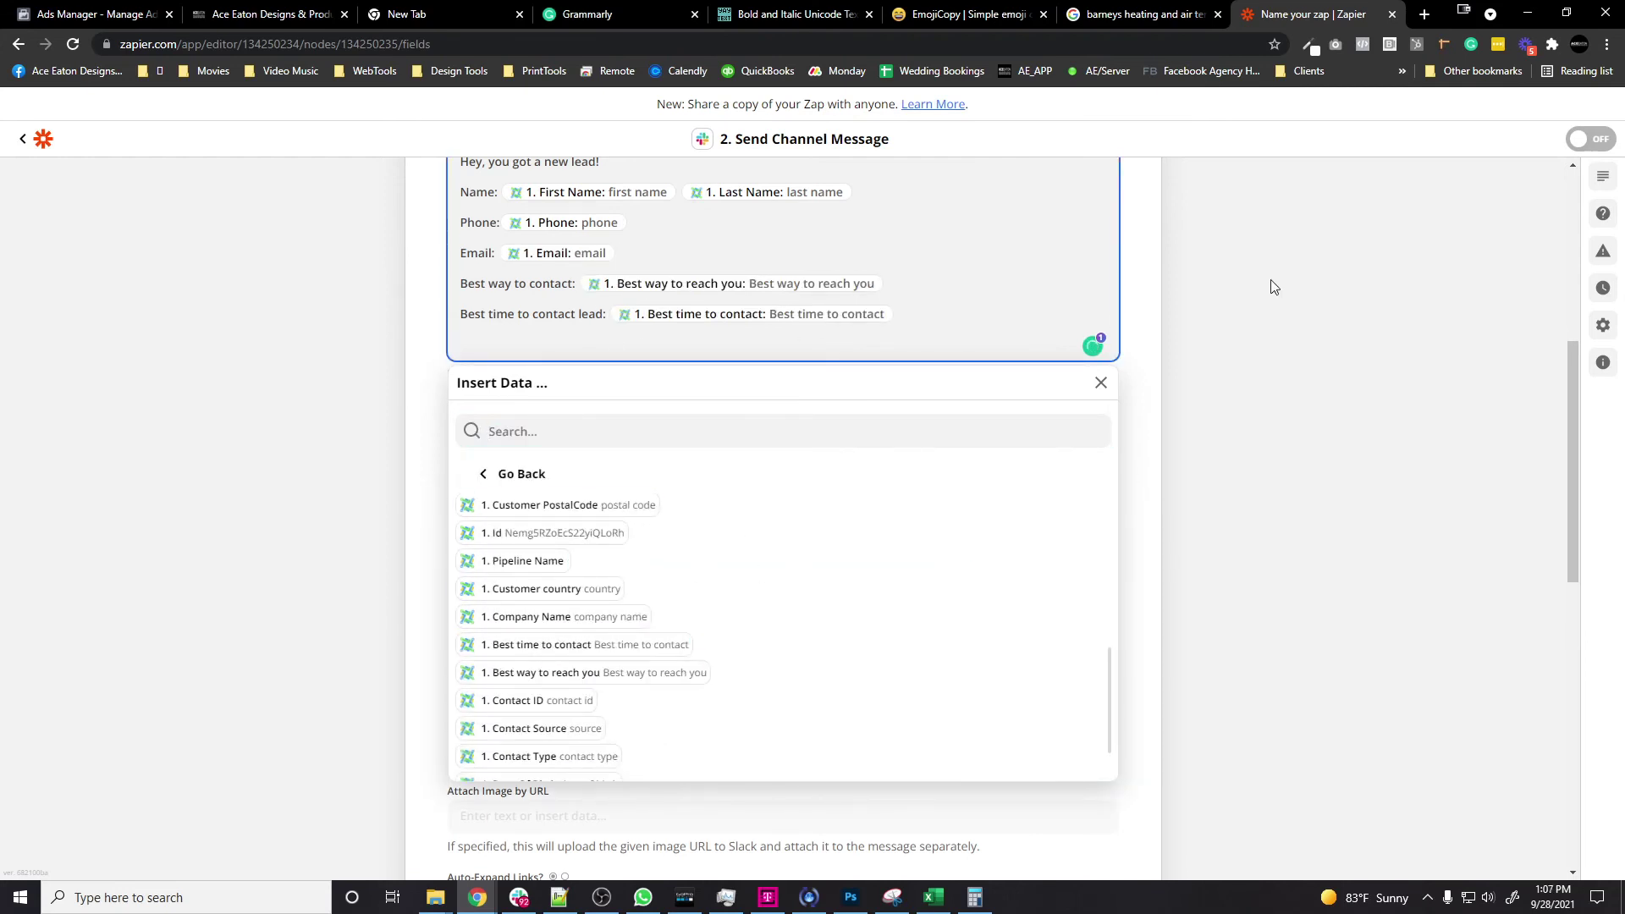
{"action": "left_click", "coordinate": [1274, 286]}
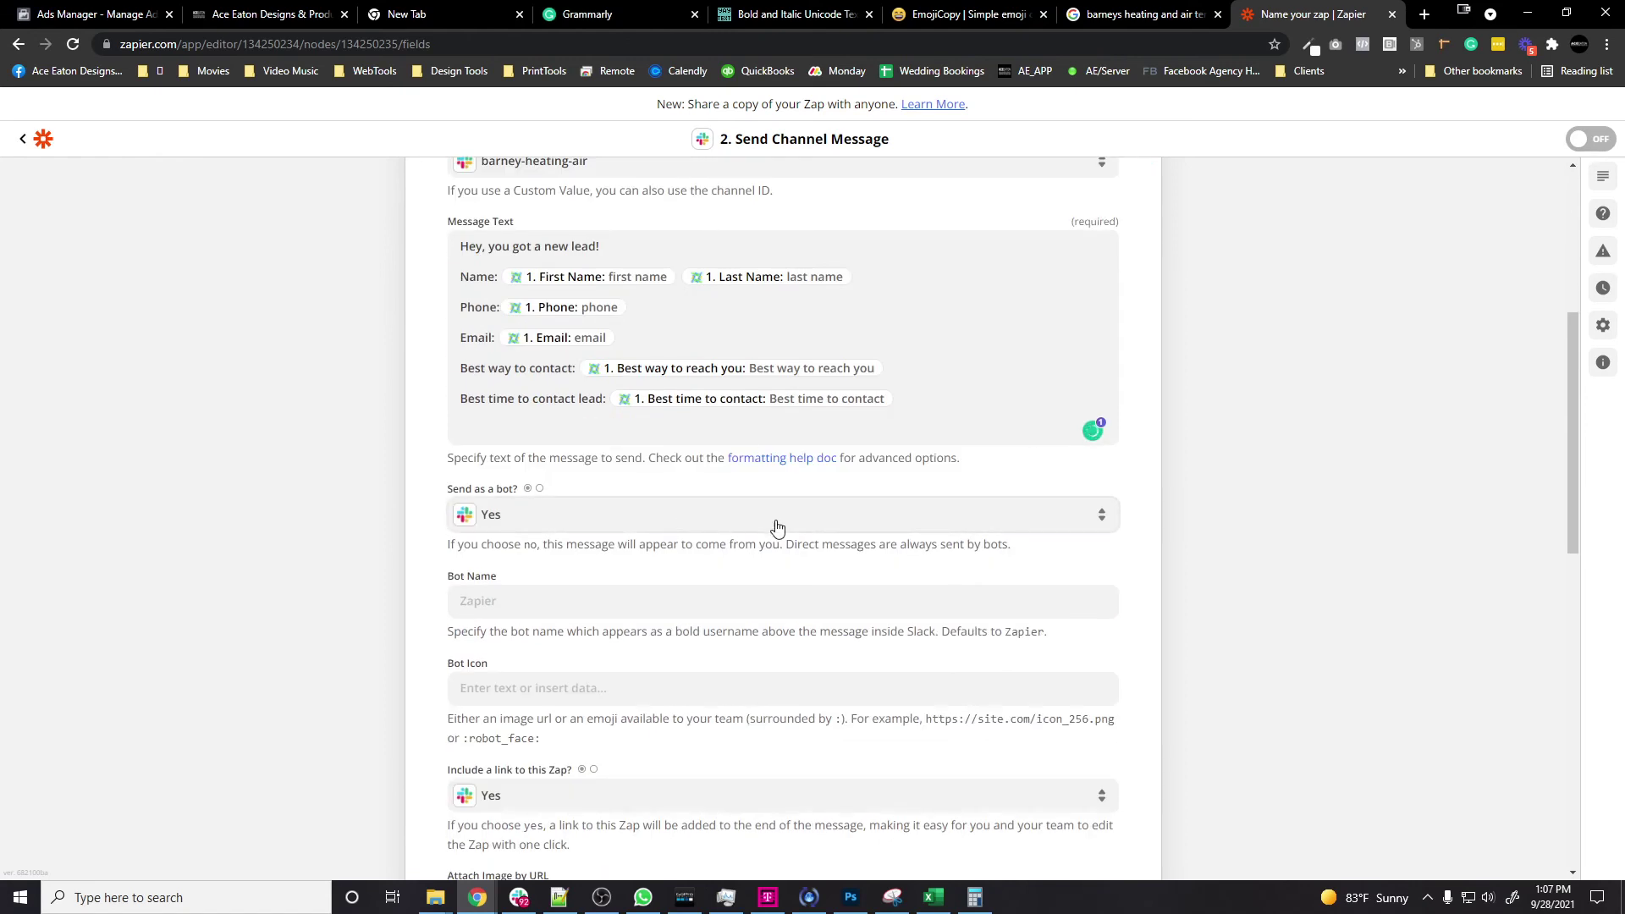
Step: Set the Bot Name to LeadConnector and Broadcast To Channel to Yes
{"action": "left_click", "coordinate": [563, 605]}
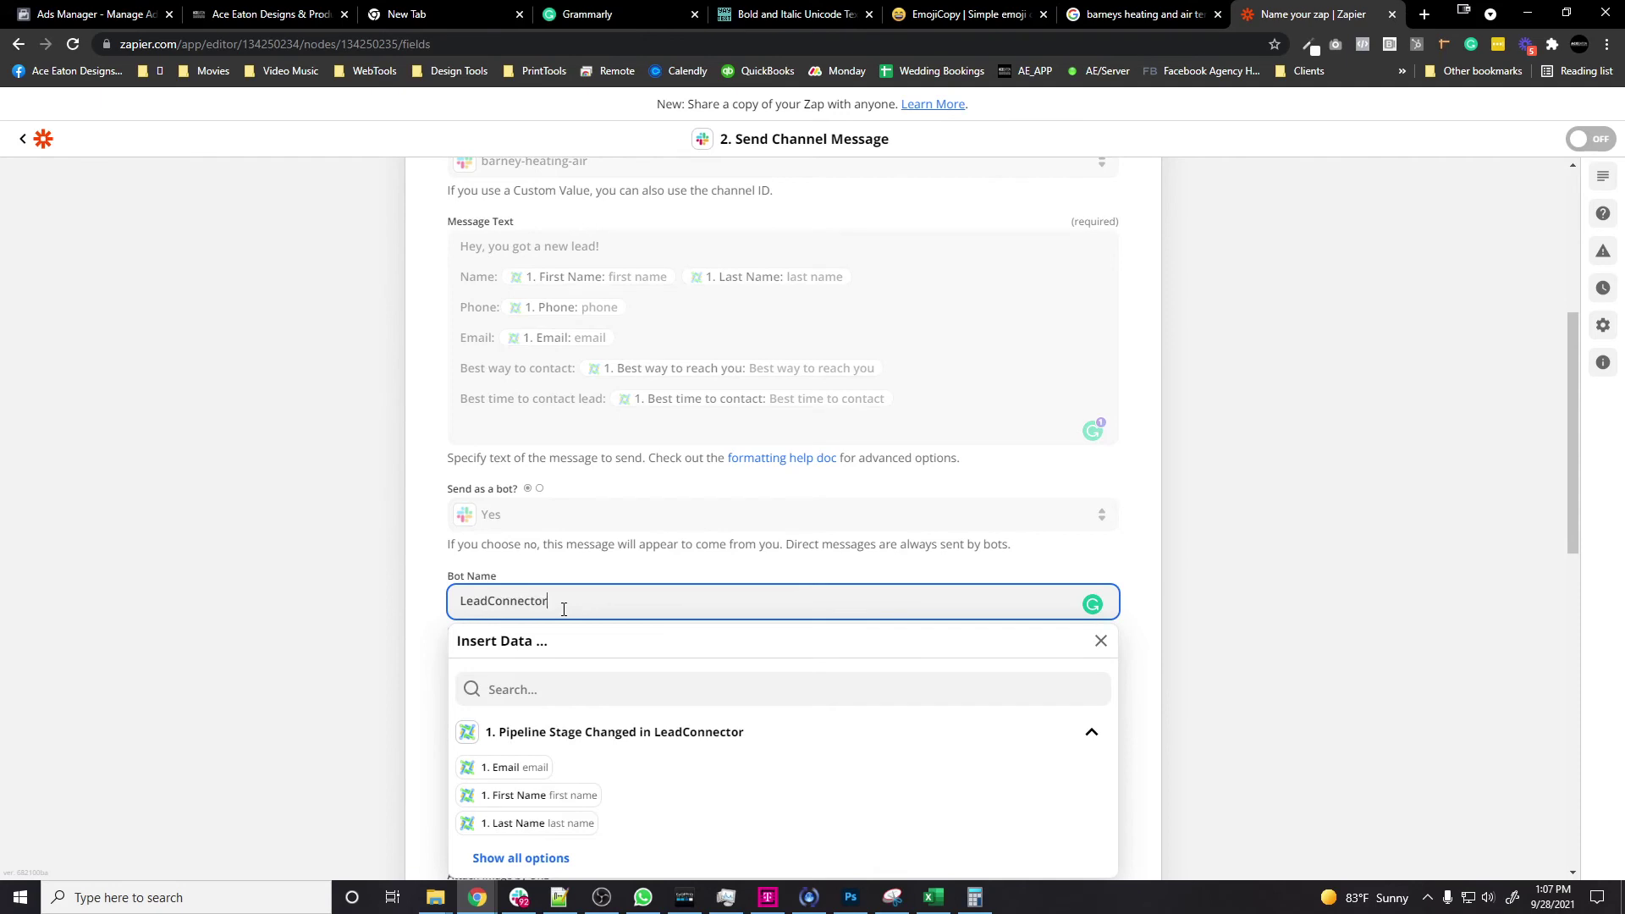
{"action": "left_click", "coordinate": [1281, 511]}
{"action": "scroll", "coordinate": [1281, 512], "scroll_direction": "down", "scroll_amount": 3}
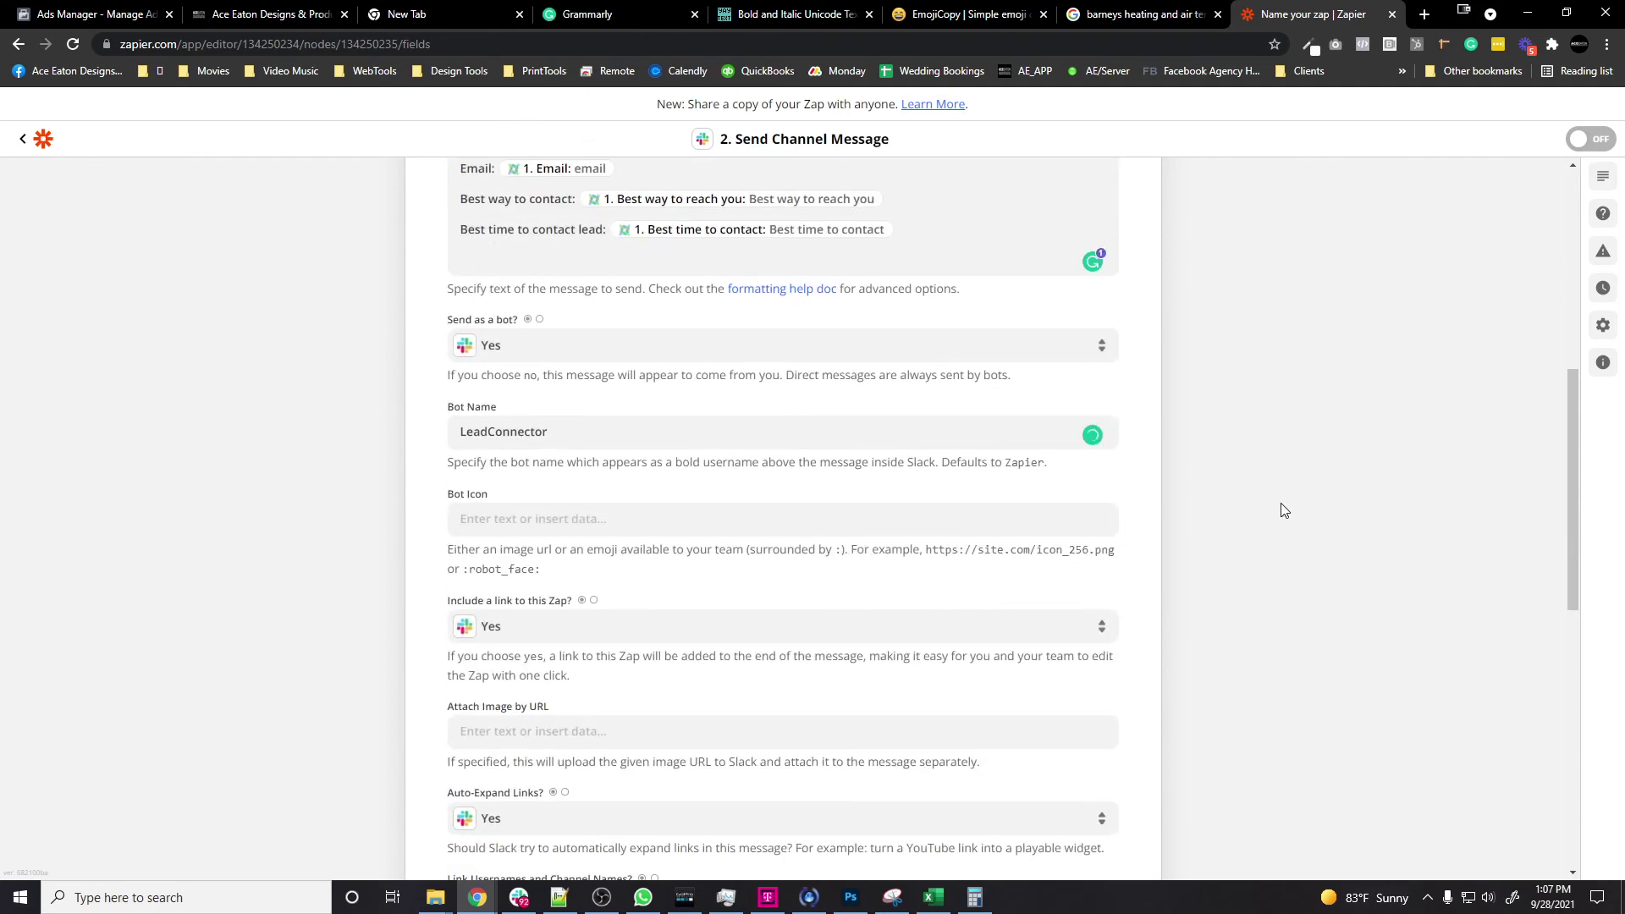
{"action": "scroll", "coordinate": [1214, 515], "scroll_direction": "down", "scroll_amount": 1}
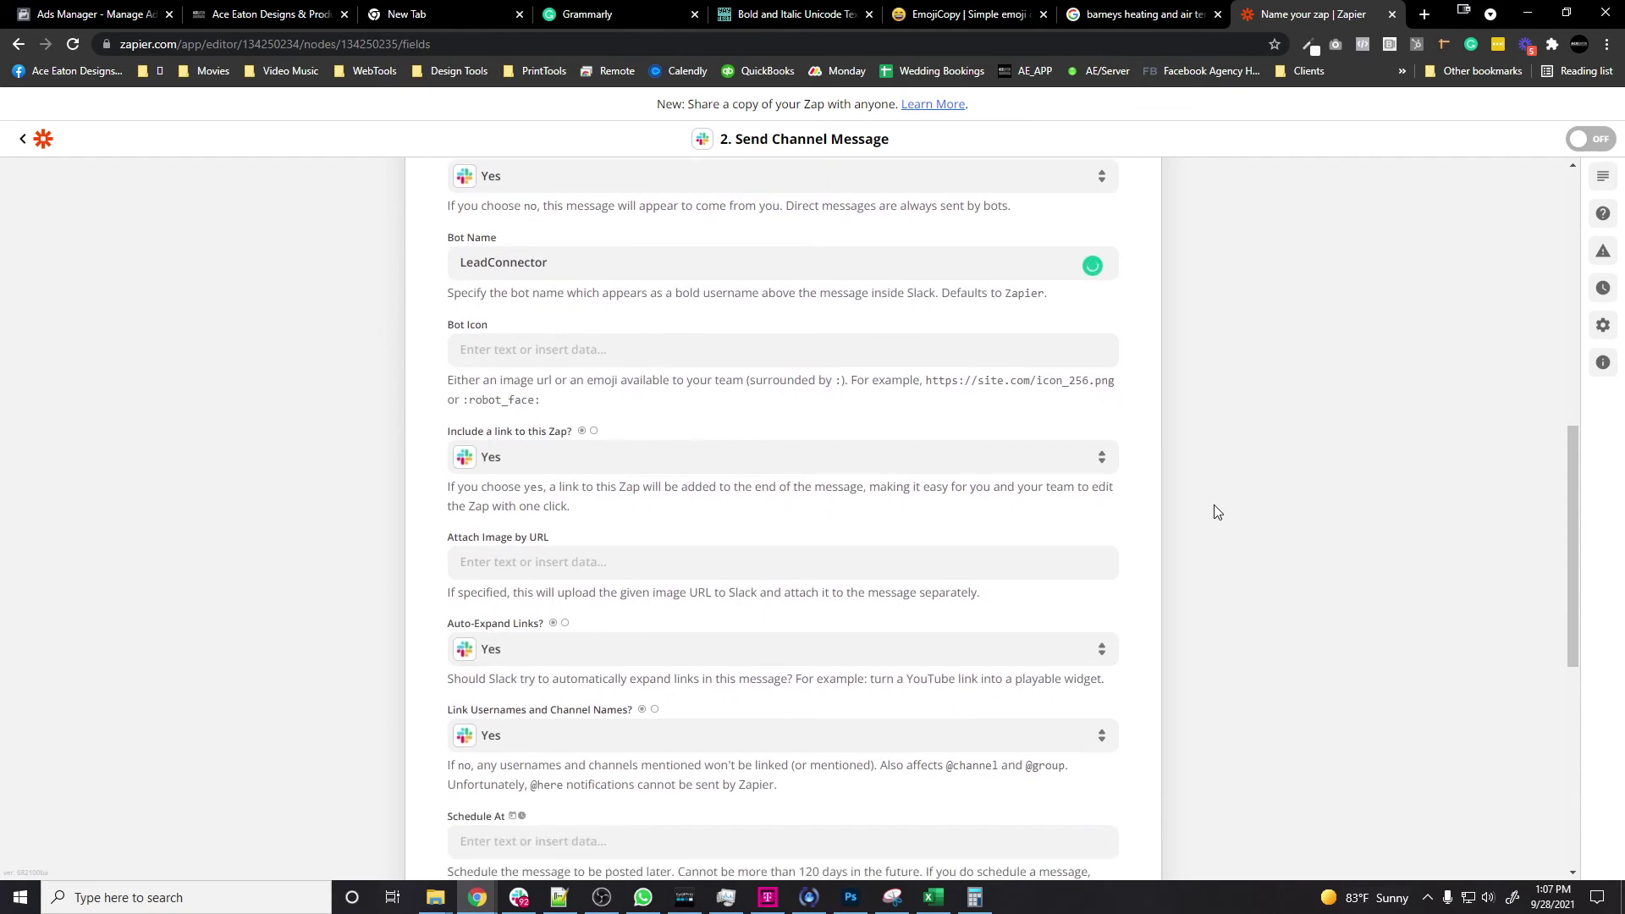
{"action": "scroll", "coordinate": [1211, 512], "scroll_direction": "down", "scroll_amount": 1}
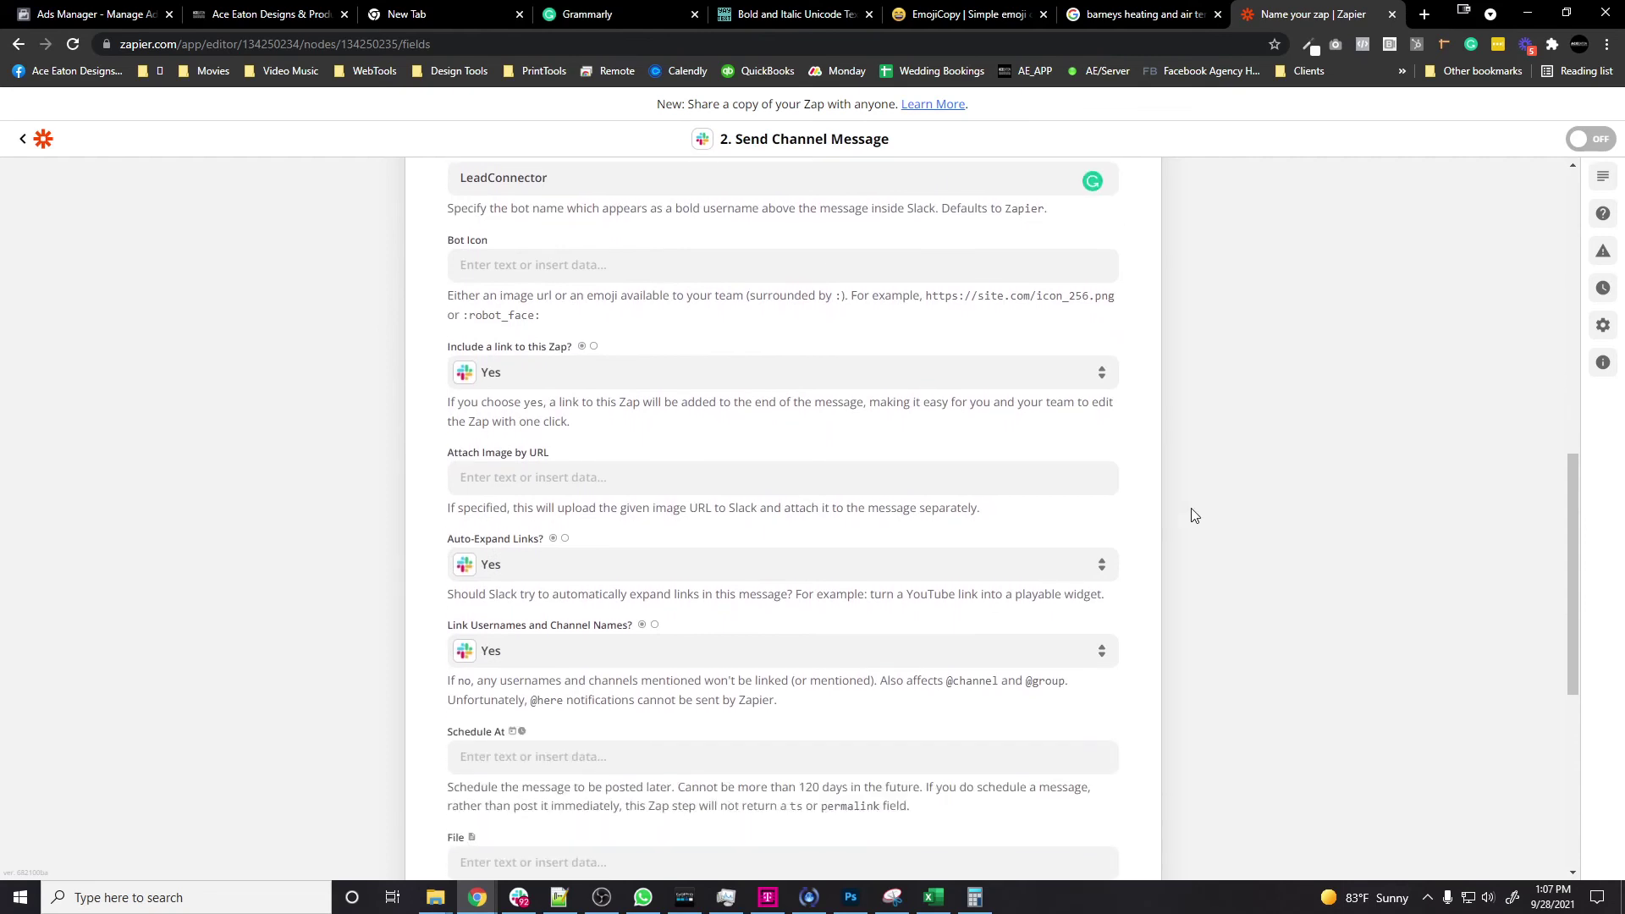
{"action": "scroll", "coordinate": [1194, 515], "scroll_direction": "down", "scroll_amount": 1}
{"action": "scroll", "coordinate": [603, 704], "scroll_direction": "down", "scroll_amount": 3}
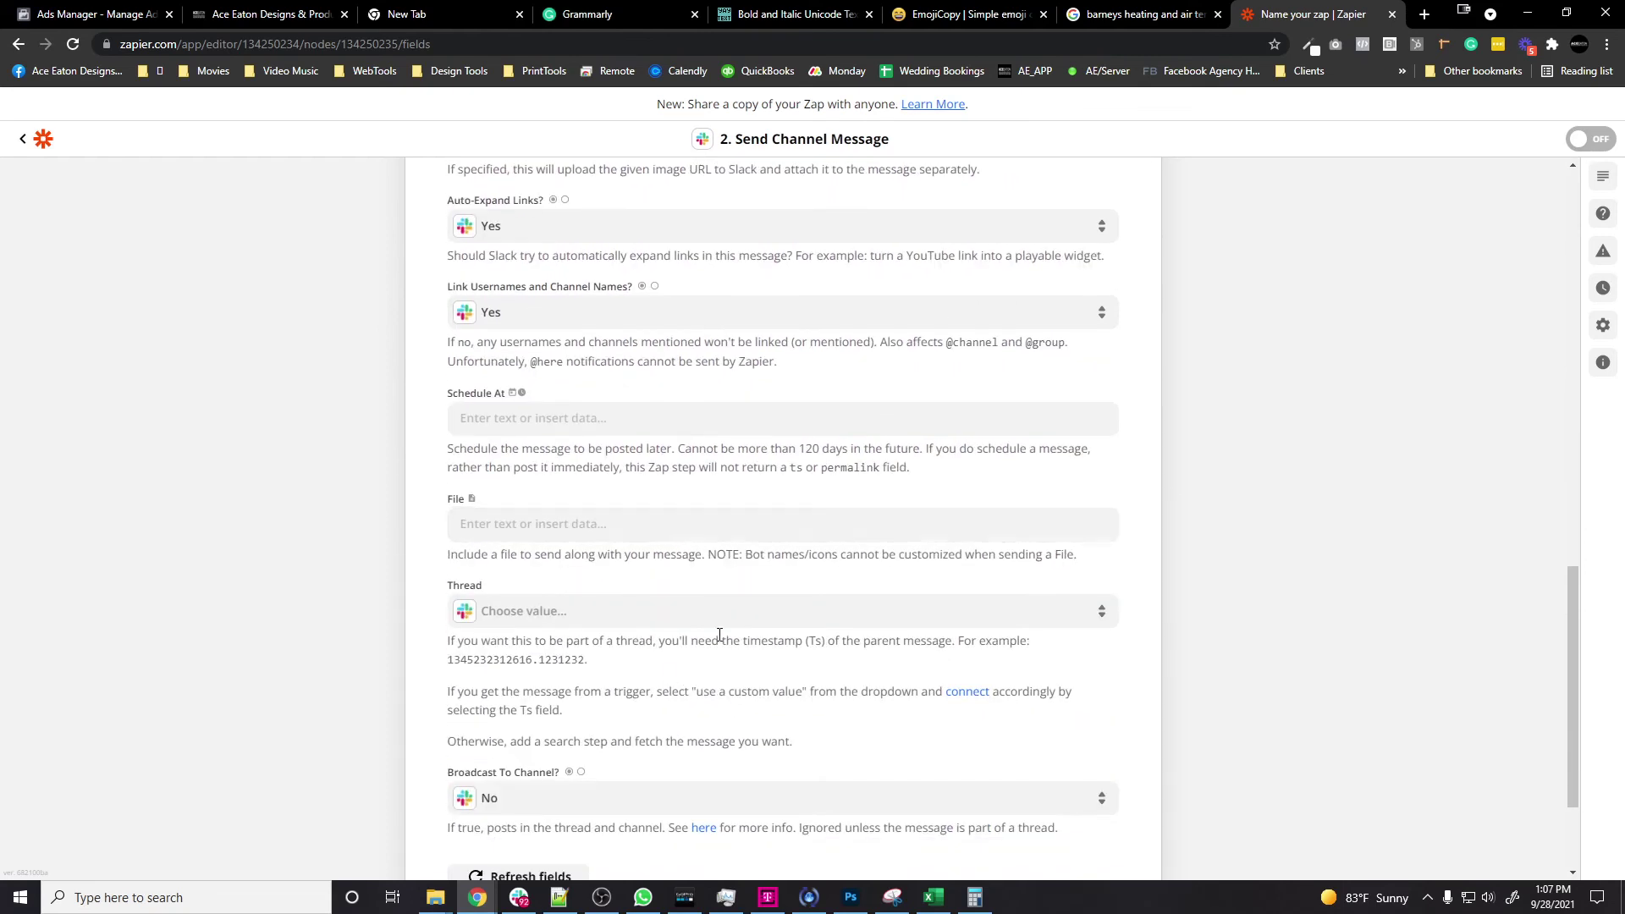
{"action": "scroll", "coordinate": [720, 634], "scroll_direction": "down", "scroll_amount": 2}
{"action": "left_click", "coordinate": [631, 635]}
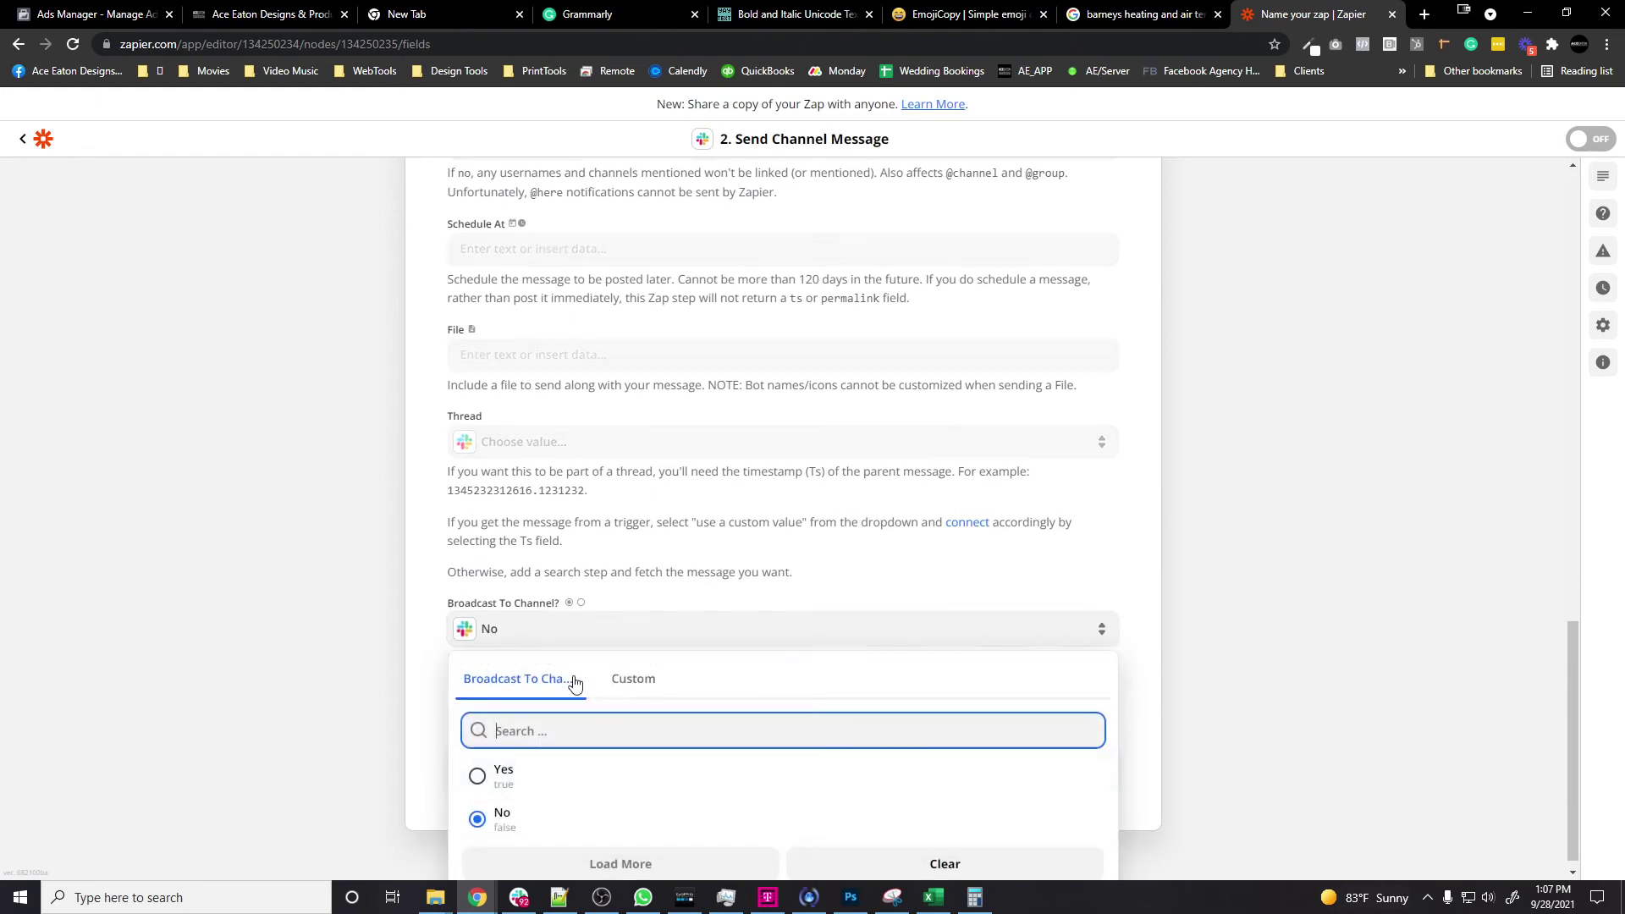
{"action": "left_click", "coordinate": [533, 779]}
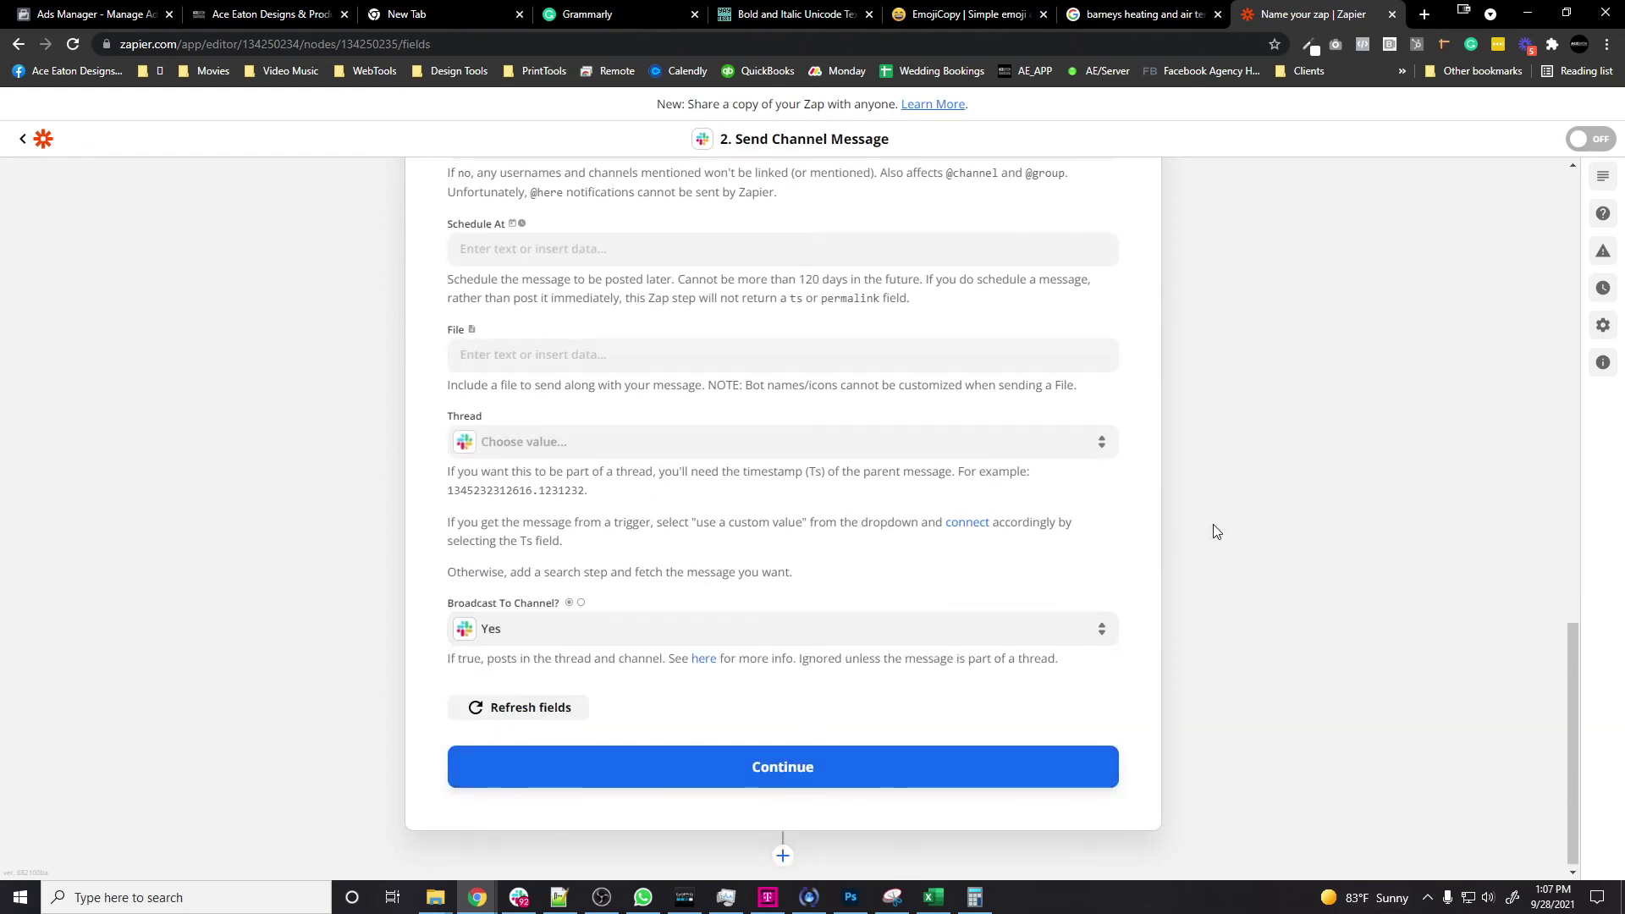
Step: Add a final line to the message and save the Slack action setup
{"action": "scroll", "coordinate": [1162, 540], "scroll_direction": "up", "scroll_amount": 15}
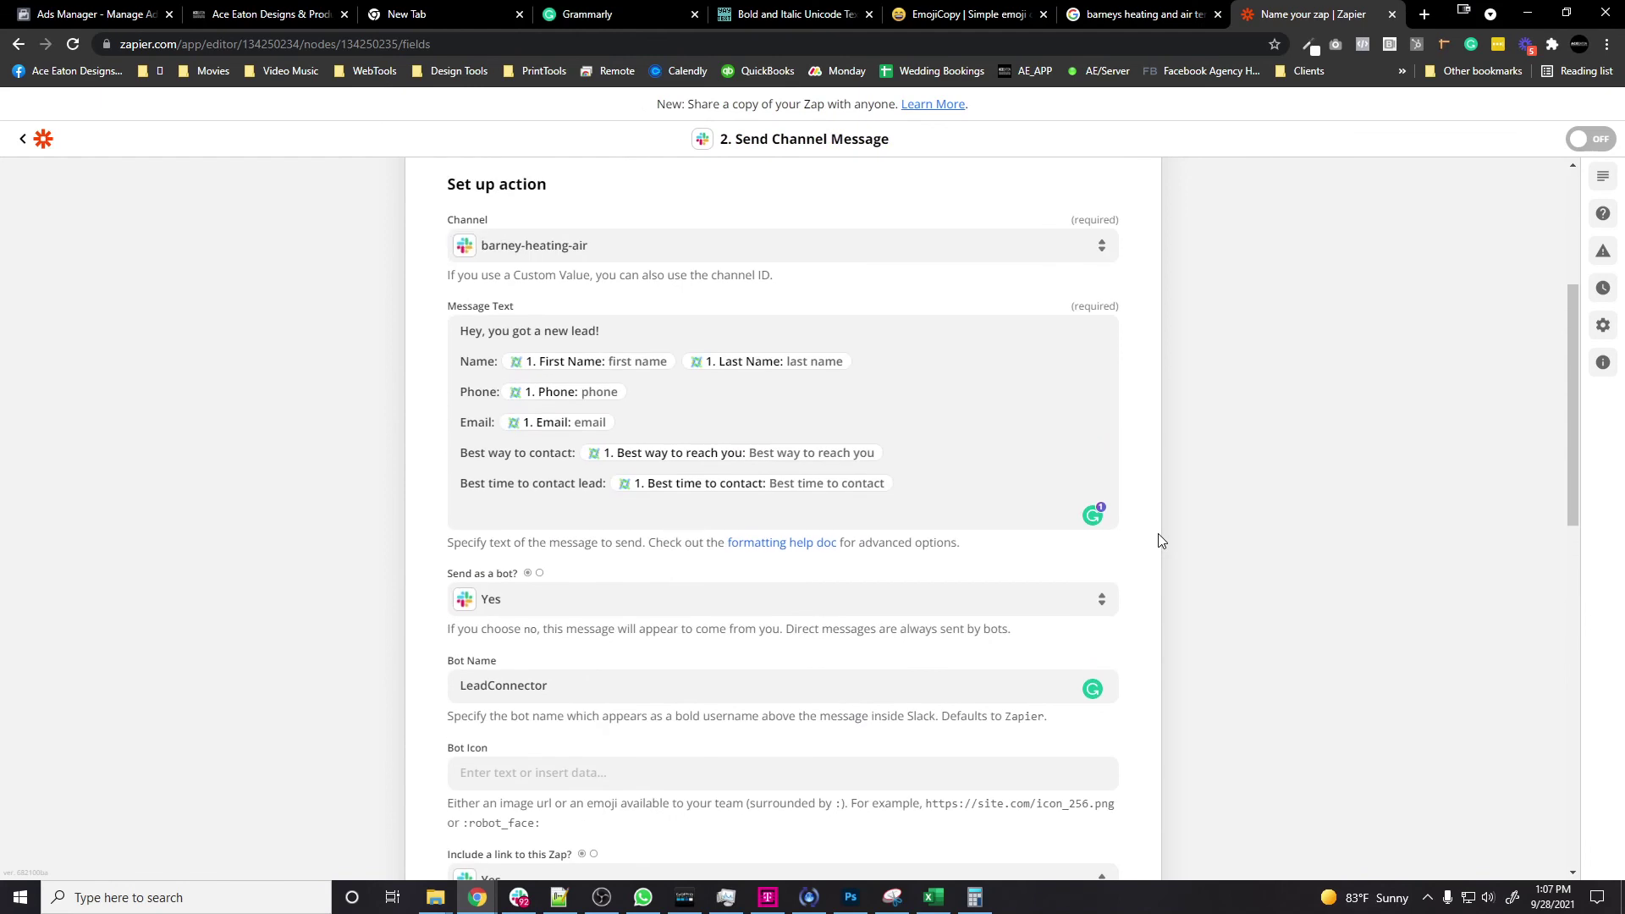
{"action": "scroll", "coordinate": [1162, 540], "scroll_direction": "up", "scroll_amount": 1}
{"action": "left_click", "coordinate": [1018, 569]}
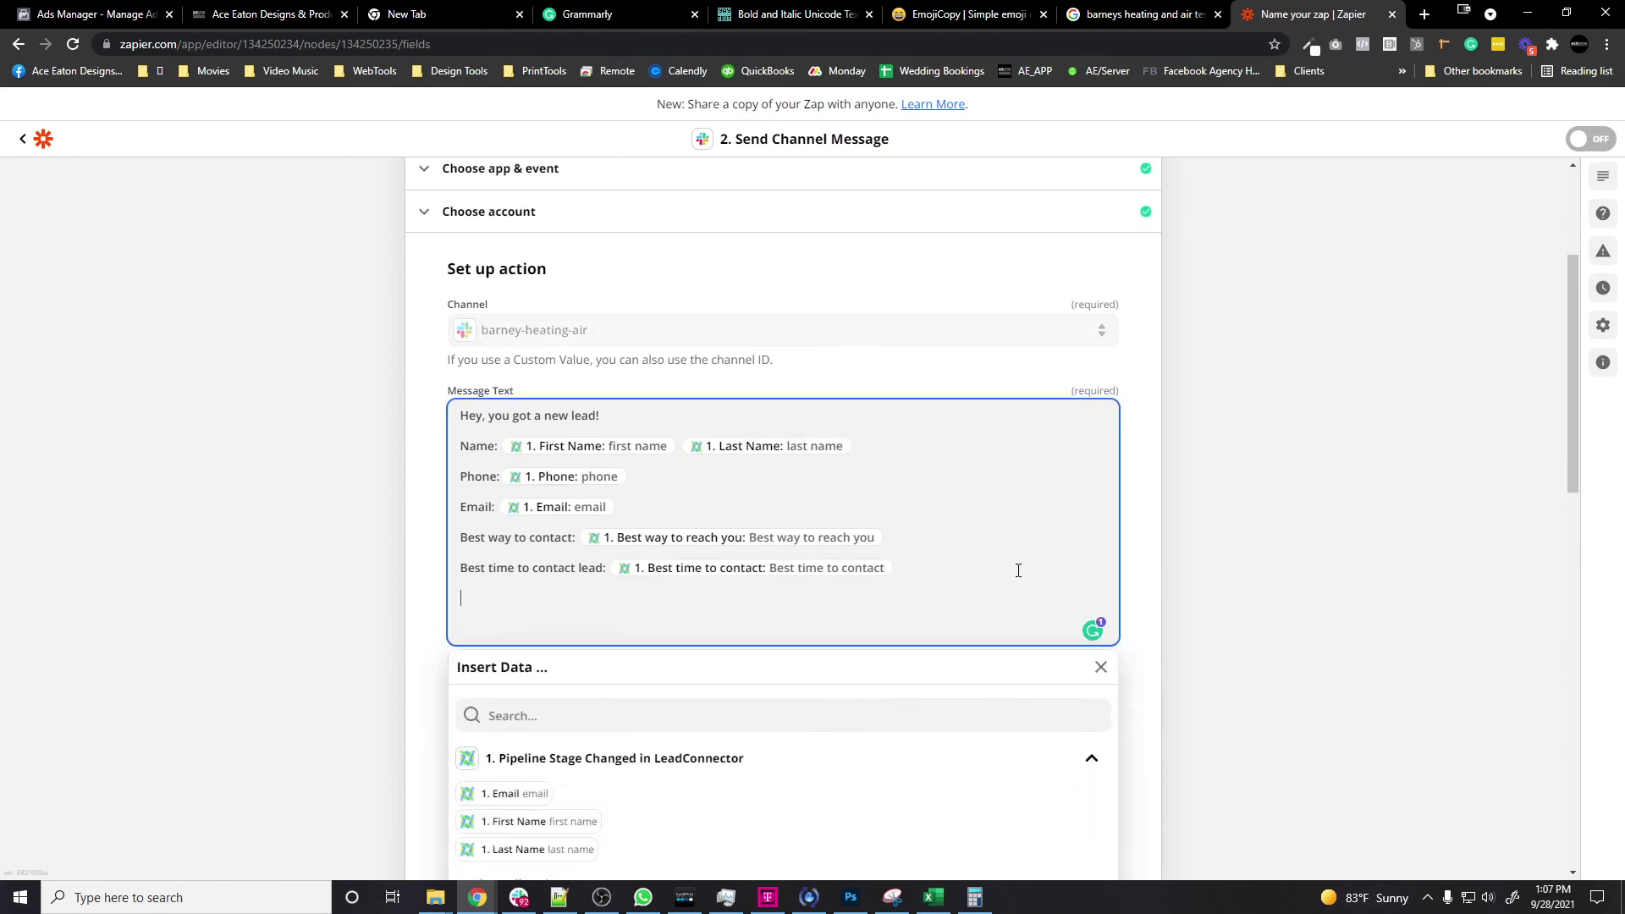
{"action": "scroll", "coordinate": [1032, 573], "scroll_direction": "down", "scroll_amount": 4}
{"action": "left_click", "coordinate": [542, 548]}
{"action": "scroll", "coordinate": [709, 545], "scroll_direction": "down", "scroll_amount": 3}
{"action": "scroll", "coordinate": [709, 546], "scroll_direction": "up", "scroll_amount": 3}
{"action": "scroll", "coordinate": [1199, 570], "scroll_direction": "up", "scroll_amount": 5}
{"action": "left_click", "coordinate": [1198, 570]}
{"action": "scroll", "coordinate": [1198, 570], "scroll_direction": "down", "scroll_amount": 15}
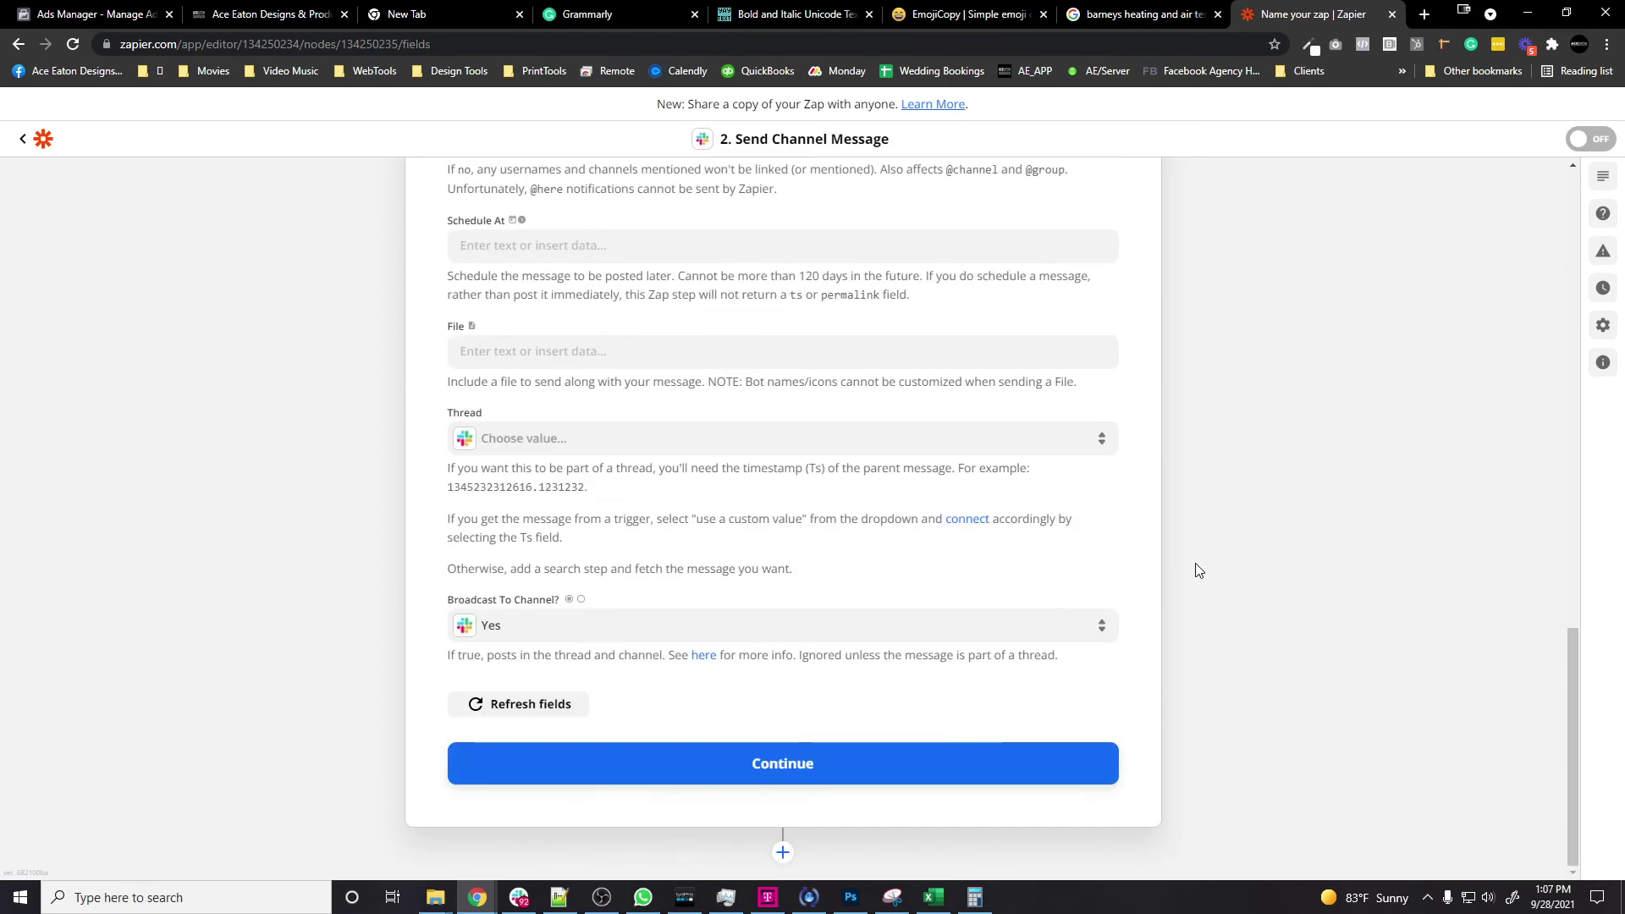
{"action": "left_click", "coordinate": [831, 767]}
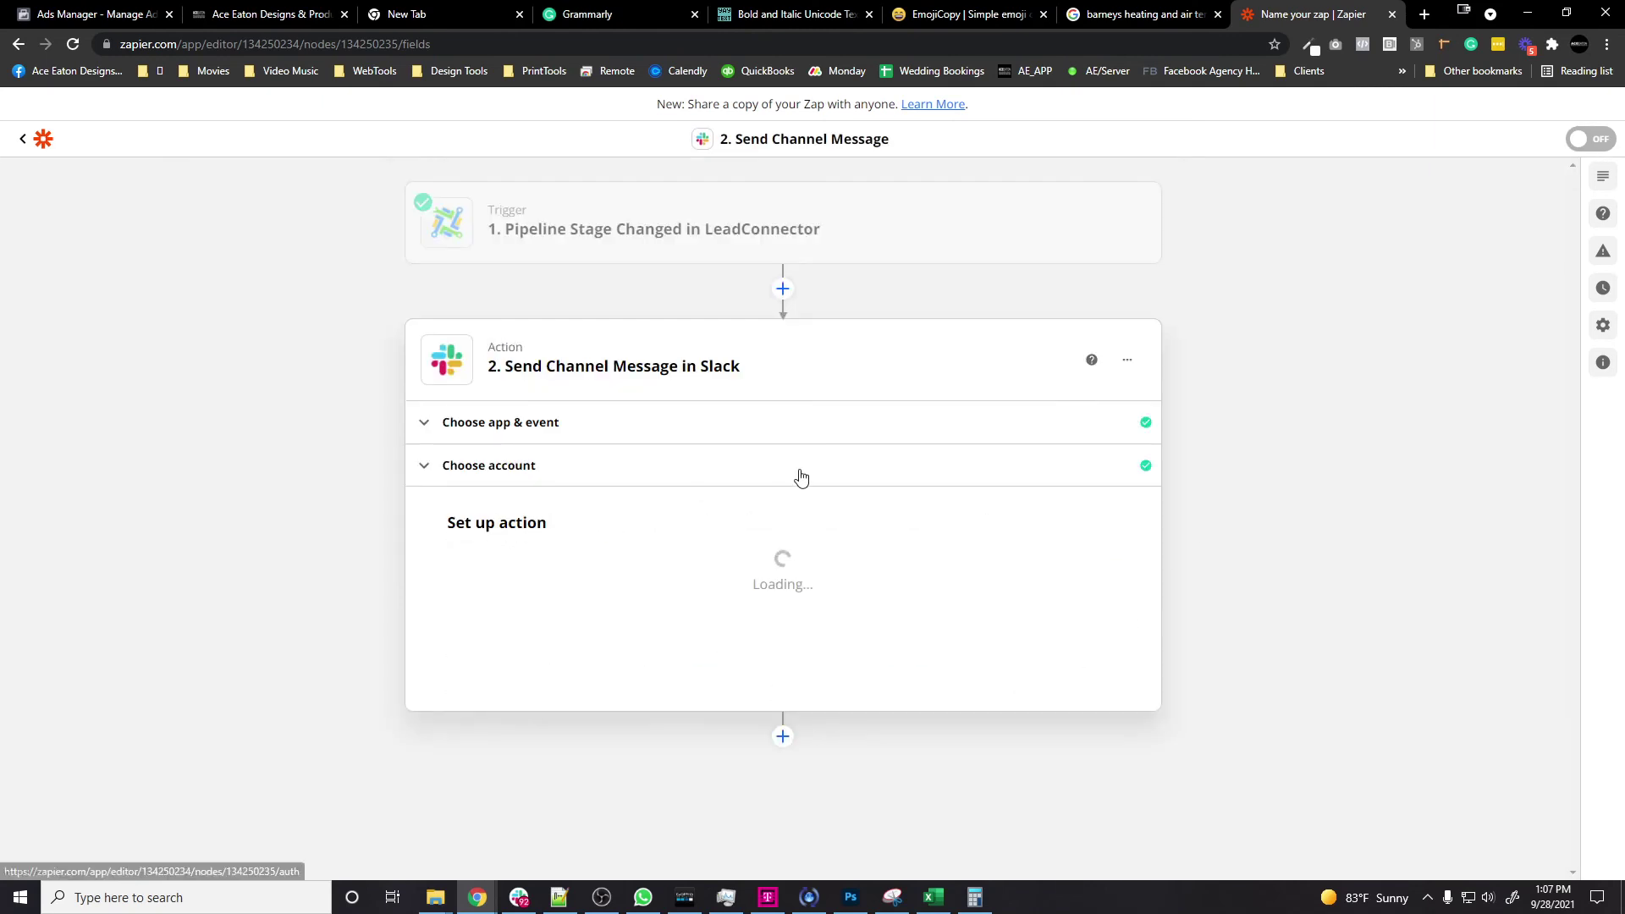
Step: Send a test message and verify it appears in Slack's barney-heating-air channel
{"action": "scroll", "coordinate": [1201, 551], "scroll_direction": "down", "scroll_amount": 6}
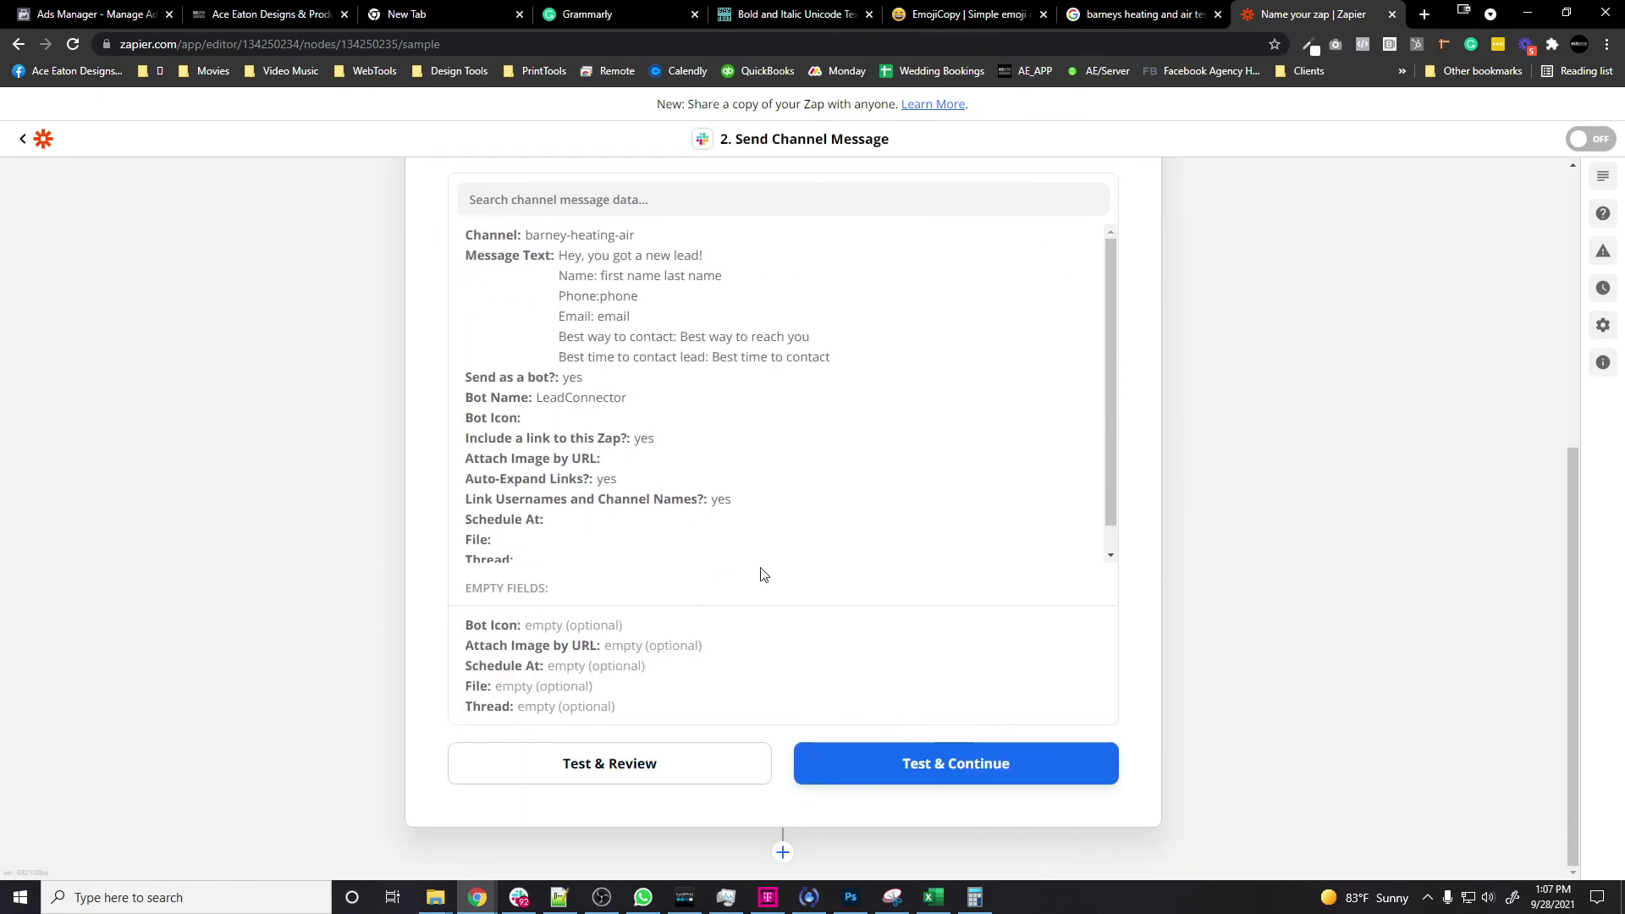
{"action": "left_click", "coordinate": [685, 772]}
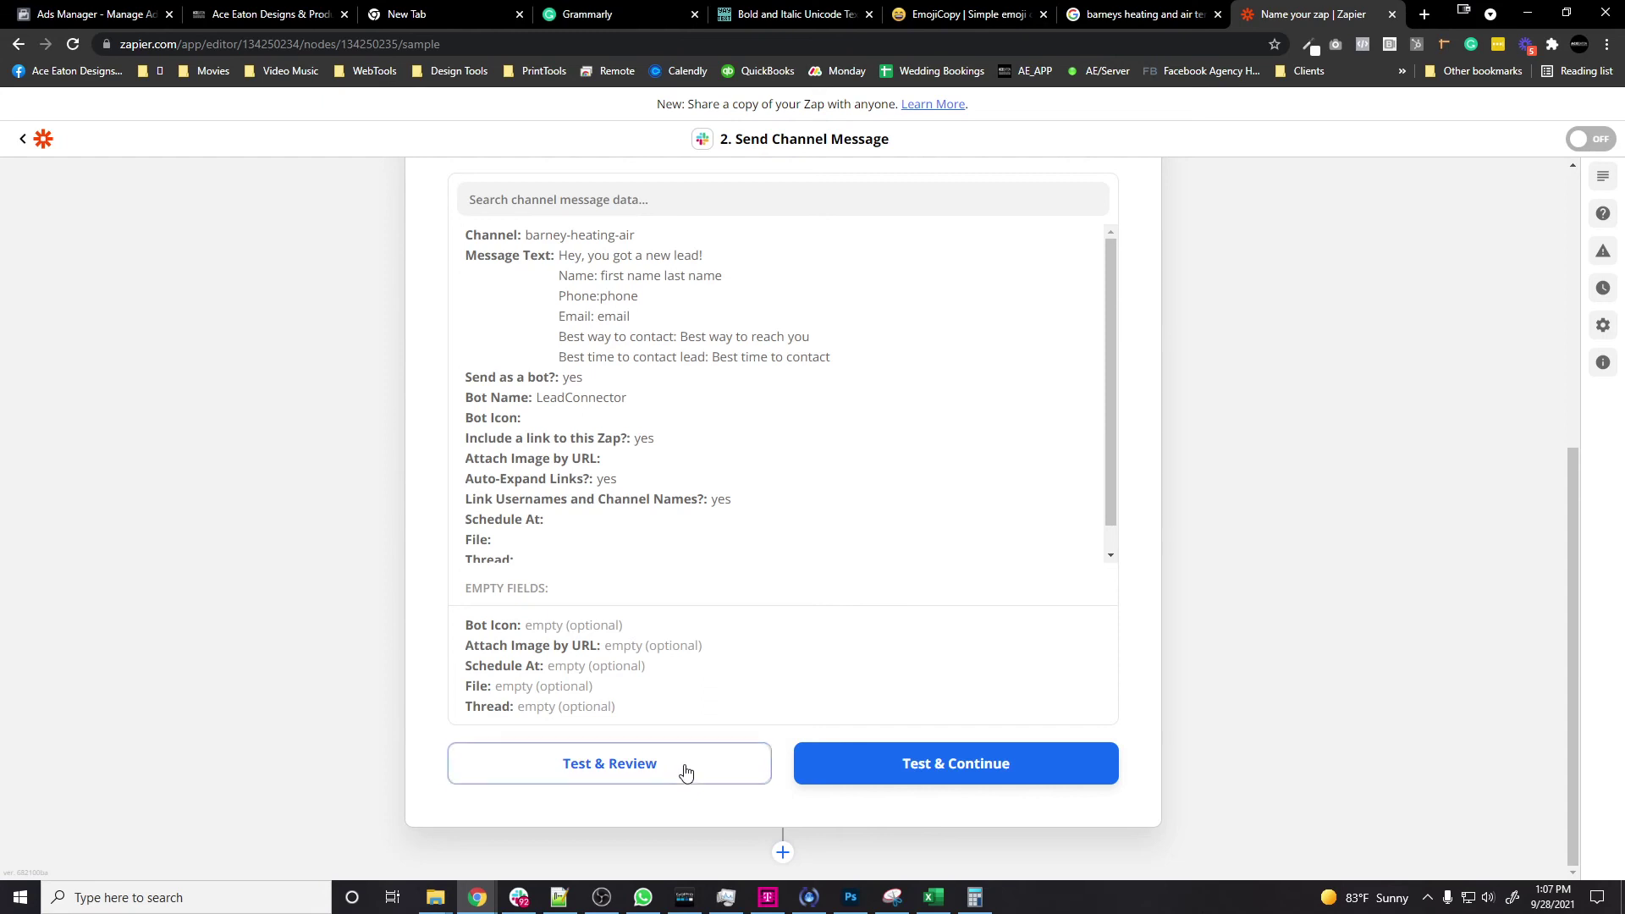
{"action": "left_click", "coordinate": [519, 897]}
{"action": "key", "text": "super+Up"}
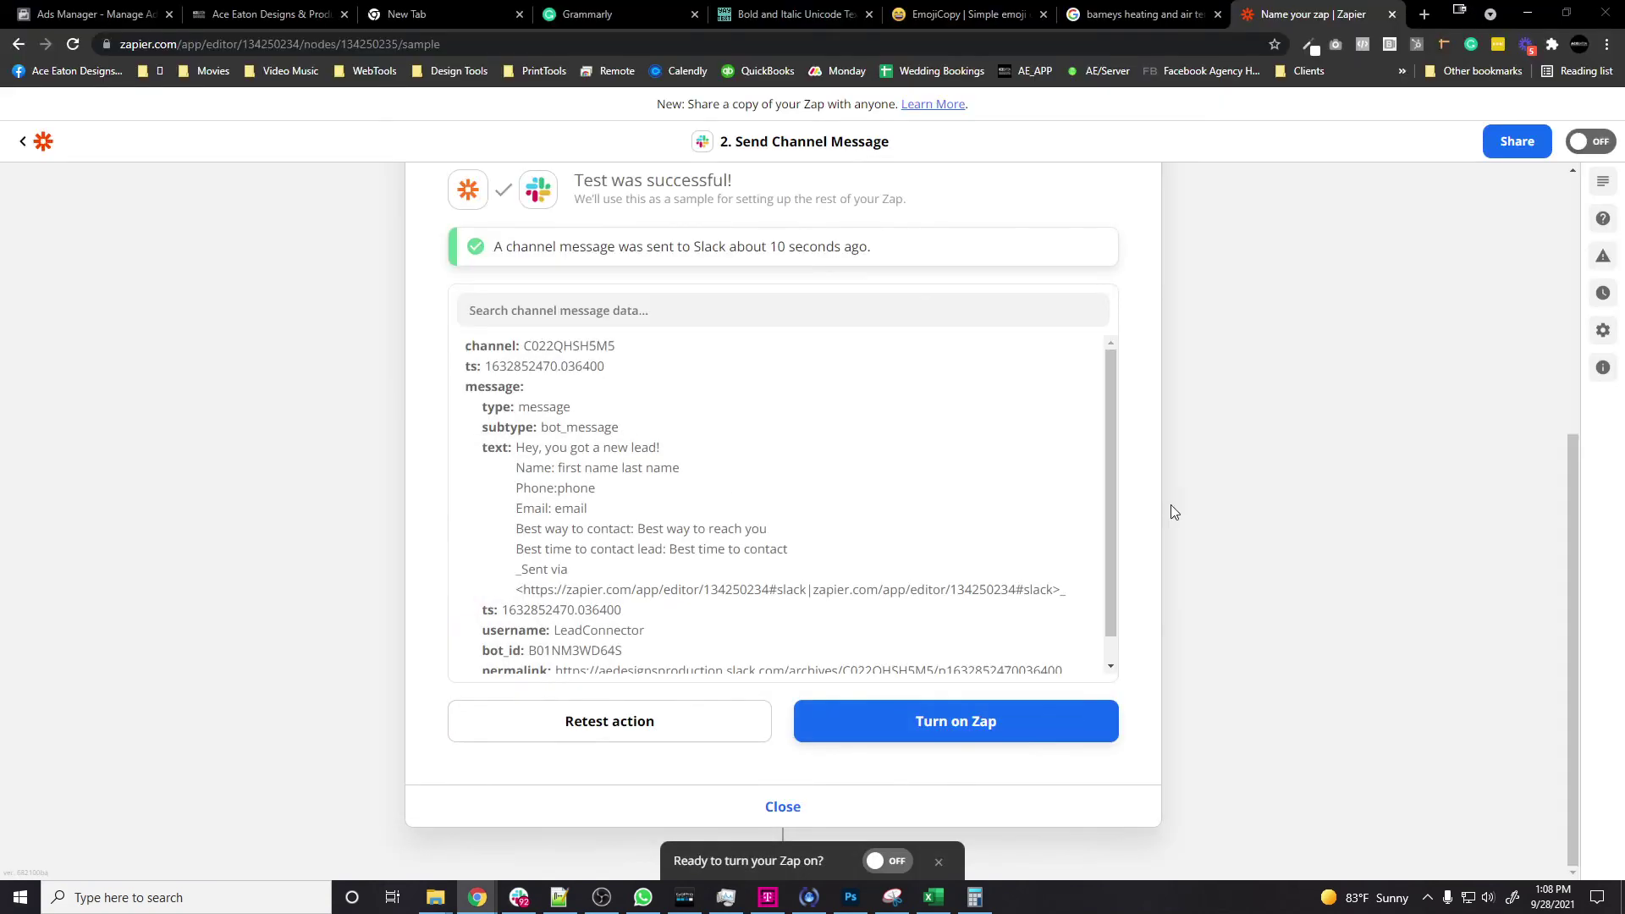
{"action": "left_click", "coordinate": [1527, 16]}
Step: Turn on the LeadConnector-to-Slack zap
{"action": "left_click", "coordinate": [1020, 724]}
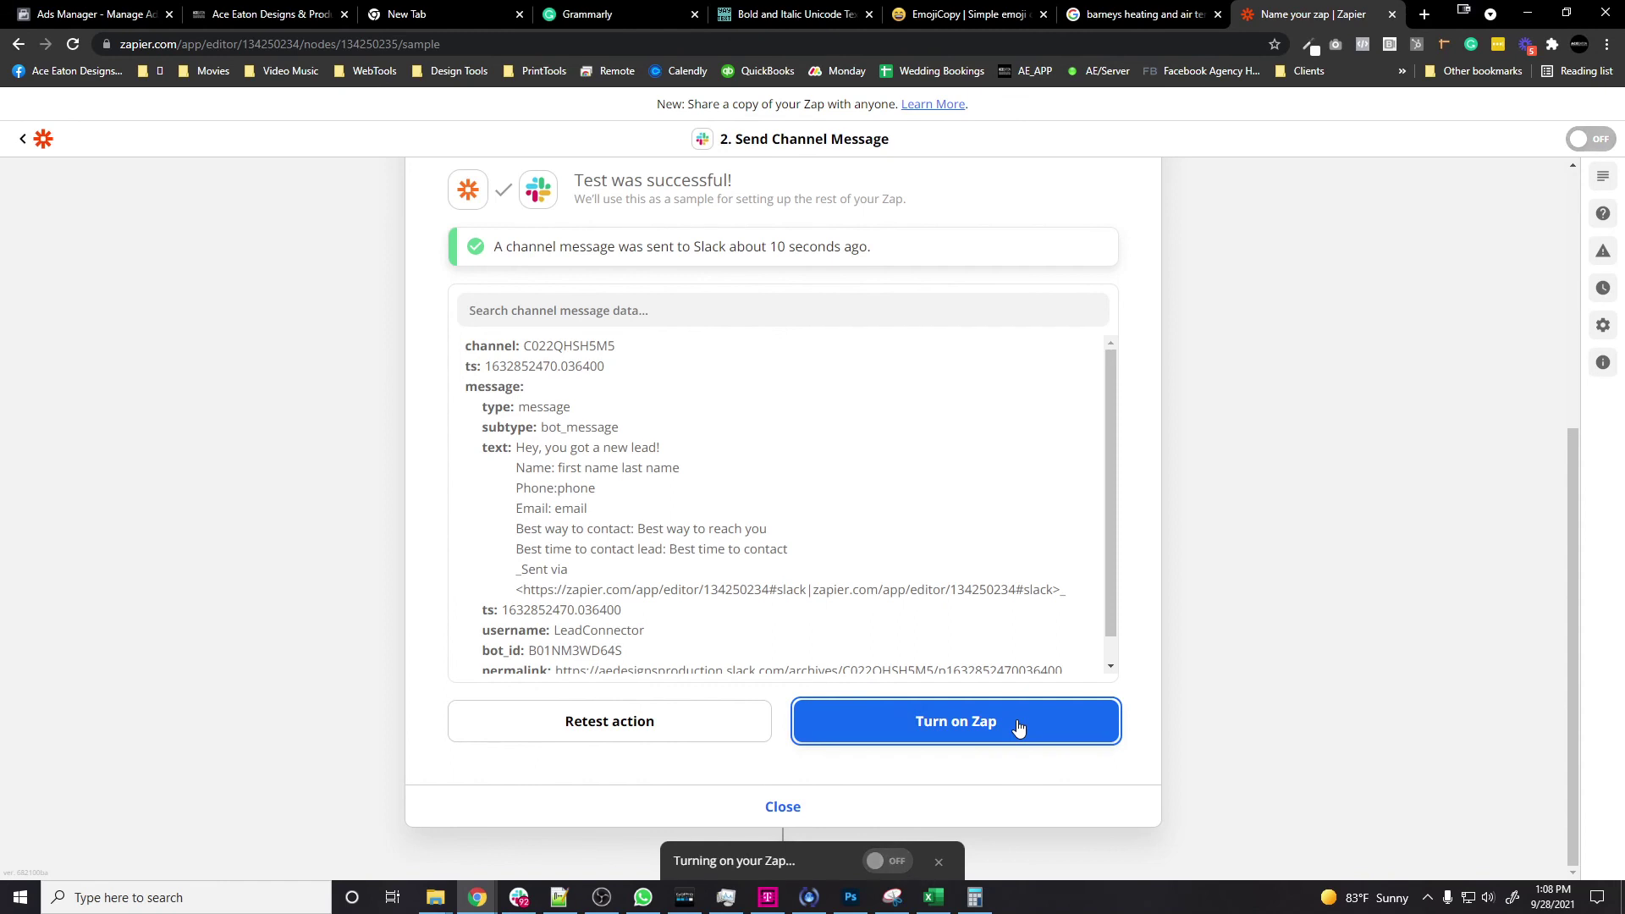